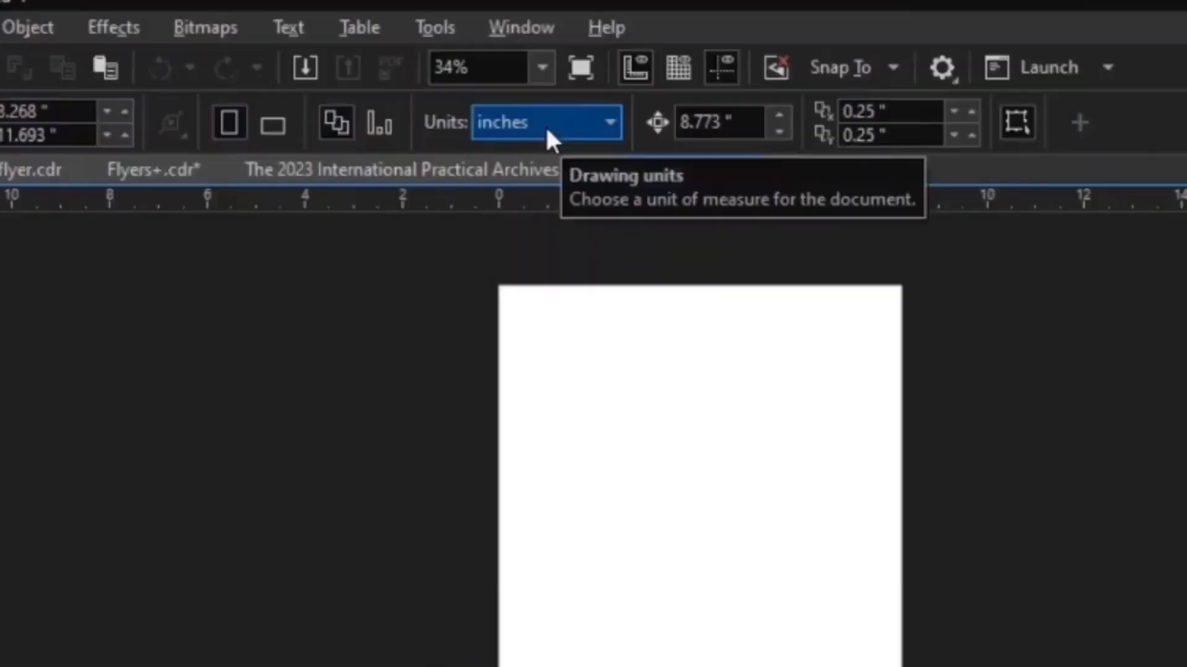
Step: Set the document units to inches and the page size to 5 by 6.5 inches
click(495, 83)
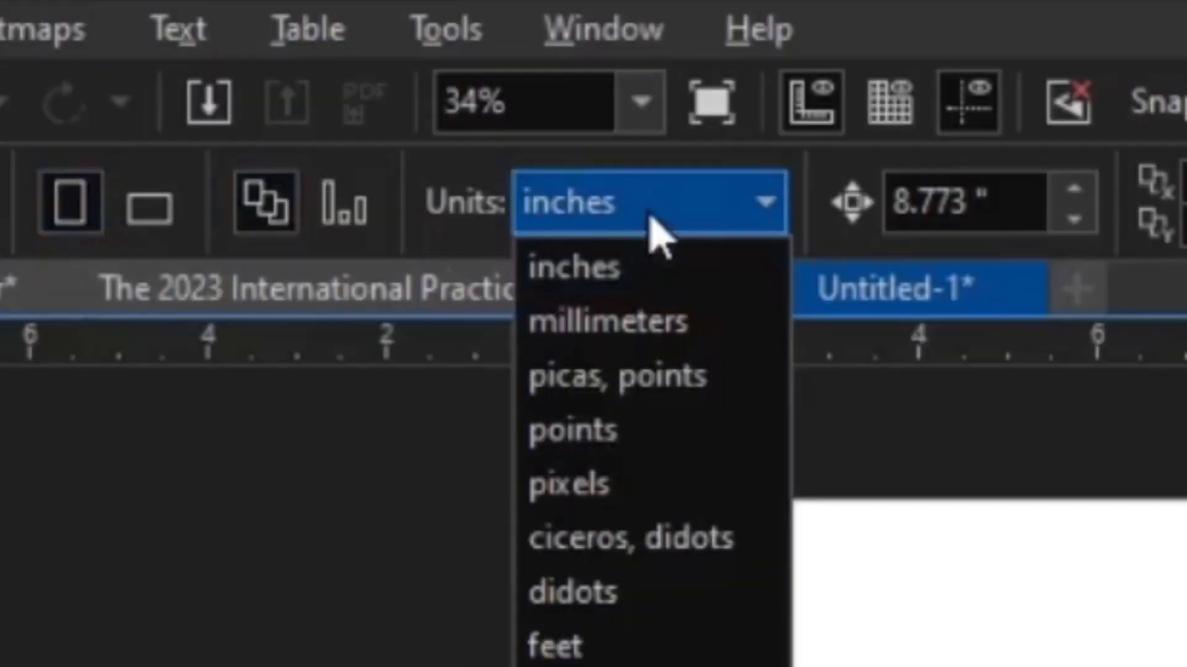
click(599, 281)
drag(209, 76, 91, 83)
text(5)
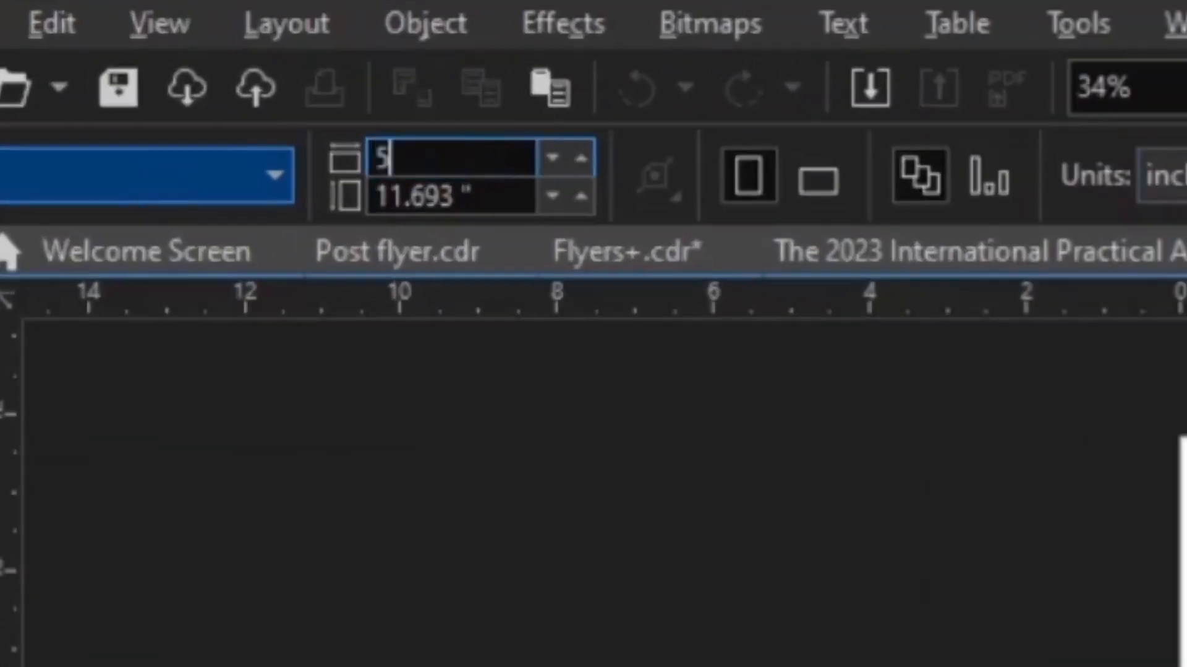
key(Tab)
text(5)
key(BackSpace)
text(6.5)
key(Return)
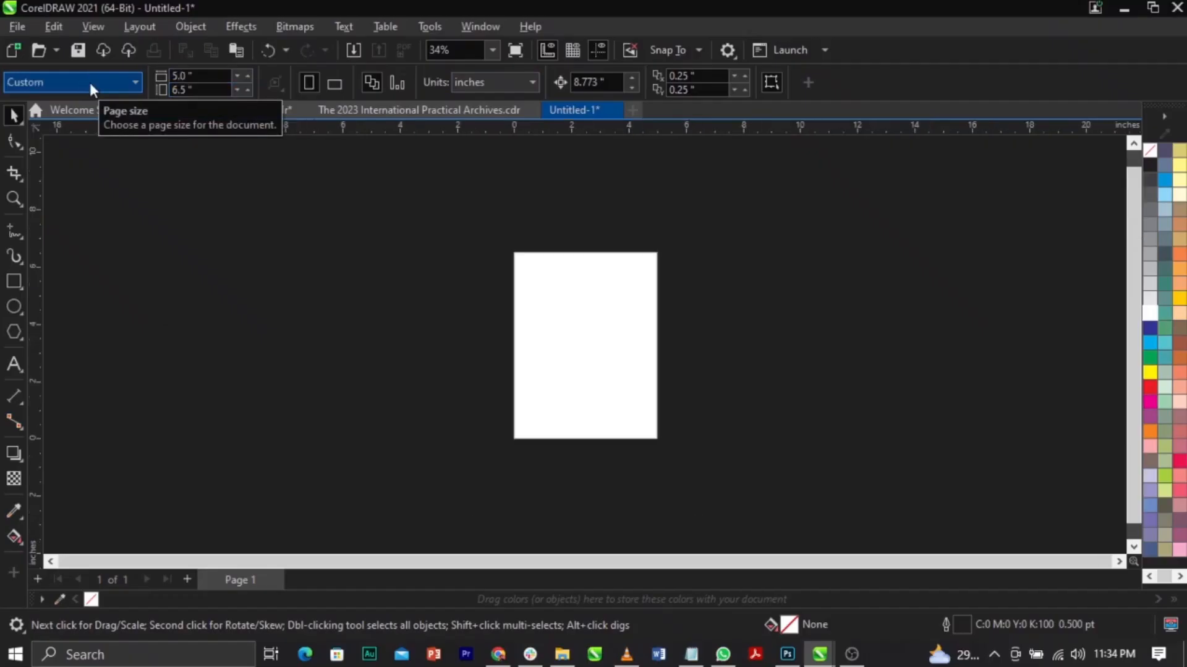
key(shift+F4)
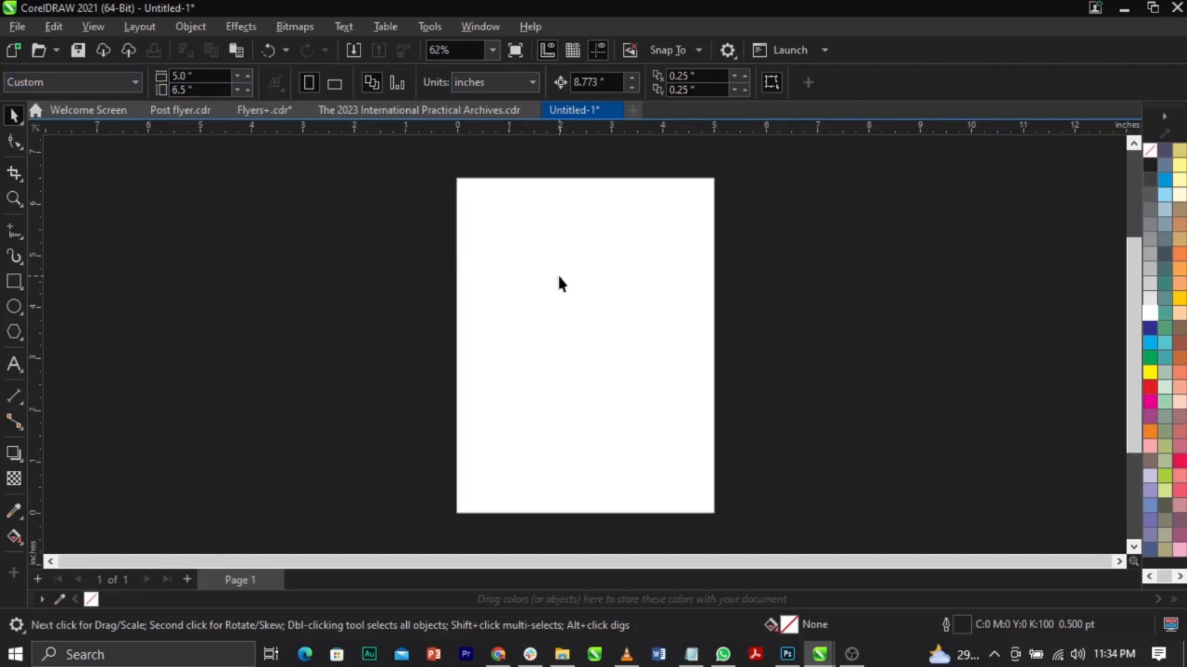
Step: Draw a rectangle sized 5 by 6.5 inches and centre it on the page
click(13, 287)
drag(470, 199, 695, 488)
key(space)
click(181, 75)
double_click(181, 75)
text(5)
key(Tab)
text(6.5)
key(Return)
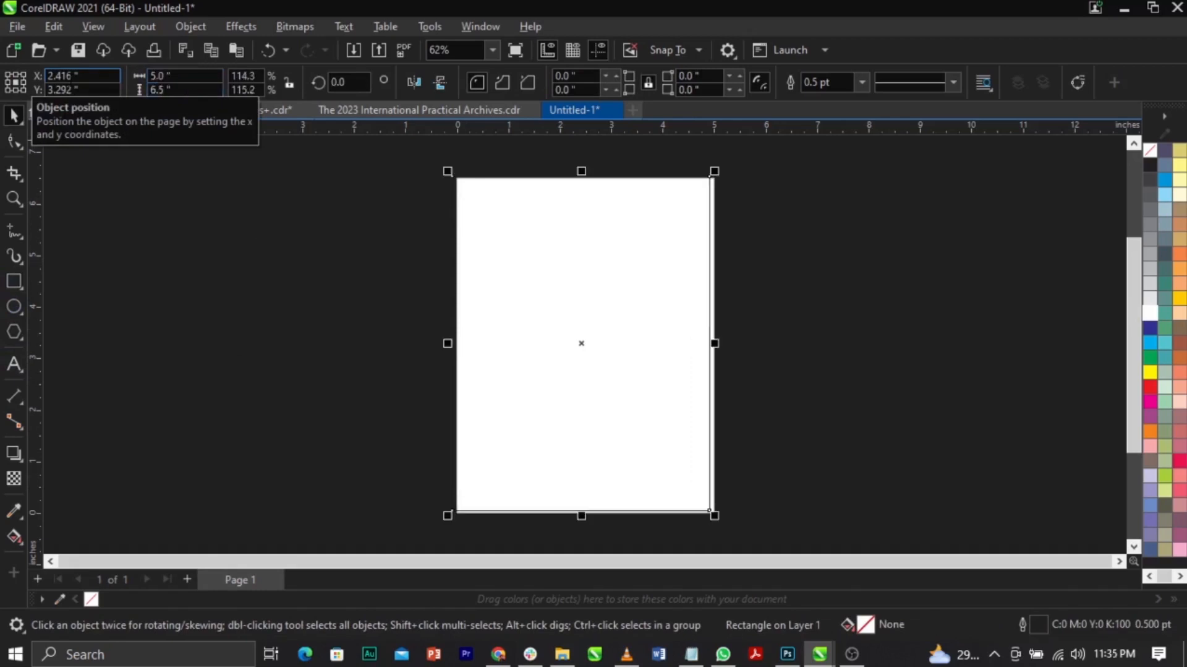
key(p)
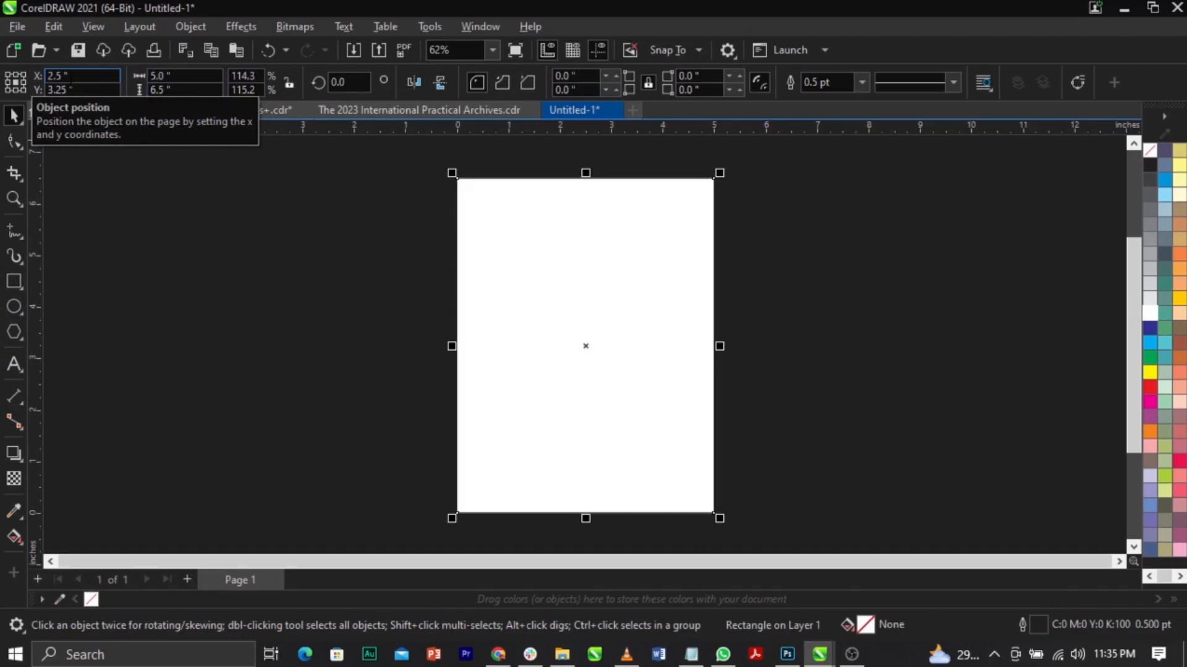
Step: Move the rectangle off-centre to inspect its outline, and centre it on the page again
right_click(1148, 151)
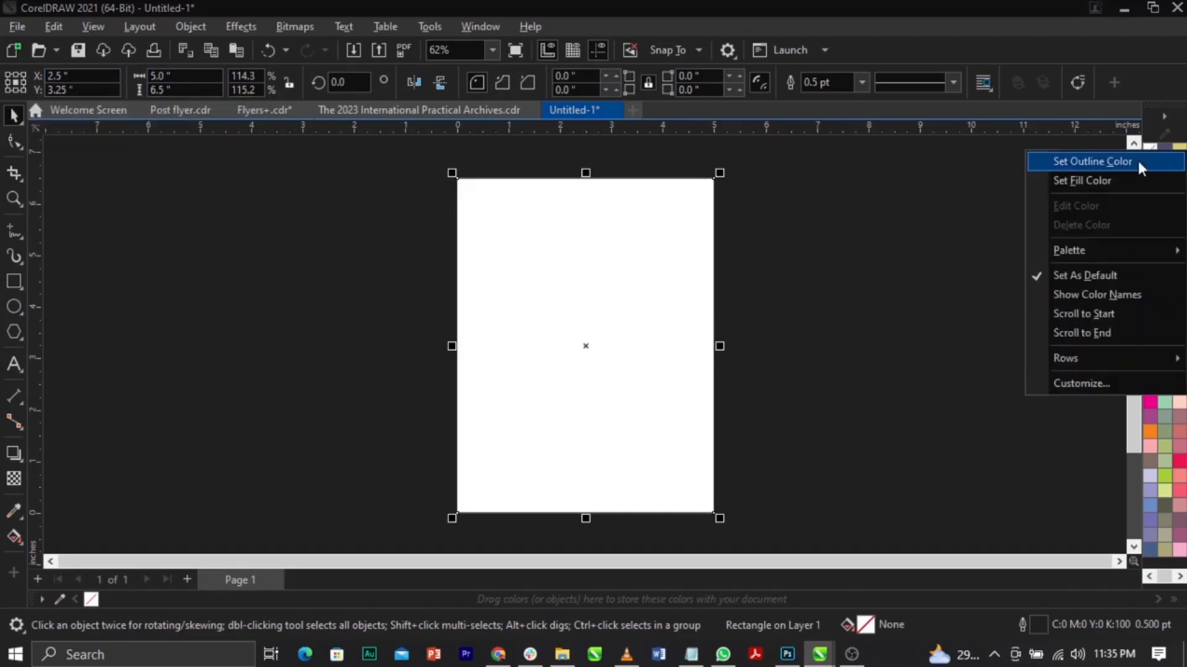
drag(665, 282, 573, 310)
scroll(604, 307, up, 2)
scroll(650, 307, up, 2)
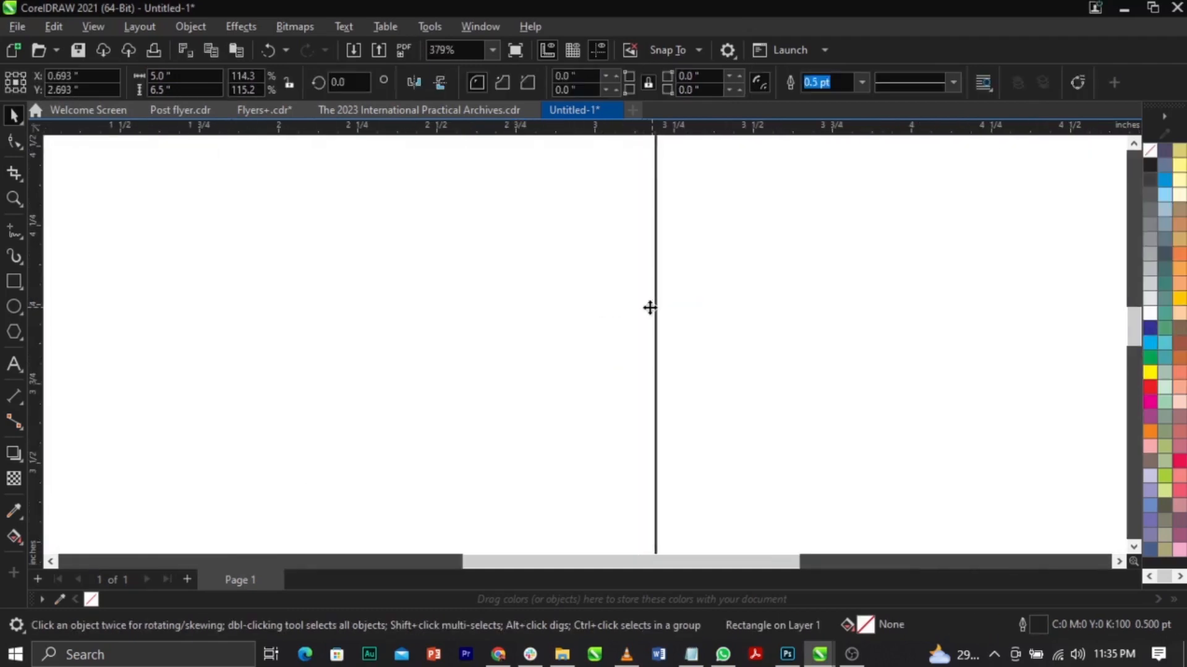
key(shift+F4)
key(p)
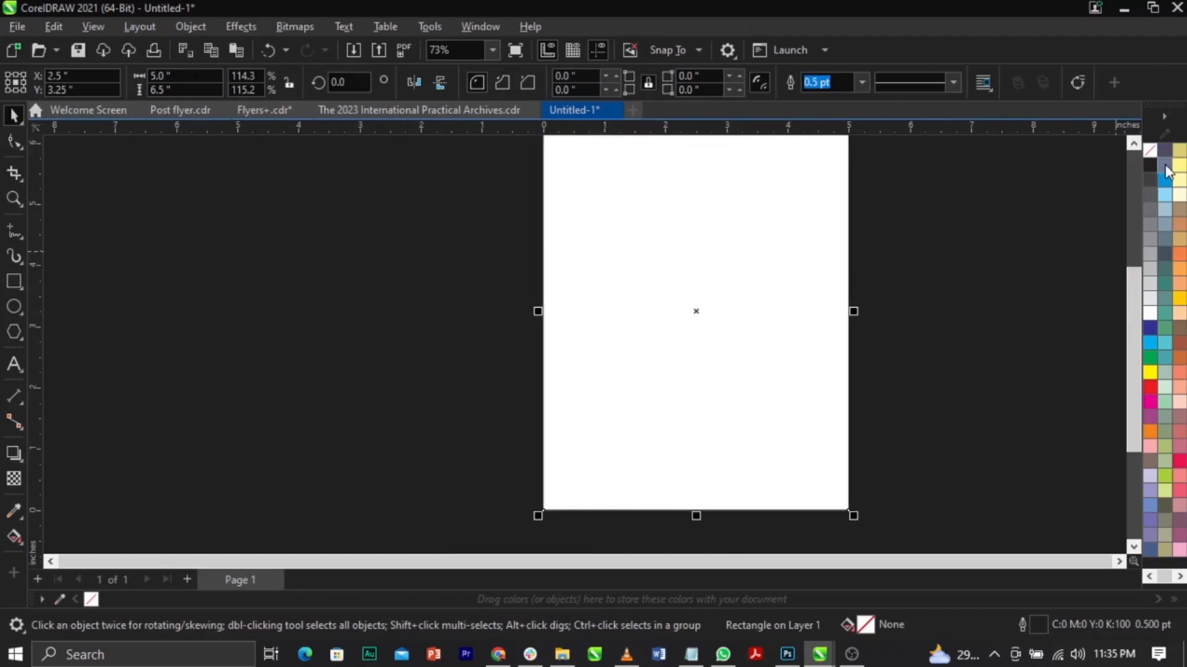
key(shift+F4)
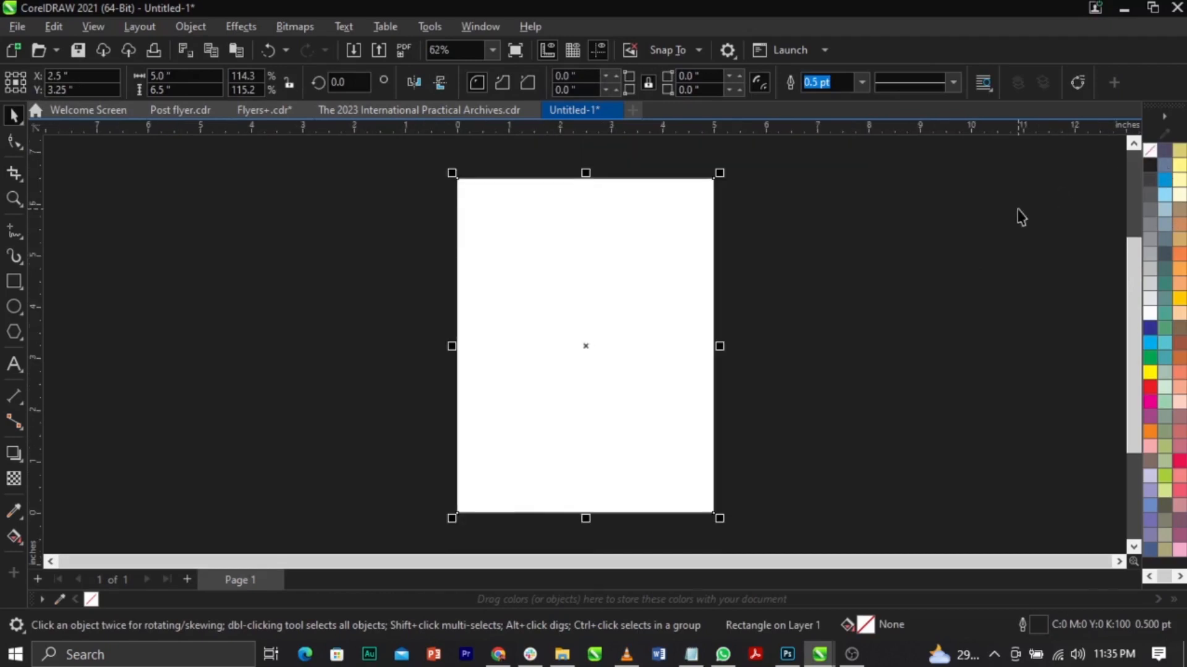
Step: Remove the rectangle's outline and deselect it
right_click(1151, 157)
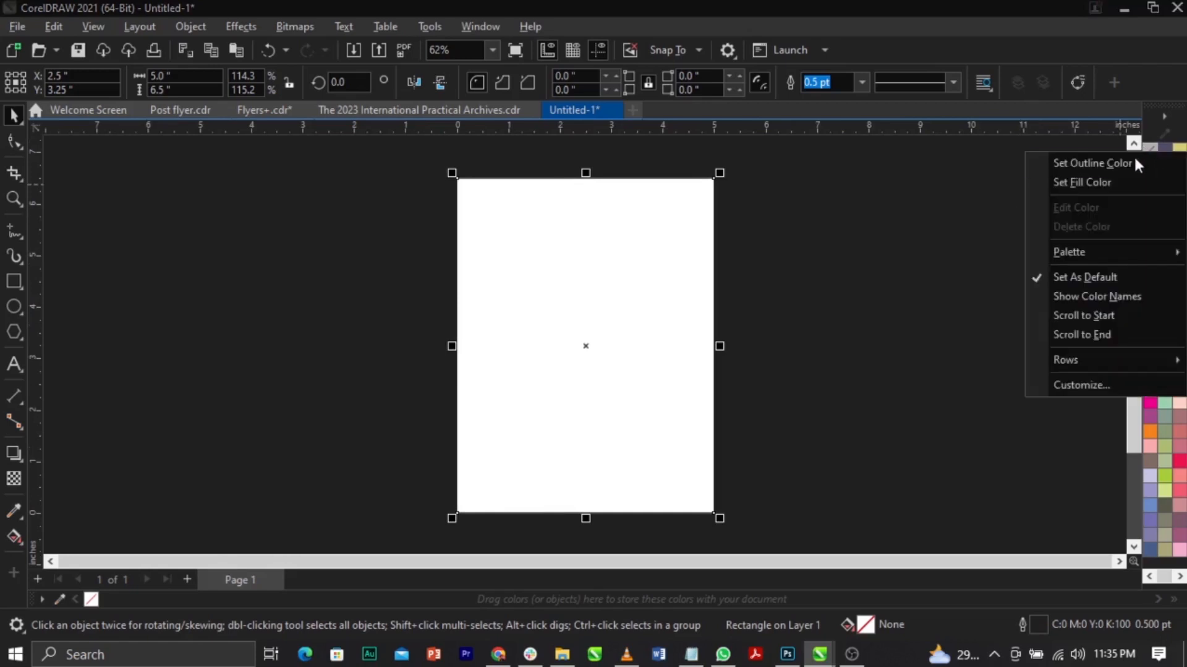
click(1132, 160)
key(Escape)
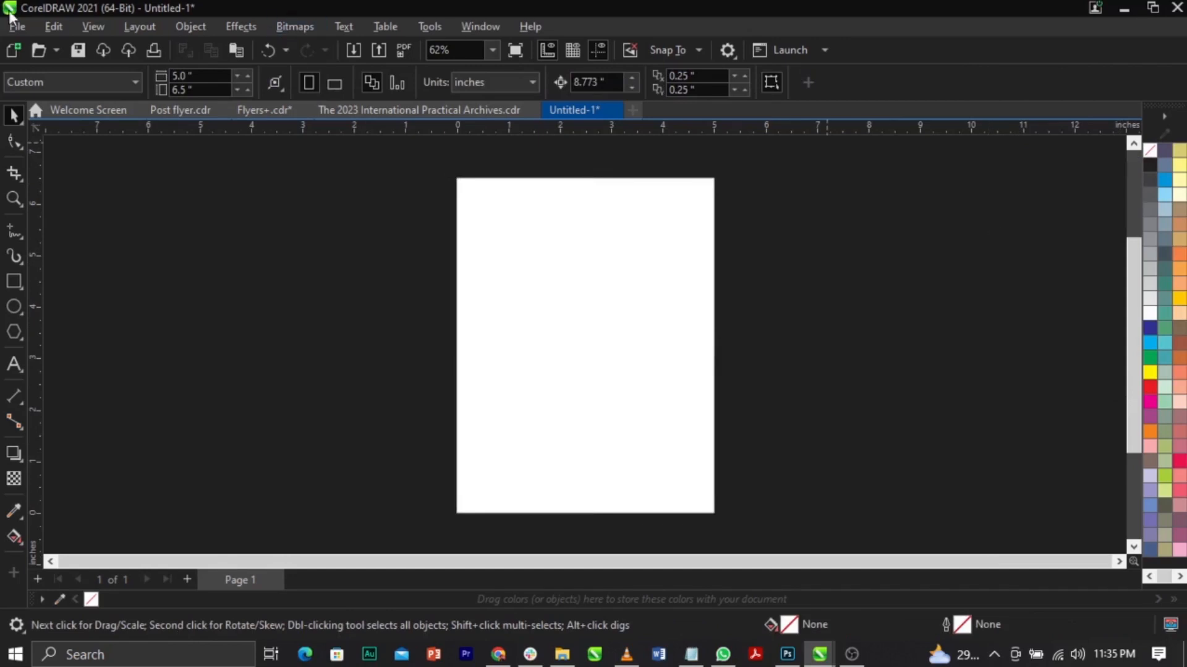
Step: Open the SEMINAR FLYER DESIGN 2023 folder in Downloads > VIDEO 2023 for importing
click(17, 28)
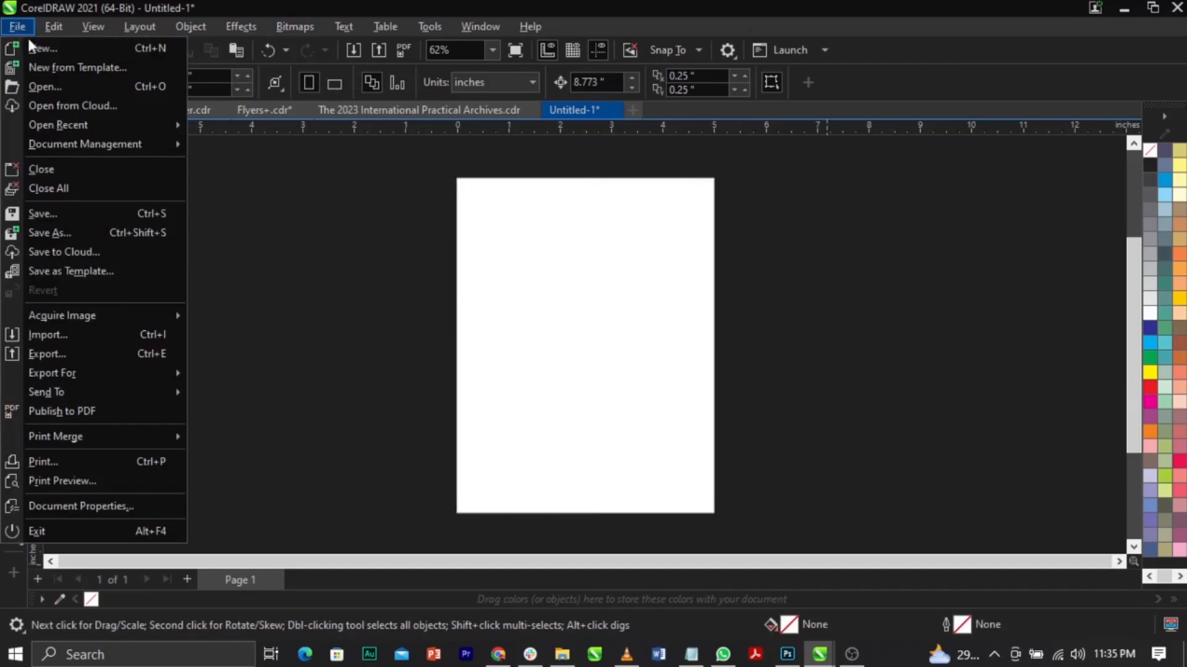
click(106, 336)
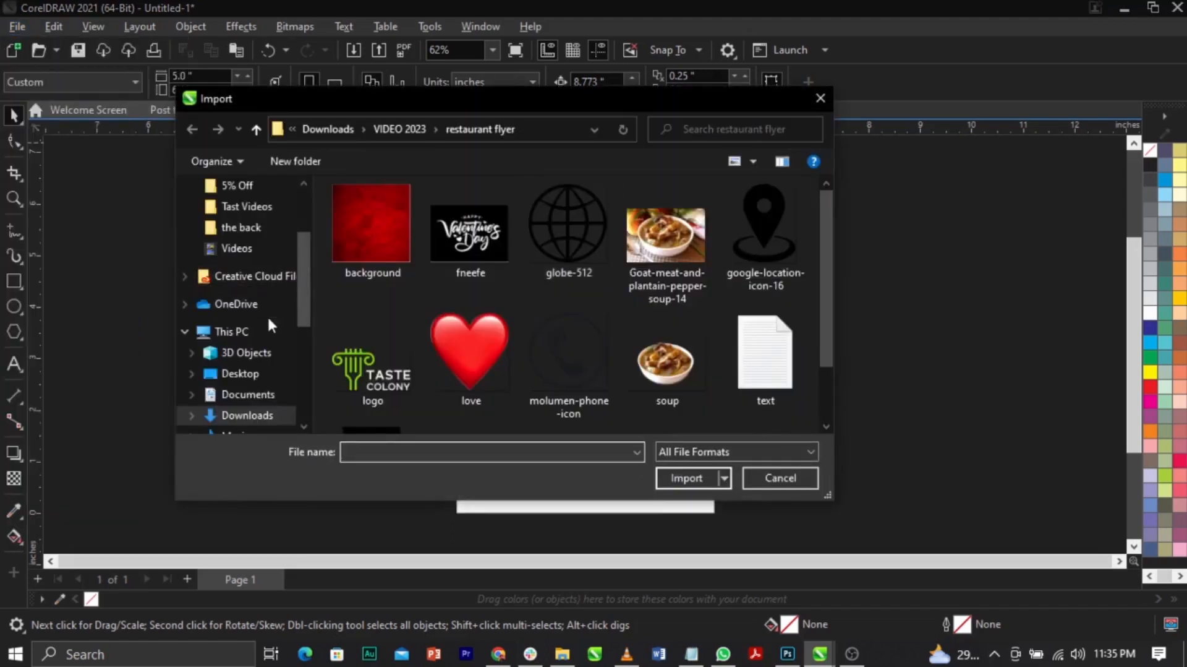
scroll(260, 387, down, 1)
click(261, 369)
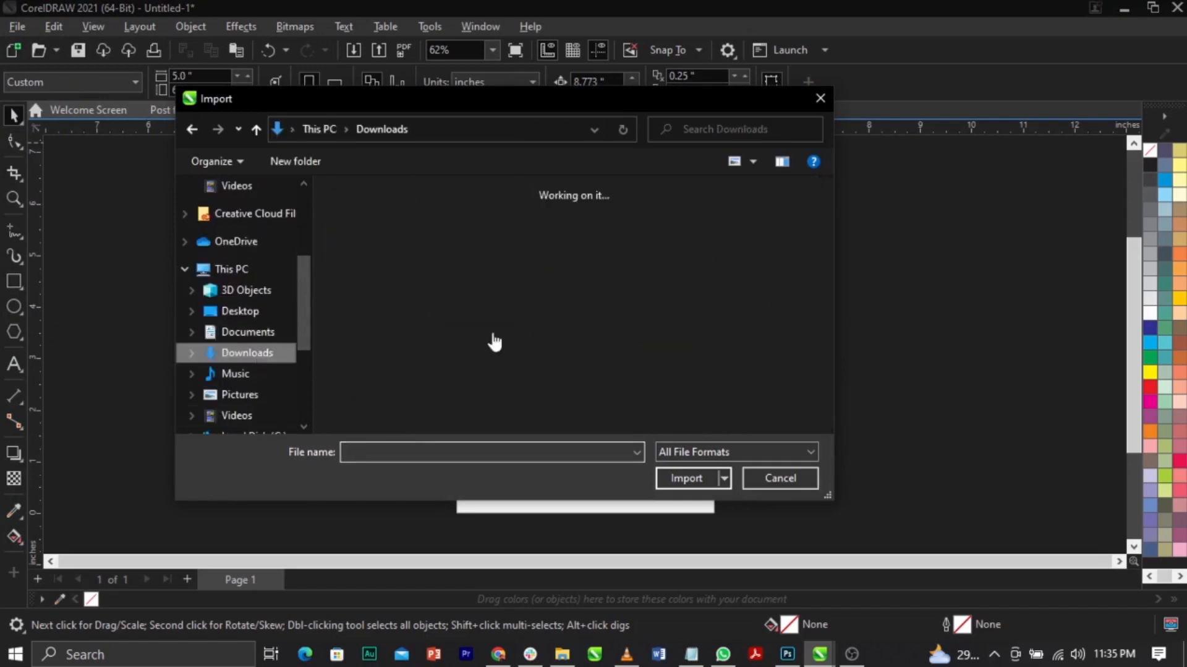
double_click(448, 364)
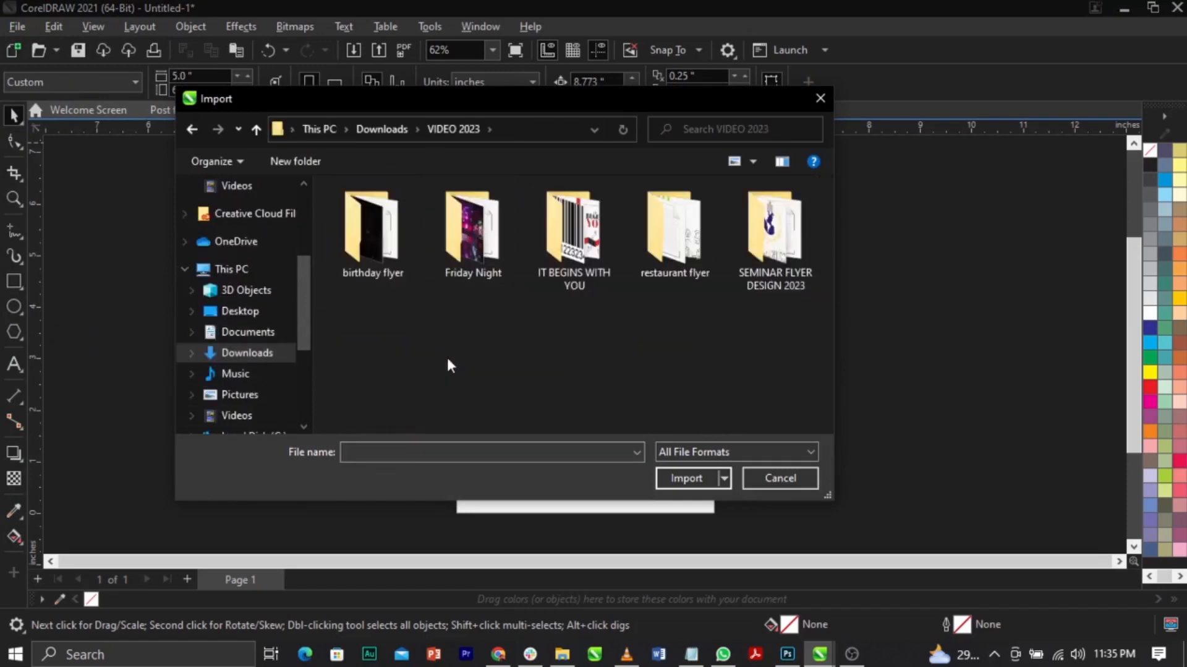
double_click(773, 290)
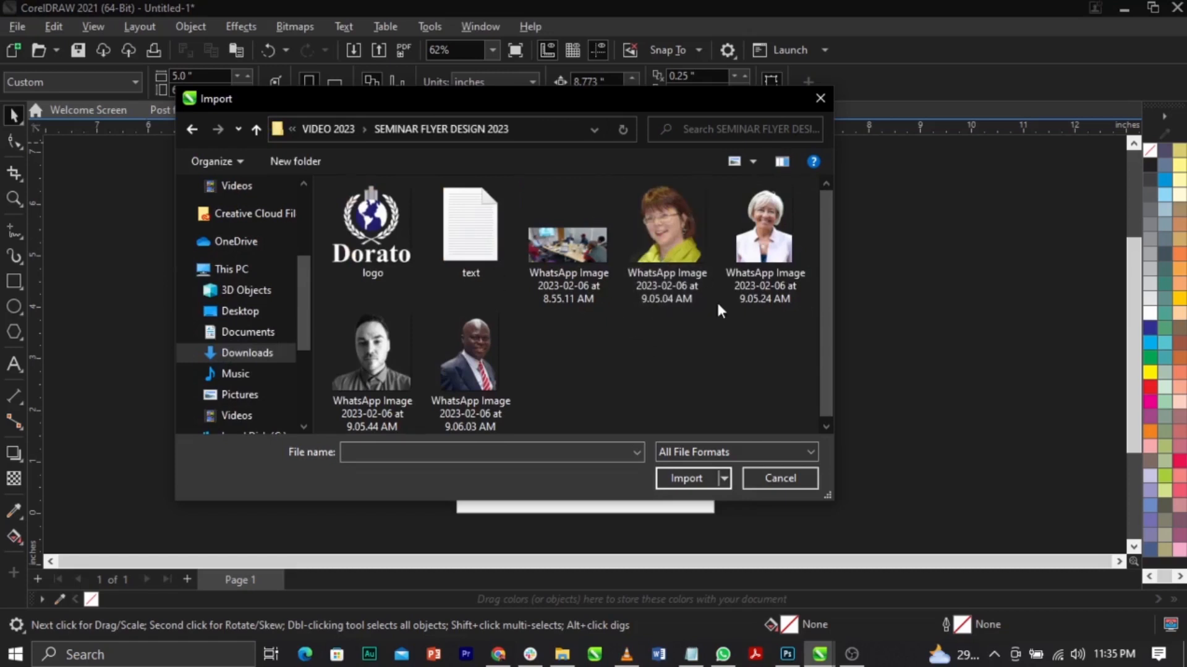
Step: Import the logo and the five WhatsApp images from the folder, leaving out the text file
click(403, 260)
ctrl+click(542, 269)
ctrl+click(666, 247)
ctrl+click(765, 247)
ctrl+click(372, 371)
ctrl+click(461, 389)
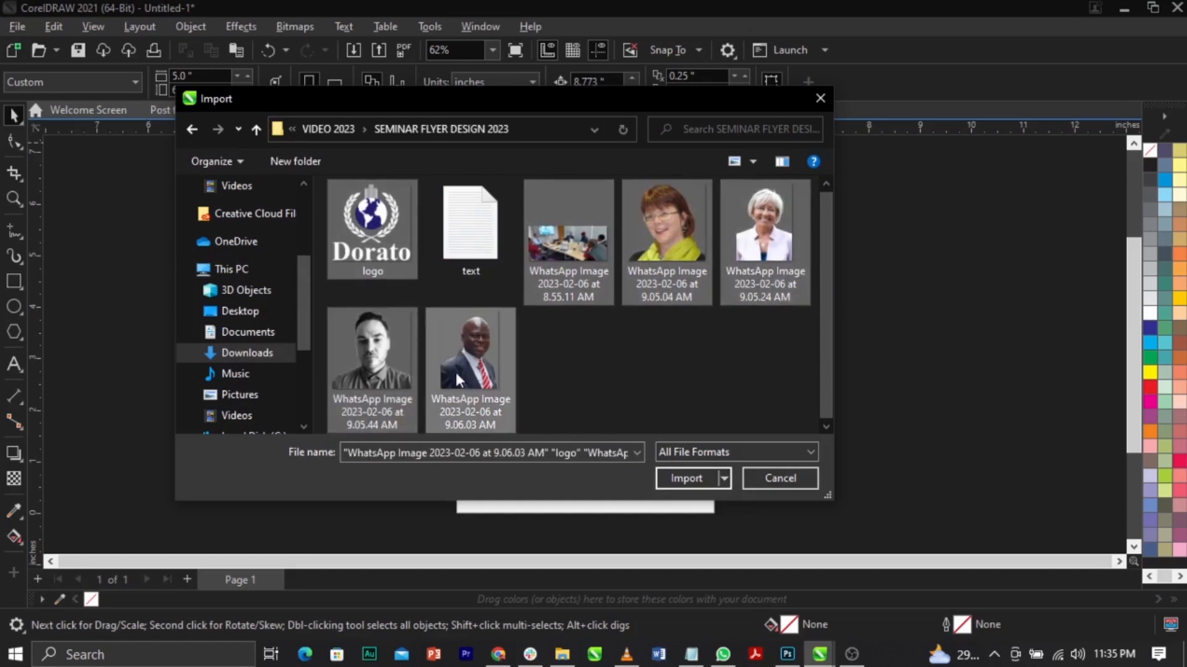
click(676, 481)
Step: Place the logo, the meeting photo and the four portraits on the empty area left of the page
click(221, 237)
click(248, 302)
click(292, 305)
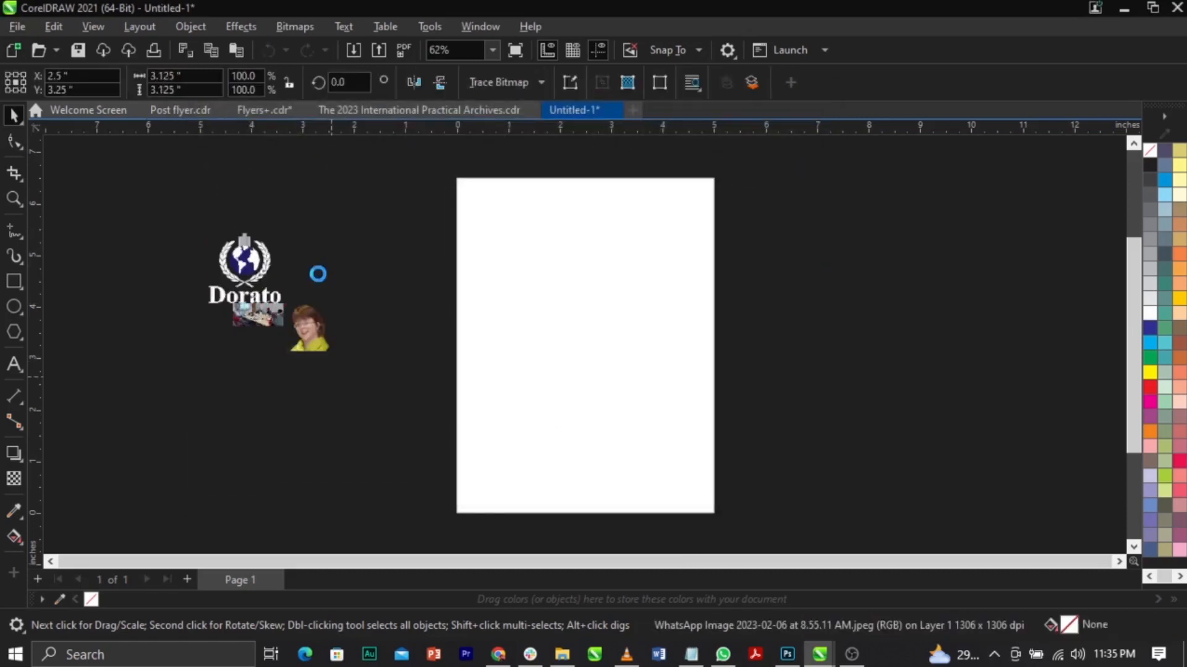
click(318, 278)
click(356, 285)
click(348, 224)
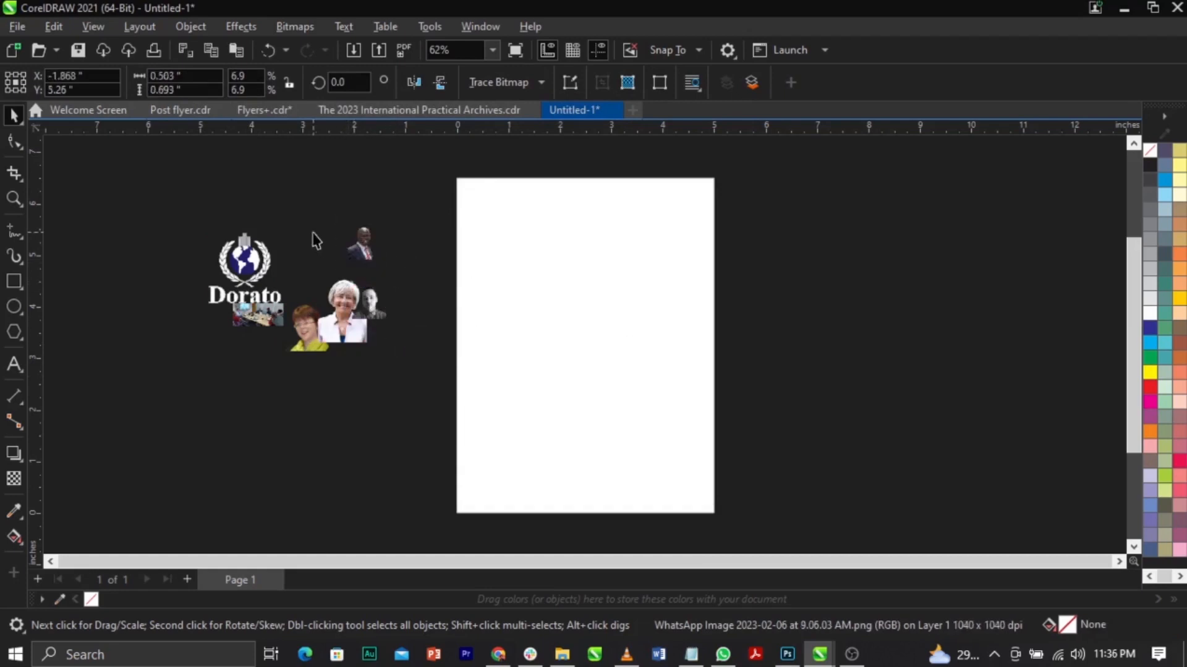
Step: Move the white-haired woman's portrait below the logo and the greyscale man's portrait clear of the other images
drag(331, 318, 265, 408)
drag(369, 306, 356, 347)
click(569, 400)
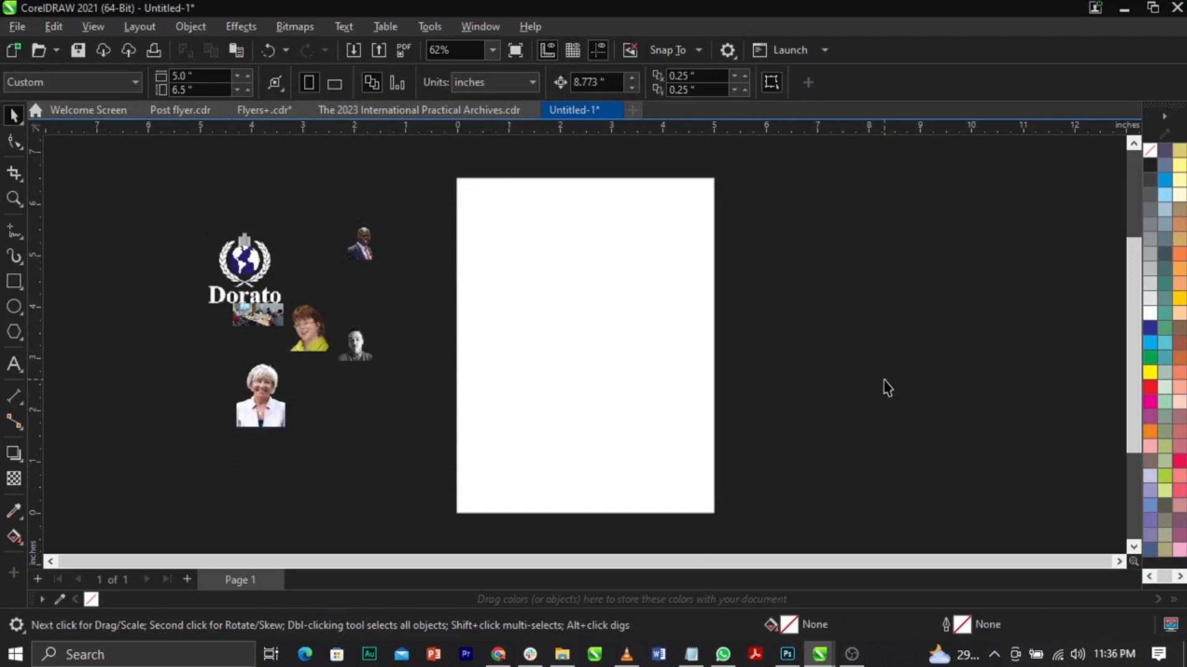
Step: Switch to the text file in Notepad and read through the full flyer copy
click(691, 653)
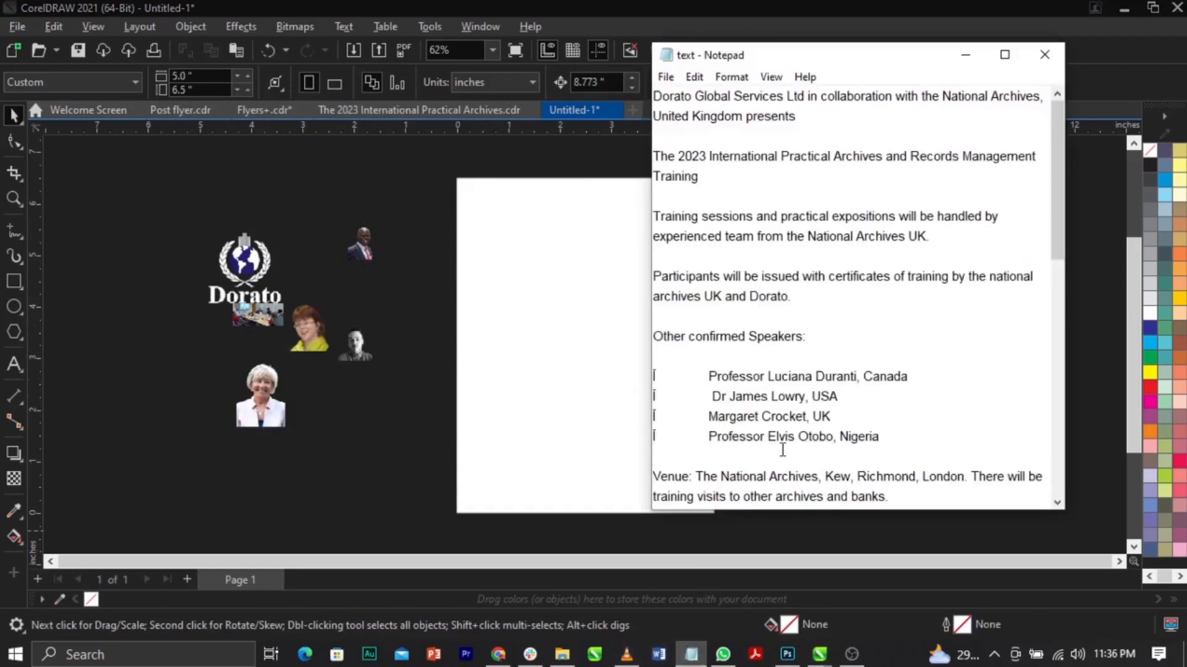
scroll(830, 342, down, 8)
scroll(829, 342, up, 8)
scroll(833, 354, down, 10)
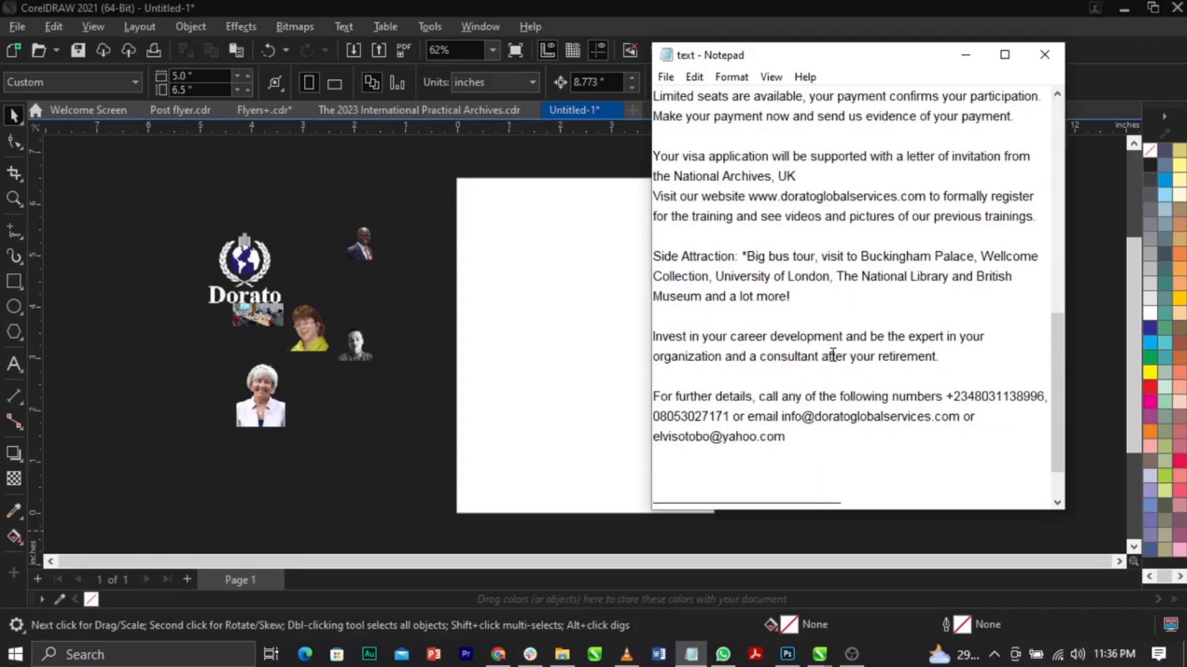
scroll(834, 352, up, 10)
drag(1055, 181, 1016, 402)
scroll(1015, 401, up, 10)
scroll(1015, 401, down, 6)
scroll(1015, 402, up, 6)
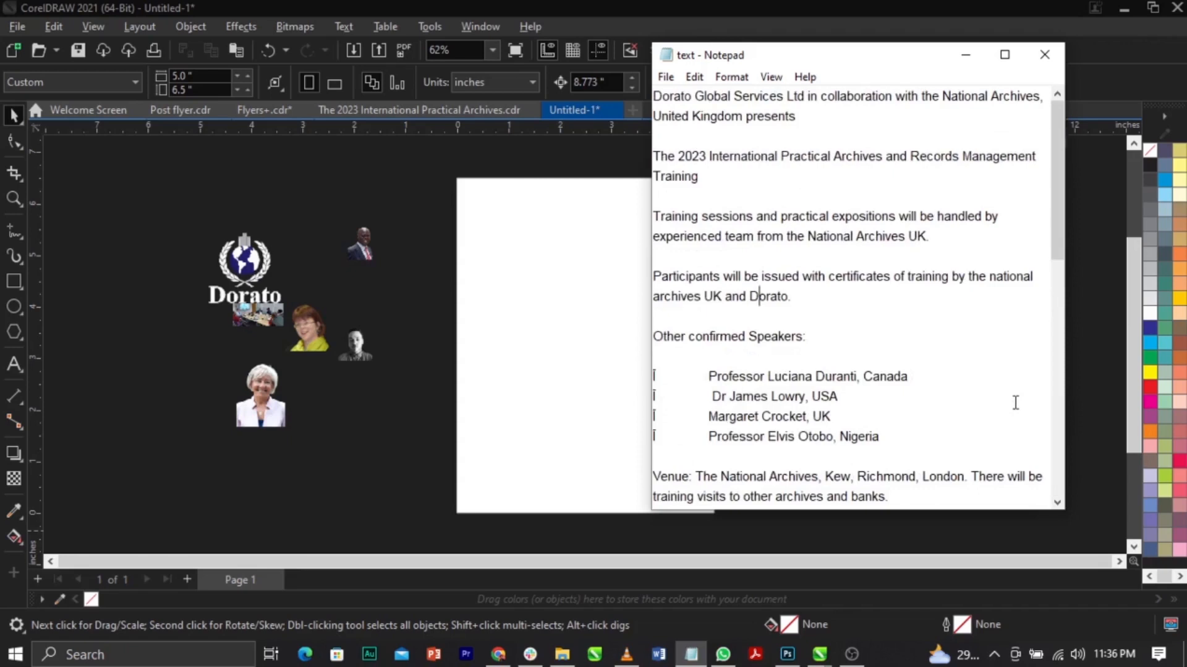
scroll(1016, 404, down, 10)
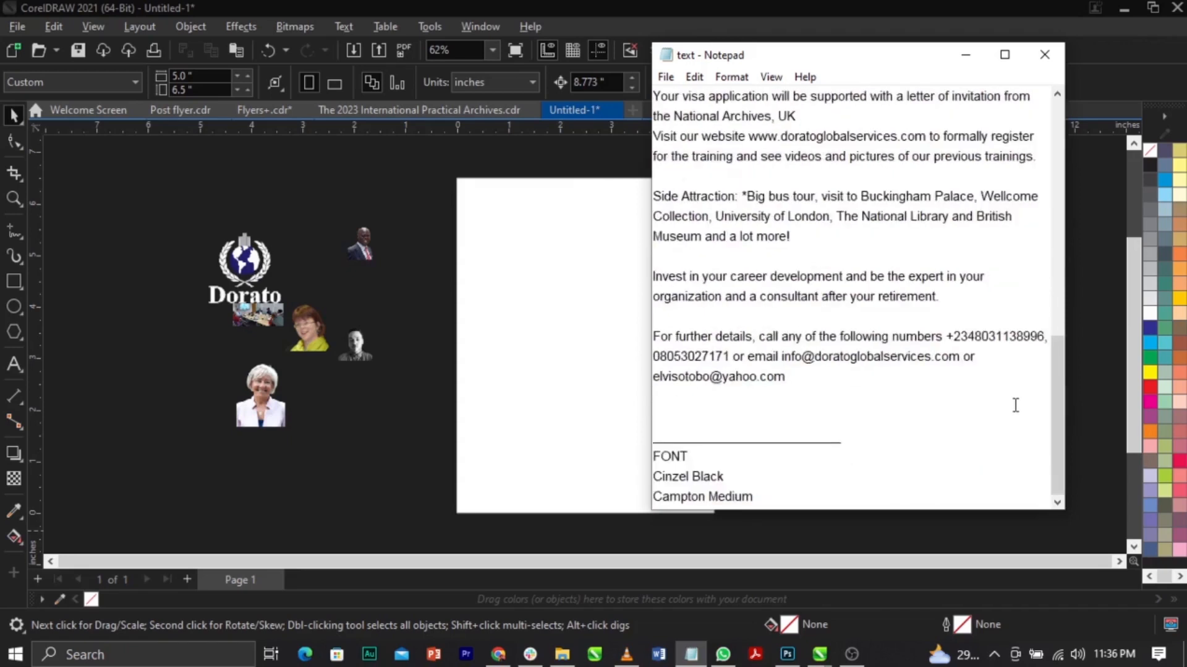
scroll(1018, 404, up, 7)
scroll(1018, 404, down, 7)
scroll(1017, 405, up, 9)
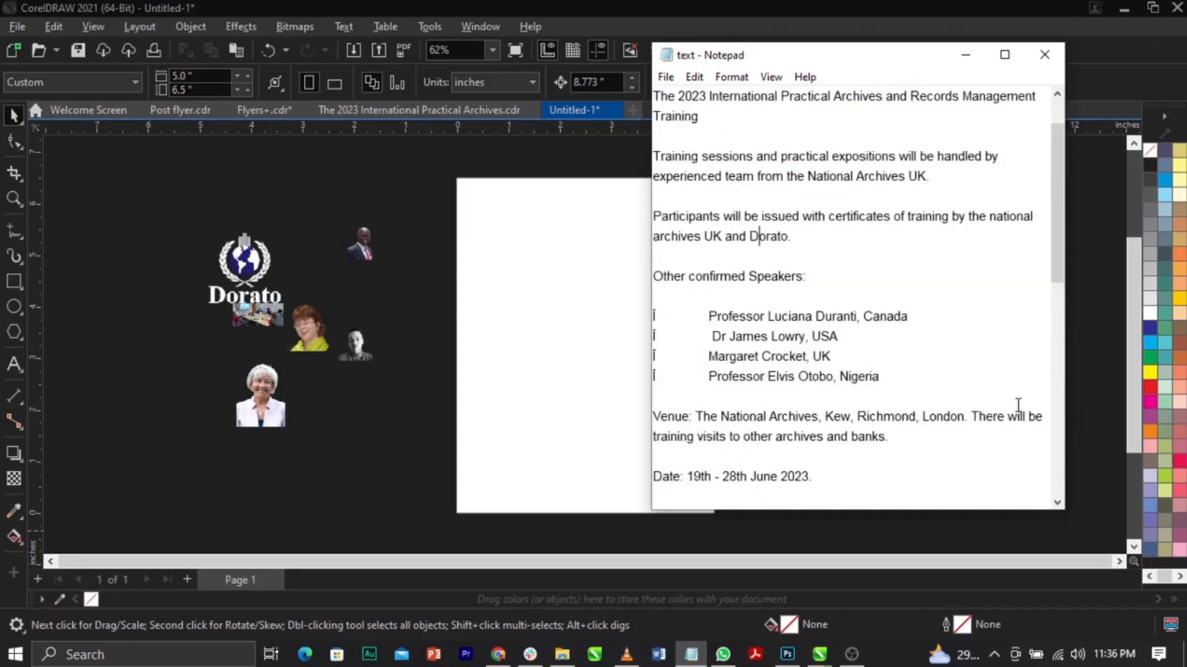
scroll(960, 356, down, 7)
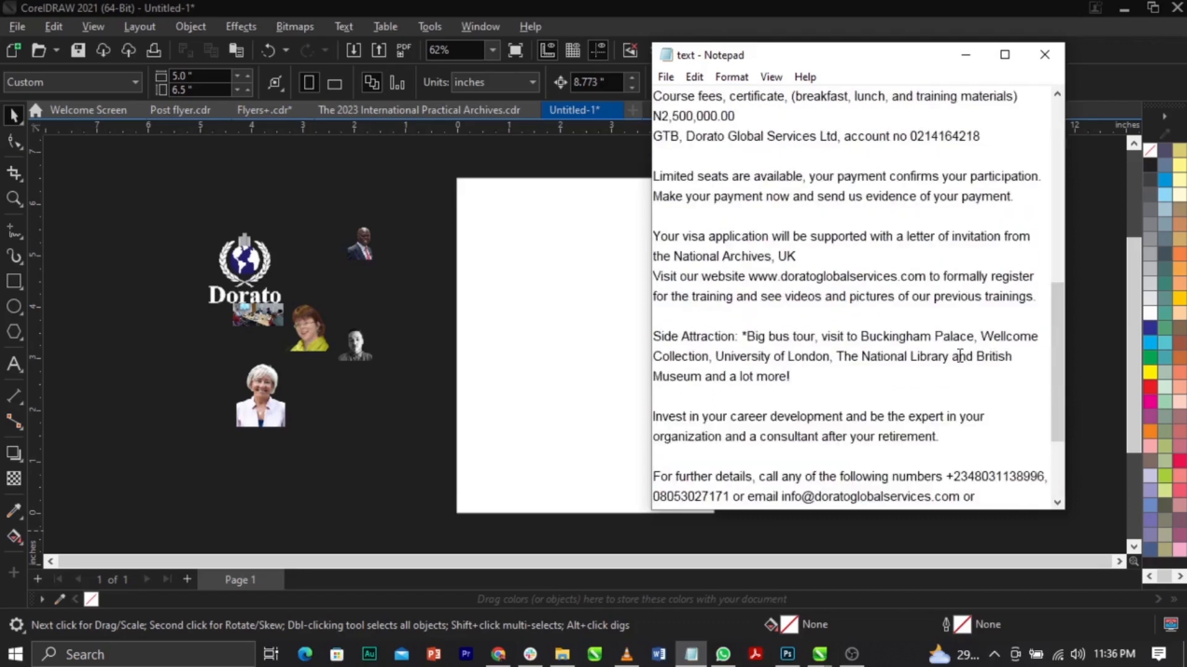
Step: Check the font names listed at the end of the text file and return to its beginning
scroll(960, 355, down, 3)
drag(655, 473, 747, 491)
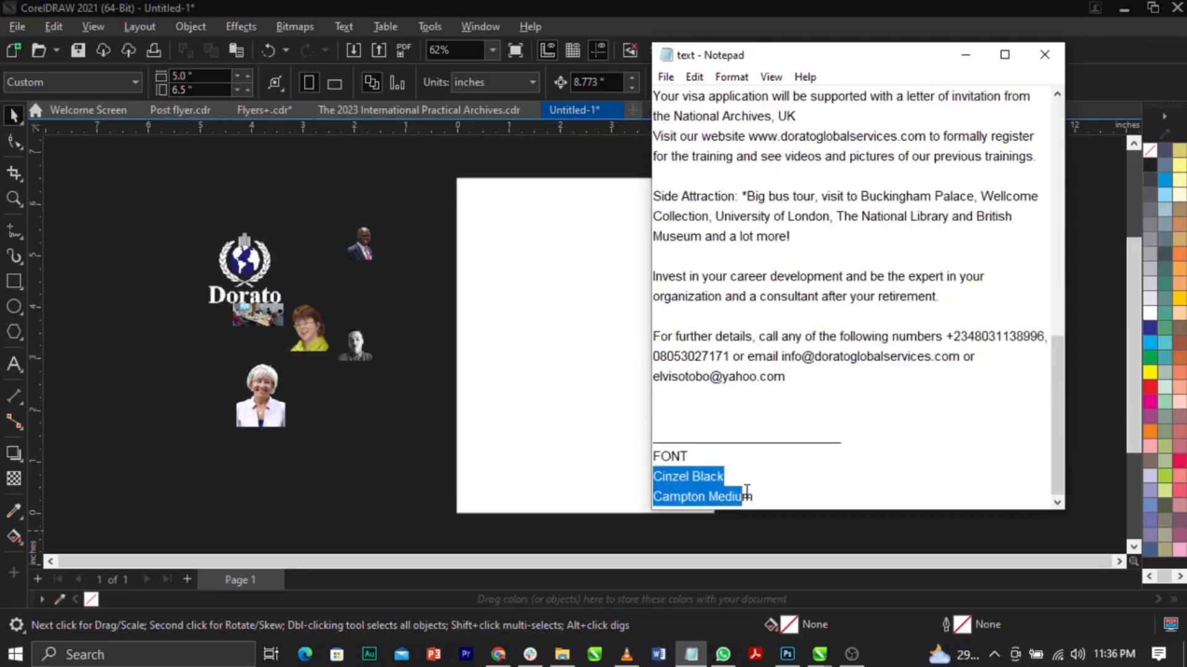
click(851, 440)
scroll(868, 406, up, 10)
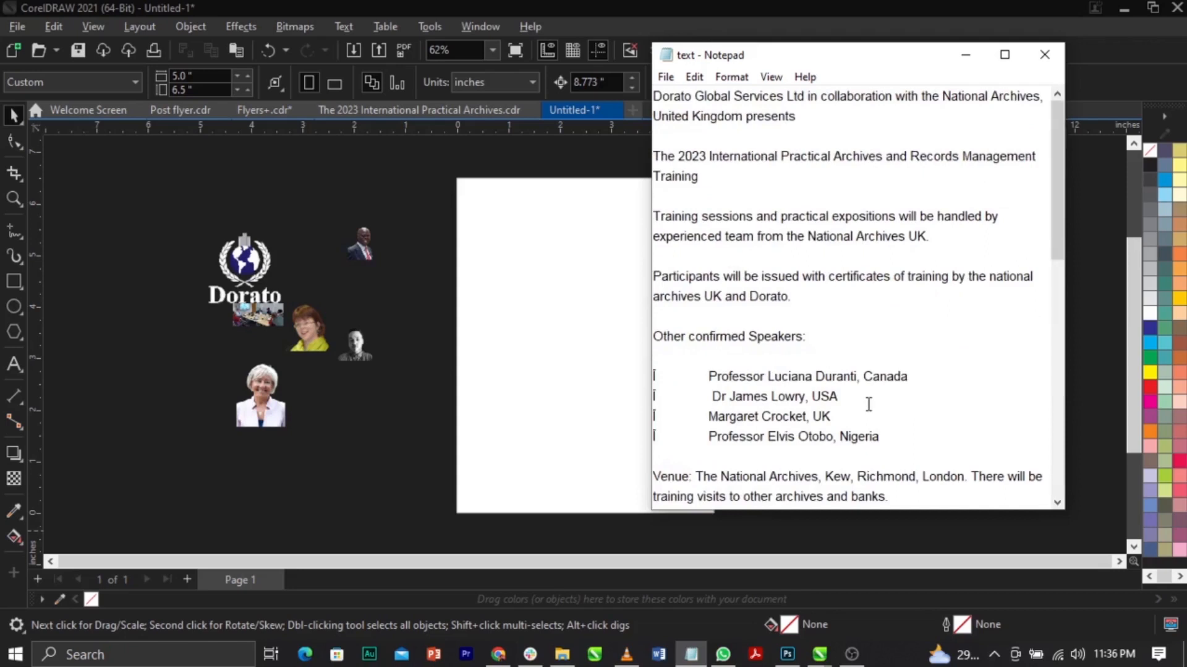
Step: Review the presenting organisations' line and the training title in the Notepad text, and return to CorelDRAW
click(458, 333)
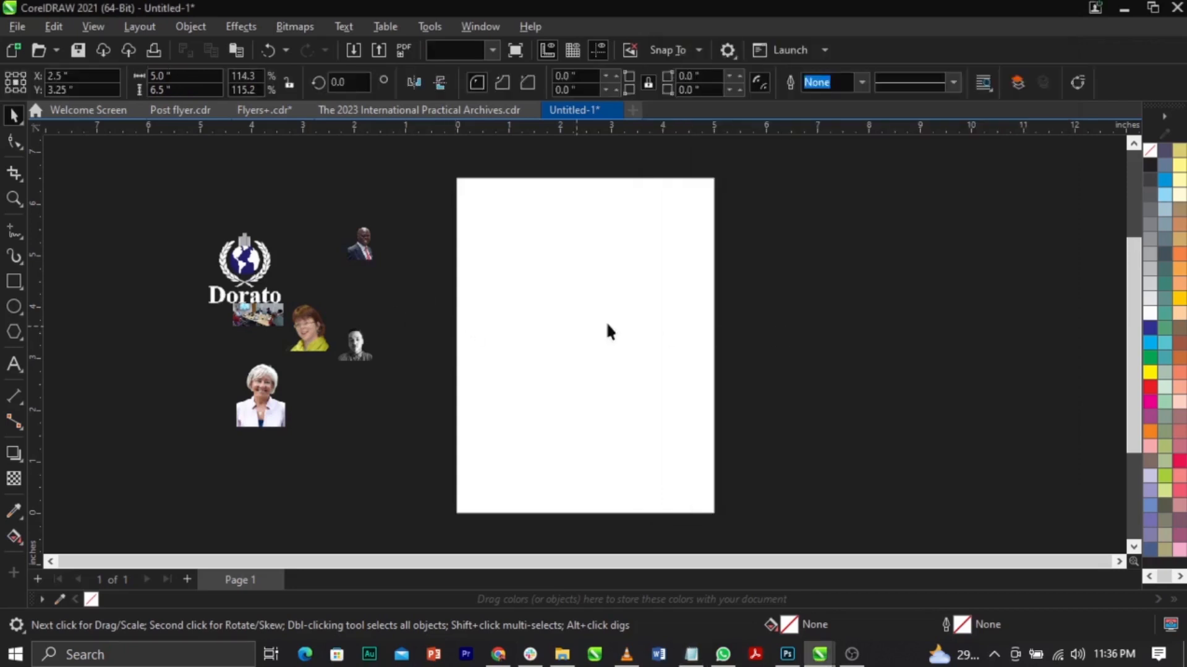
click(692, 653)
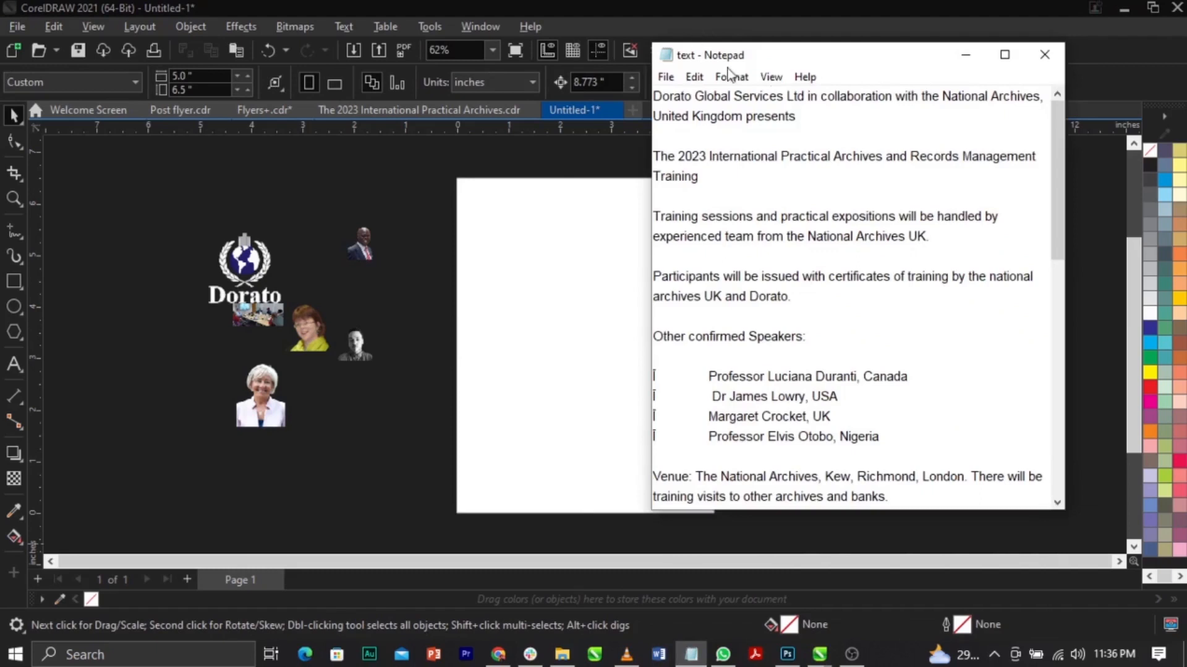
drag(804, 119, 1033, 98)
click(1017, 99)
drag(654, 156, 876, 153)
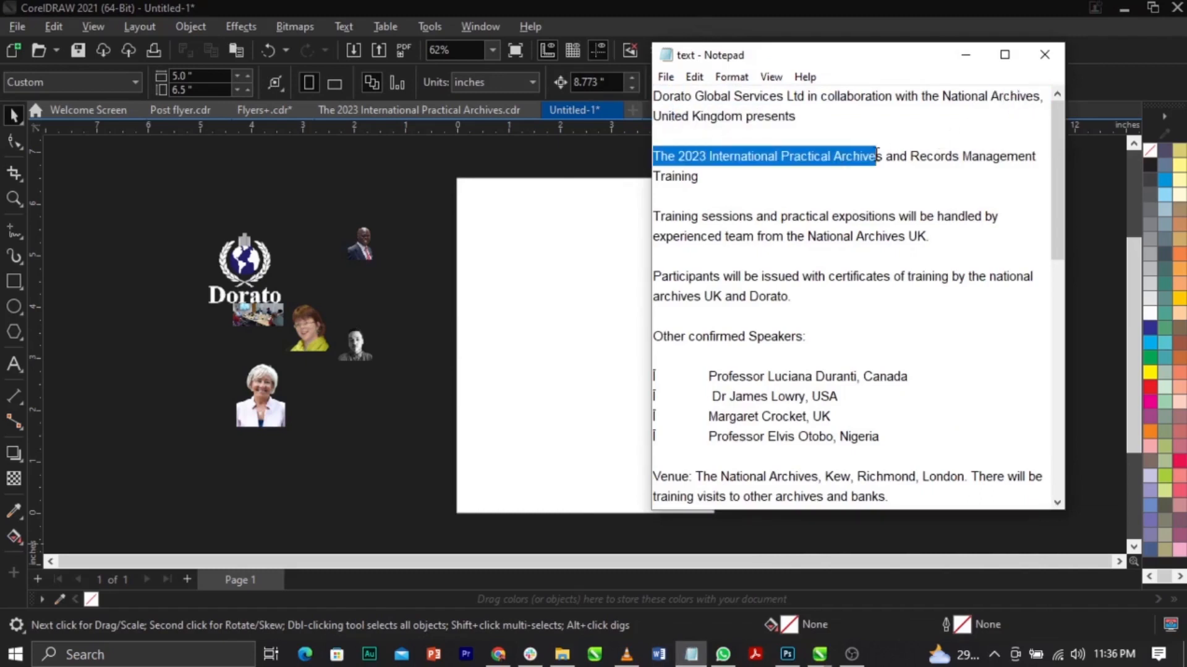
click(876, 154)
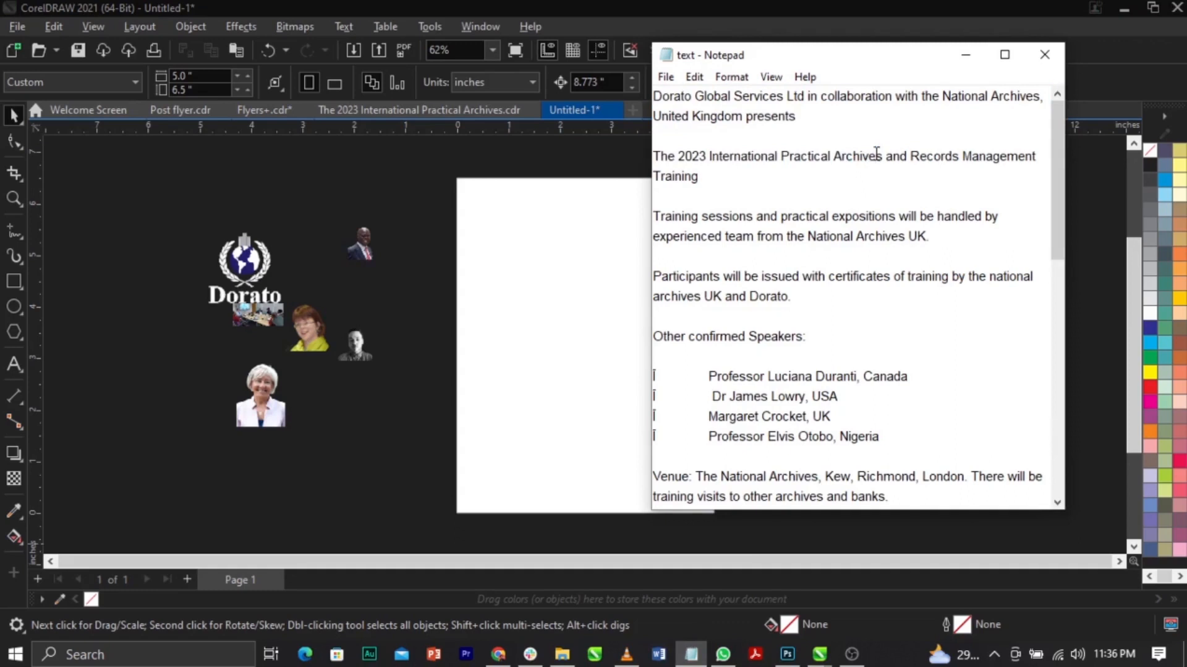
click(491, 300)
click(864, 356)
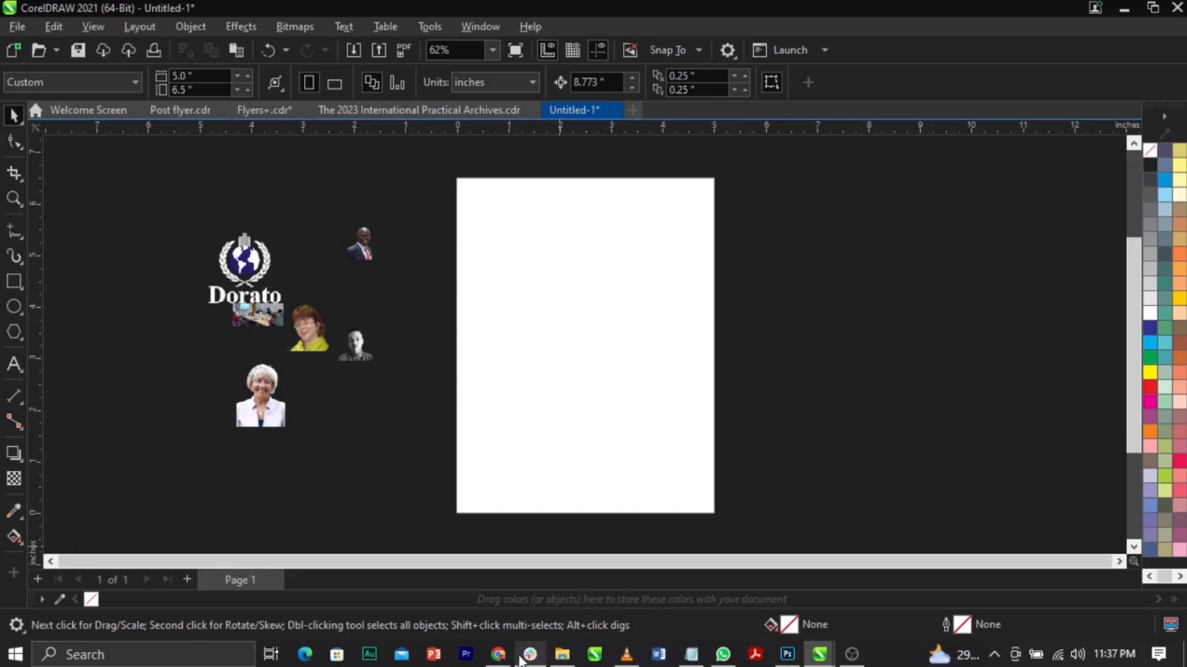
Step: Switch to Chrome and search Google Images for "uk flag" in a new tab
click(498, 654)
click(648, 12)
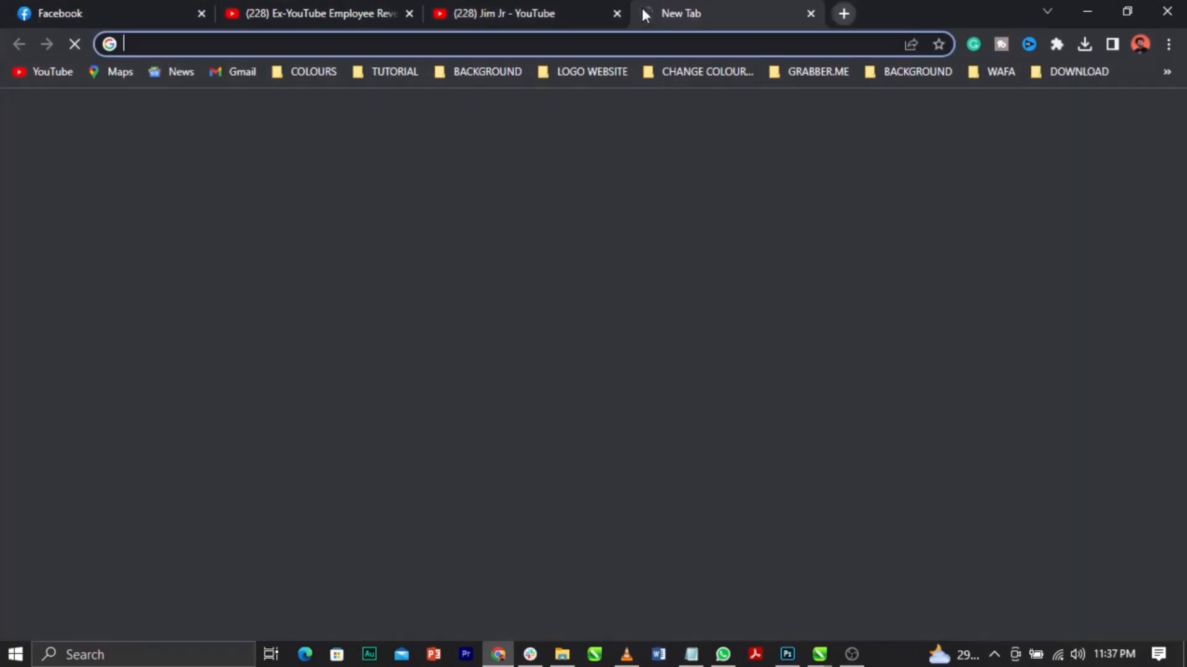
text(u)
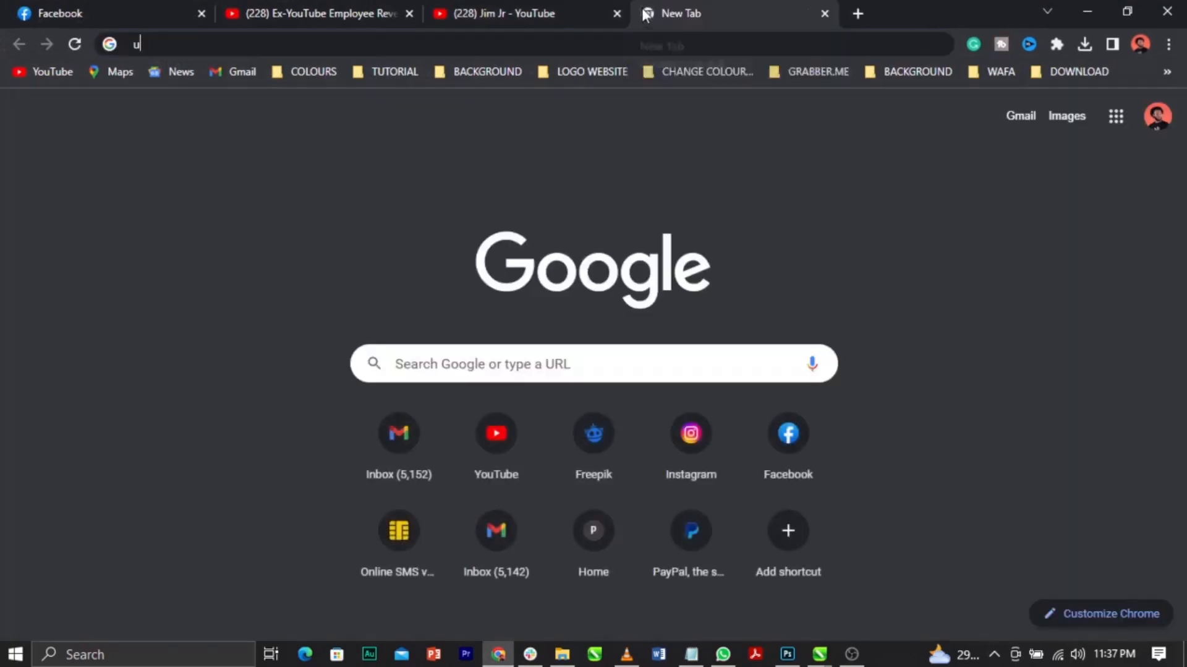
text(k flag)
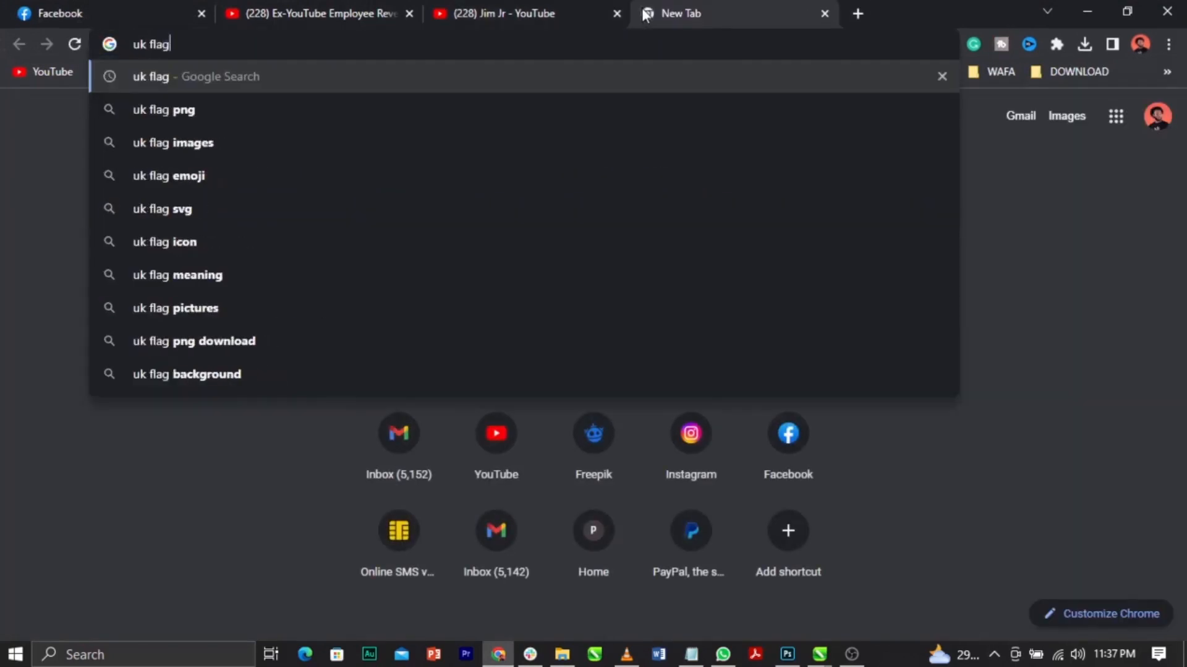
key(Return)
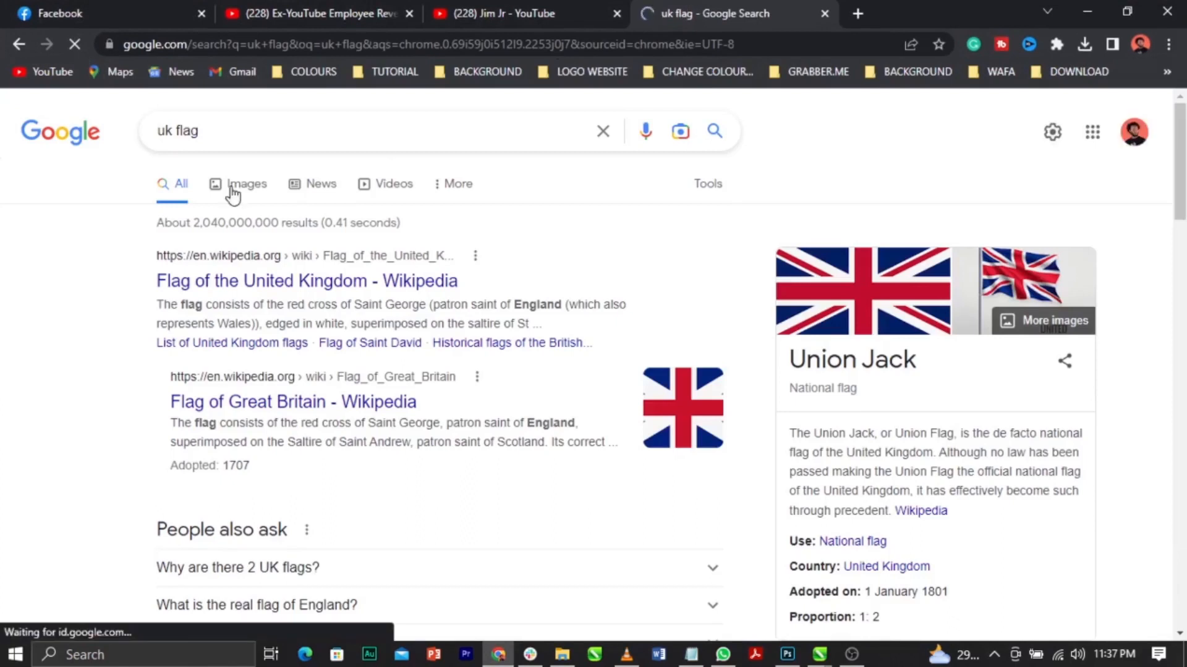
click(247, 187)
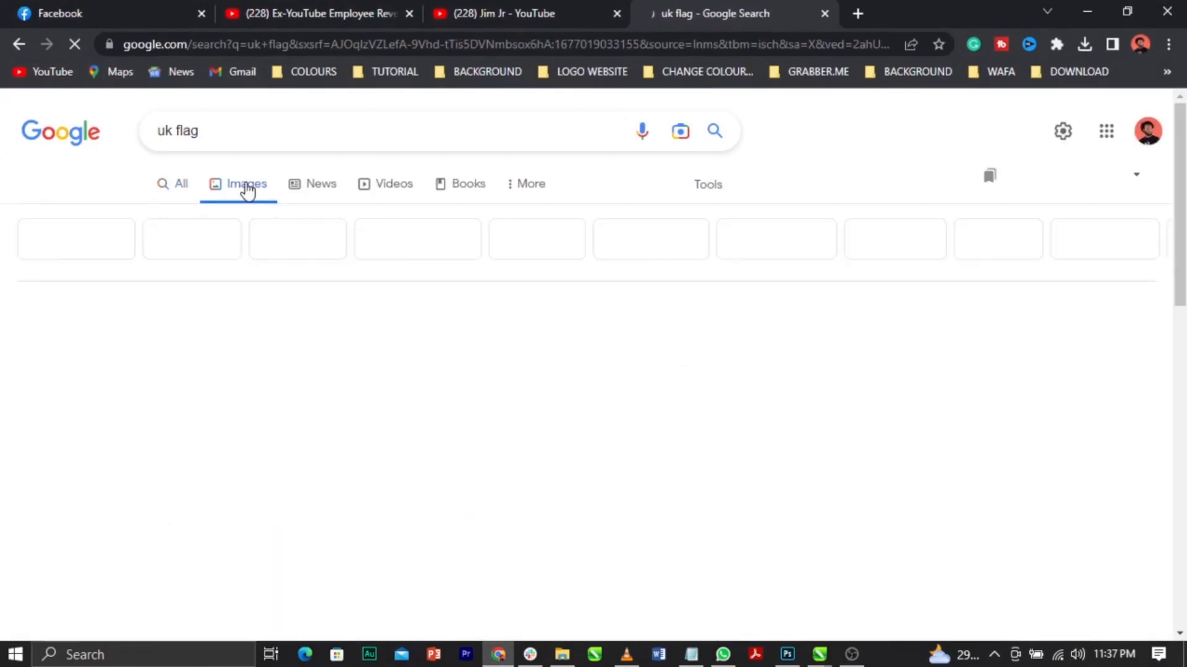
Step: Copy Wikipedia's Flag of the United Kingdom image from the results and return to the Untitled-1 document in CorelDRAW
scroll(668, 436, down, 5)
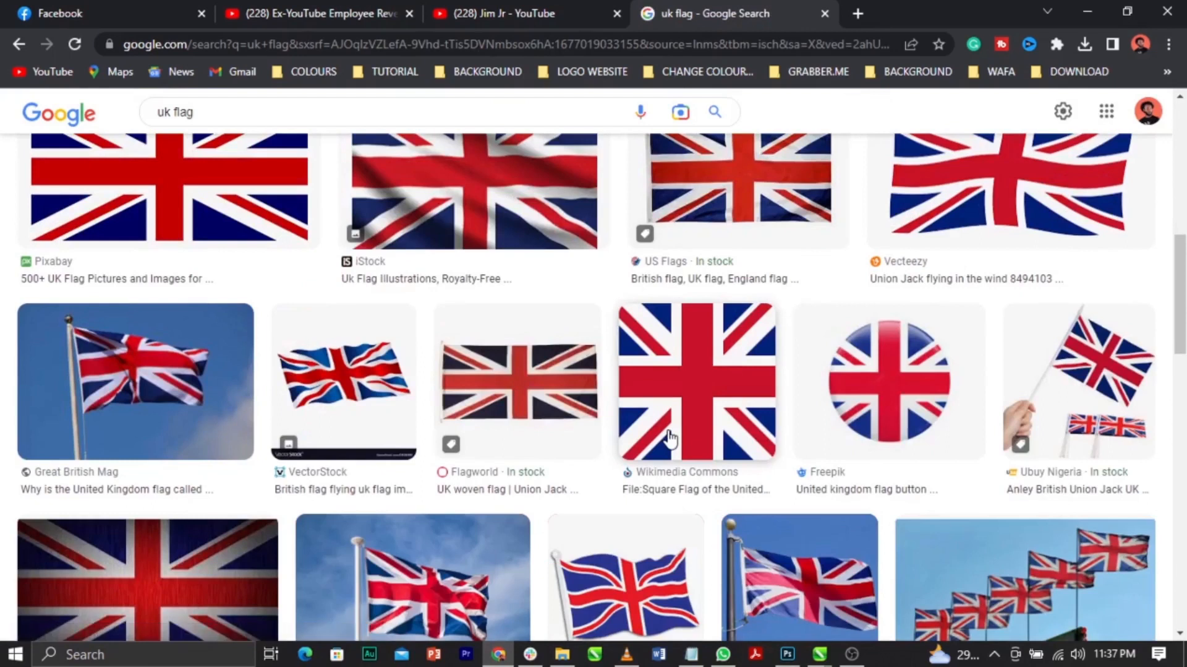
scroll(395, 391, up, 5)
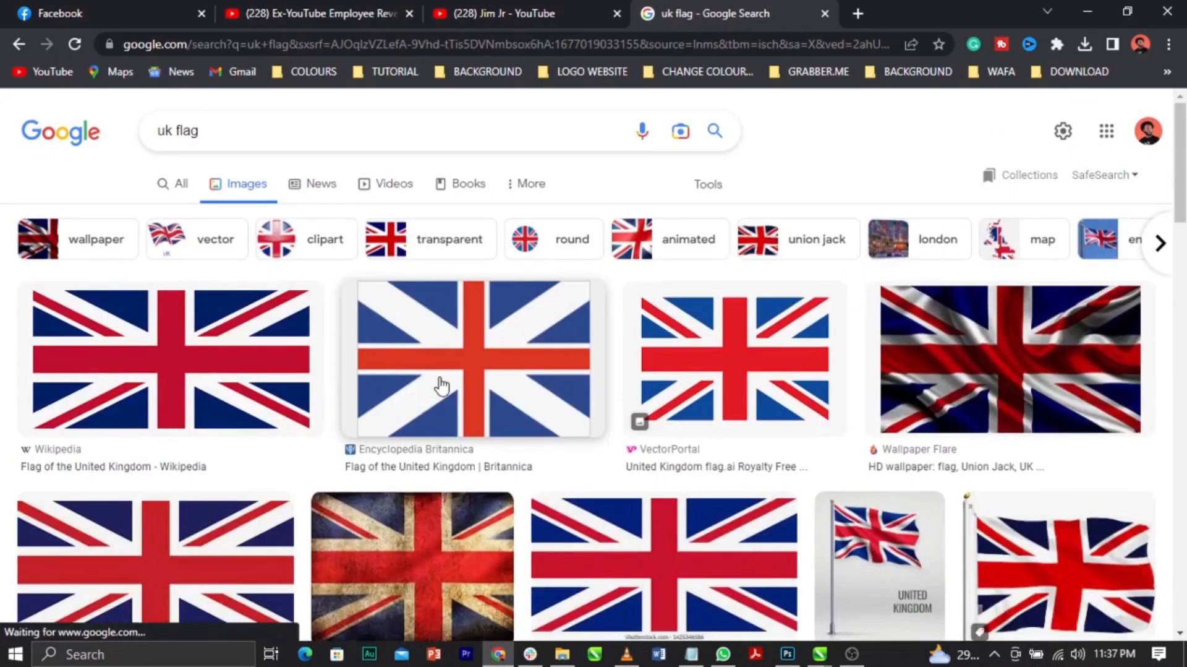
scroll(442, 384, down, 5)
click(193, 190)
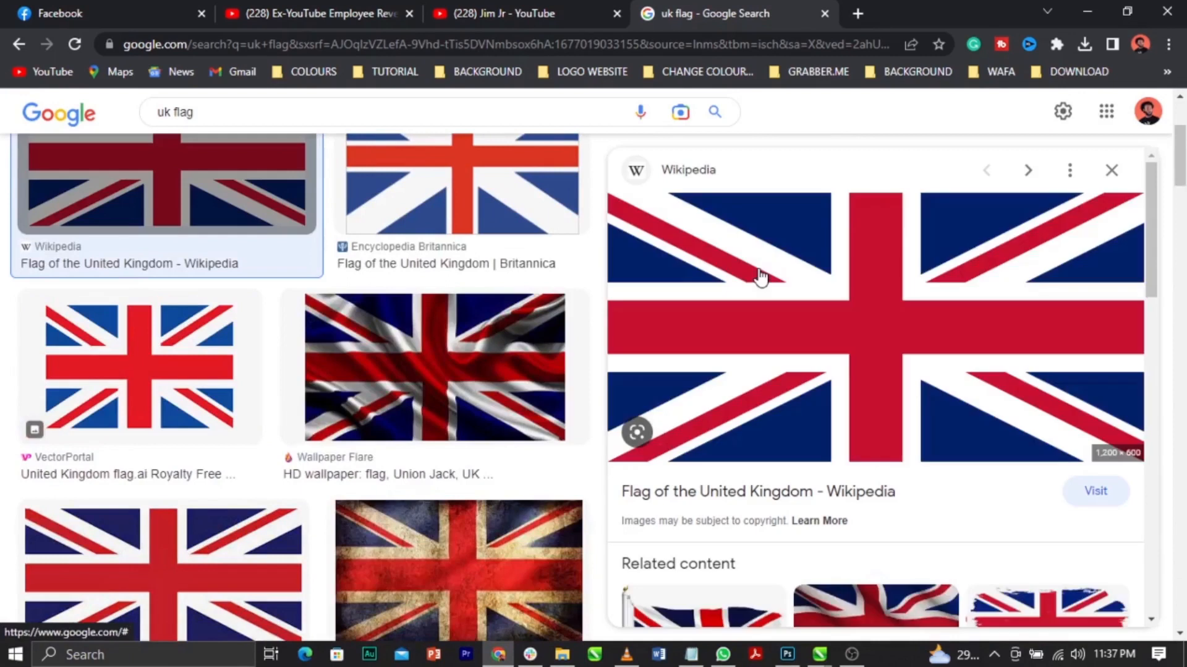
scroll(699, 368, down, 5)
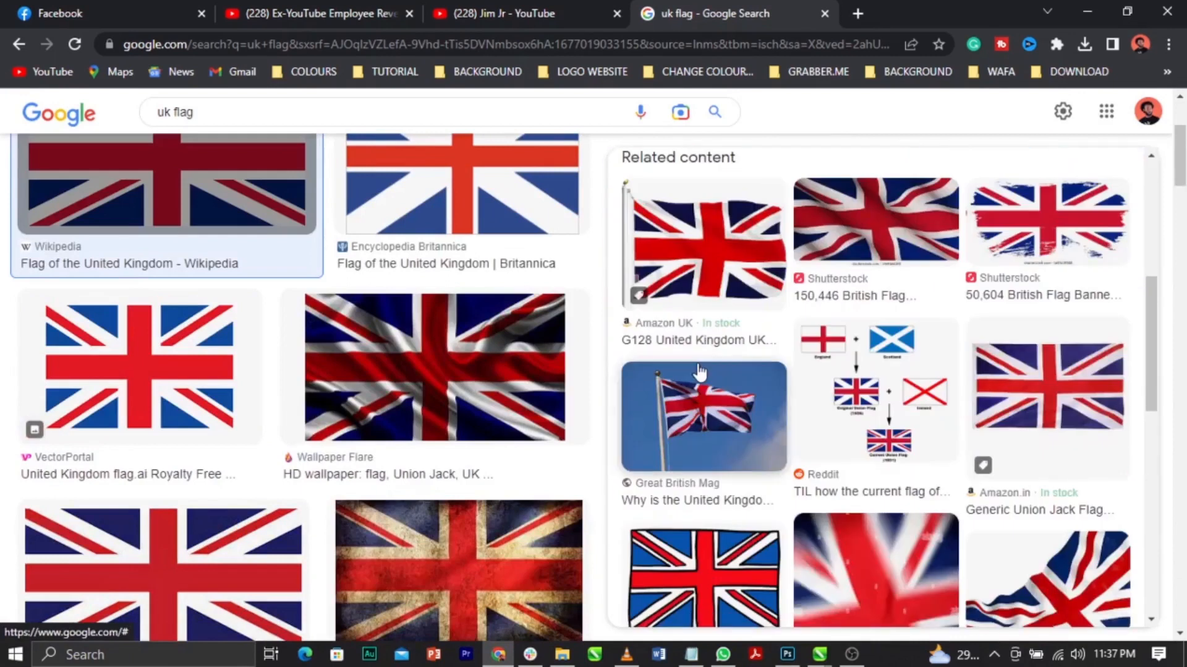
scroll(700, 371, down, 3)
scroll(804, 309, up, 10)
right_click(877, 251)
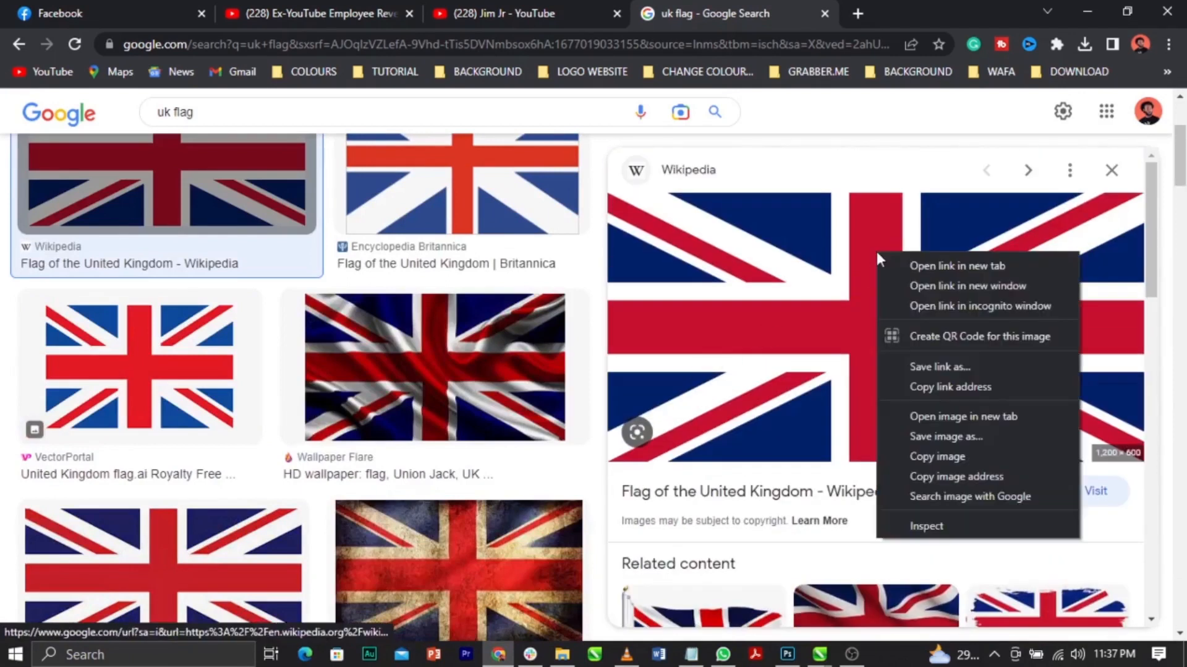
click(940, 456)
click(820, 653)
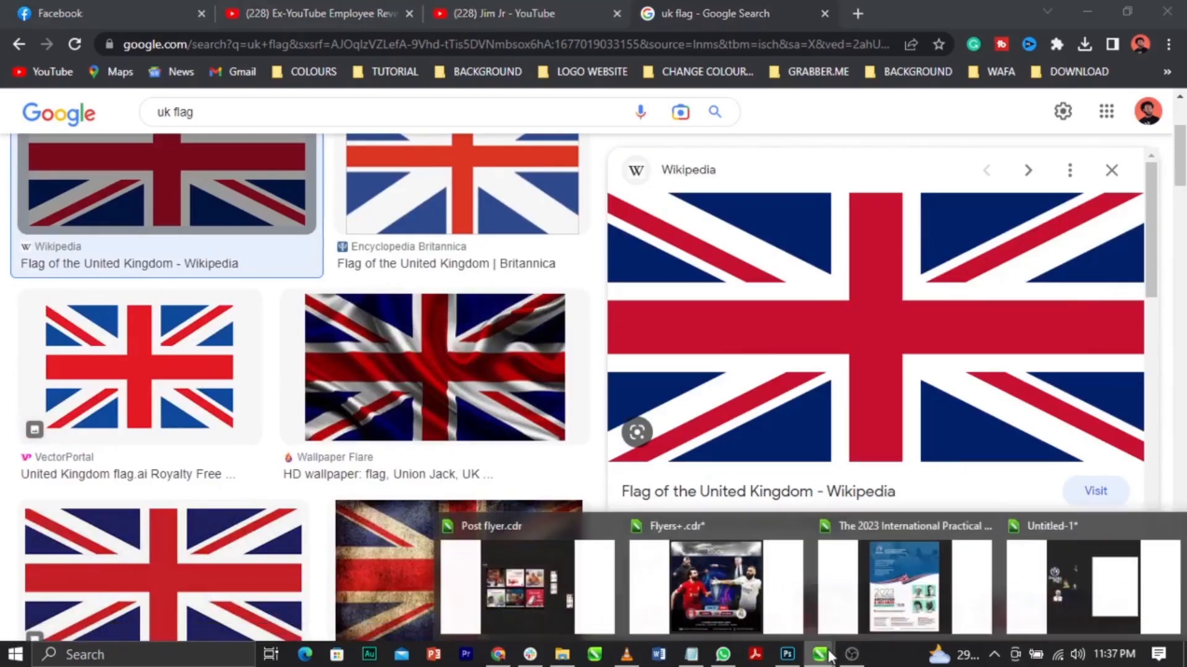
click(1122, 603)
right_click(801, 231)
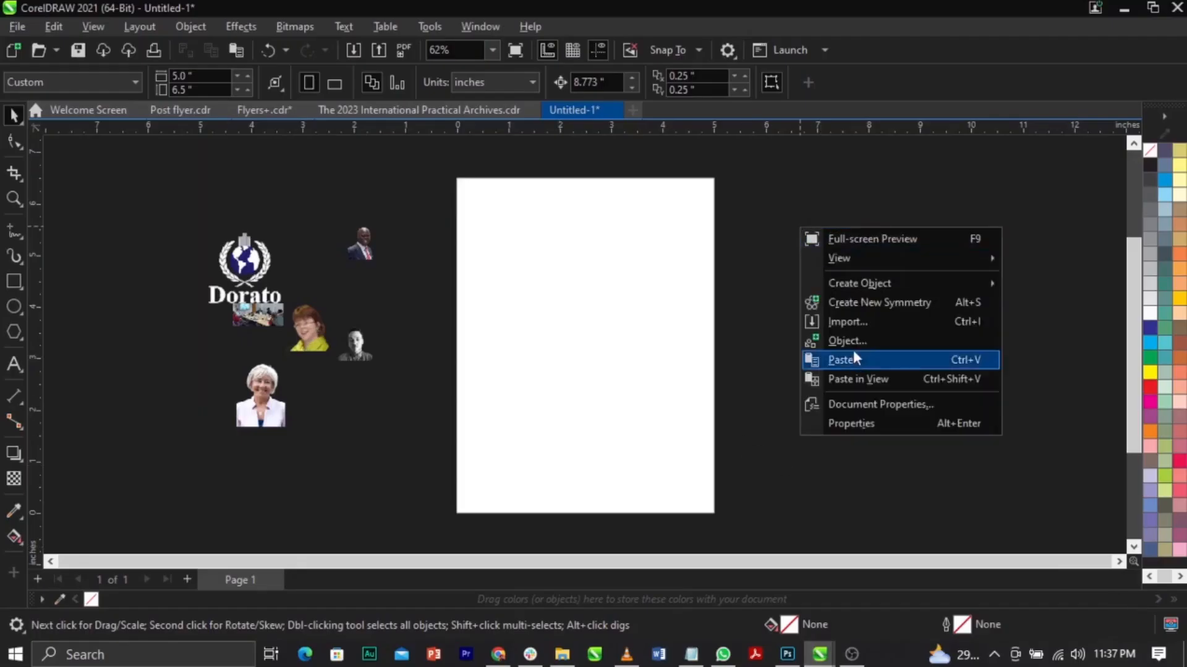
click(854, 323)
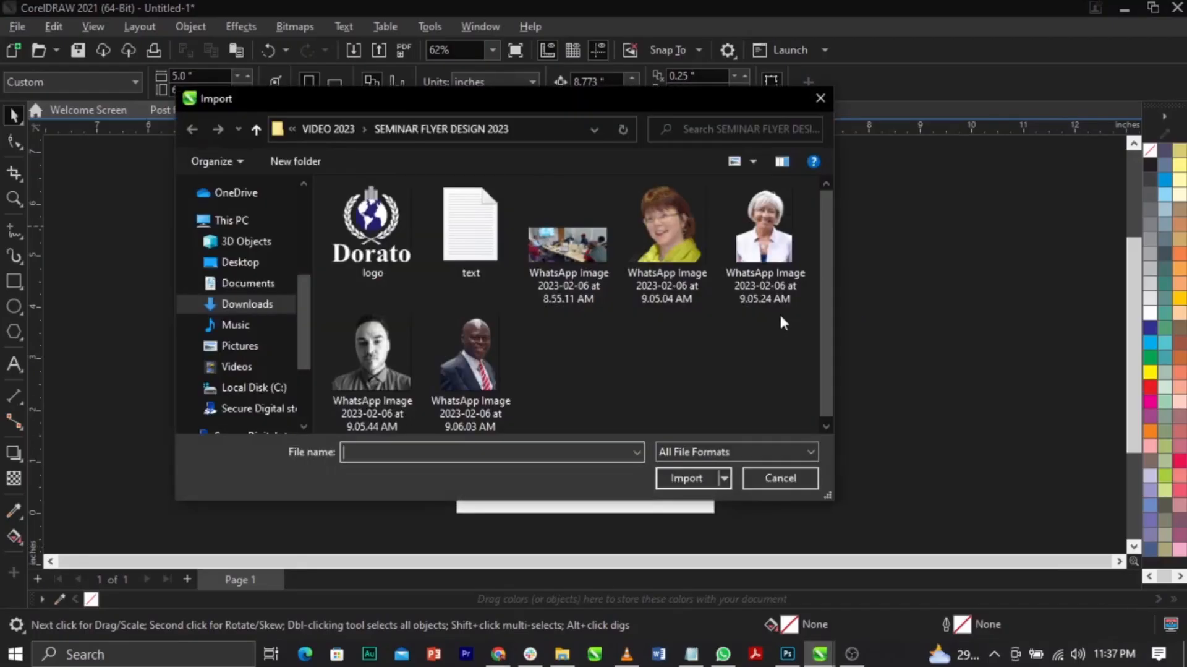
click(786, 478)
Step: Paste the copied UK flag and scale it down proportionally to about 1.83 by 0.92 inches
right_click(874, 329)
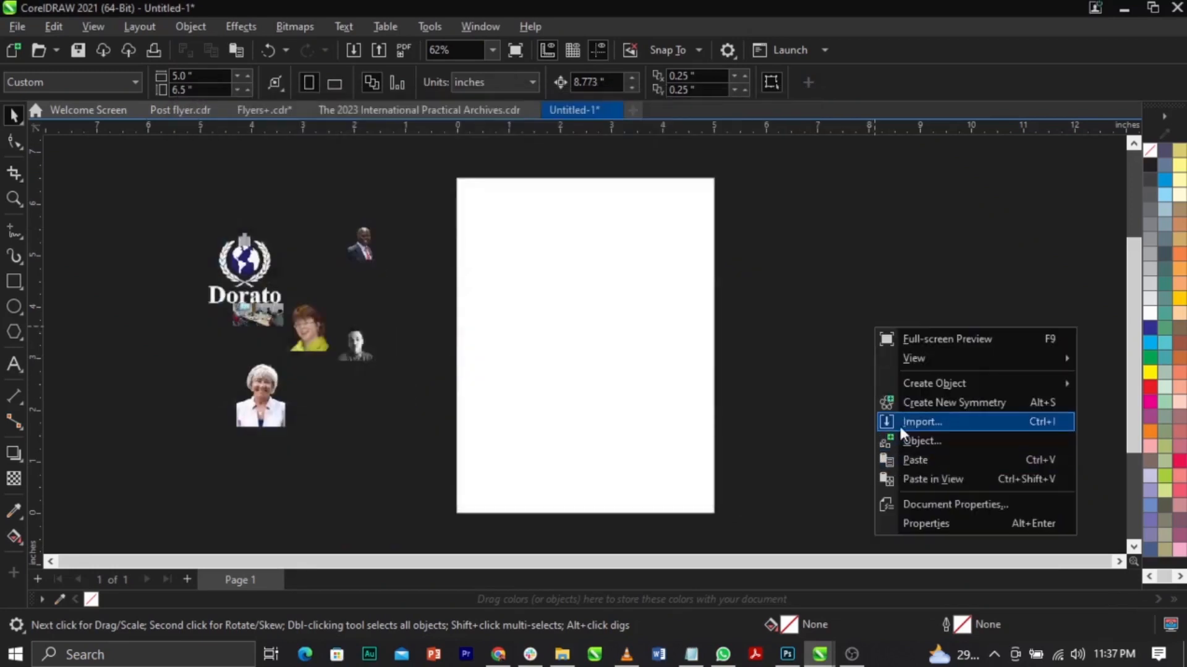
click(908, 463)
scroll(810, 318, down, 4)
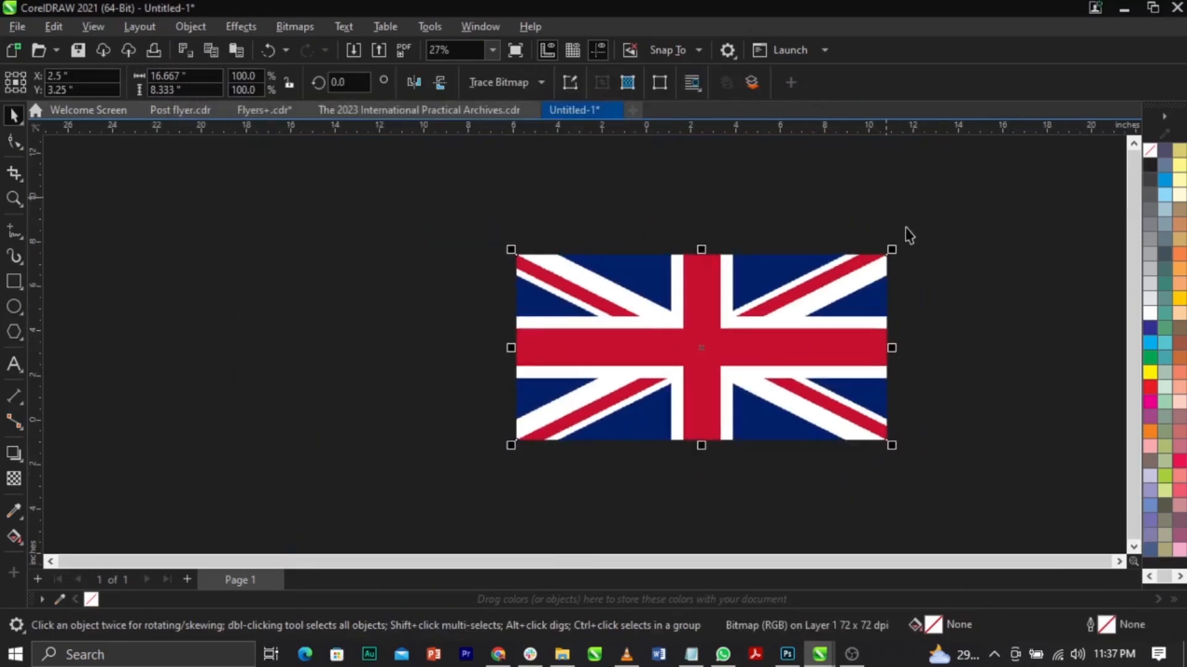
drag(892, 249, 557, 424)
Step: Move the UK flag onto the blank page, slightly below its middle
scroll(686, 411, up, 3)
drag(386, 455, 781, 313)
scroll(1051, 281, up, 3)
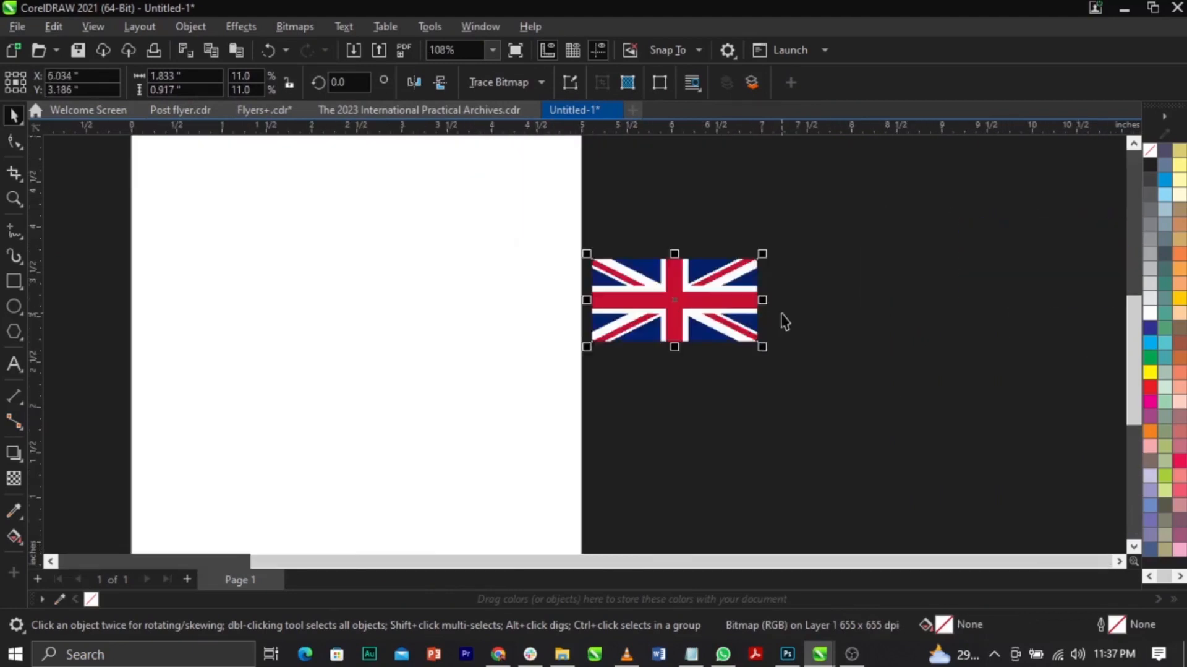
scroll(781, 313, up, 3)
drag(662, 310, 821, 305)
scroll(821, 304, down, 1)
scroll(842, 293, up, 2)
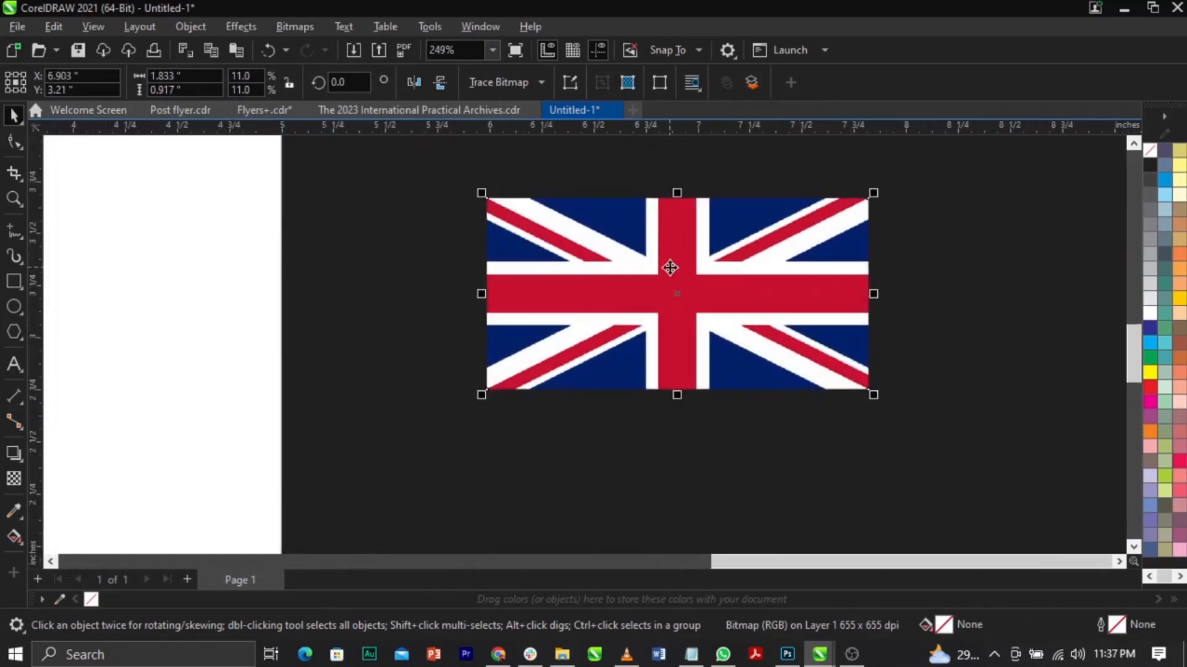
scroll(670, 267, down, 2)
drag(694, 266, 256, 293)
scroll(793, 252, down, 2)
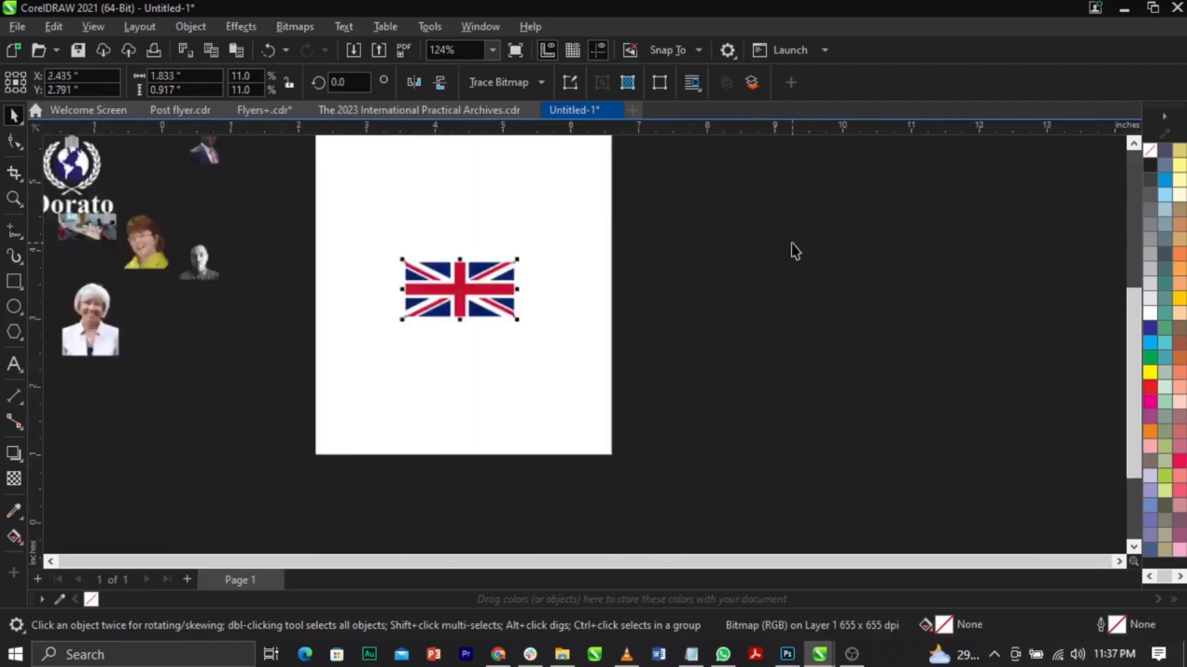
click(607, 213)
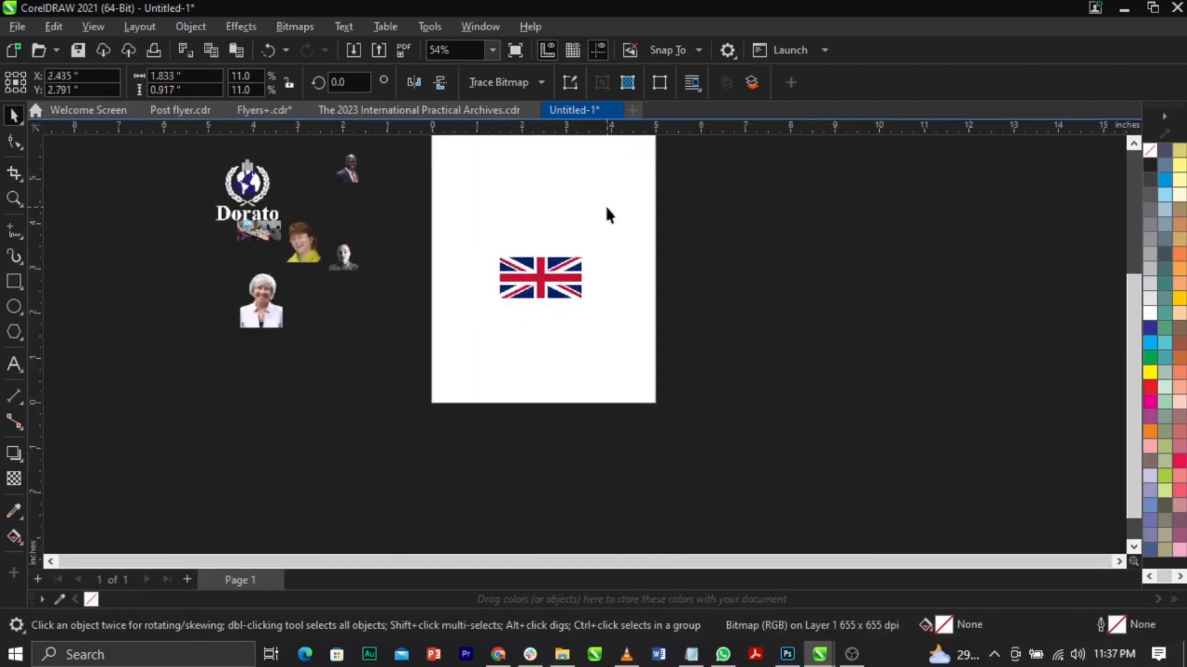
Step: Narrow the flag about its centre to a width of about 1.29 inches without changing its height
click(556, 288)
scroll(557, 284, up, 2)
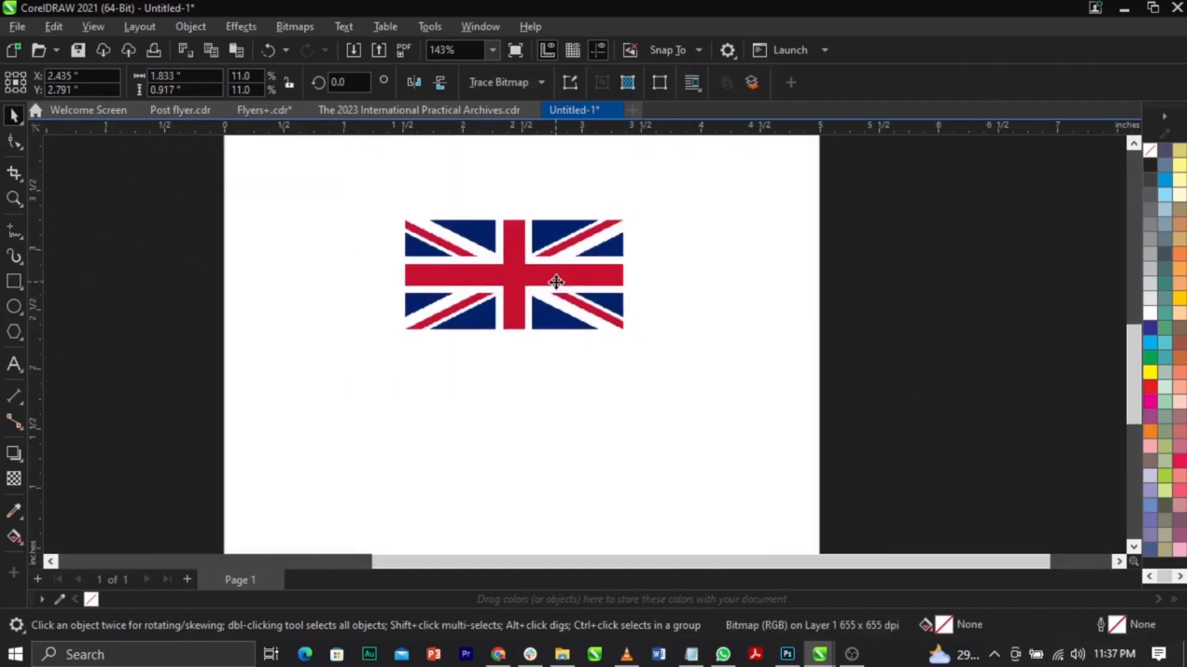
click(725, 261)
key(z)
drag(340, 188, 735, 372)
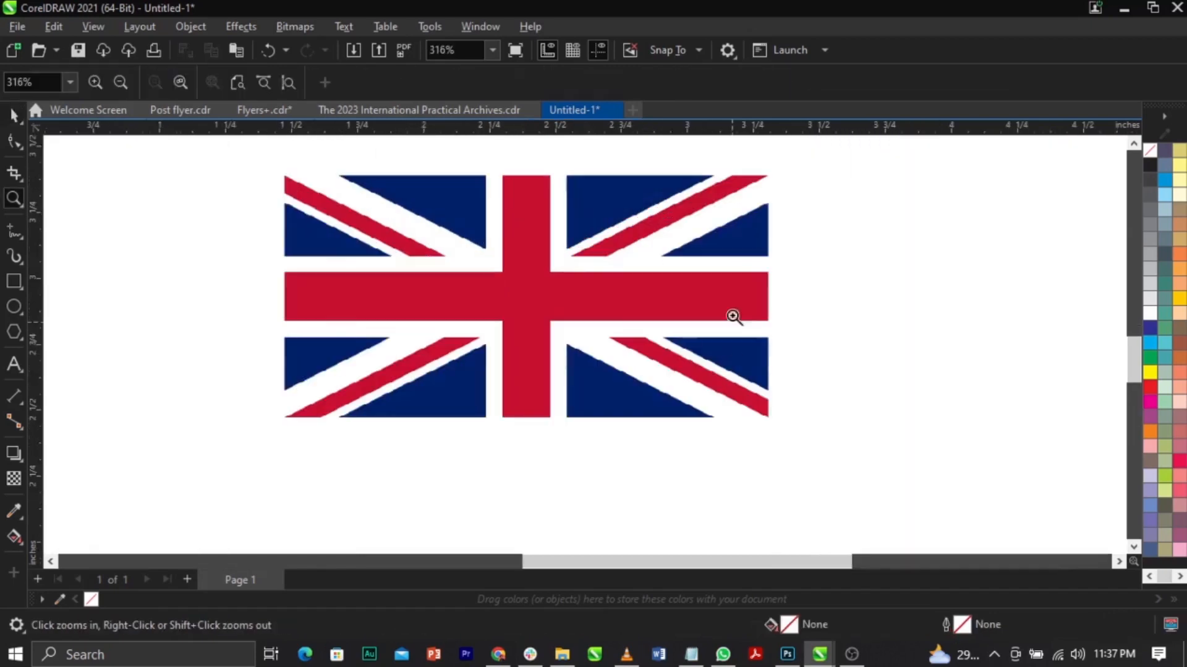
key(space)
click(630, 270)
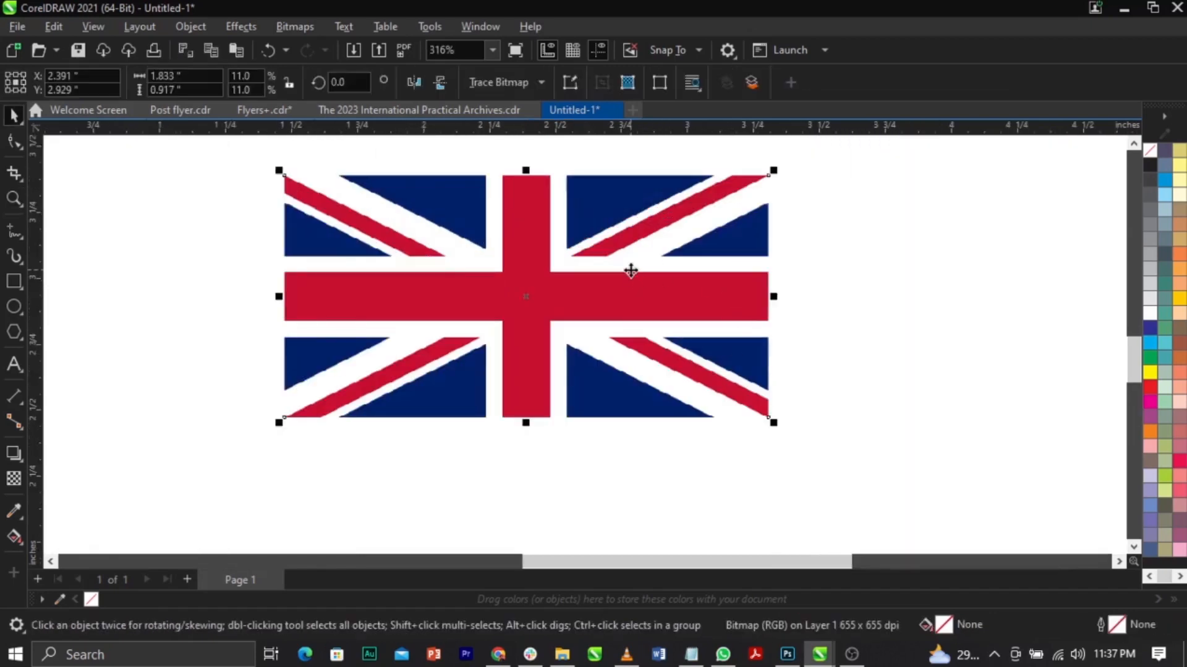
scroll(615, 178, up, 3)
scroll(615, 177, down, 2)
drag(800, 314, 712, 318)
click(615, 304)
click(614, 301)
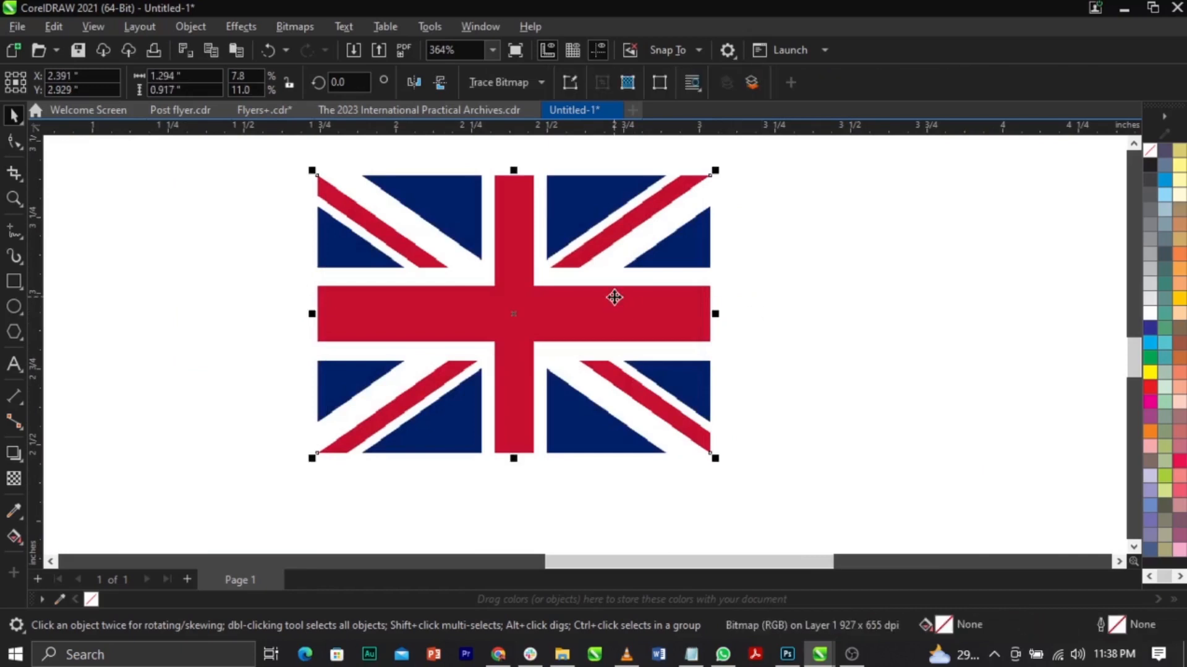
Step: Draw a rectangle about 0.135 by 0.917 inches over the flag's vertical red bar and give it a black hairline outline
click(17, 278)
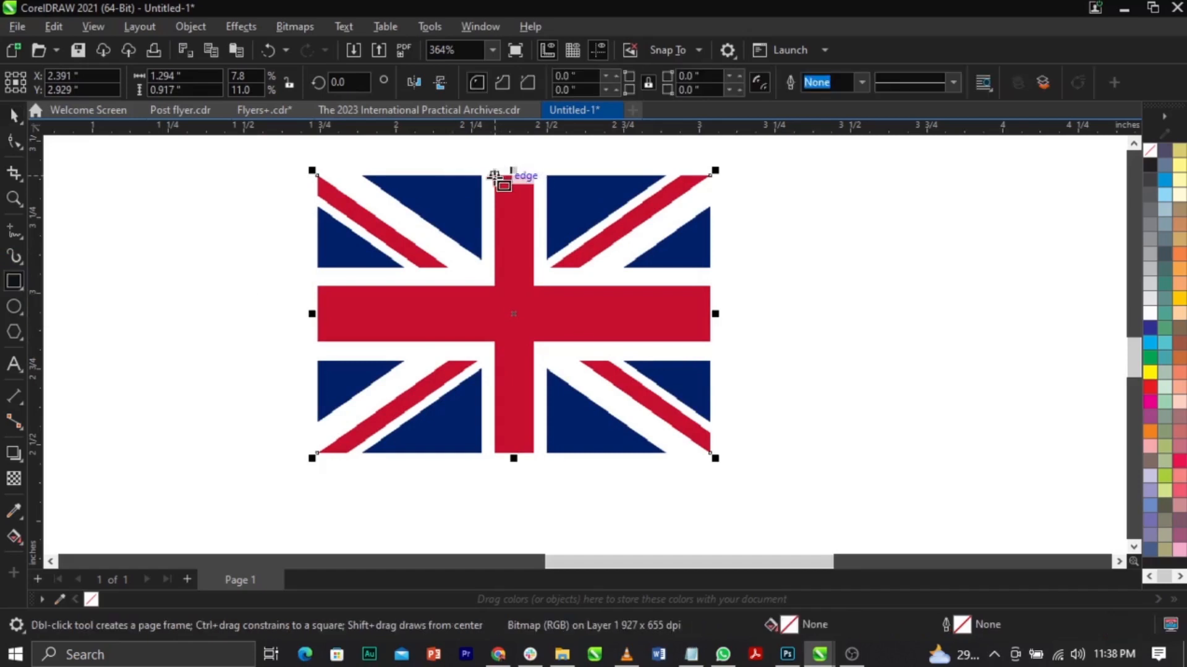
drag(493, 177, 535, 454)
key(space)
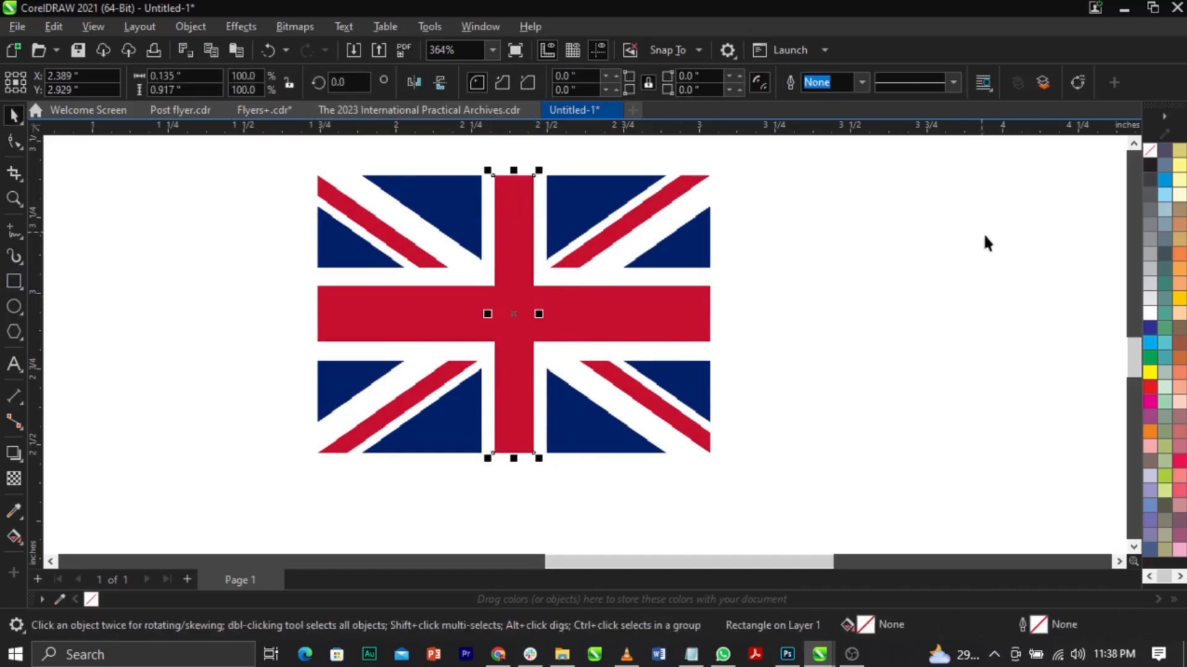
right_click(1149, 165)
click(1148, 181)
Step: Narrow the rectangle to about 0.129 inches so its sides match the vertical red bar's edges
scroll(452, 295, up, 2)
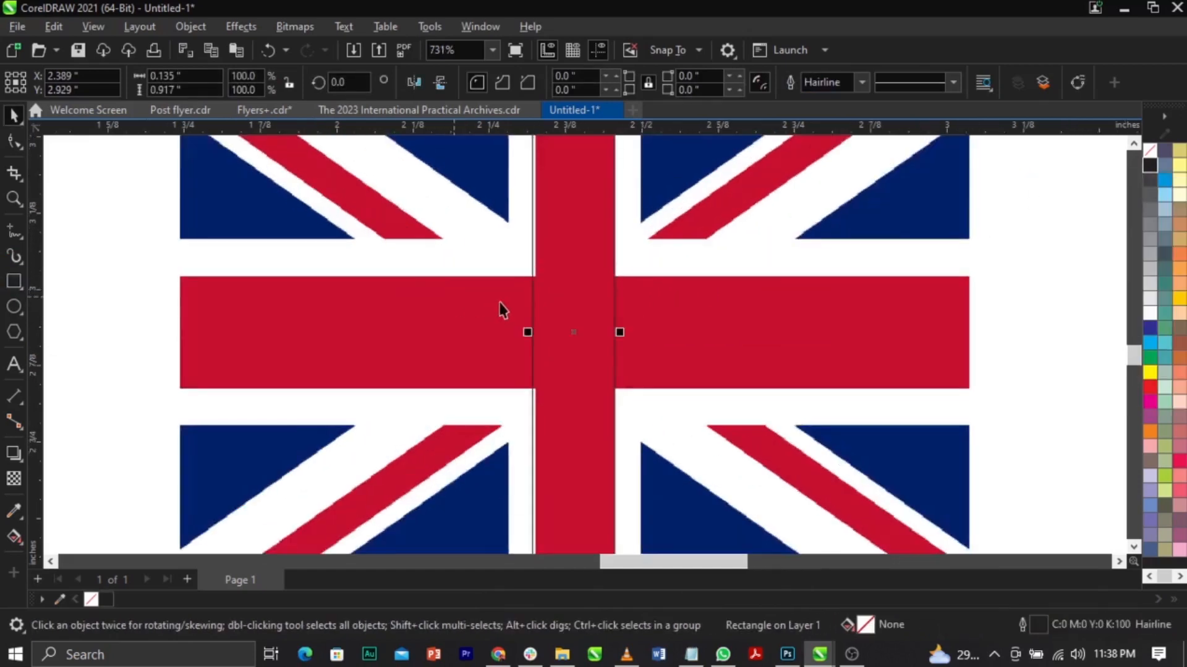
scroll(507, 308, up, 2)
drag(548, 369, 557, 389)
scroll(659, 266, down, 4)
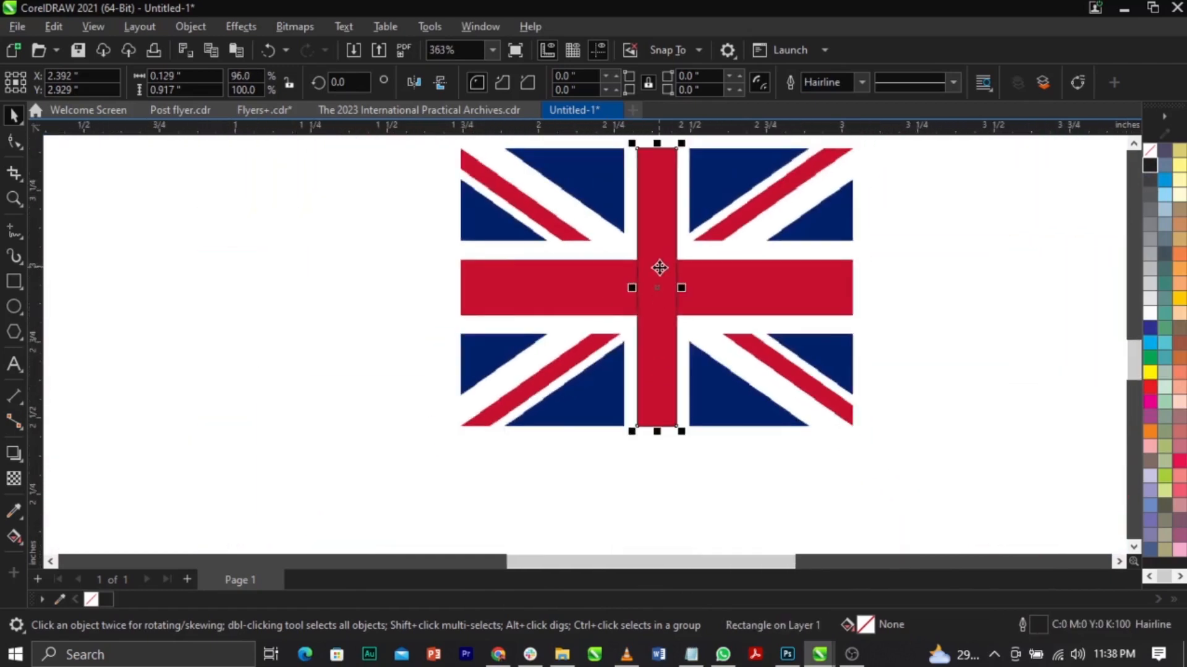
Step: Make a copy of the vertical bar's rectangle rotated to 270 degrees so it lies across the horizontal bar
scroll(668, 229, up, 1)
click(631, 185)
scroll(645, 236, down, 1)
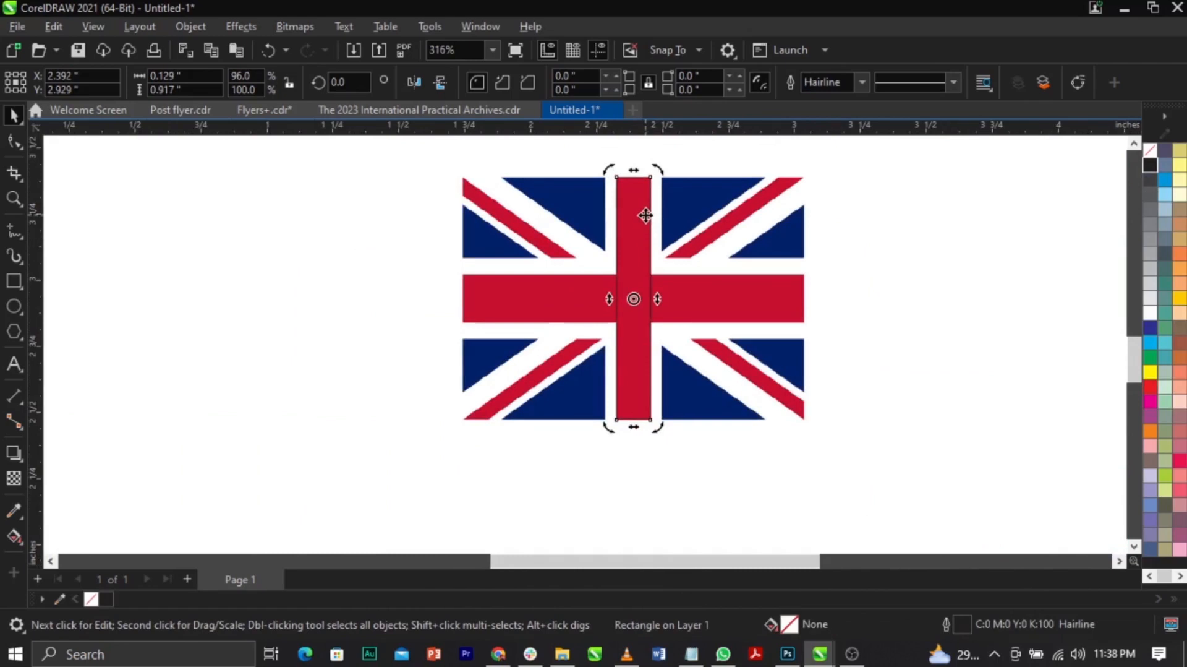
click(643, 222)
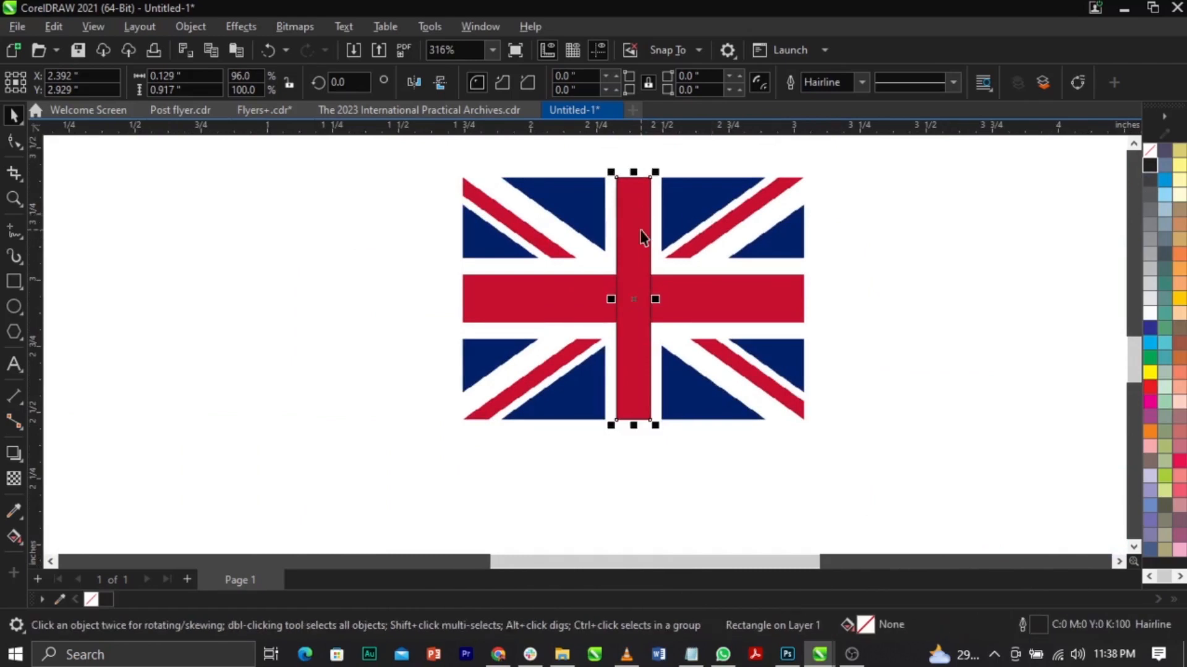
click(616, 284)
click(641, 257)
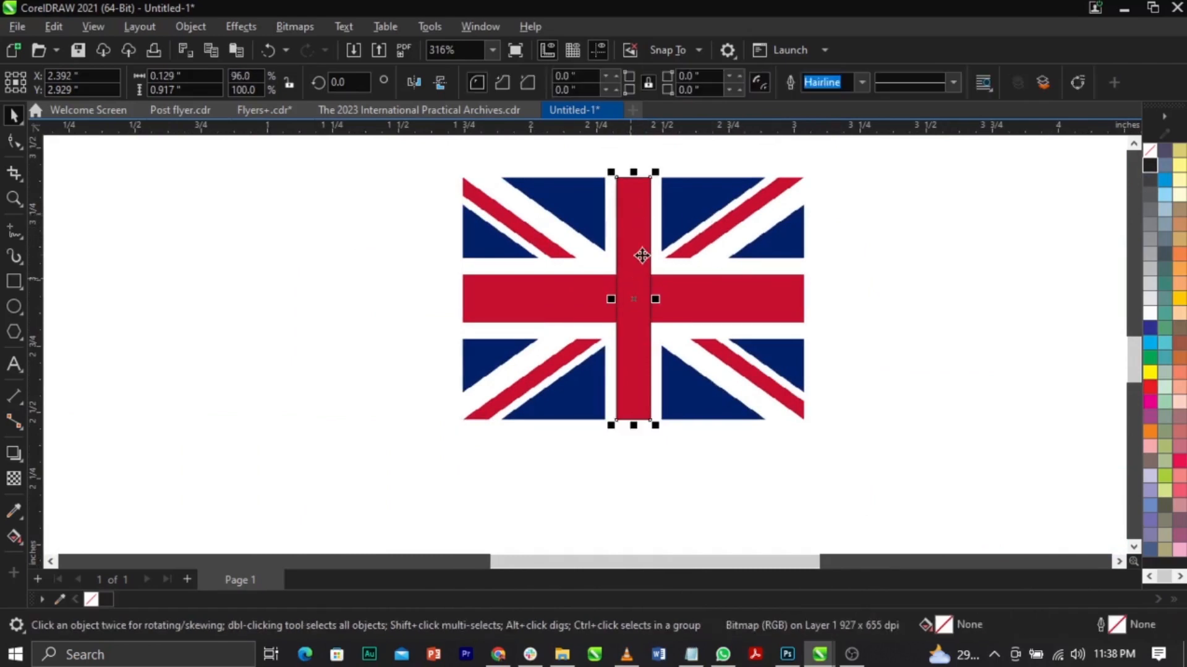
click(642, 255)
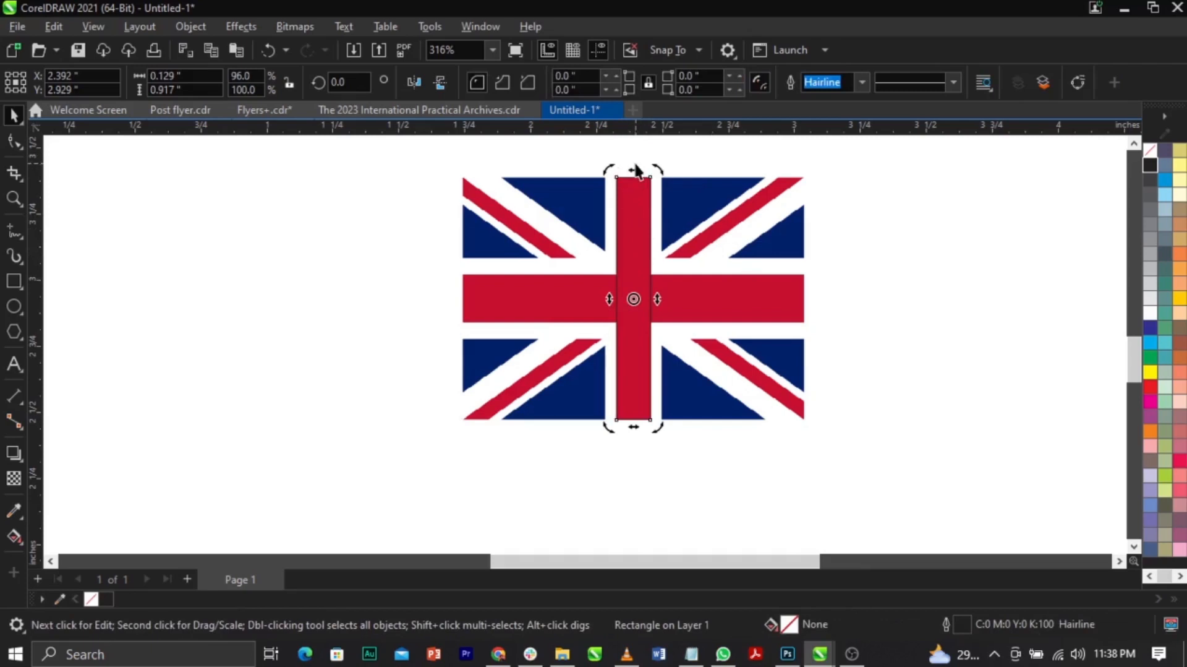
scroll(636, 168, up, 1)
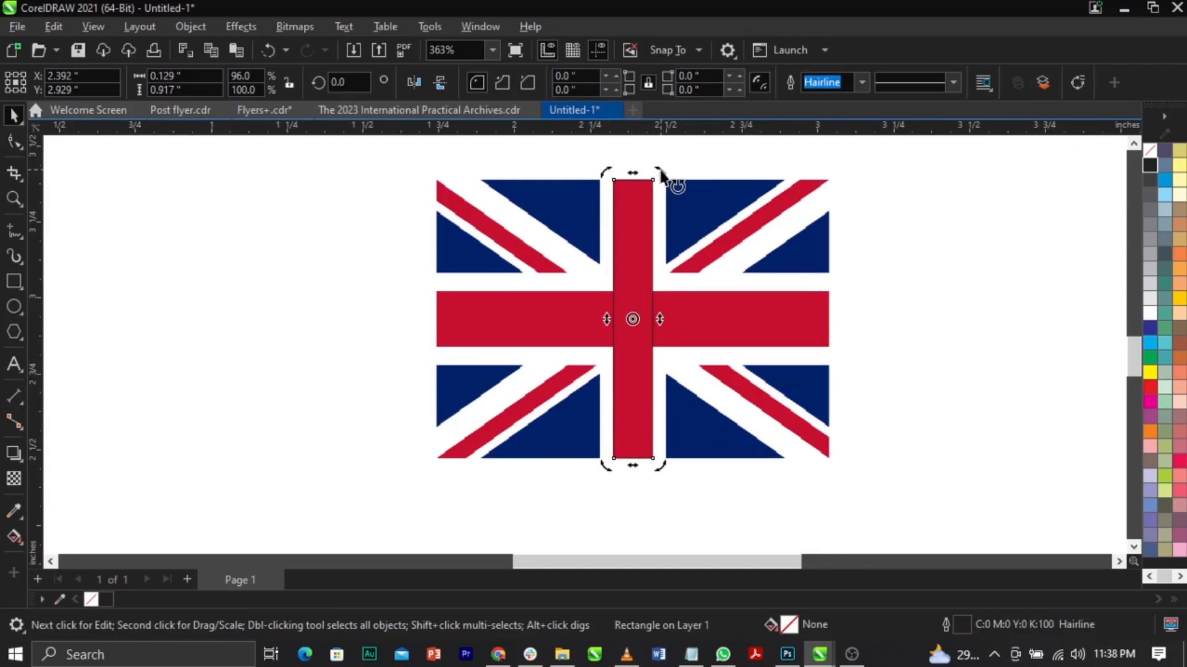
drag(662, 178, 874, 325)
Step: Resize the rotated rectangle to about 1.293 by 0.183 inches to match the flag's horizontal red bar
scroll(760, 312, up, 2)
click(746, 315)
scroll(476, 275, up, 2)
drag(468, 285, 474, 243)
scroll(545, 225, down, 6)
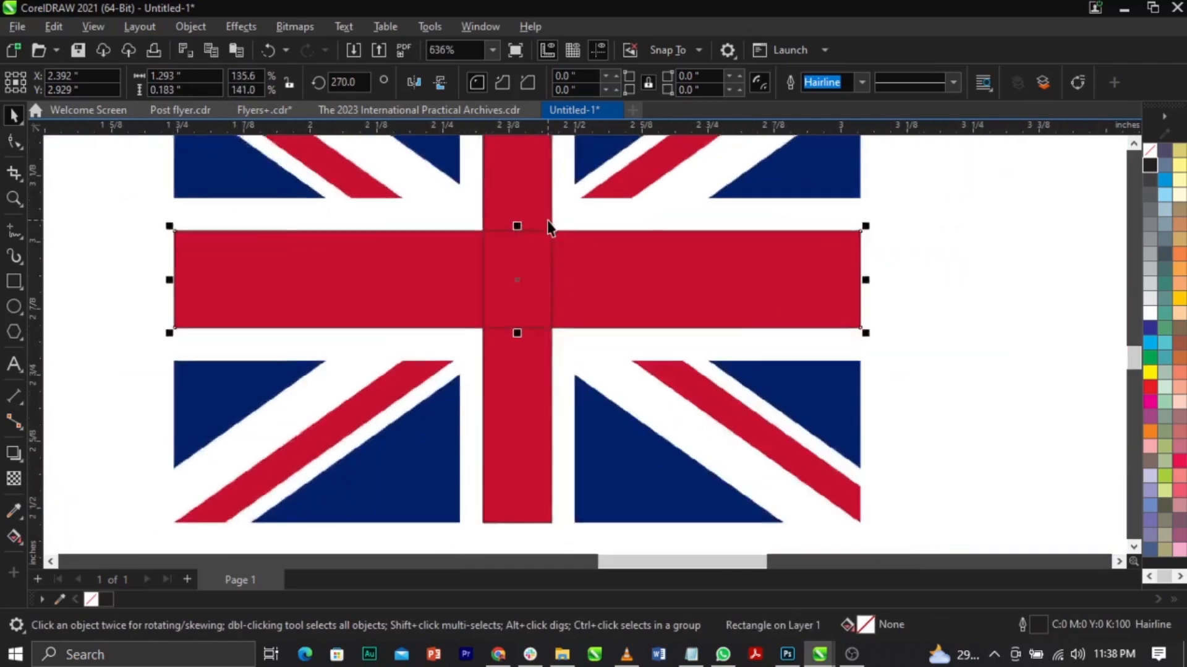
Step: Select both bar rectangles, try moving them together off the flag, and undo the move
scroll(544, 217, up, 3)
click(538, 217)
shift+click(579, 299)
drag(579, 296, 905, 286)
key(ctrl+z)
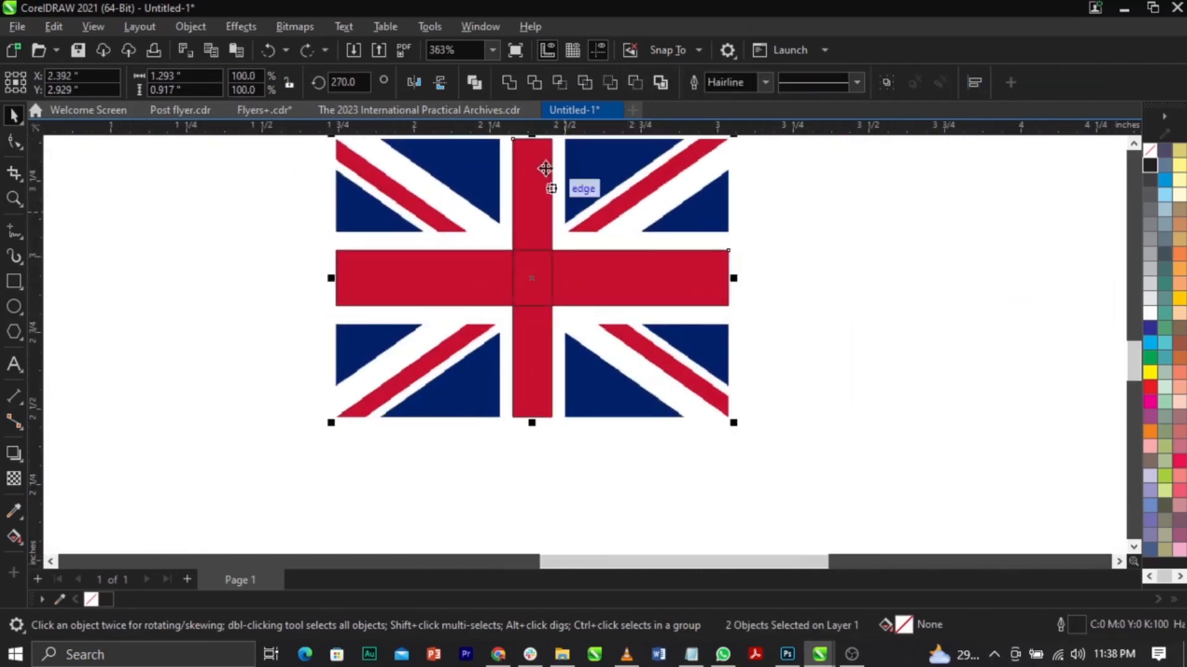
scroll(551, 234, up, 3)
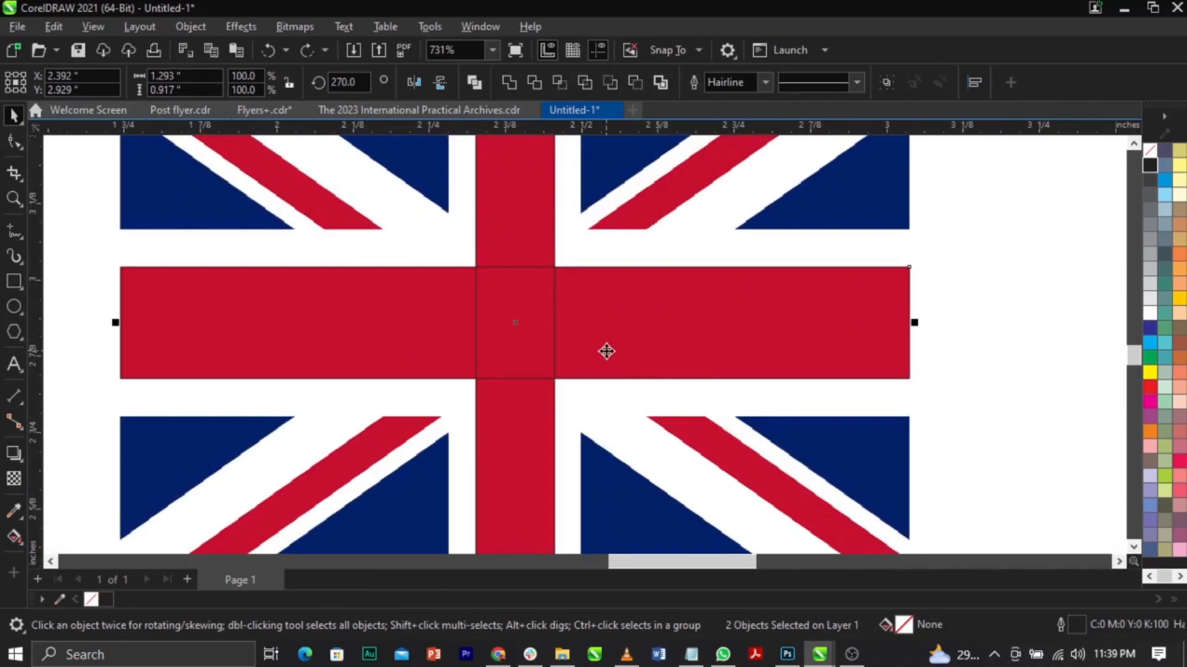
Step: Weld the two bar rectangles into one cross outline, try moving it off the flag, and undo the move
click(513, 83)
scroll(599, 320, down, 3)
drag(559, 320, 851, 318)
key(ctrl+z)
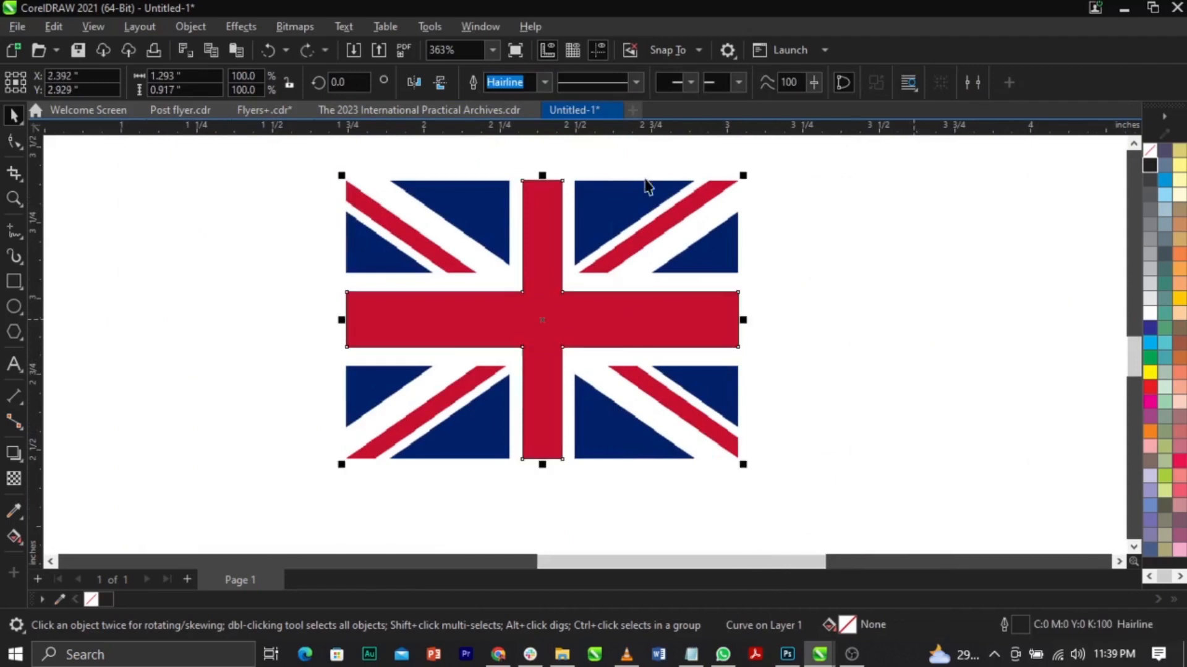
Step: Trace the large blue triangle in the flag's upper-right quadrant with a closed straight-line shape of about 0.398 by 0.281 inches
scroll(648, 185, up, 5)
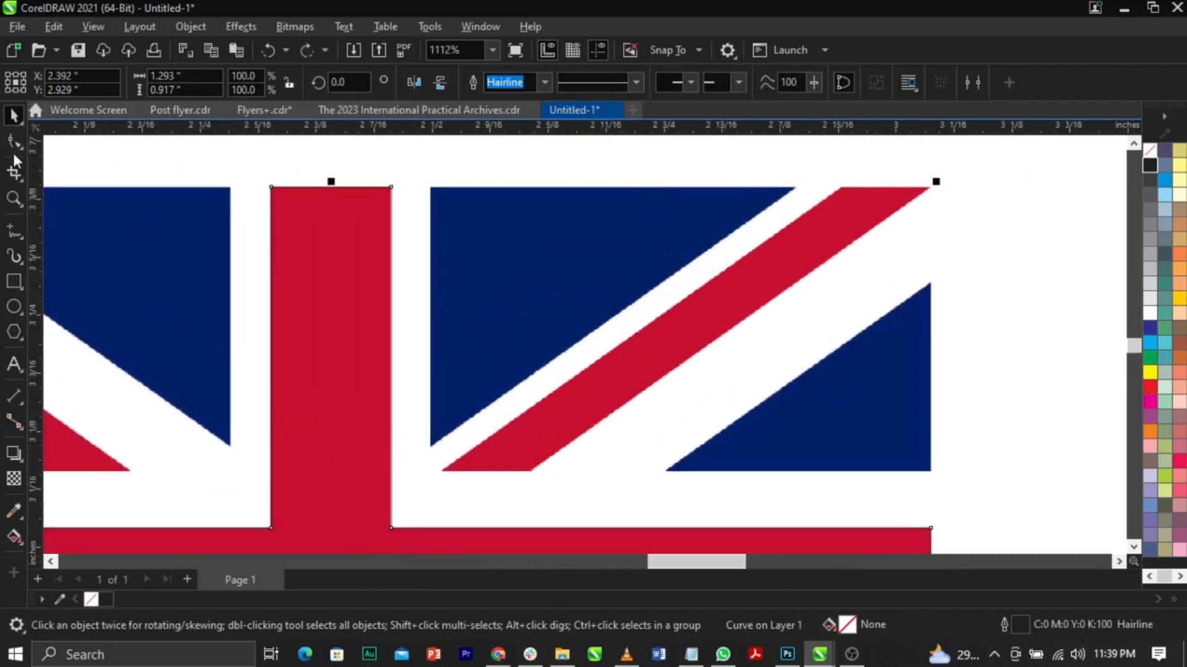
click(11, 234)
click(431, 187)
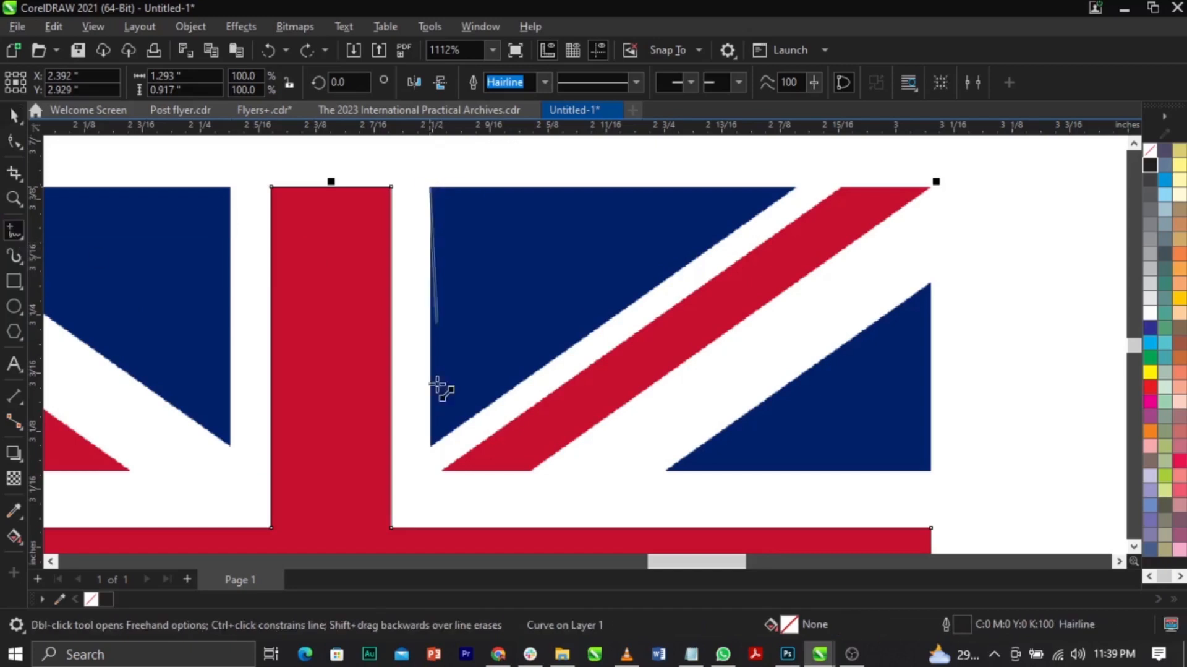
click(431, 445)
click(431, 445)
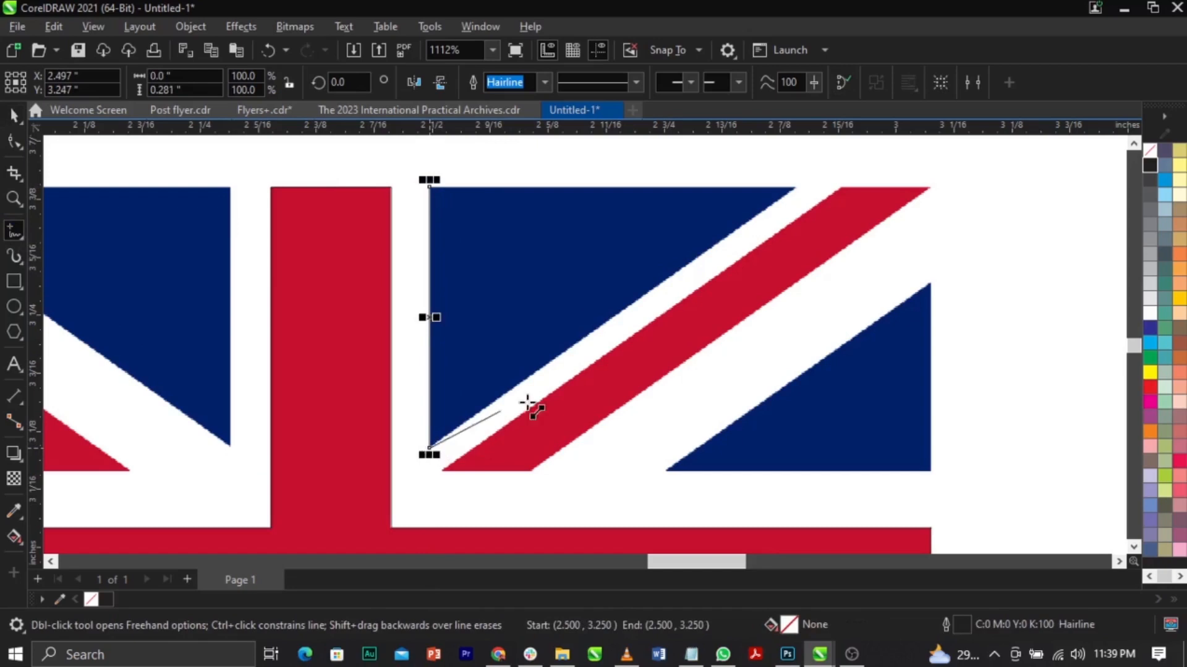
click(802, 186)
click(431, 185)
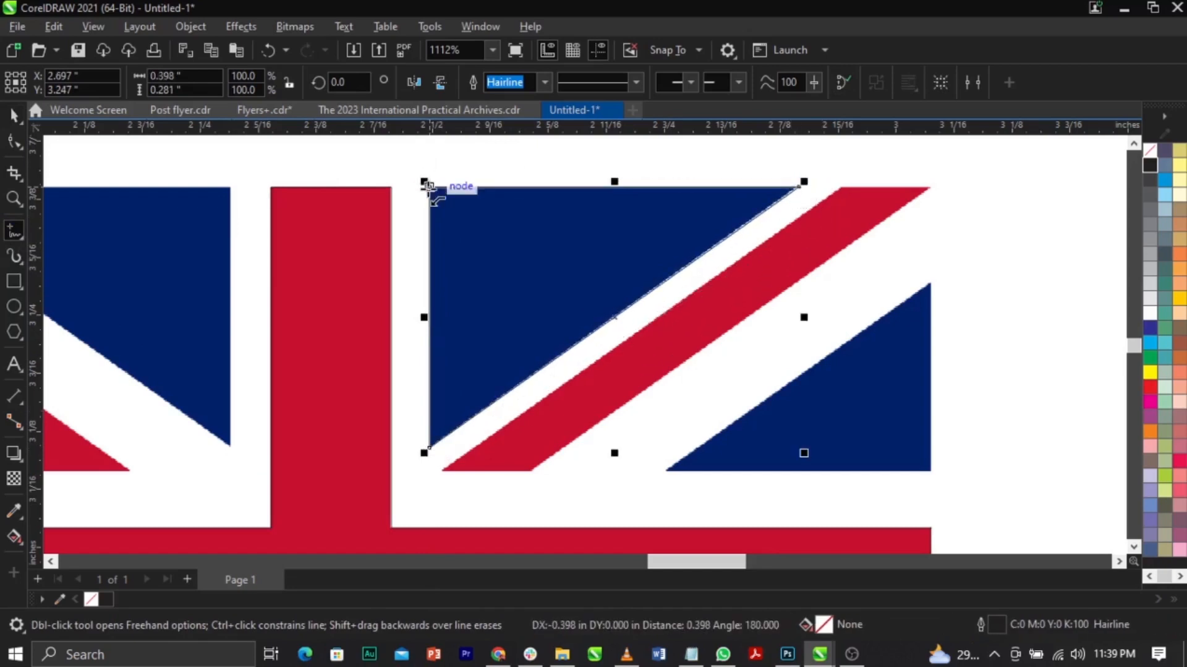
Step: Trace the red diagonal stripe in the upper-right quadrant with a closed four-sided shape of about 0.528 by 0.306 inches
click(844, 187)
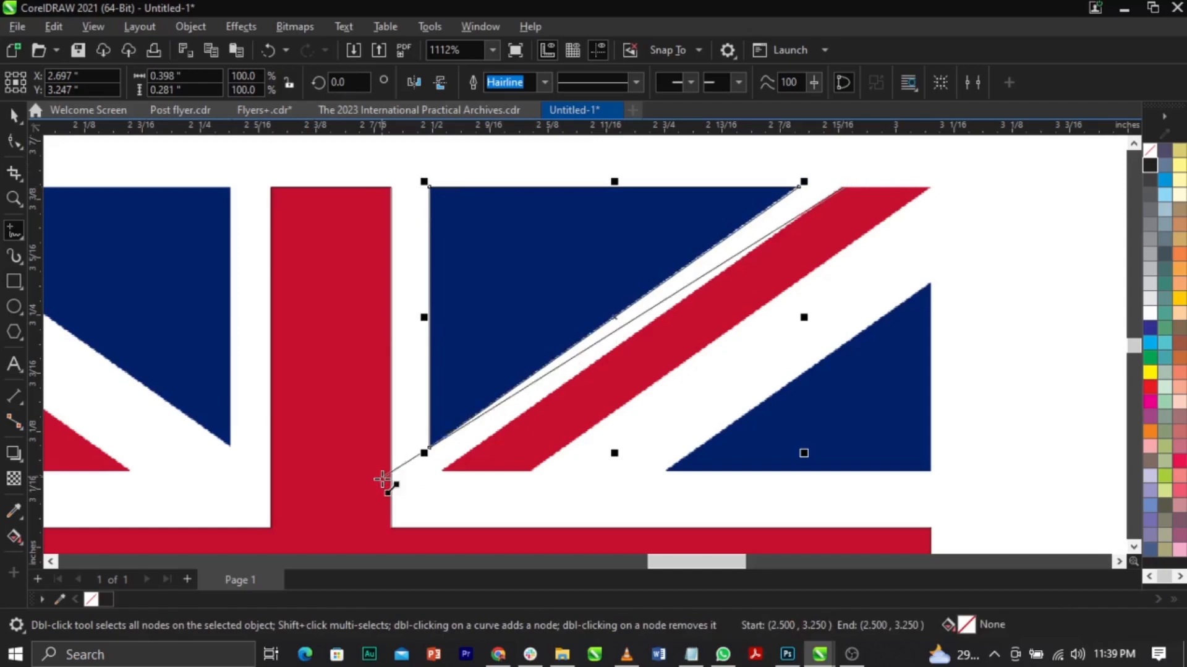
click(440, 471)
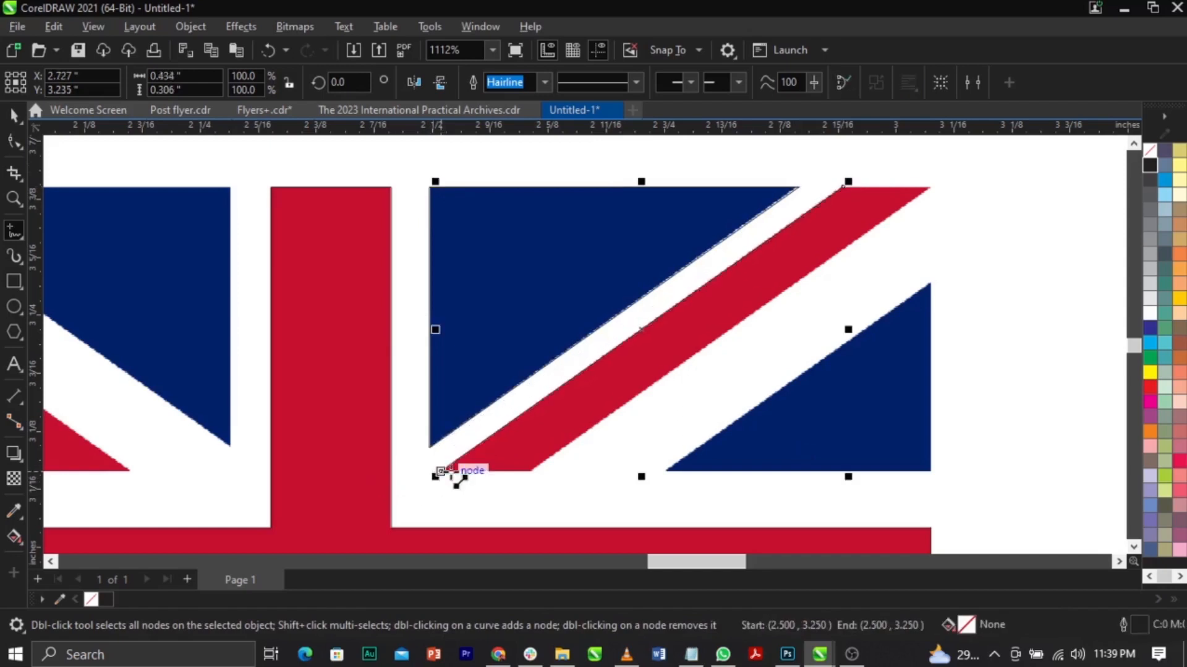
click(535, 471)
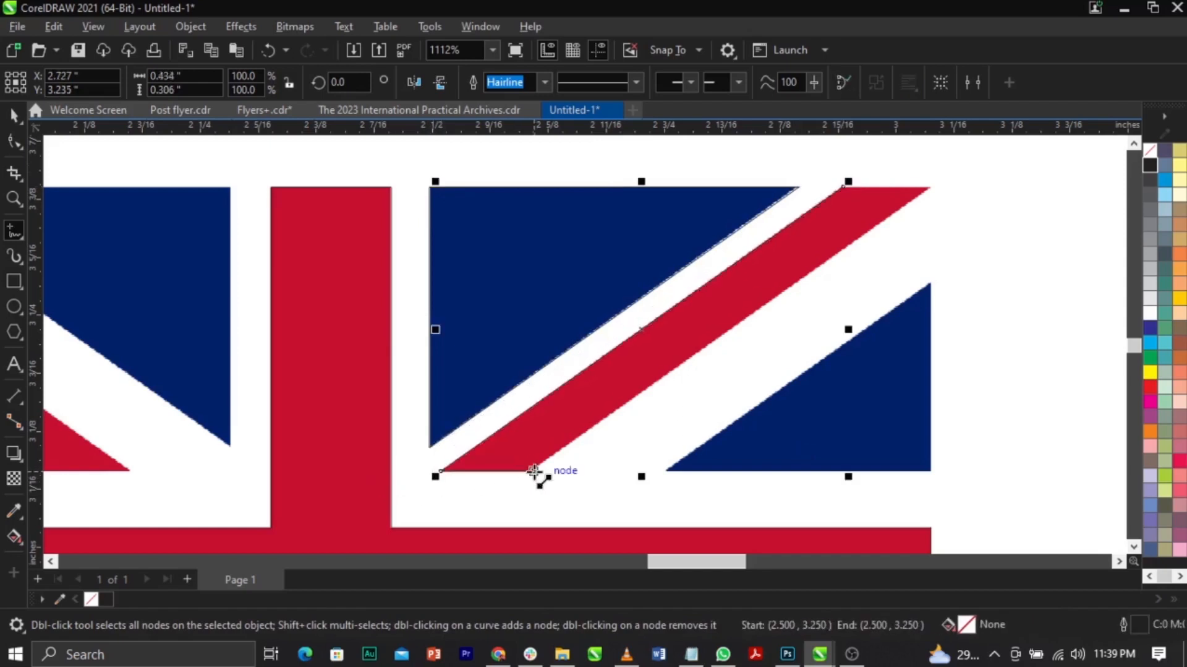
click(931, 185)
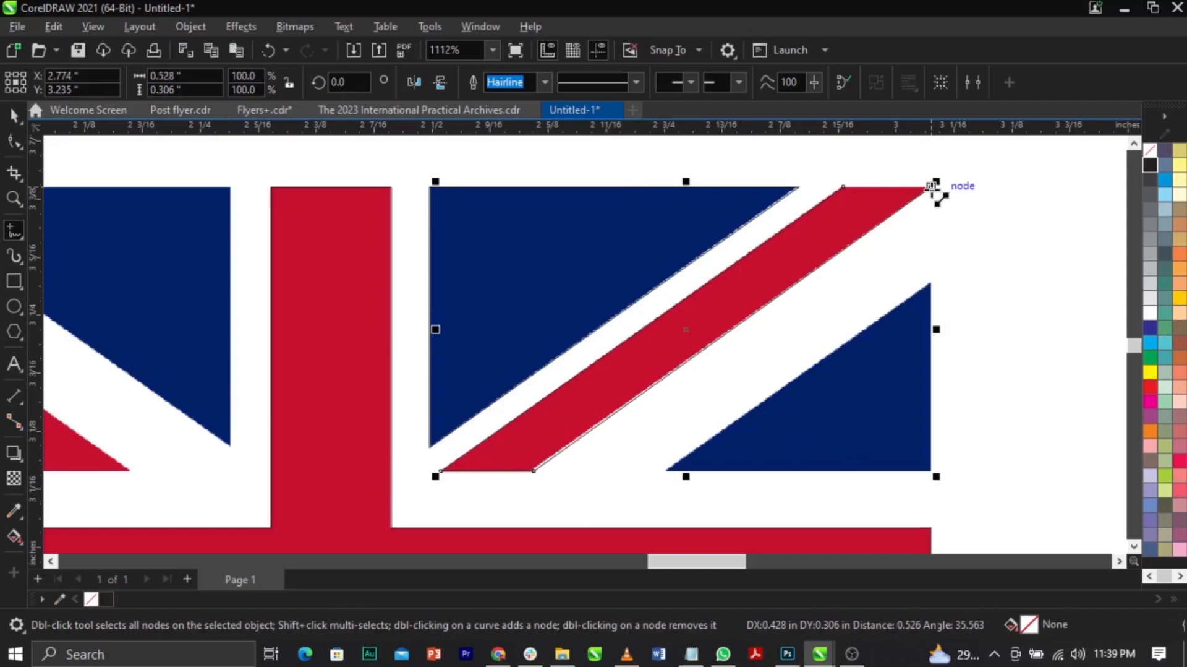
click(845, 187)
Step: Trace the small blue triangle at the upper-right quadrant's outer edge with a closed shape of about 0.286 by 0.199 inches
click(931, 286)
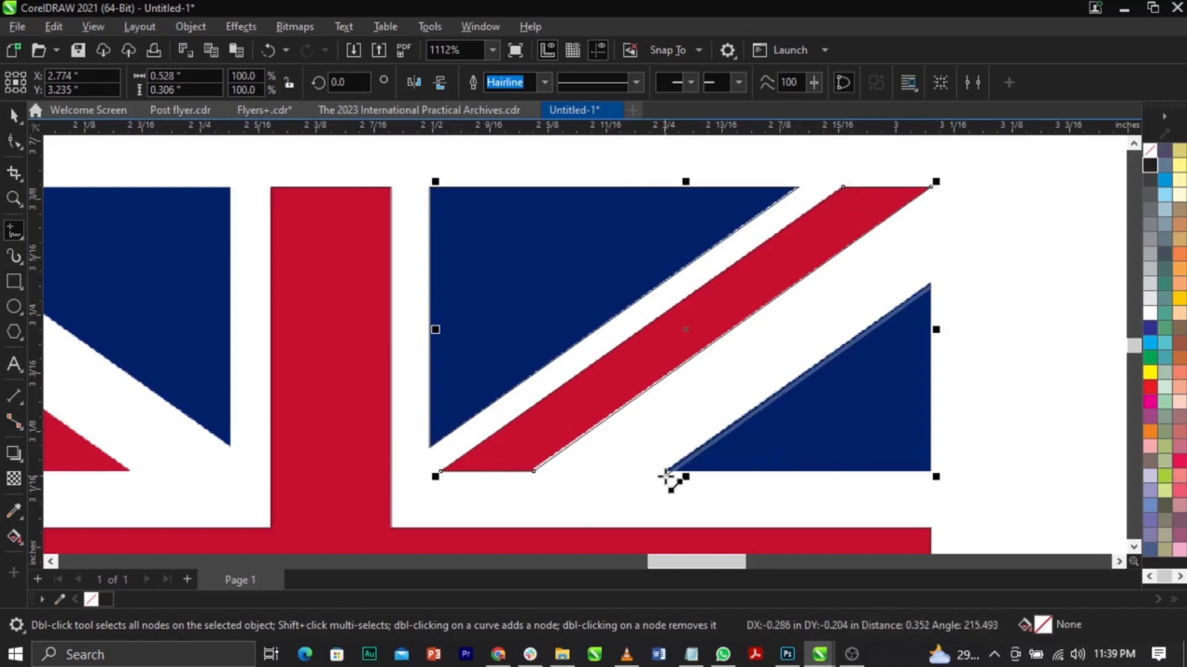
click(667, 471)
click(931, 472)
click(931, 285)
scroll(838, 252, down, 3)
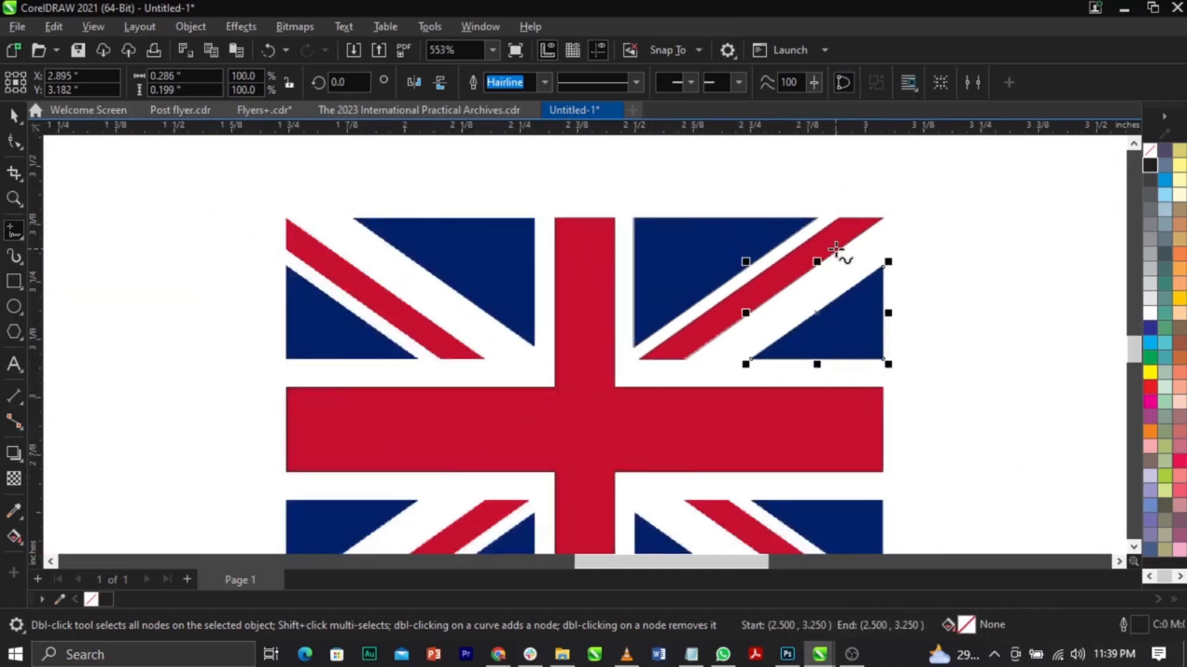
scroll(628, 247, up, 2)
scroll(632, 248, down, 2)
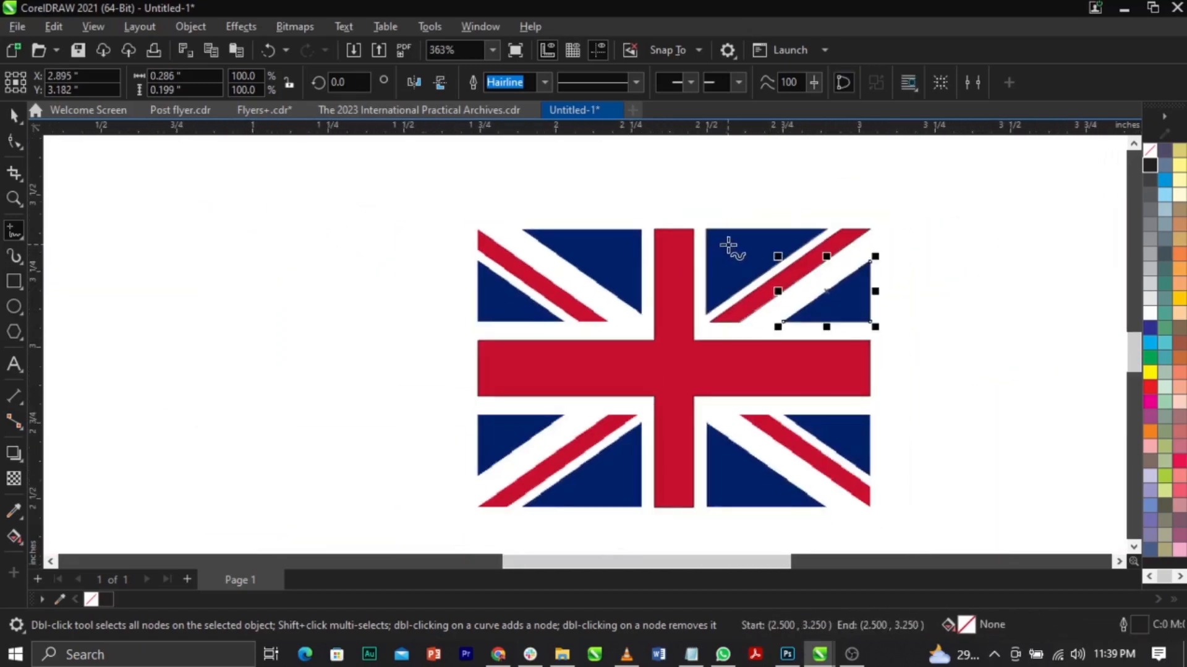
Step: Select the three traced outlines in the upper-right quadrant, try moving them off the flag, and undo the move
key(space)
scroll(834, 242, up, 1)
click(962, 247)
scroll(789, 229, down, 1)
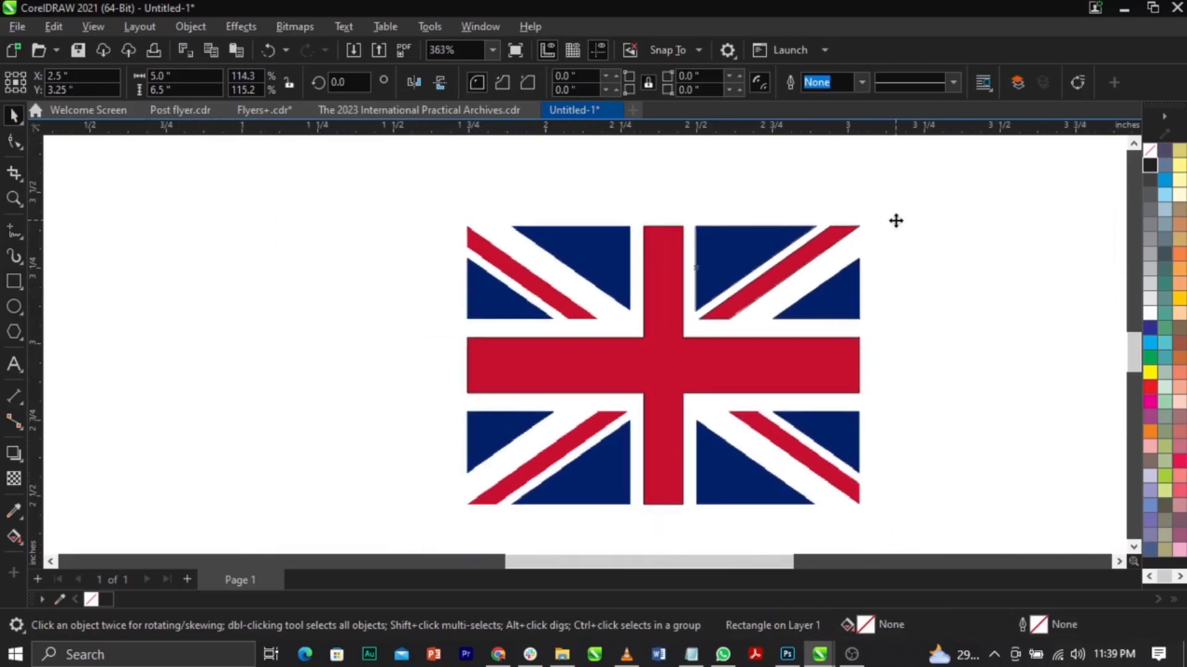
drag(624, 365, 625, 366)
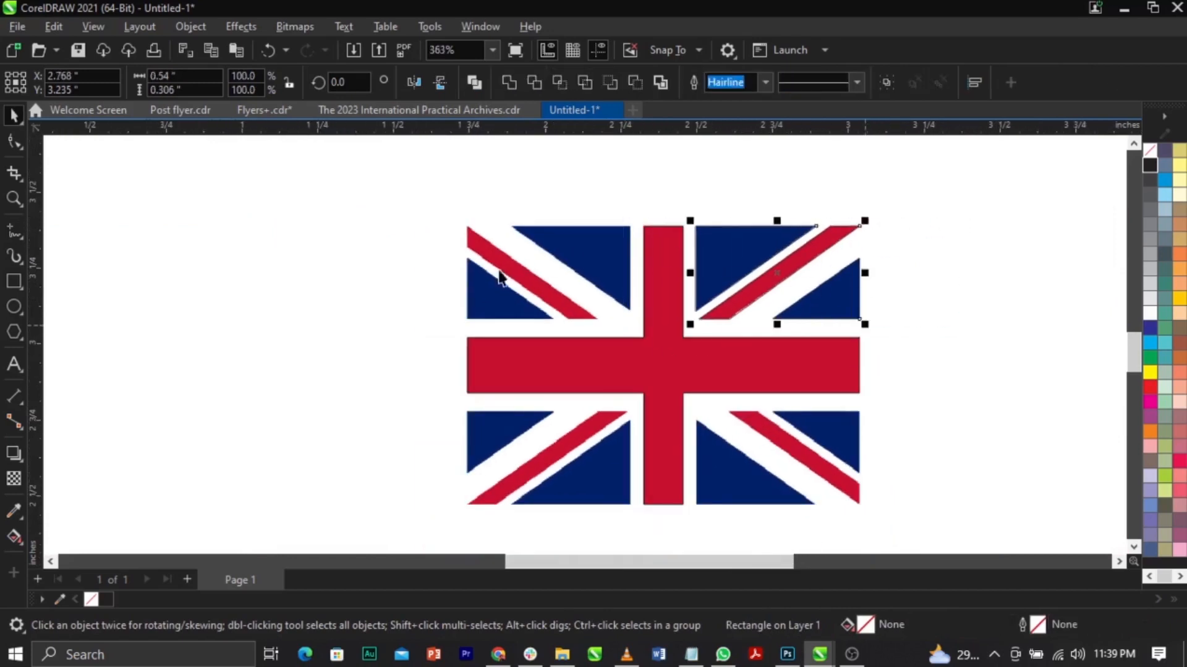
scroll(559, 260, up, 1)
scroll(559, 257, down, 1)
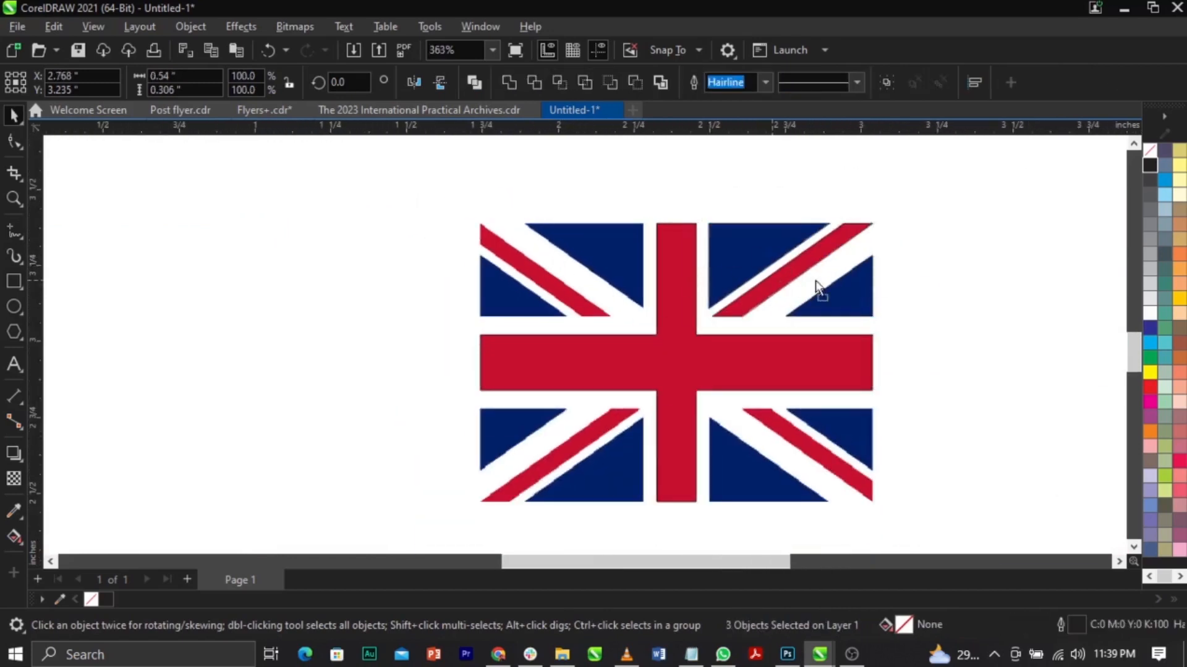
drag(819, 286, 991, 290)
key(ctrl+z)
Step: Copy the three traced outlines onto the flag's upper-left quadrant and mirror the copies horizontally
drag(865, 275, 636, 276)
scroll(486, 247, up, 3)
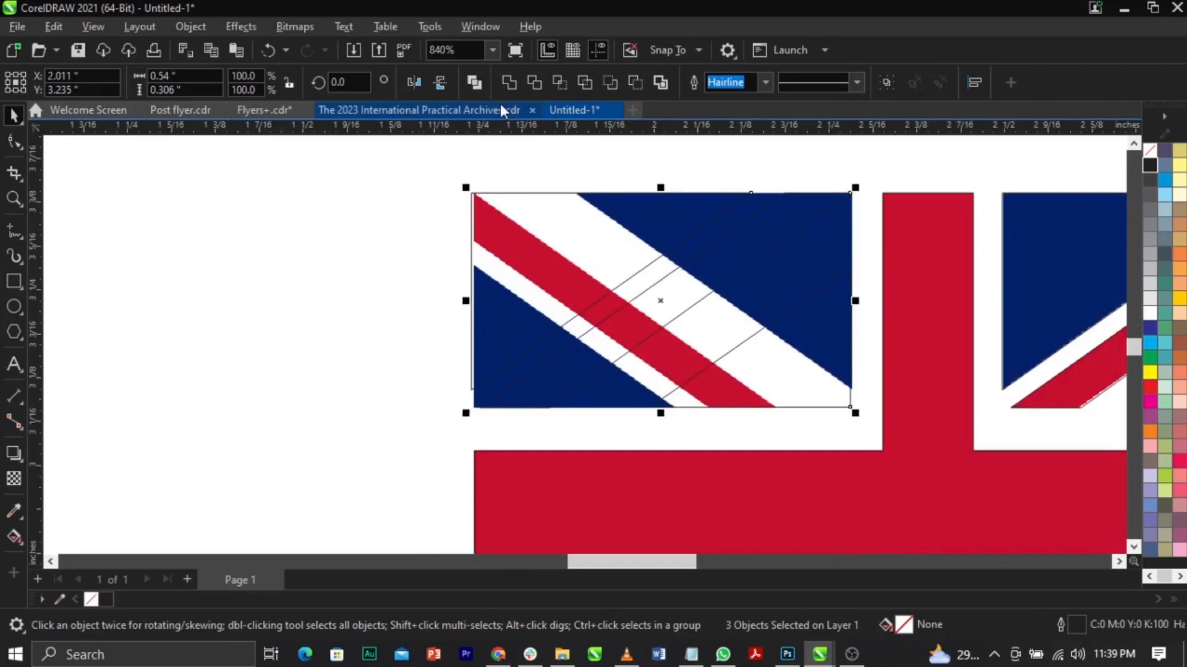
key(ctrl+z)
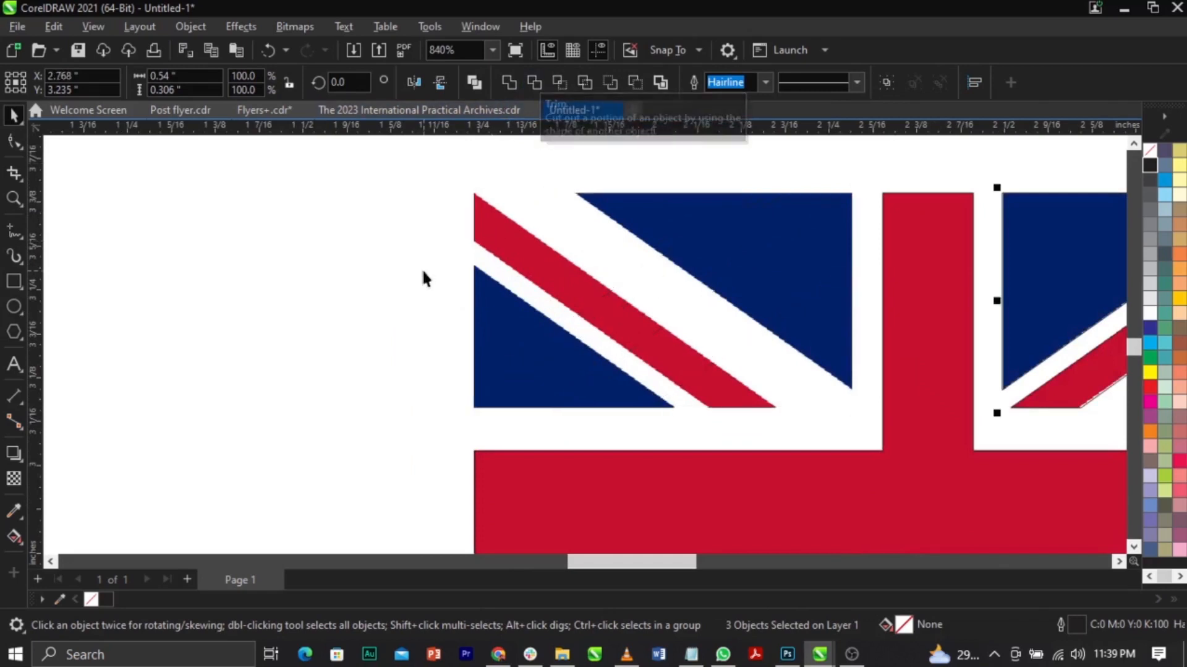
scroll(424, 272, down, 3)
key(z)
key(space)
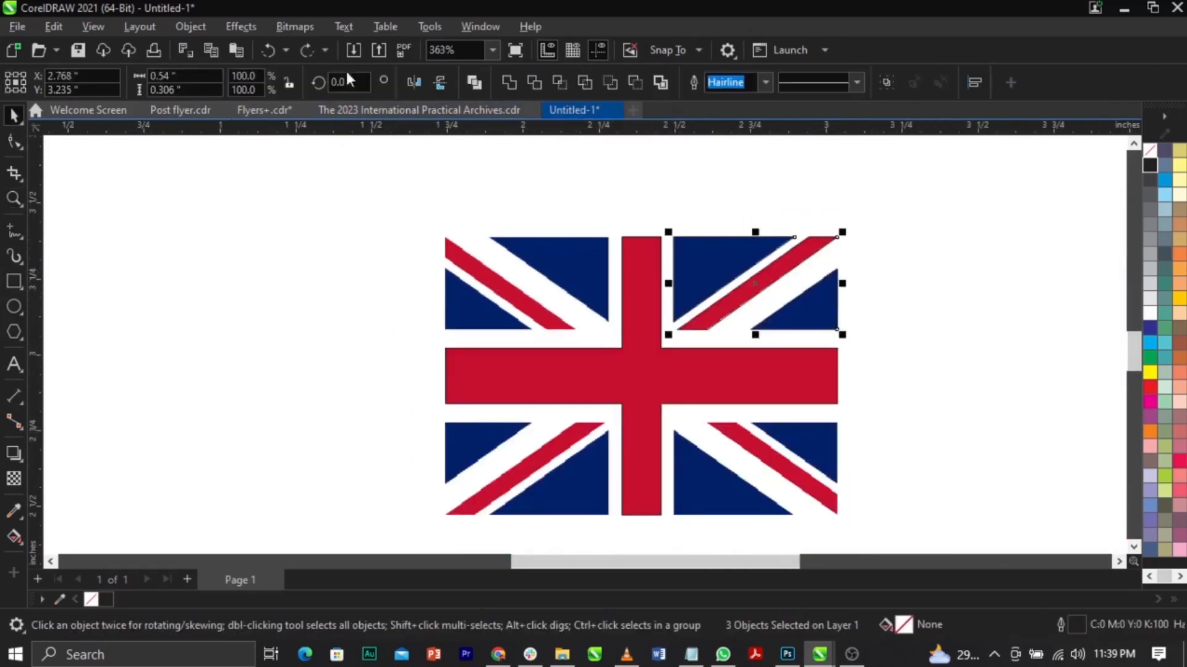
click(308, 50)
scroll(496, 246, up, 2)
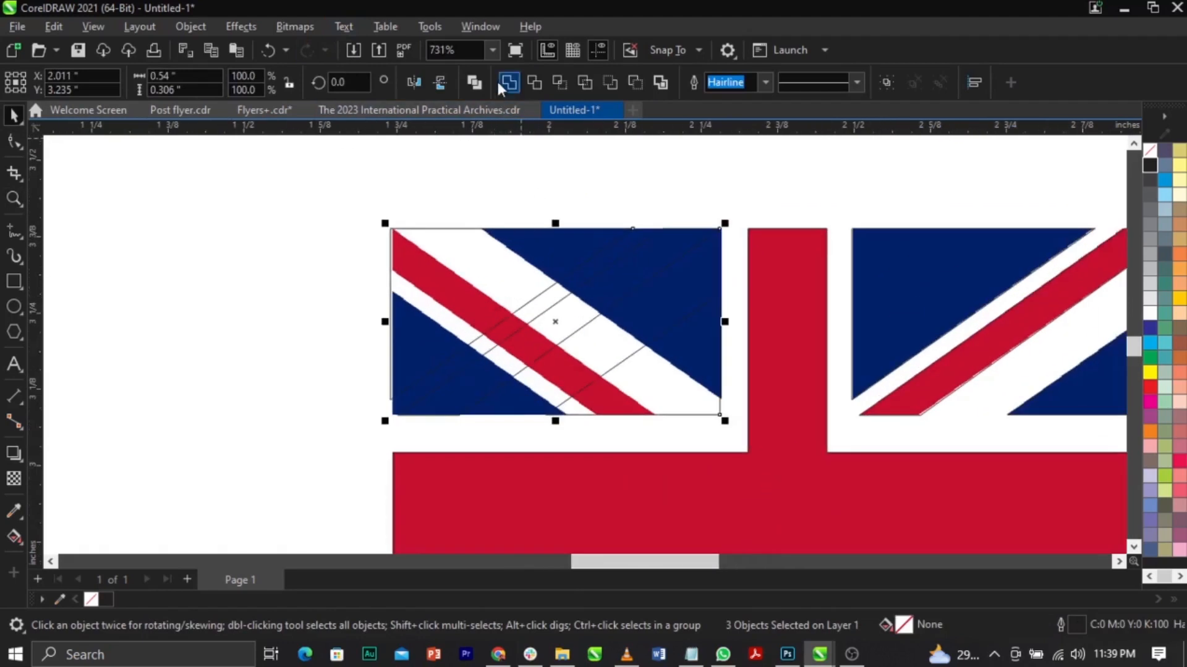
click(423, 79)
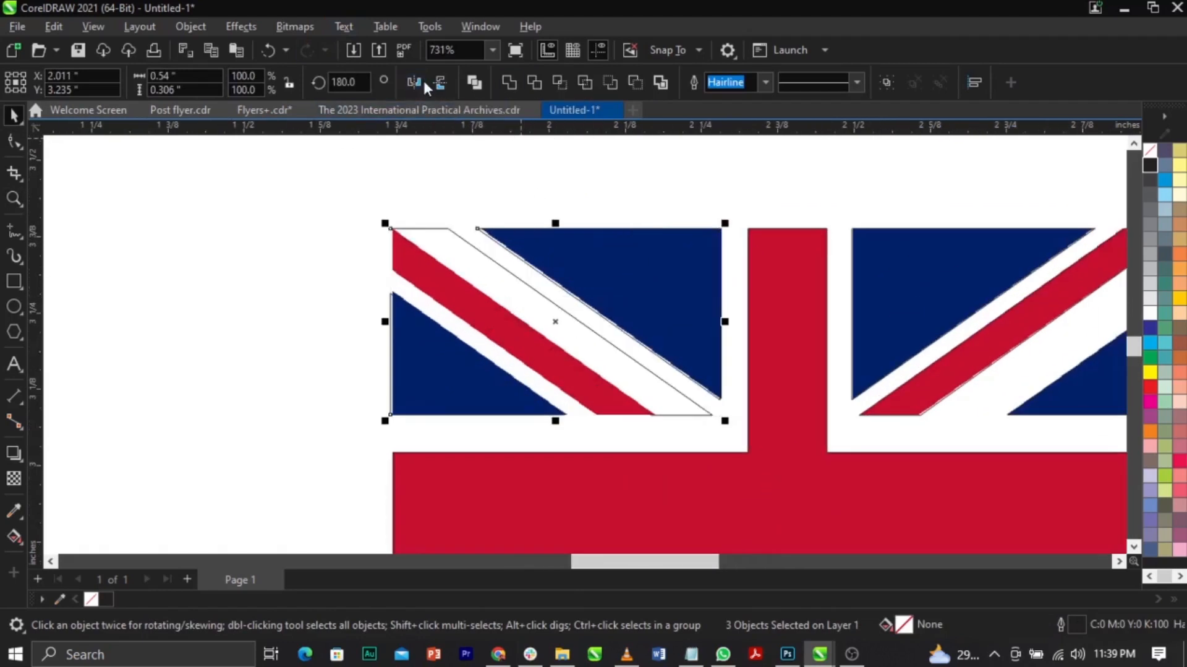
Step: Flip the copied stripe outline vertically and horizontally and align it with the red diagonal stripe in the upper-left quadrant
click(468, 297)
click(490, 268)
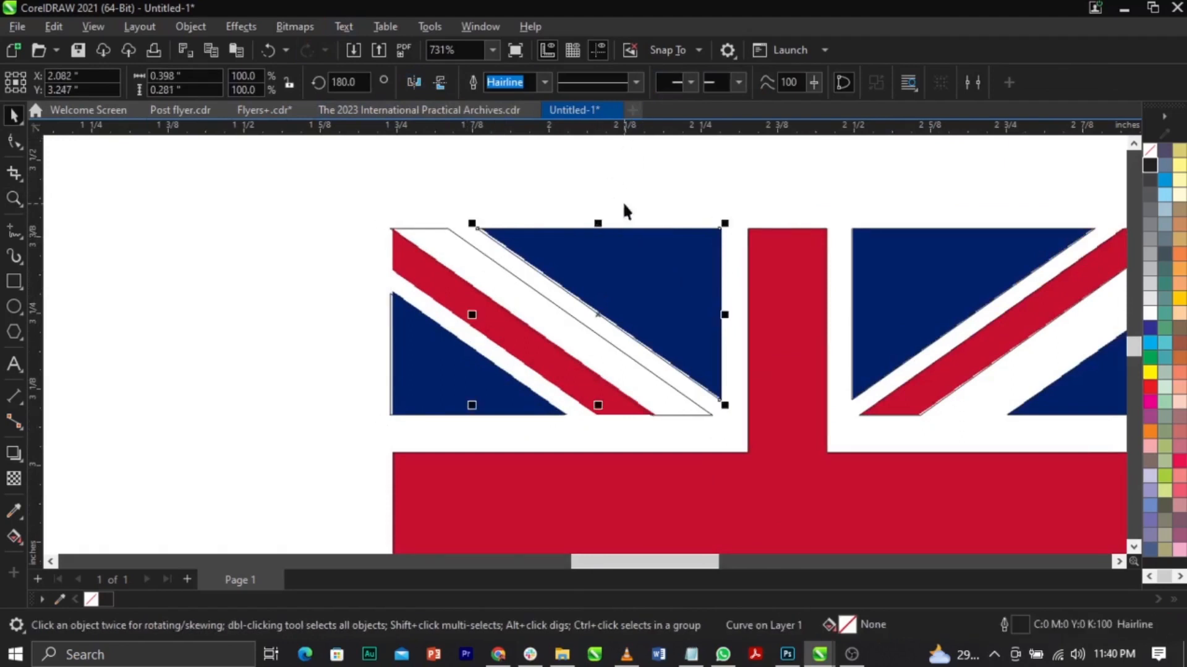
click(633, 272)
click(633, 273)
scroll(456, 273, up, 2)
click(475, 234)
mouse_move(474, 233)
mouse_down()
mouse_move(468, 214)
mouse_move(454, 279)
mouse_move(463, 252)
mouse_up()
key(ctrl+z)
click(443, 84)
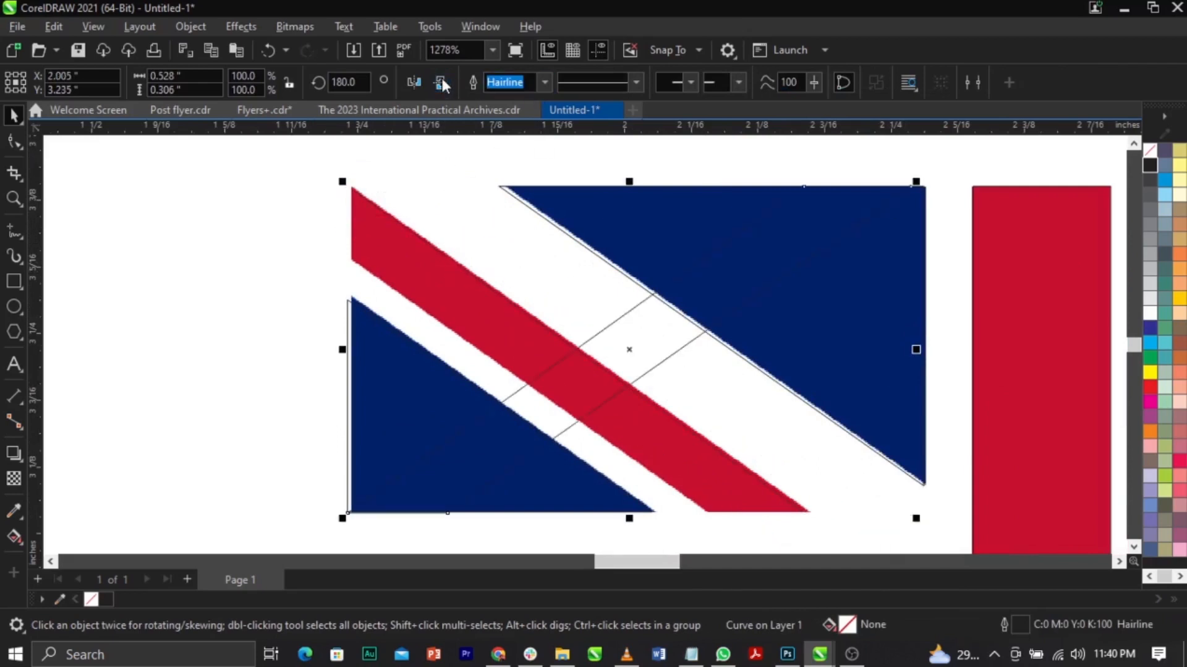
click(421, 78)
drag(455, 215, 403, 247)
drag(781, 531, 733, 496)
Step: Reshape the stripe outline's nodes to remove the overhanging corner so that it ends at the flag's left edge
scroll(326, 167, up, 2)
click(13, 142)
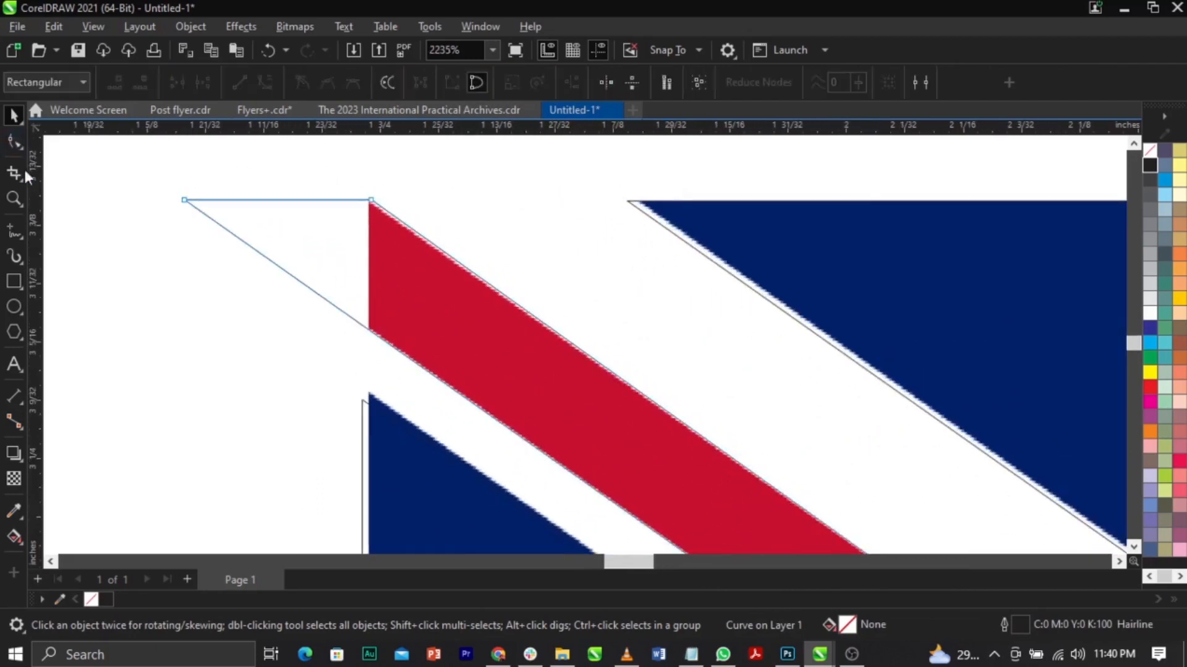
double_click(233, 233)
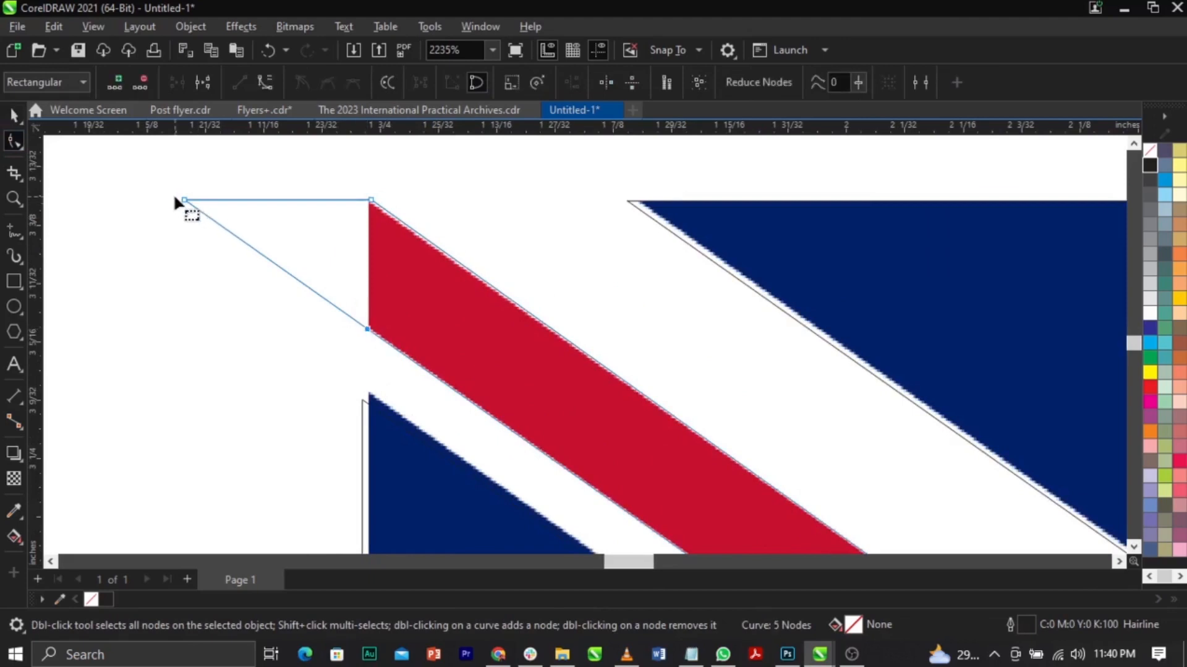
scroll(377, 323, up, 1)
scroll(376, 323, down, 1)
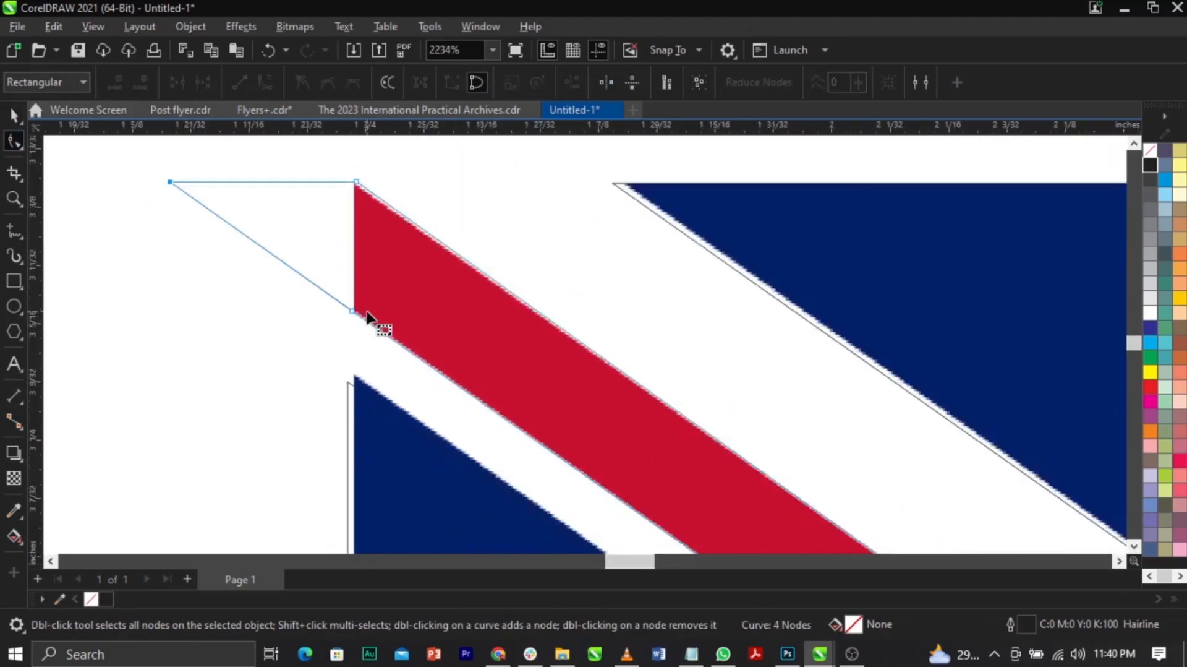
key(Delete)
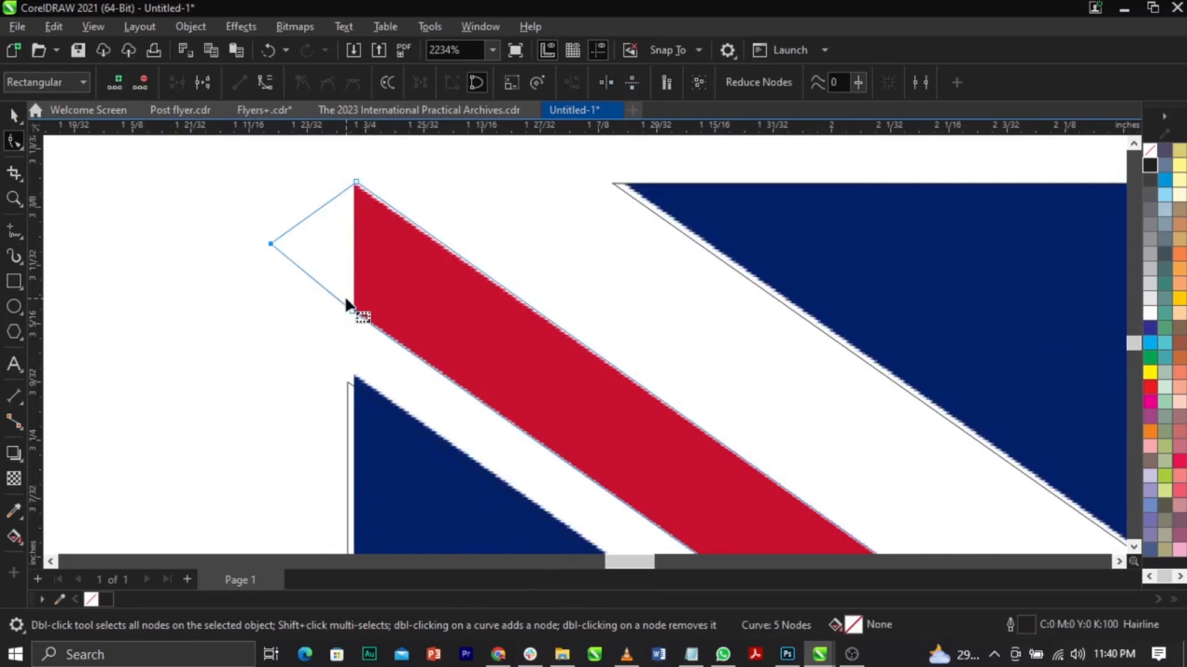
drag(279, 246, 354, 313)
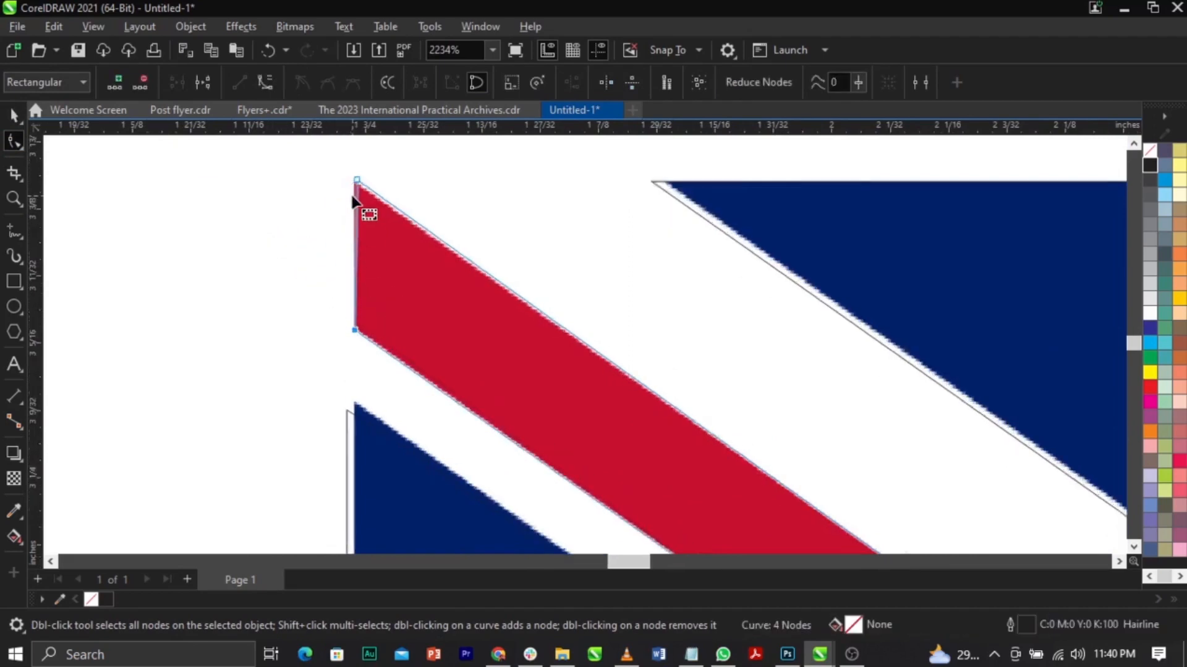
scroll(365, 186, up, 2)
scroll(354, 170, down, 4)
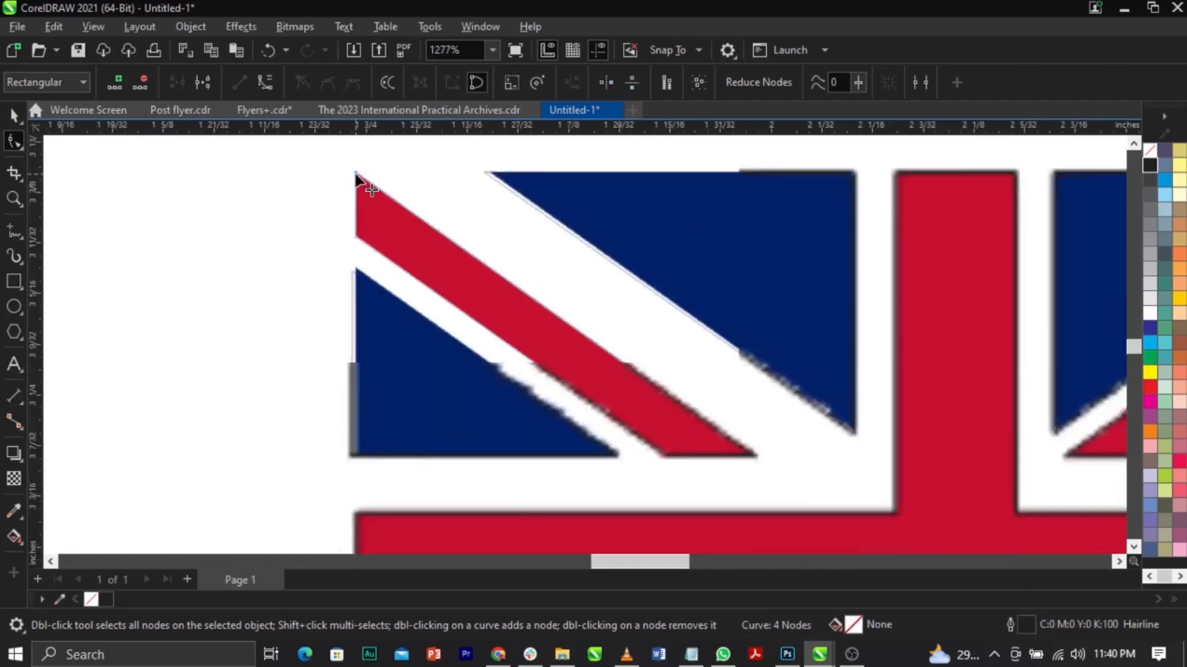
Step: Shift the small triangle outline to line up with the blue triangle at the upper-left quadrant's outer edge
key(space)
click(356, 308)
scroll(357, 307, up, 1)
scroll(377, 259, up, 1)
drag(371, 257, 376, 258)
scroll(377, 254, down, 2)
scroll(371, 204, down, 2)
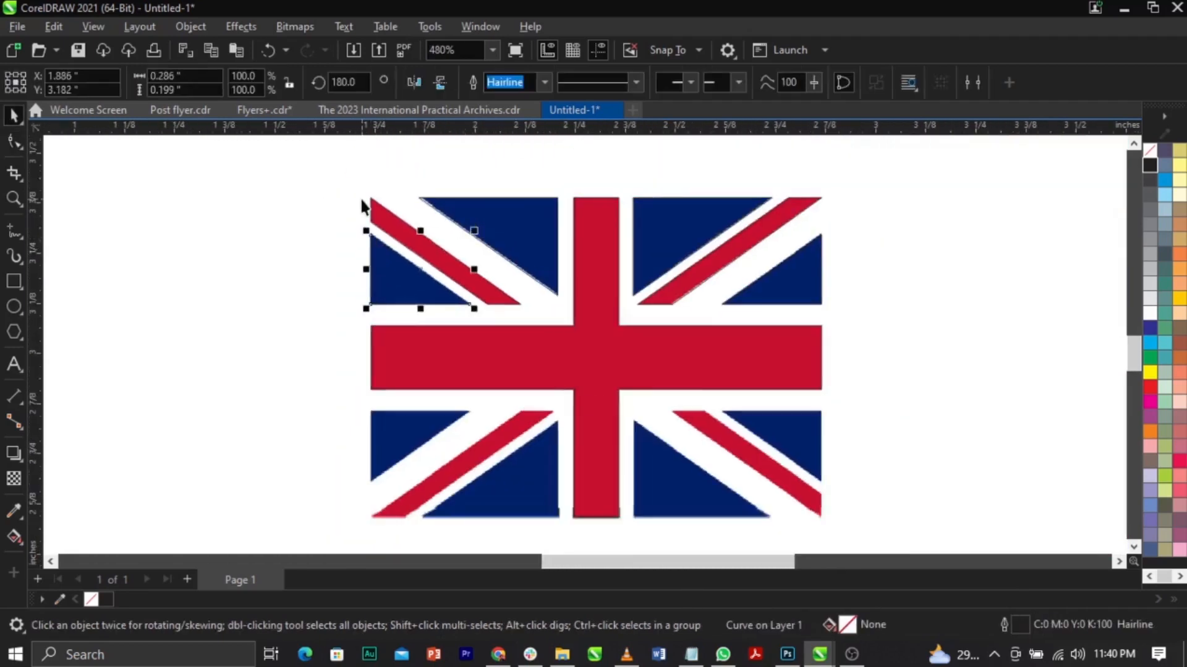
Step: Copy the upper-right quadrant's three outlines onto the flag's lower-left quadrant
drag(311, 172, 542, 323)
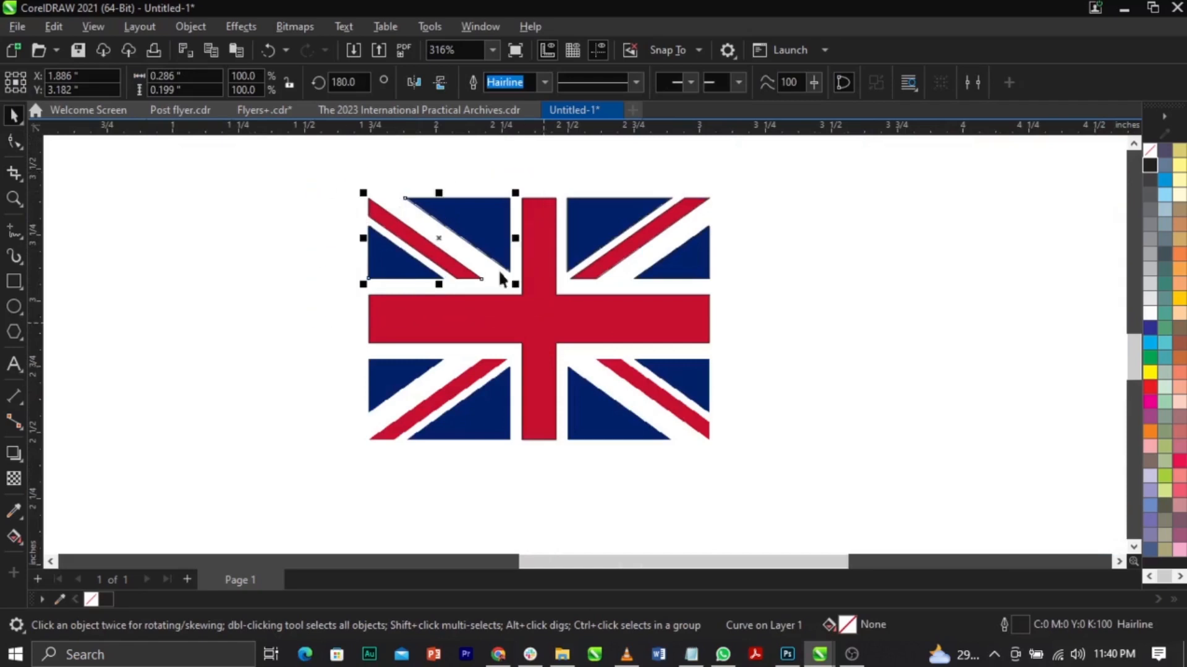
drag(551, 180, 784, 334)
drag(691, 257, 492, 418)
key(z)
drag(337, 342, 599, 481)
key(space)
Step: Reposition the copied outlines individually to match the blue triangles and red stripe in the lower-left quadrant
click(465, 239)
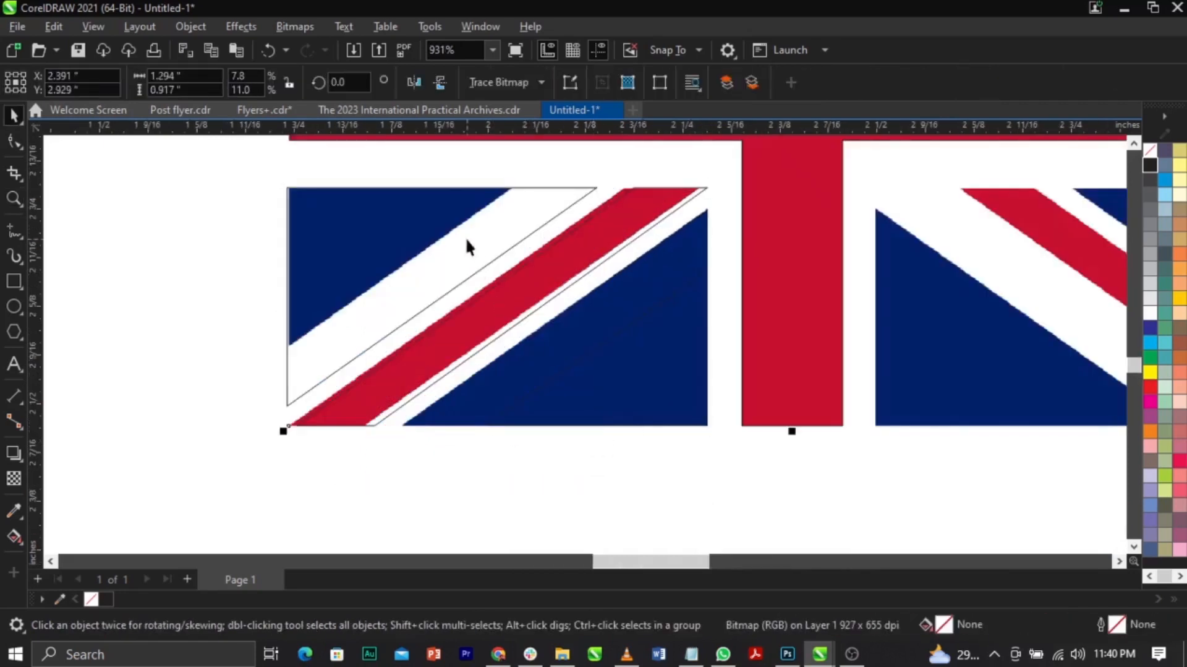
click(485, 266)
drag(598, 415, 515, 404)
click(636, 367)
drag(480, 265, 395, 197)
scroll(639, 173, up, 3)
click(635, 266)
scroll(641, 246, down, 3)
scroll(298, 388, down, 4)
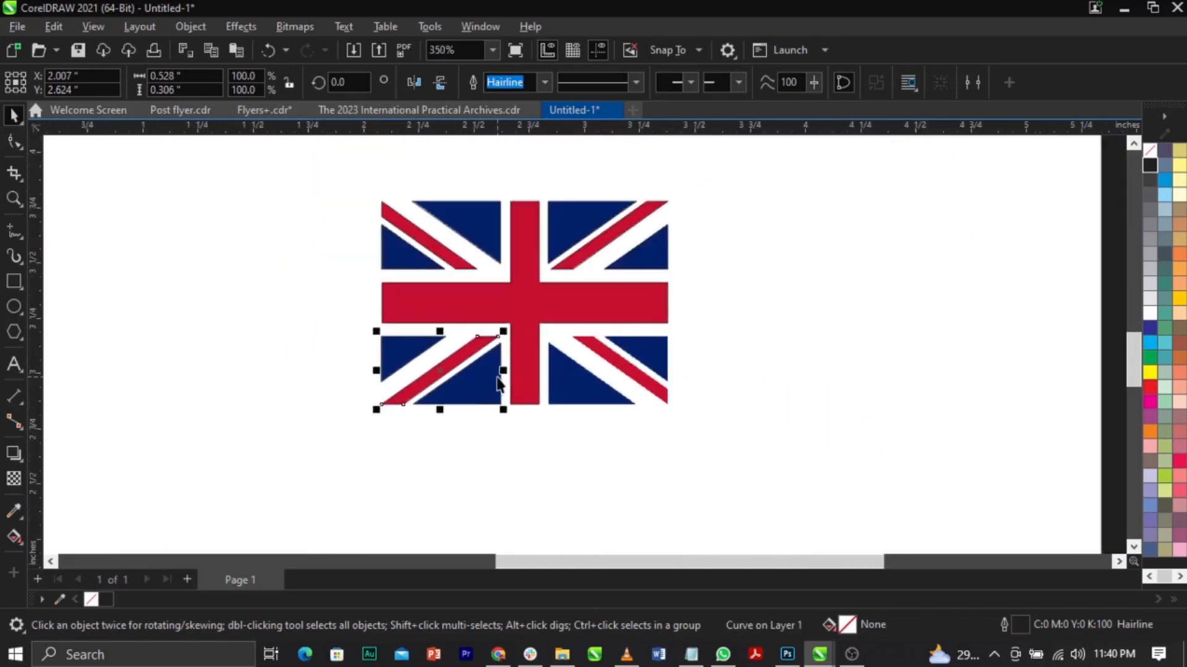
Step: Copy the upper-left quadrant's three outlines onto the flag's lower-right quadrant
drag(459, 239, 666, 329)
scroll(641, 369, up, 4)
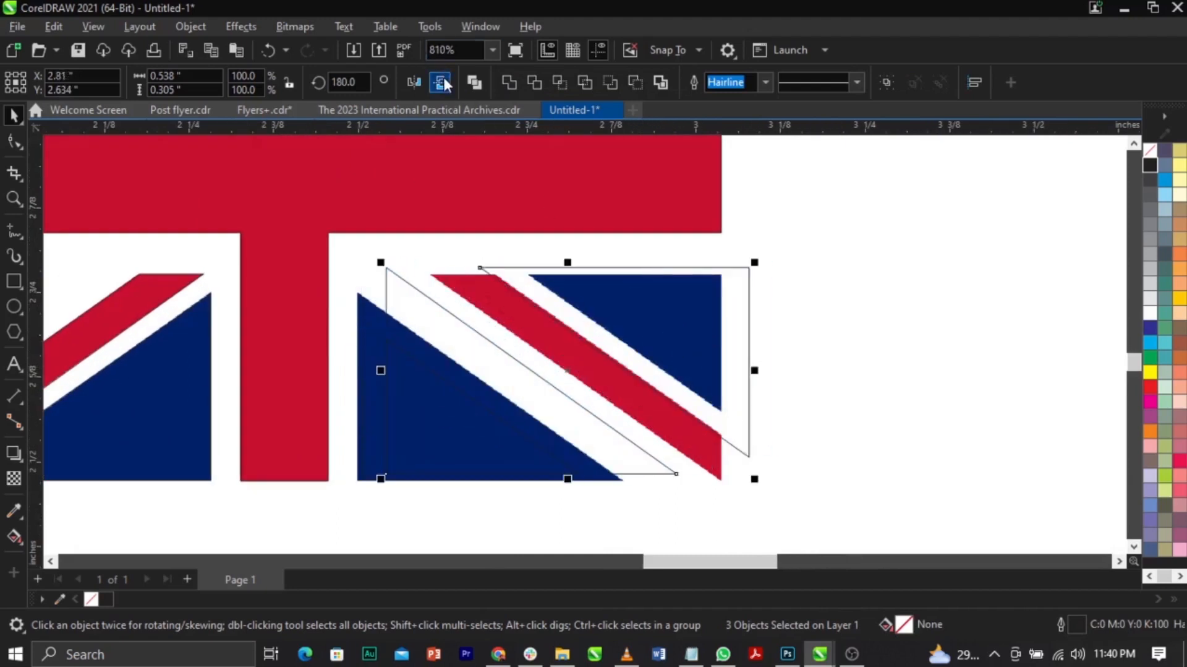
click(696, 332)
drag(825, 226, 337, 481)
drag(453, 432, 436, 461)
Step: Position the copied triangle outlines over the matching blue triangles in the lower-right quadrant
click(689, 313)
click(491, 456)
scroll(433, 376, up, 2)
drag(595, 335, 679, 245)
drag(691, 215, 697, 215)
Step: Flip the copied stripe outline vertically and horizontally and align it with the lower-right quadrant's red diagonal stripe
drag(408, 296, 522, 266)
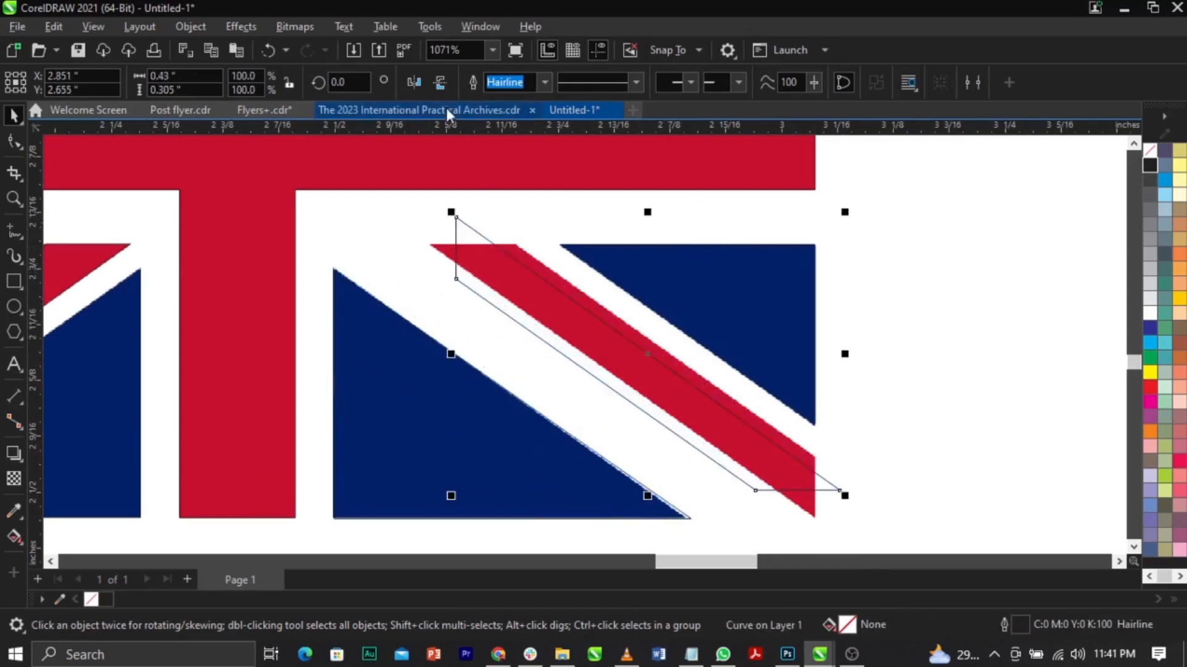
click(437, 80)
click(415, 81)
drag(577, 277, 553, 306)
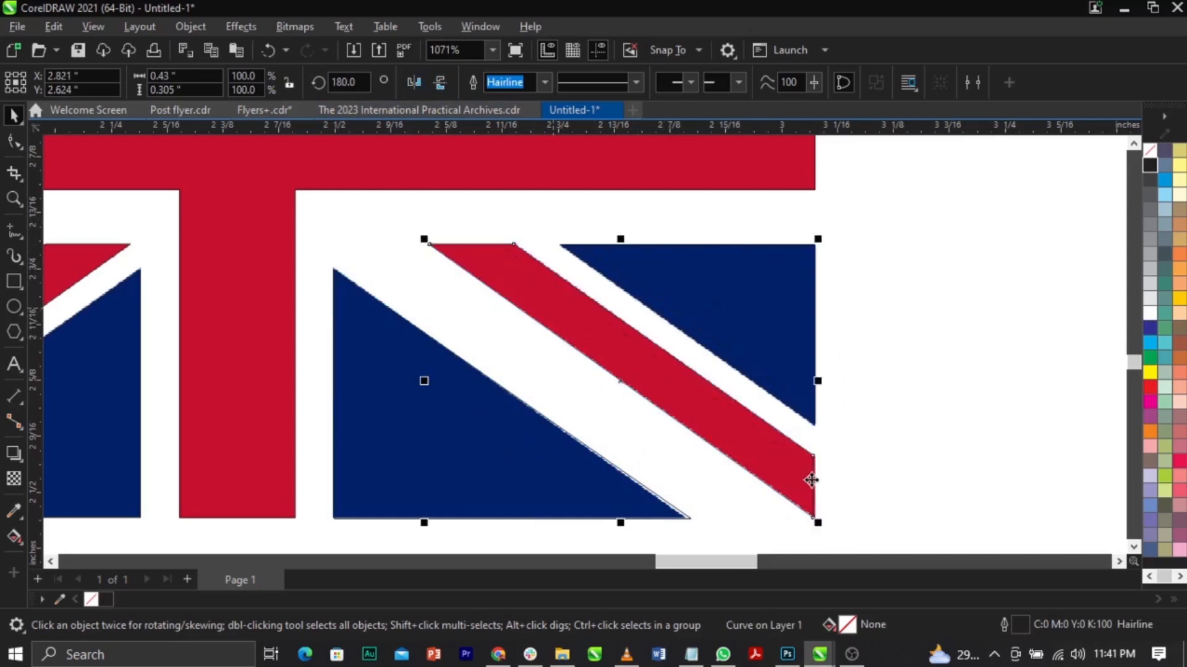
scroll(734, 439, up, 2)
scroll(761, 507, down, 2)
scroll(768, 489, up, 2)
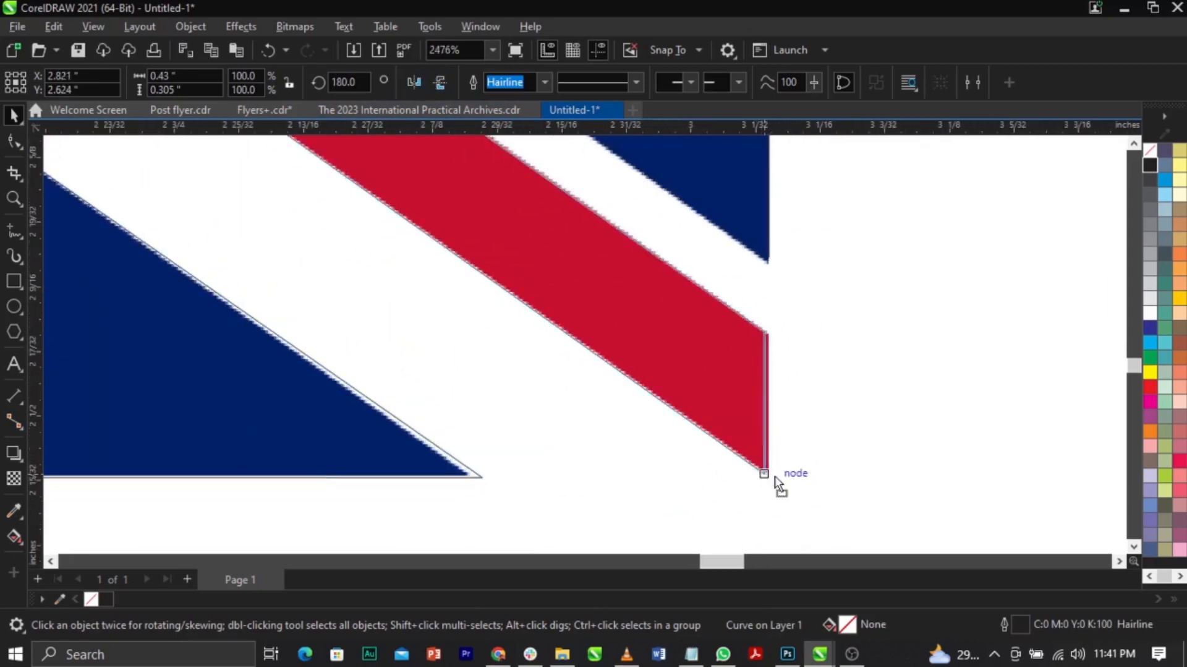
scroll(770, 493, down, 4)
click(552, 421)
drag(388, 446, 659, 260)
drag(587, 358, 827, 347)
key(ctrl+z)
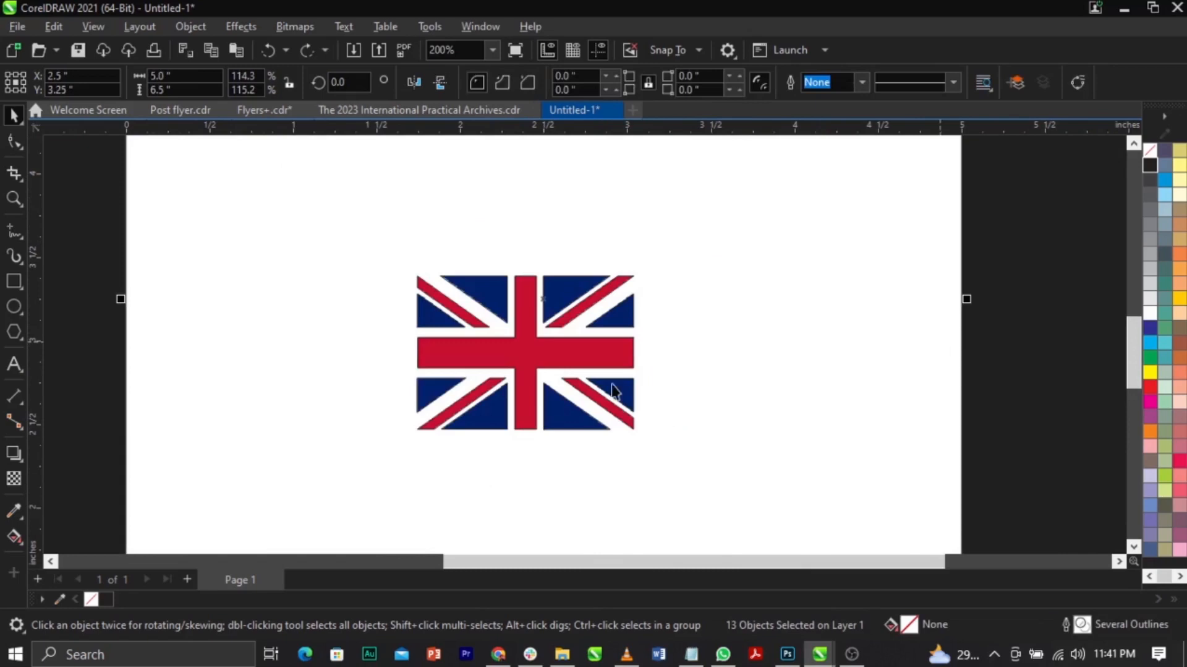
Step: Separate the flag bitmap from the traced outlines, moving the bitmap left and the outlines right so they sit side by side
click(605, 377)
alt+click(578, 379)
drag(578, 379, 391, 384)
click(774, 355)
scroll(771, 329, down, 2)
drag(314, 275, 730, 460)
scroll(614, 343, up, 2)
drag(616, 344, 773, 334)
click(848, 341)
scroll(770, 284, up, 1)
scroll(757, 288, up, 1)
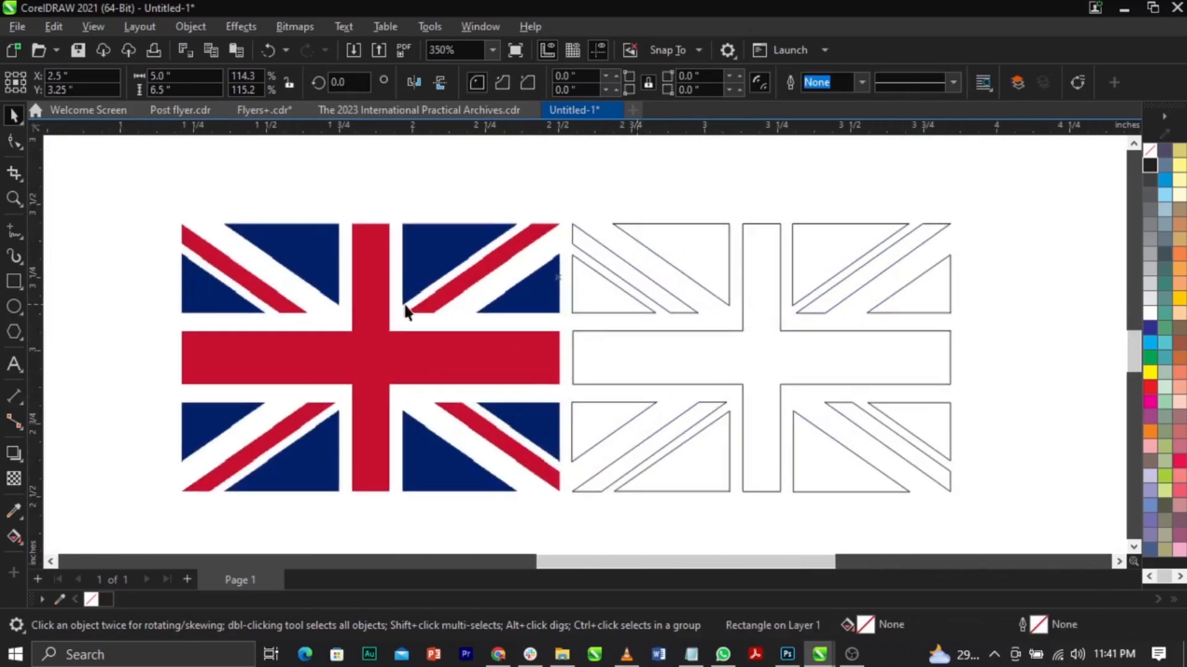
Step: Sample the red from the bitmap flag's cross and fill the traced cross and four diagonal stripes with it
click(423, 373)
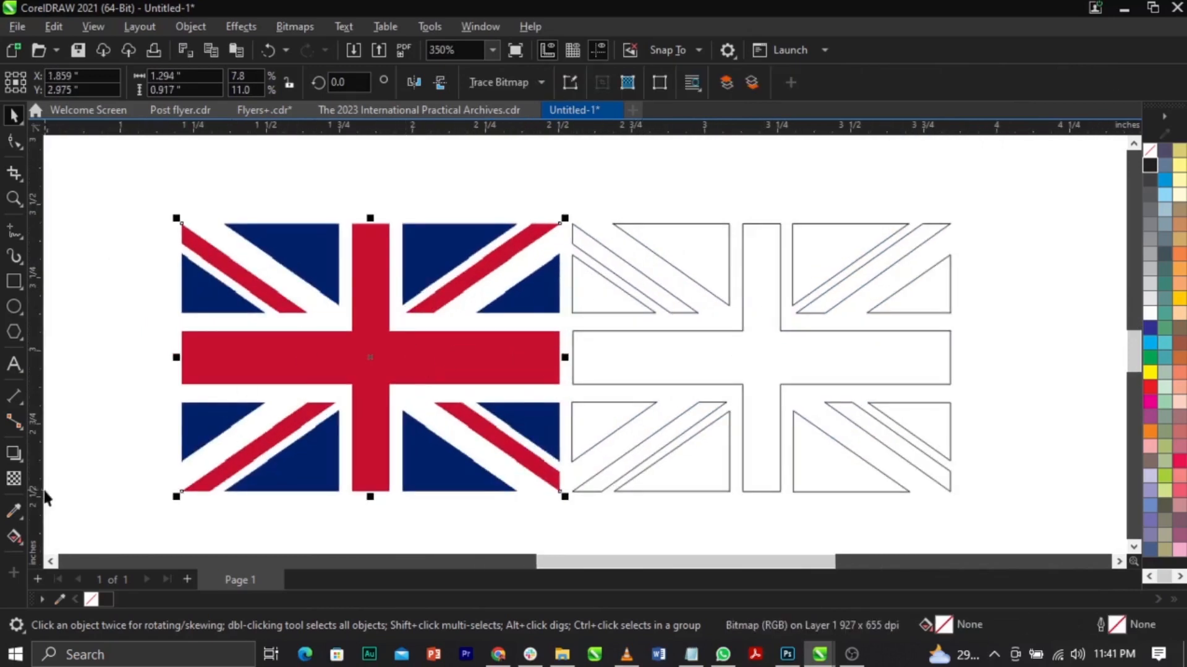
click(12, 511)
click(450, 347)
click(843, 357)
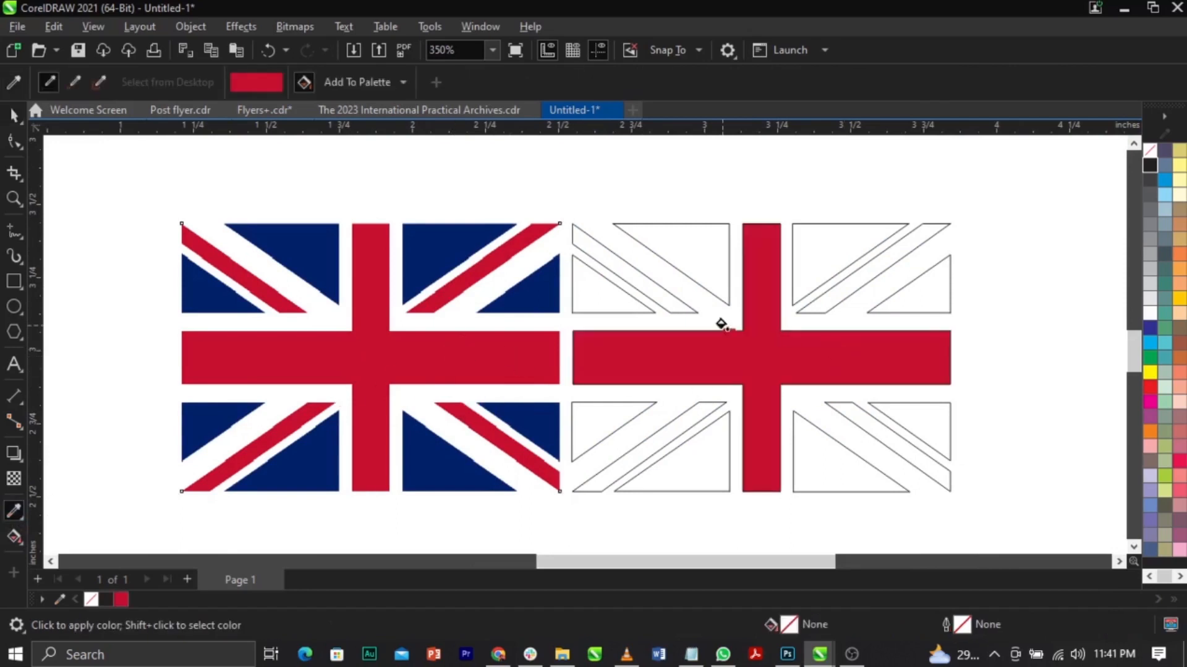
click(661, 297)
click(848, 300)
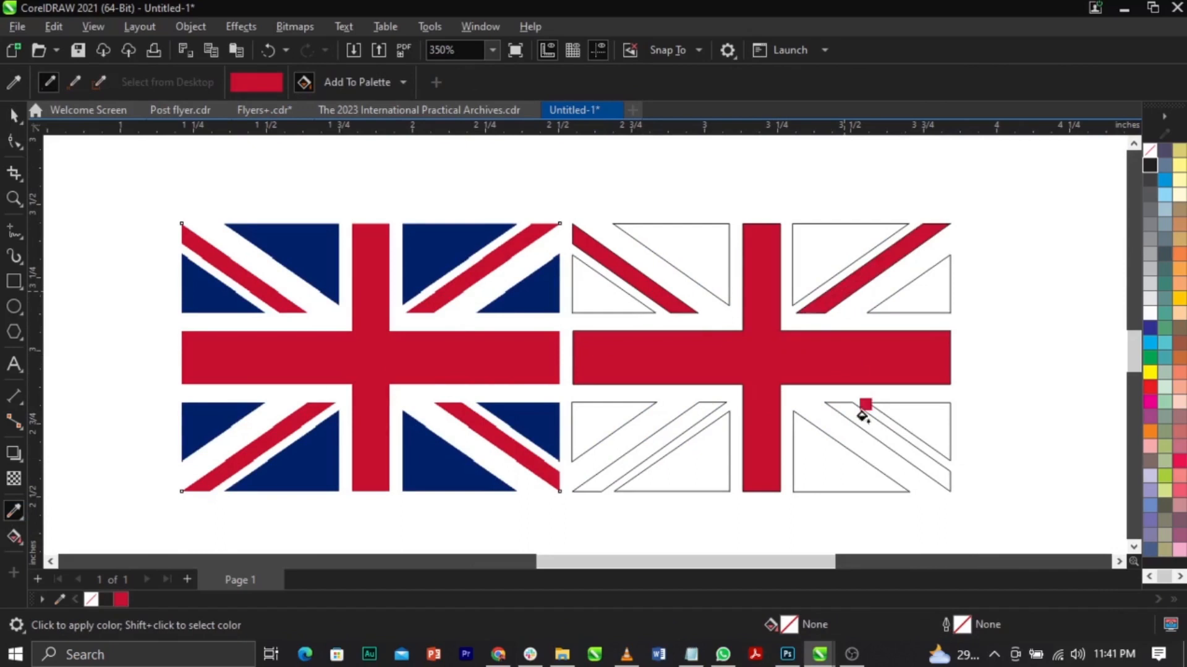
click(875, 426)
click(665, 432)
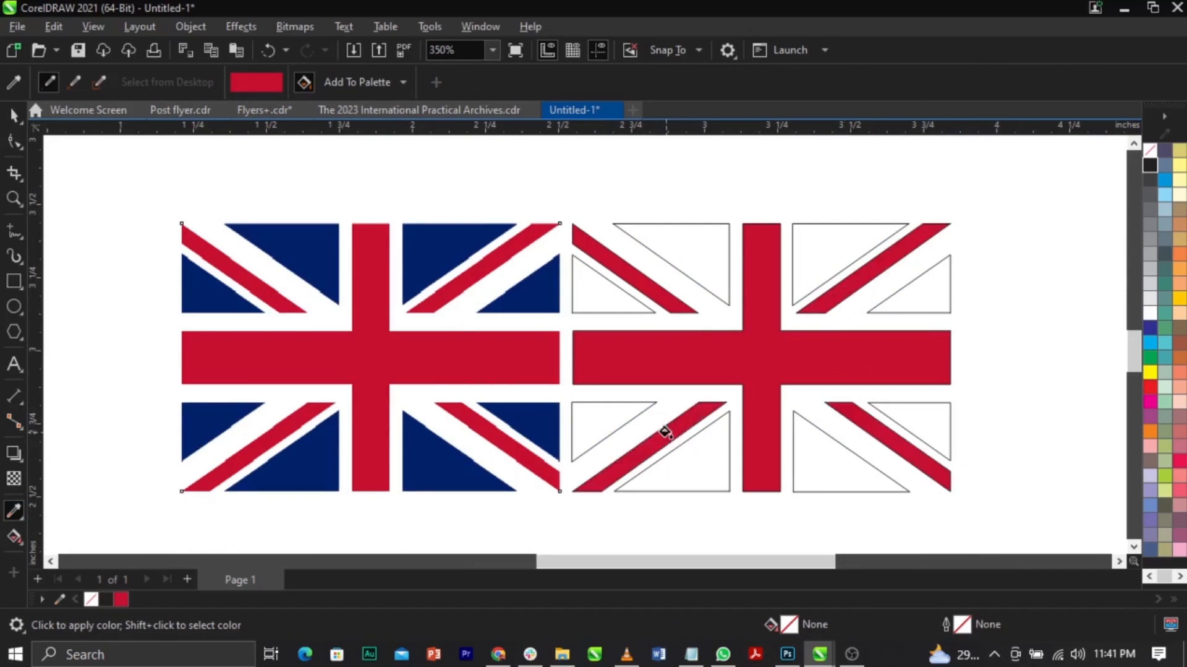
Step: Sample the dark blue from the bitmap flag and fill all eight traced triangles with it
click(17, 117)
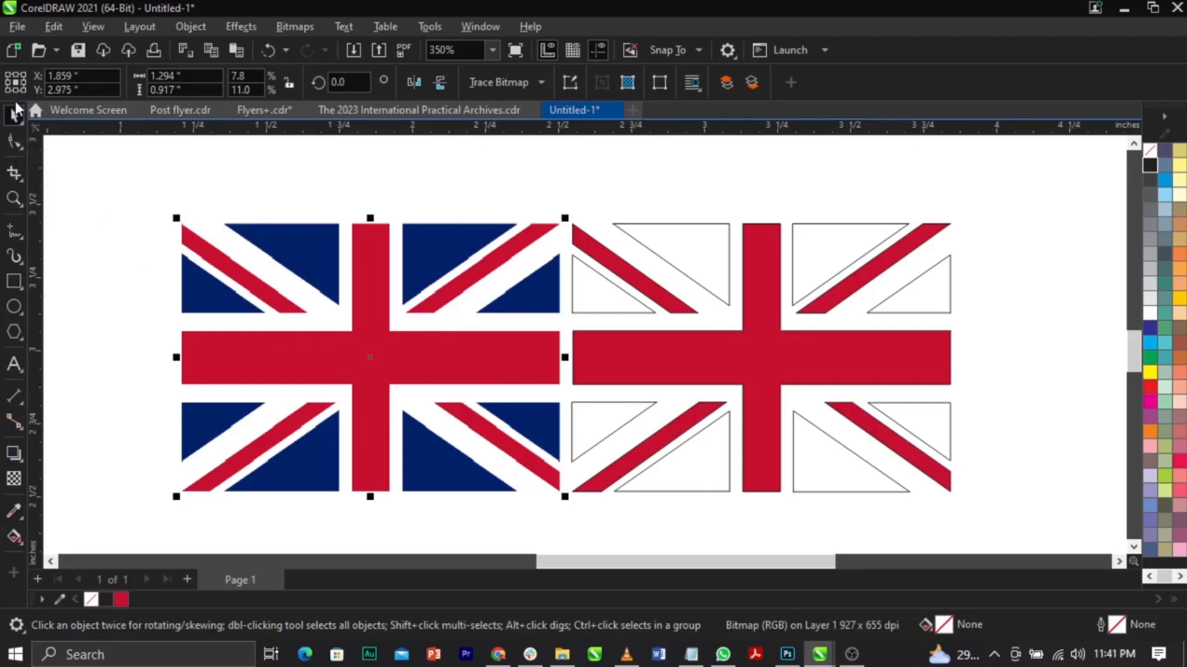
click(21, 508)
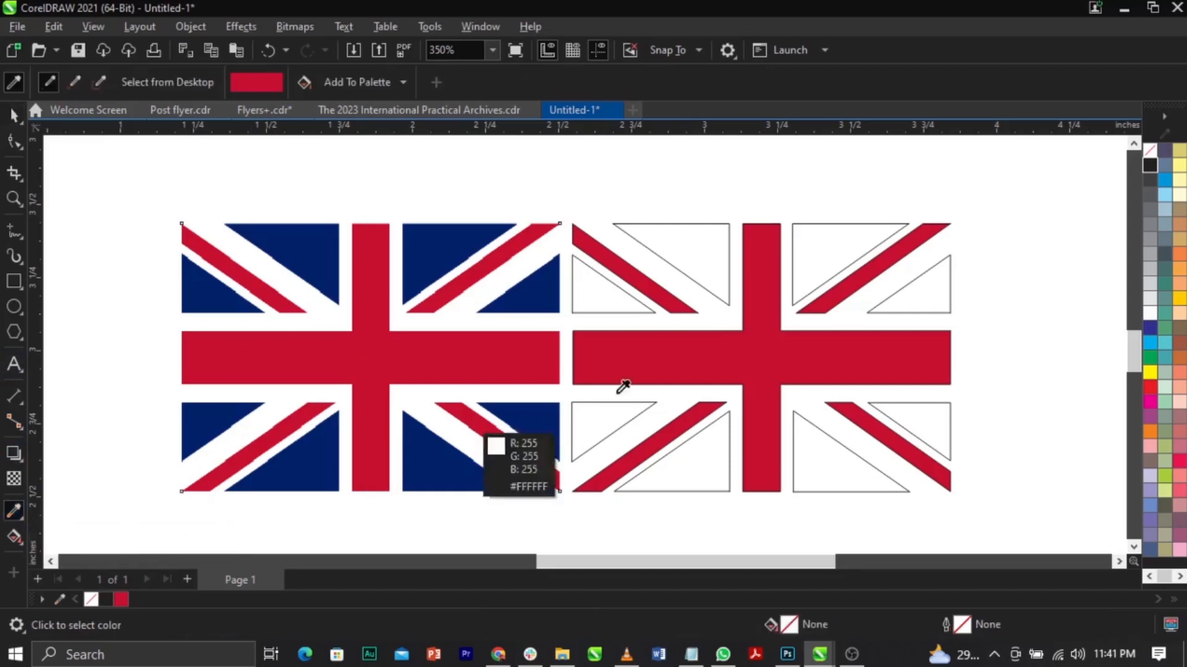
click(448, 251)
click(681, 265)
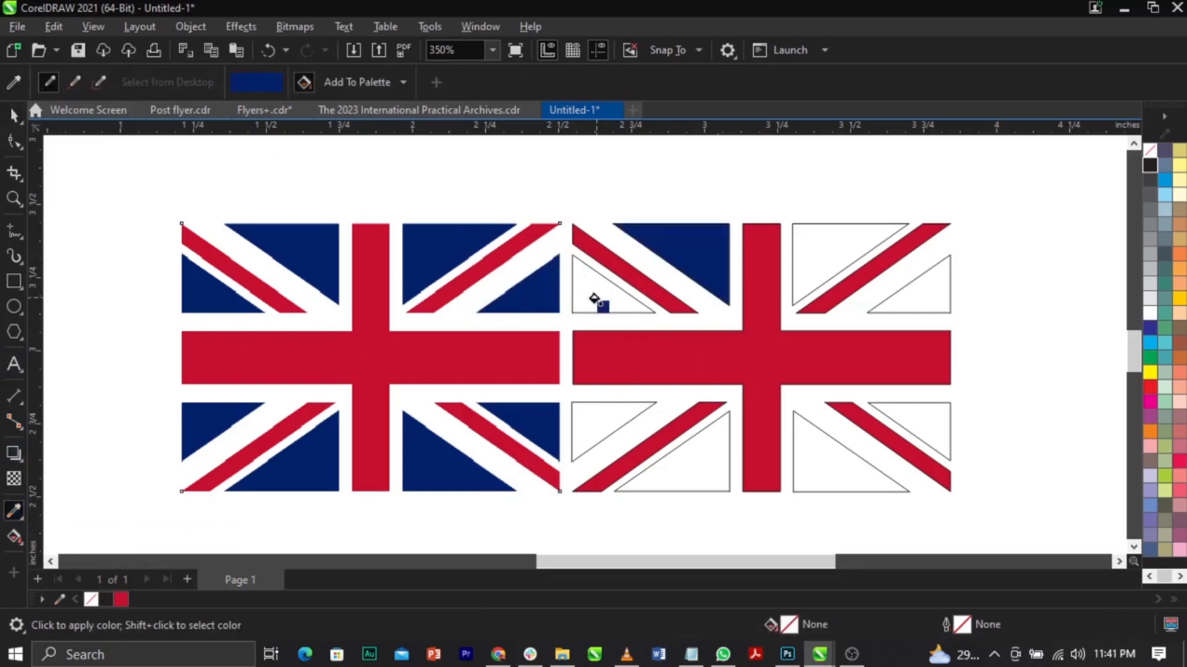
click(598, 299)
click(614, 424)
click(682, 459)
click(829, 464)
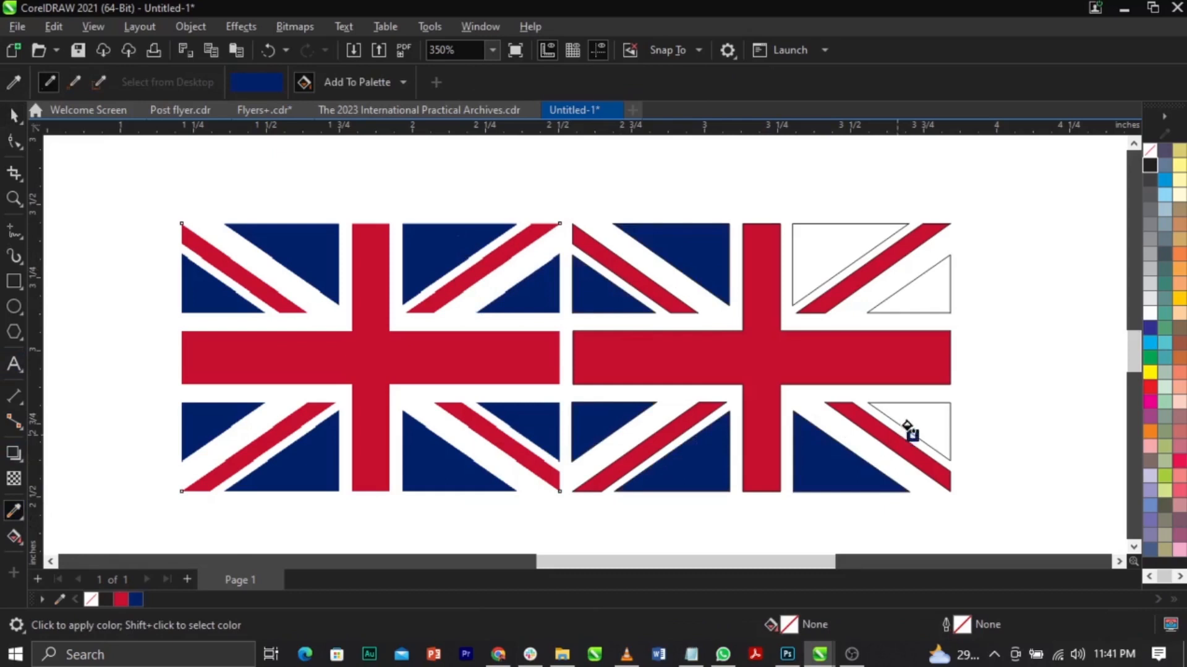
click(909, 424)
click(918, 300)
click(866, 253)
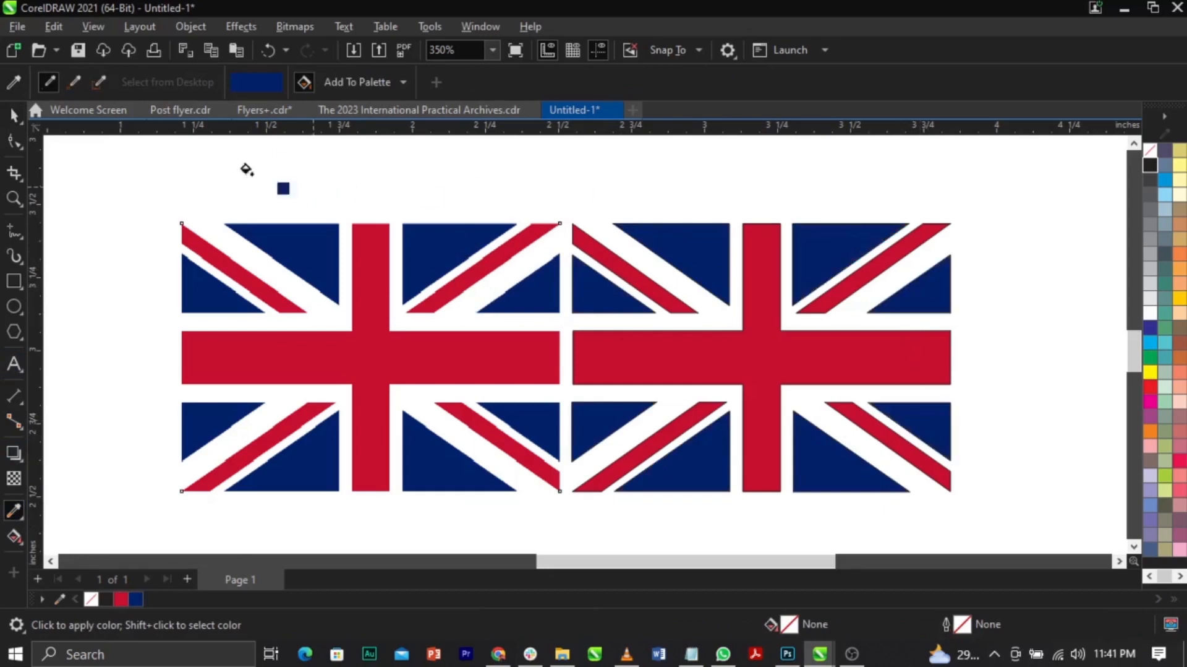
Step: Try deleting the original bitmap flag from beside the vector flag
click(14, 116)
click(458, 233)
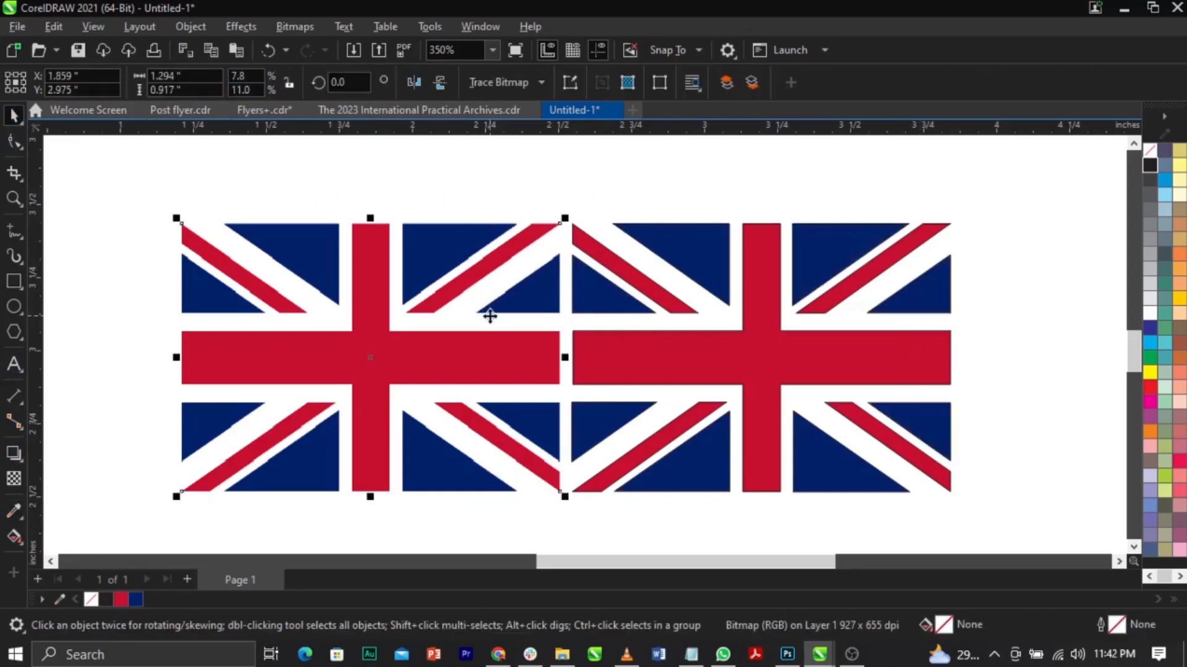
drag(490, 315, 420, 316)
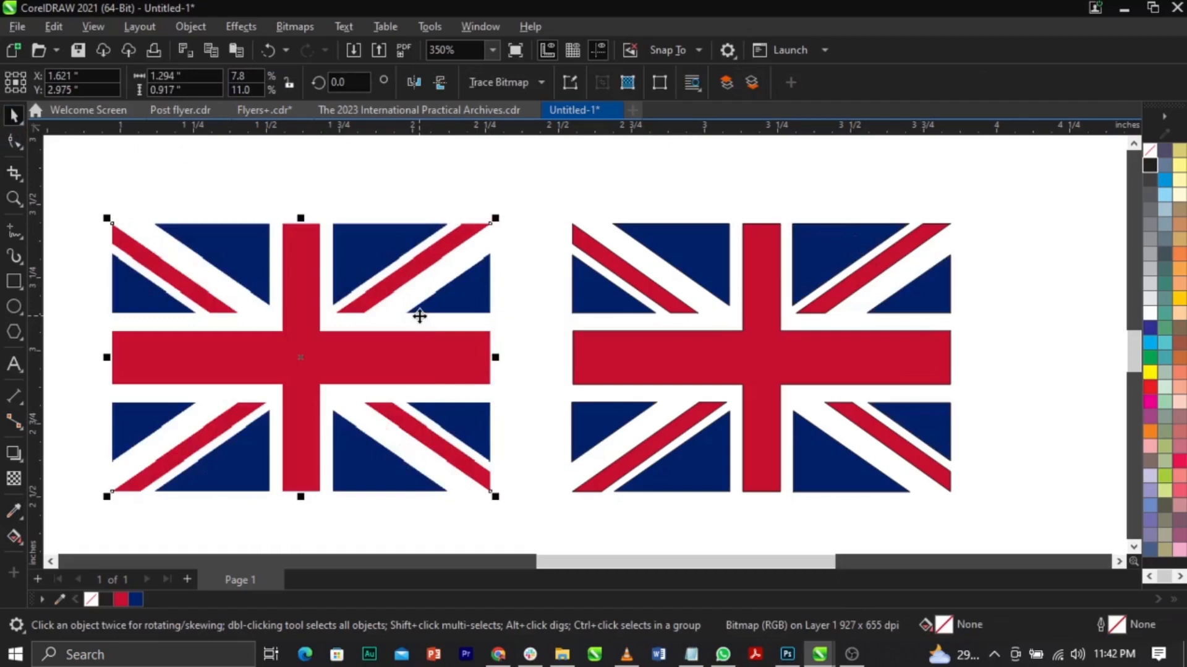
key(Delete)
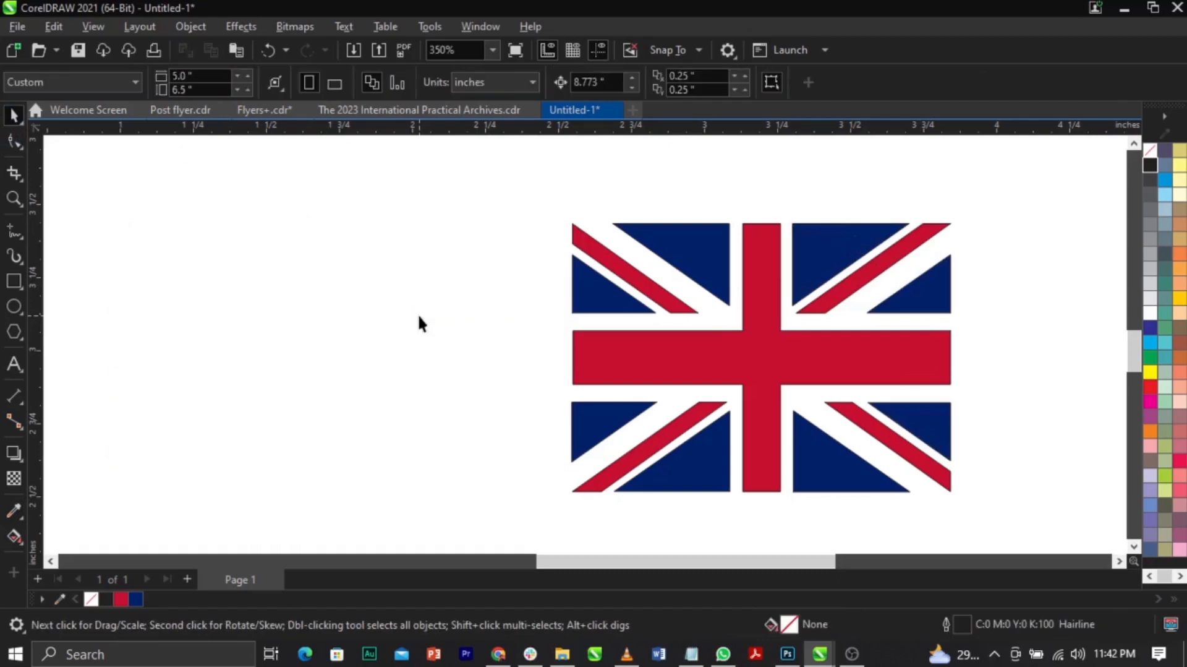
scroll(458, 339, down, 2)
key(ctrl+z)
Step: Move the vector flag toward the page's upper right and shift the bitmap flag closer to the page's middle
click(604, 433)
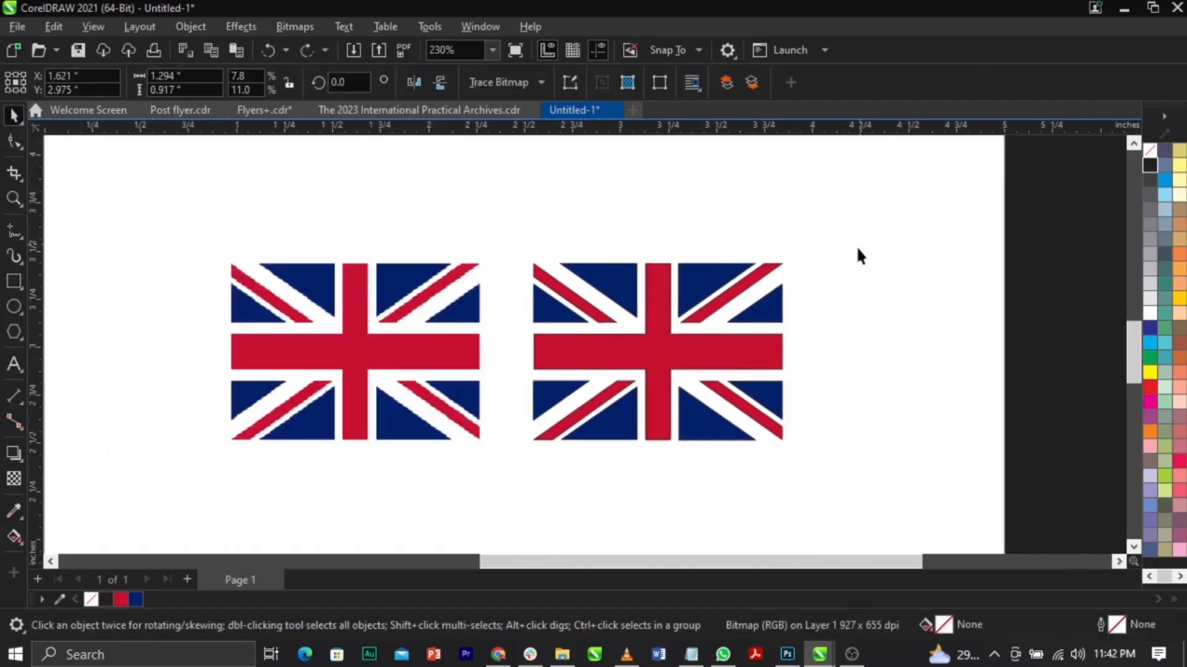
drag(605, 432, 771, 361)
drag(371, 335, 448, 314)
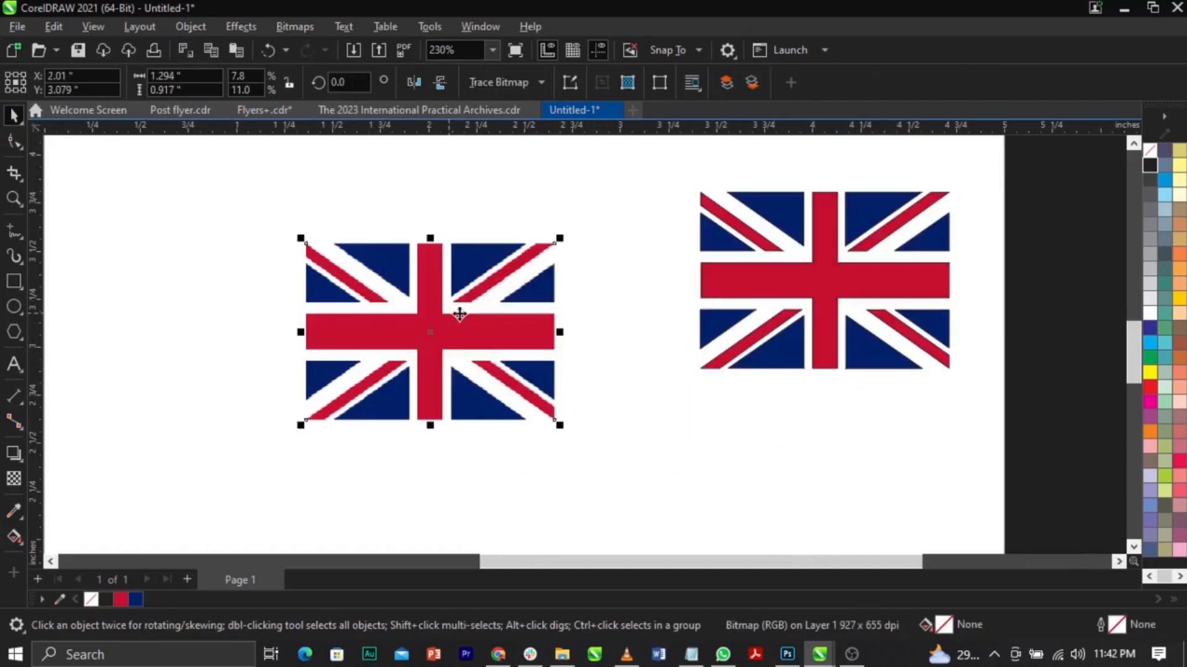
Step: Convert the bitmap flag to 1-bit black and white using the Line Art method with a threshold of 155
click(296, 28)
mouse_move(334, 176)
click(566, 181)
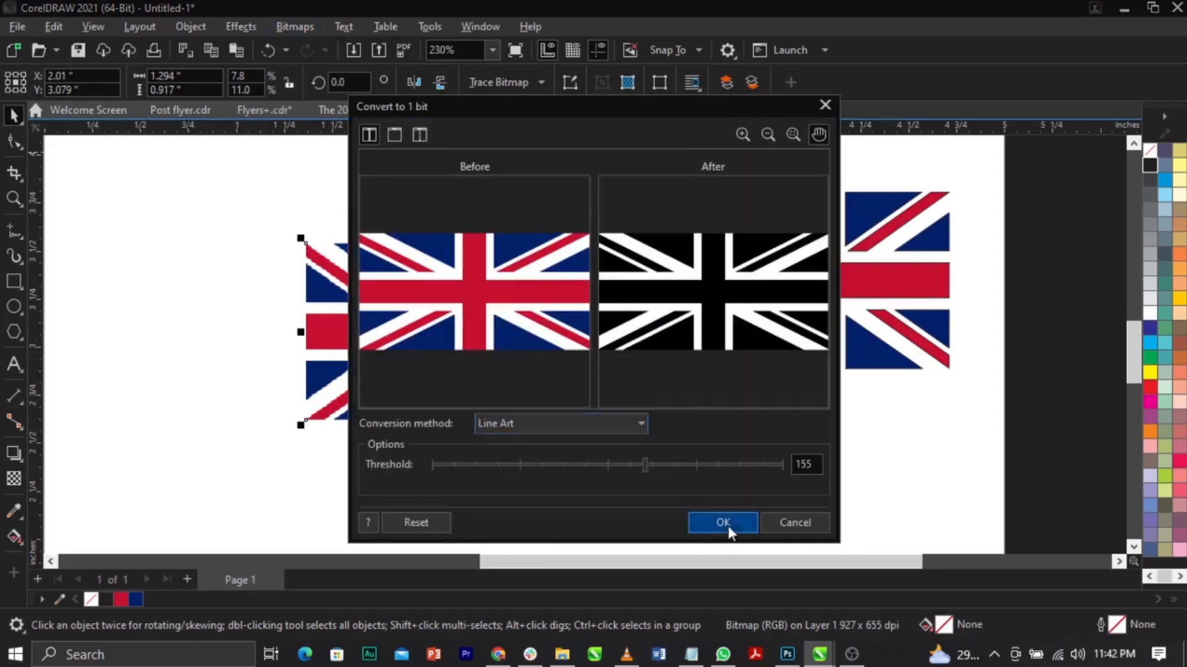
click(723, 522)
Step: Outline-trace the monochrome flag as line art with detail 100, smoothing 25 and corner smoothness 0
click(511, 85)
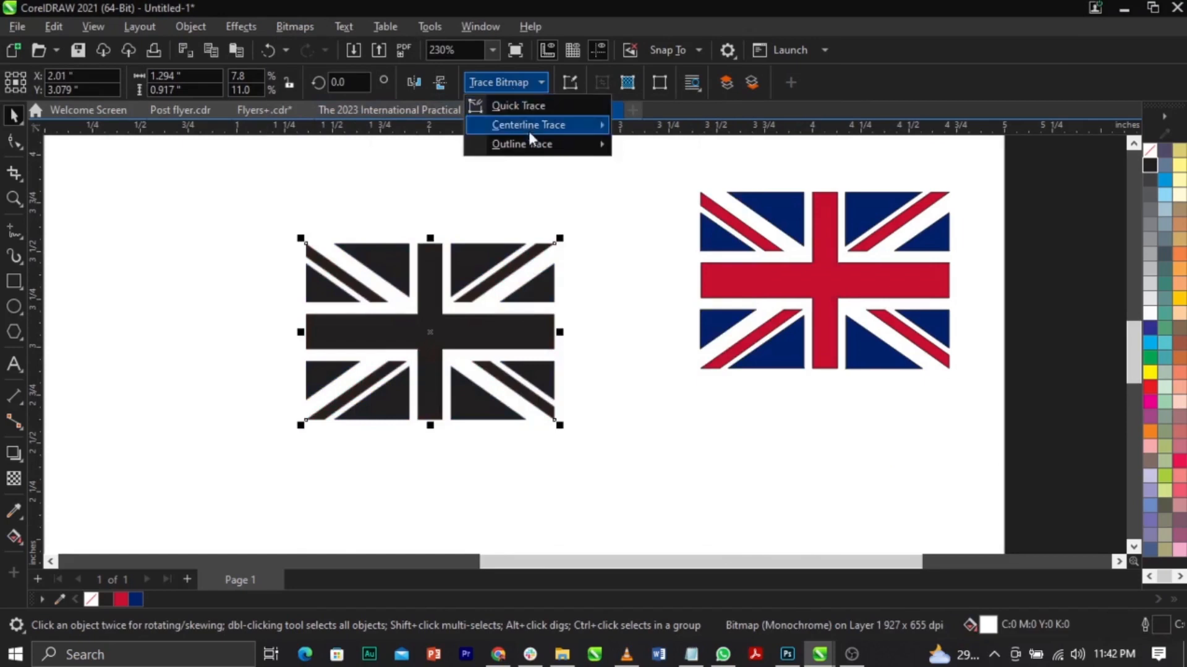
mouse_move(534, 143)
click(645, 153)
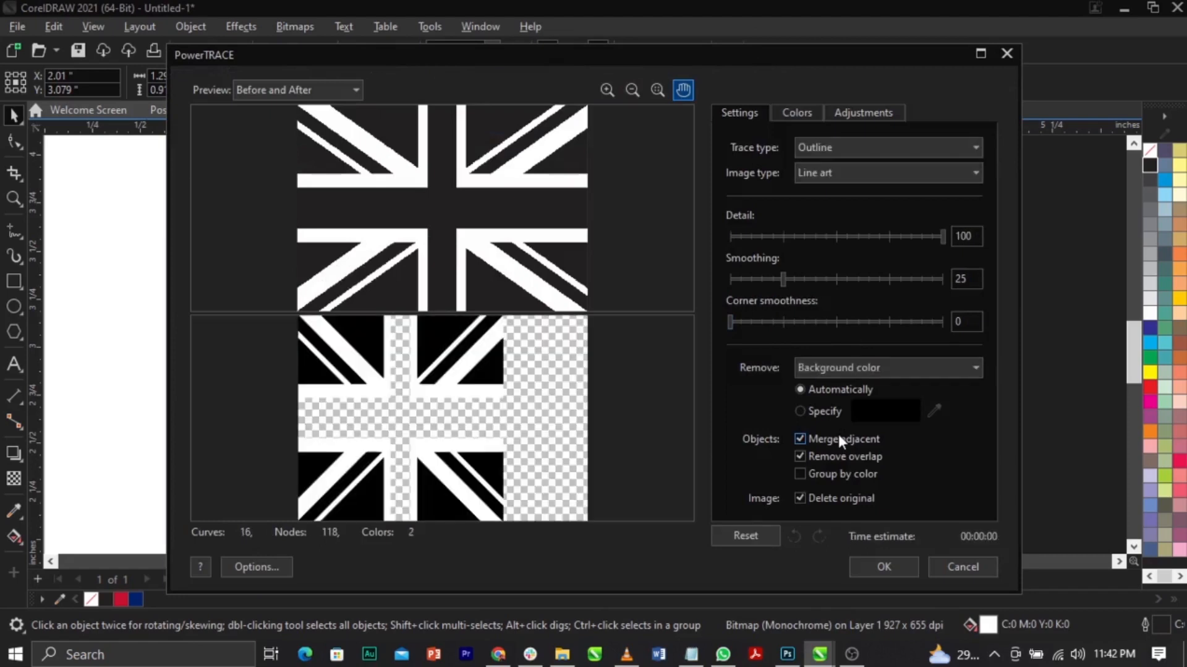
click(884, 567)
Step: Move the monochrome flag bitmap away from the traced result and delete it
click(785, 403)
click(472, 318)
drag(442, 326, 257, 321)
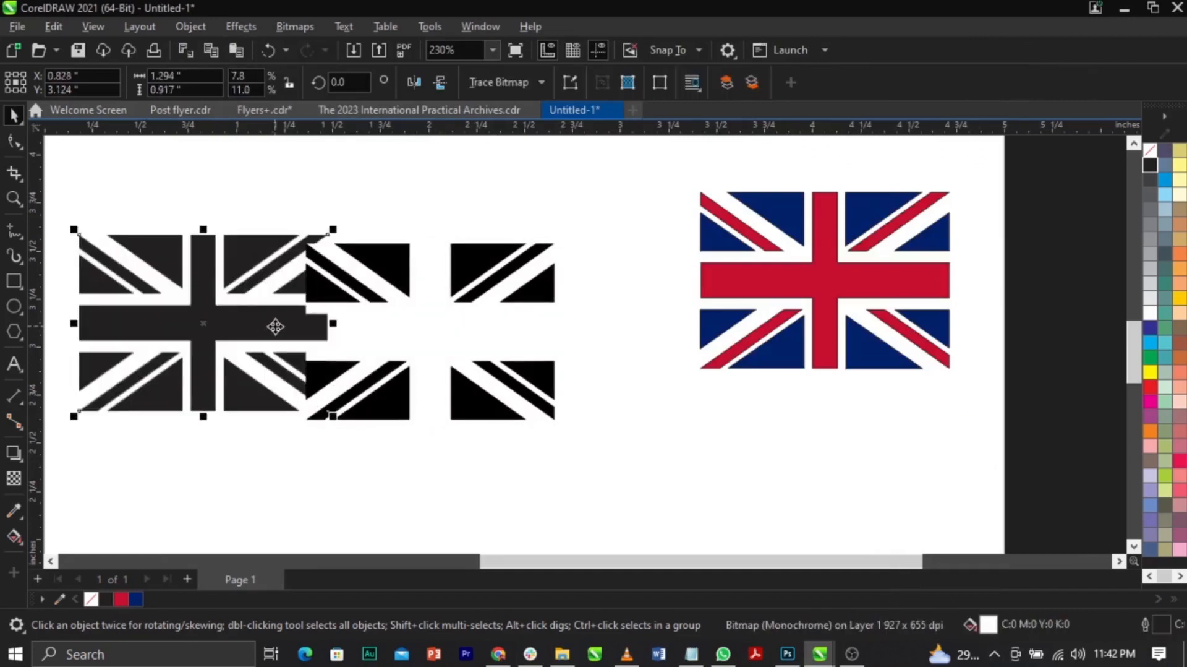
key(Delete)
Step: Ungroup the black trace completely and fill the large triangle in its upper-right quadrant with the flag's red
click(485, 266)
click(480, 261)
click(692, 83)
click(538, 284)
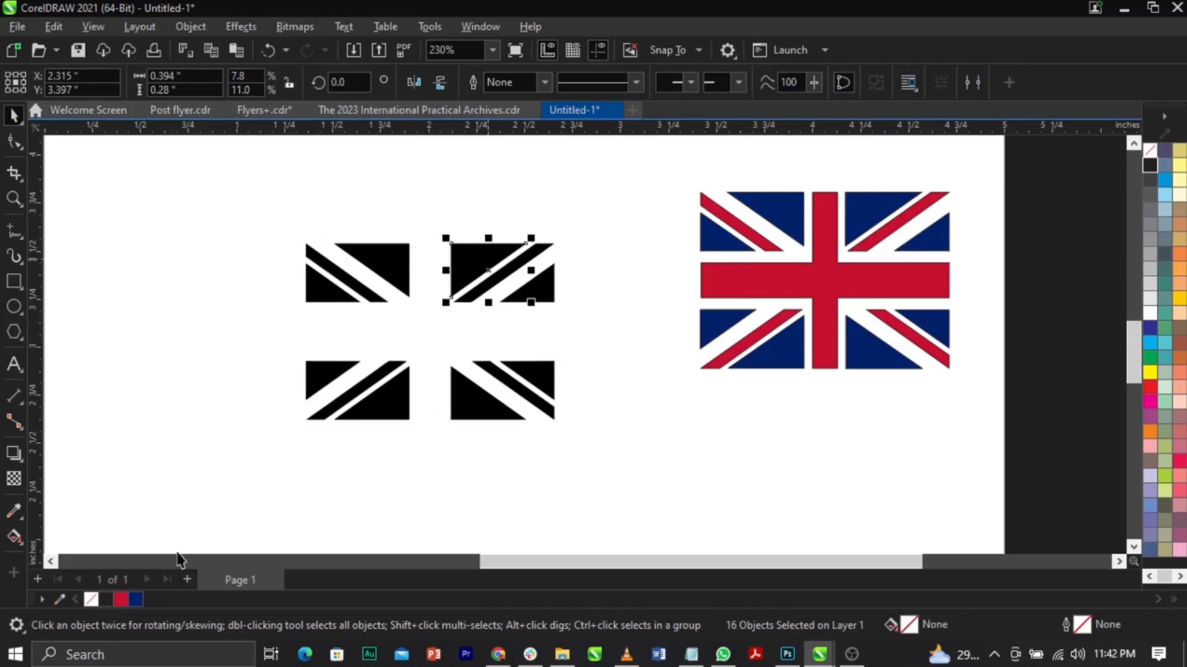
click(124, 598)
click(532, 385)
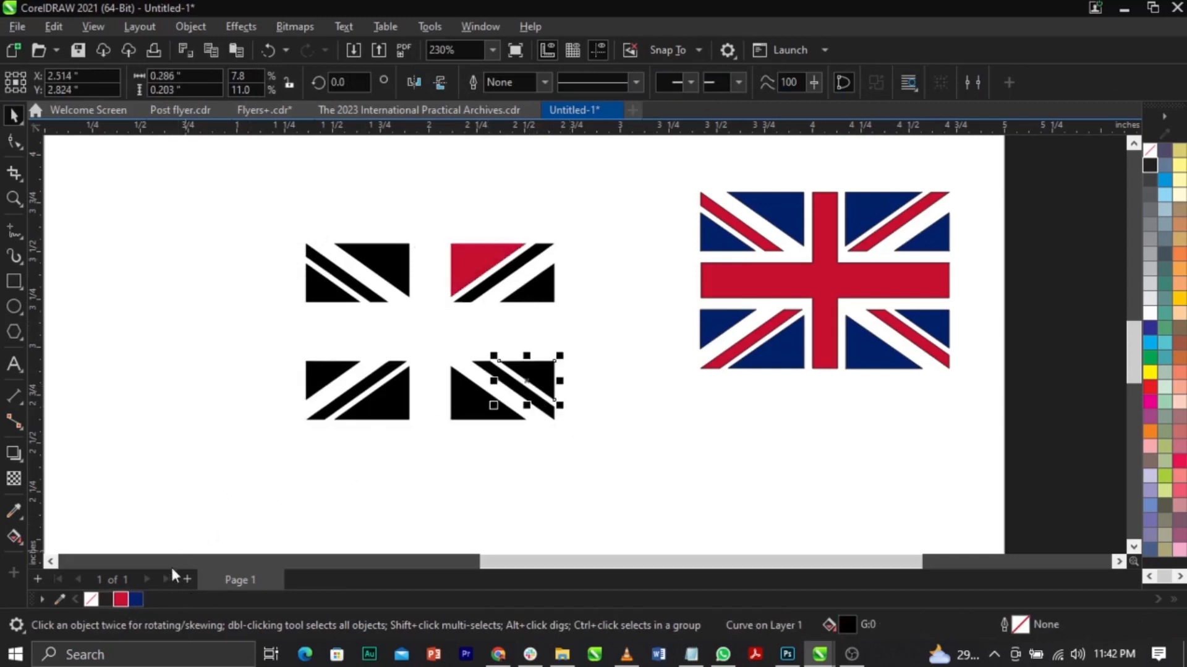
Step: Select all pieces of the automatic line-art trace and delete them
click(231, 489)
drag(231, 489, 643, 201)
key(Delete)
Step: Select all pieces of the hand-traced vector flag and move them toward the middle of the page
key(ctrl+a)
drag(822, 297, 620, 330)
scroll(645, 314, up, 5)
scroll(647, 315, up, 3)
scroll(744, 255, down, 6)
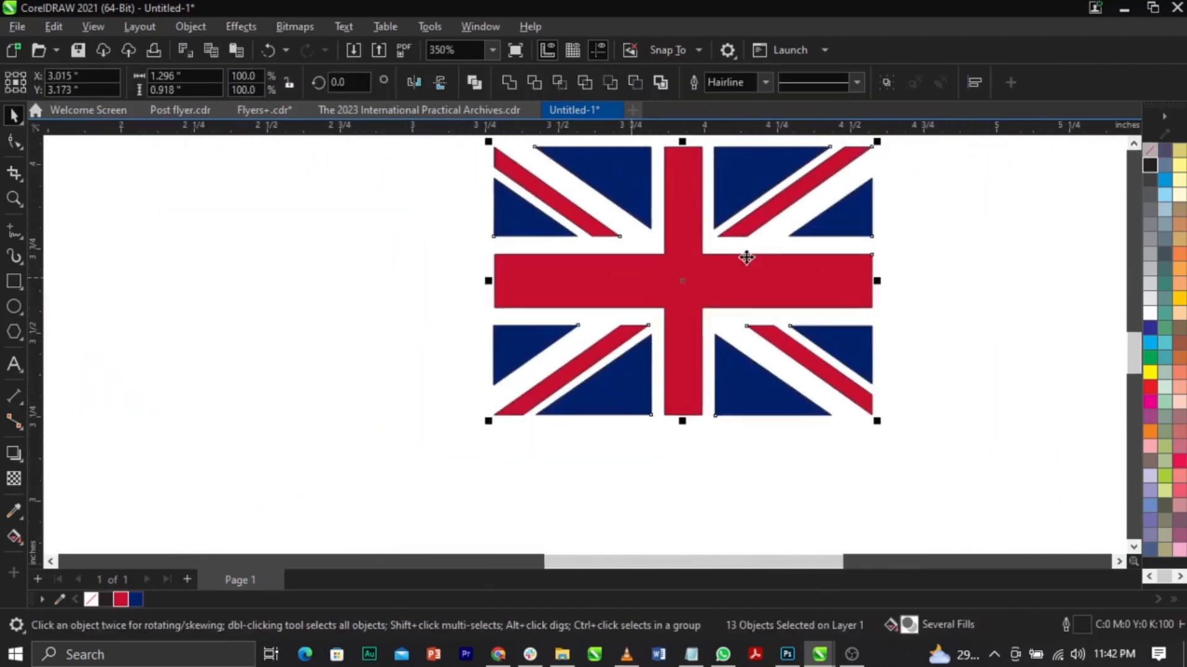
scroll(848, 200, up, 1)
drag(860, 227, 809, 250)
scroll(671, 290, down, 5)
scroll(686, 231, up, 8)
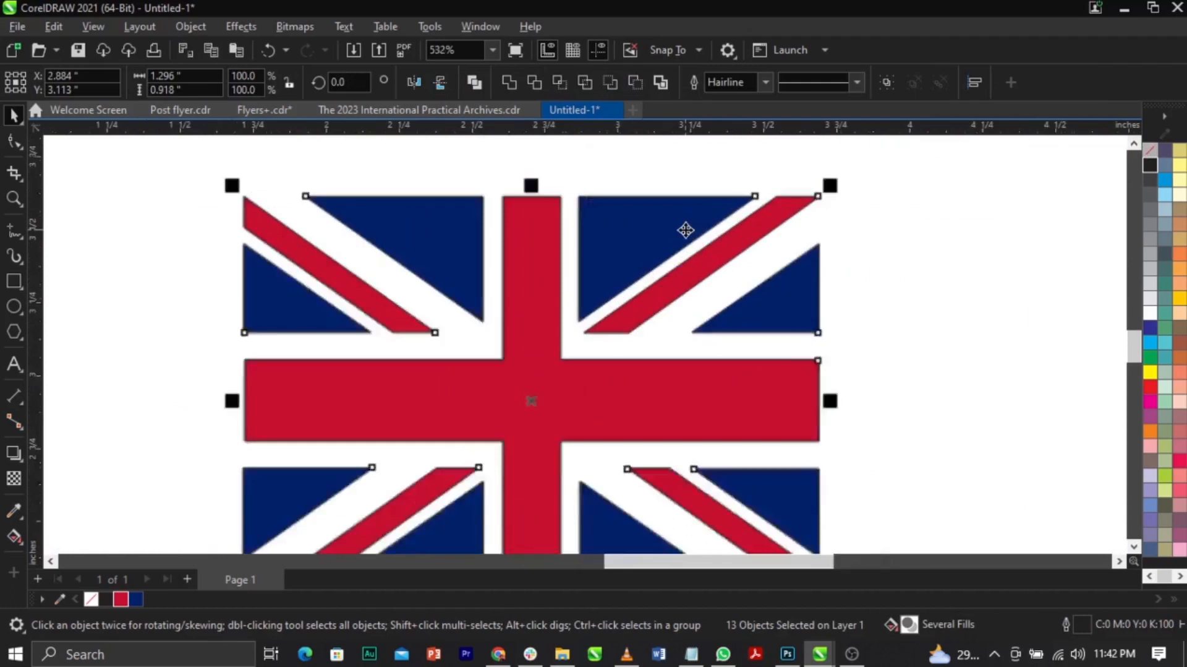
scroll(686, 230, down, 4)
scroll(664, 320, up, 1)
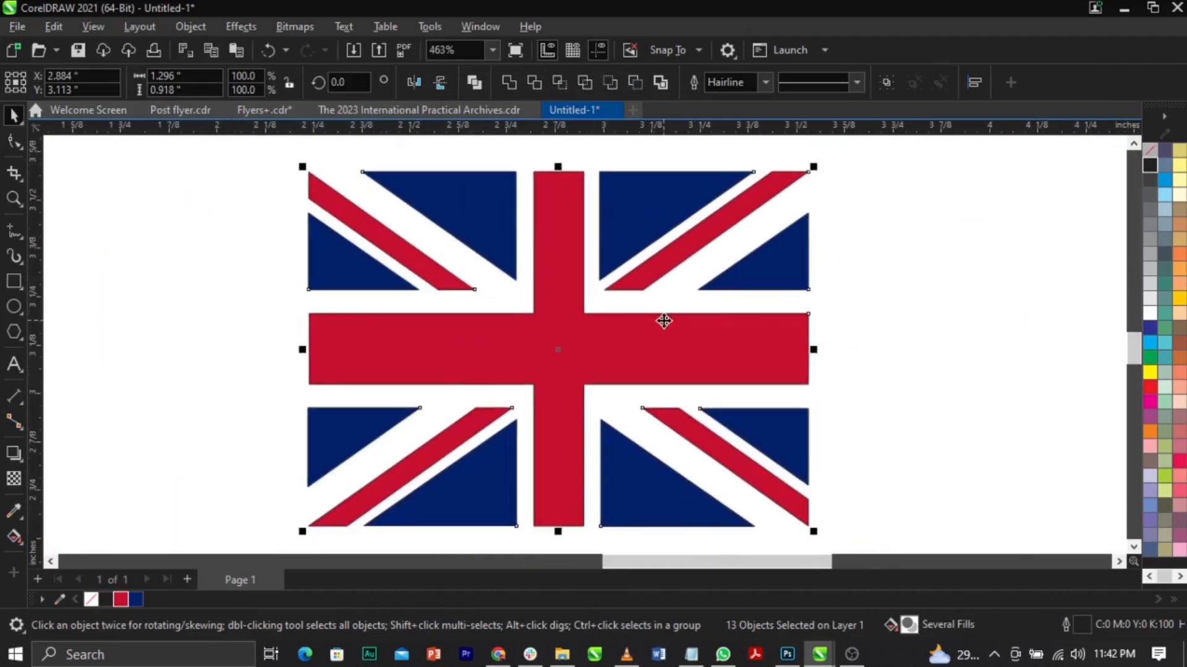
Step: Remove the outline from all pieces of the vector flag
right_click(1149, 152)
click(1144, 157)
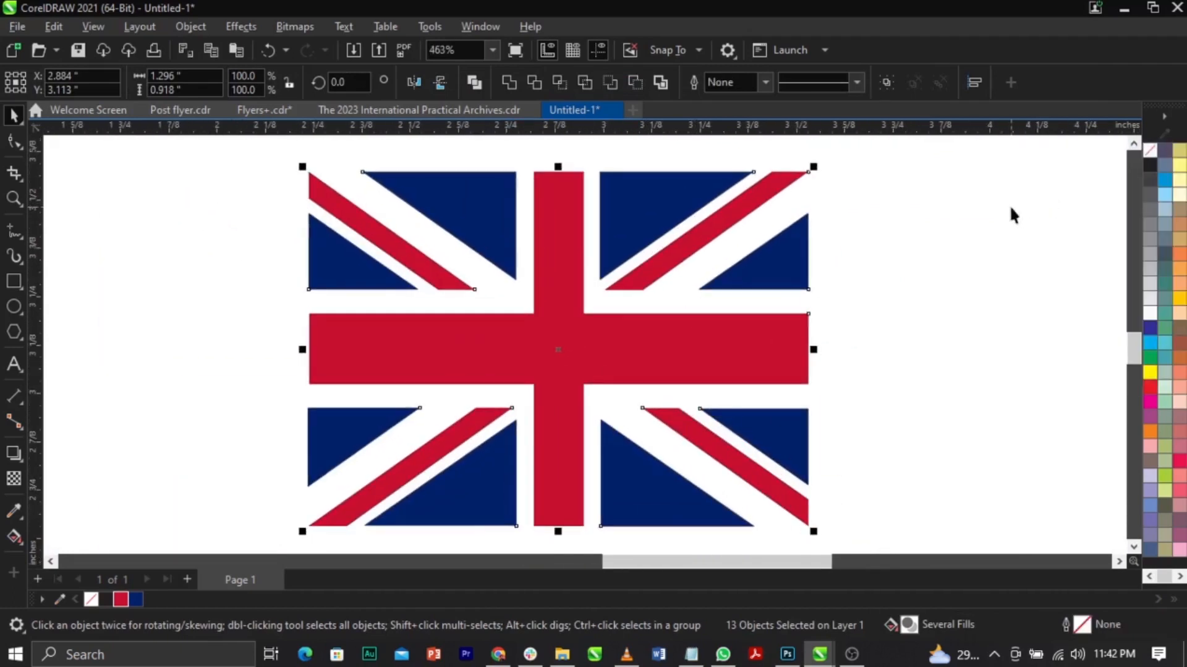
scroll(681, 334, down, 6)
click(978, 286)
scroll(578, 331, up, 2)
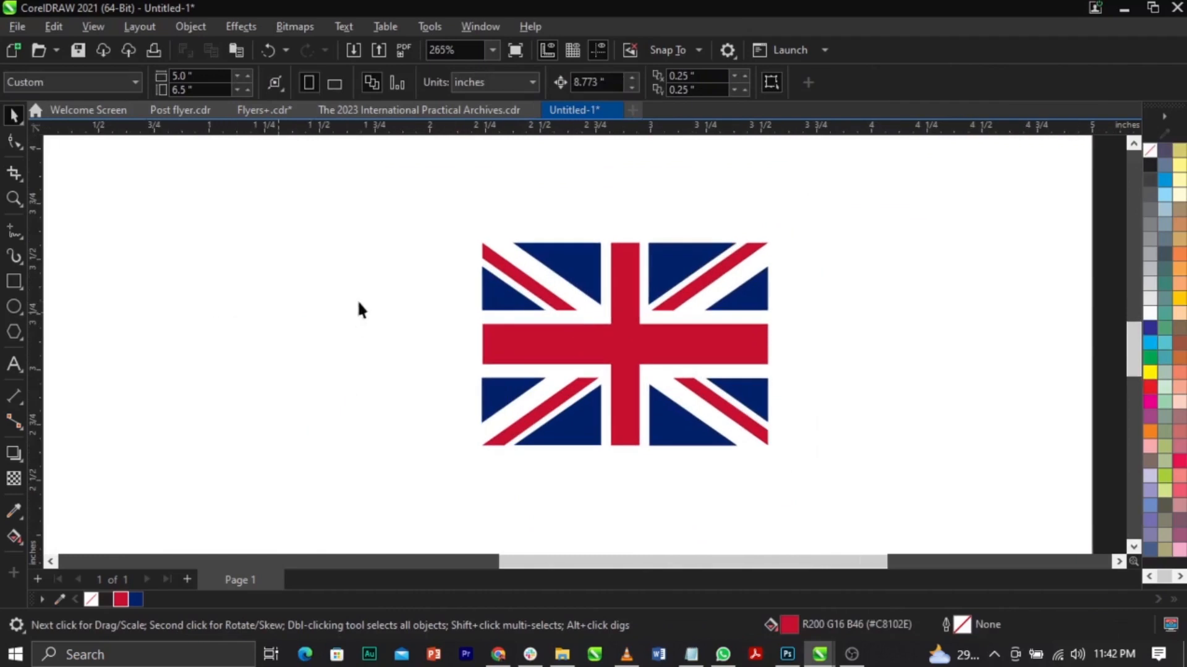
Step: Draw a rectangle about 1.29 by 0.92 inches over the flag, fill it white and move it to the flag's left
click(14, 281)
drag(483, 243, 768, 446)
key(space)
click(1151, 313)
drag(675, 287, 357, 287)
Step: Group the flag's pieces and give the white rectangle a 40% black hairline outline
drag(452, 210, 813, 491)
click(400, 402)
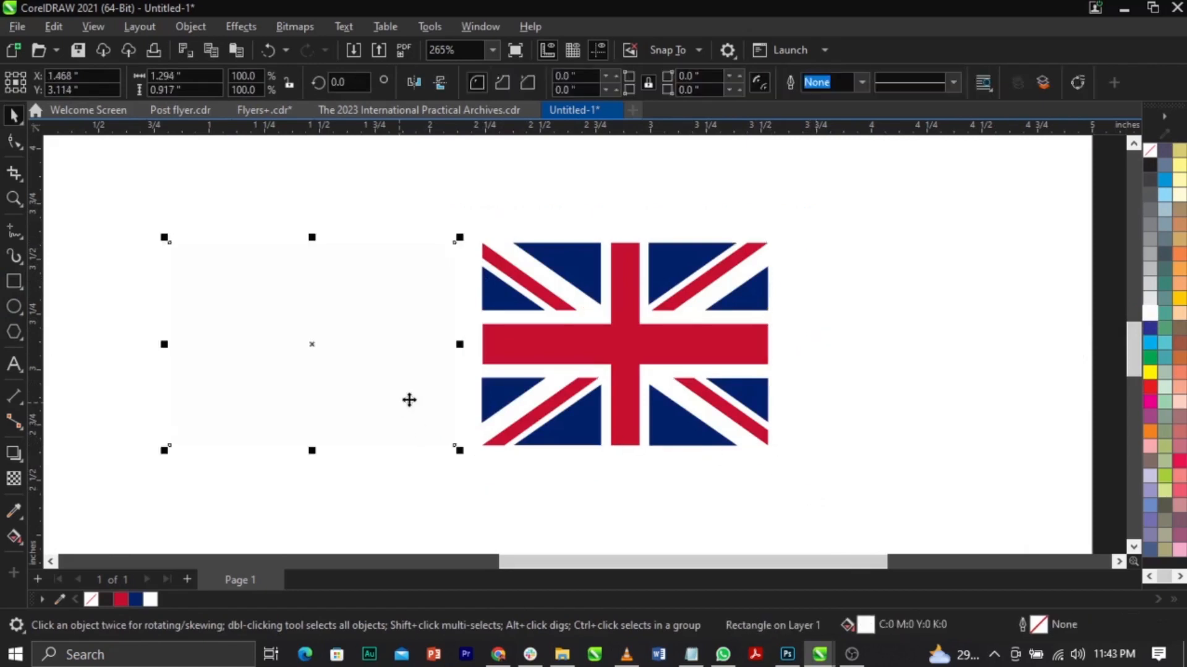
right_click(1150, 254)
click(1079, 271)
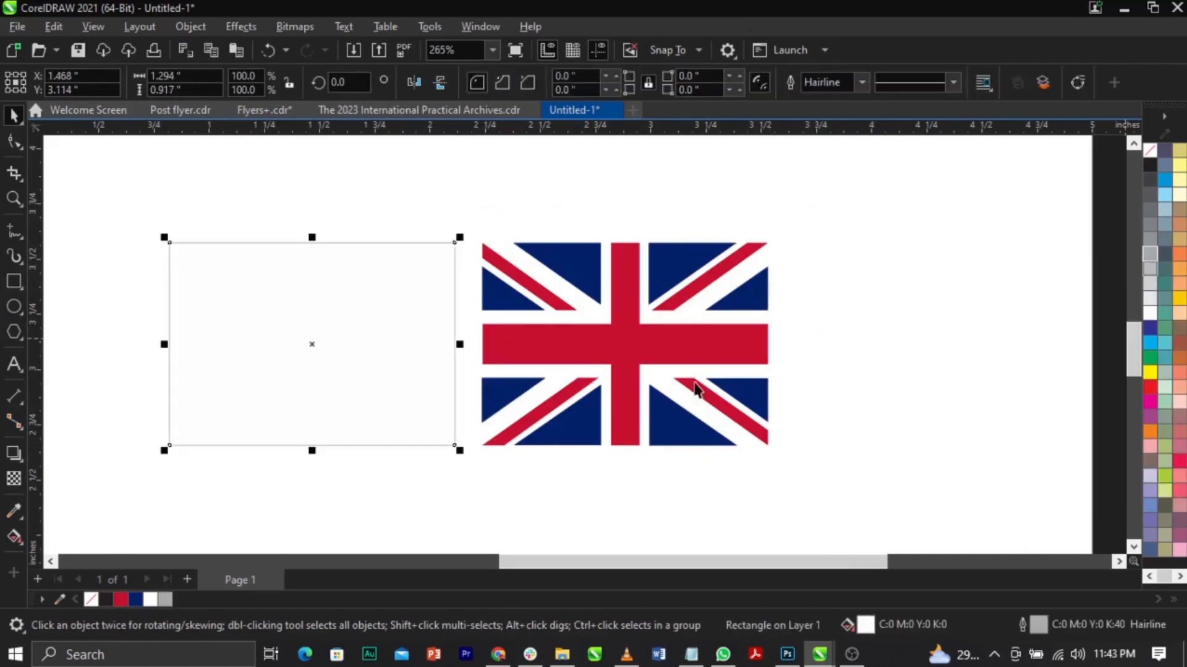
Step: PowerClip the grouped flag inside the white rectangle and remove the rectangle's outline
click(714, 369)
right_click(693, 343)
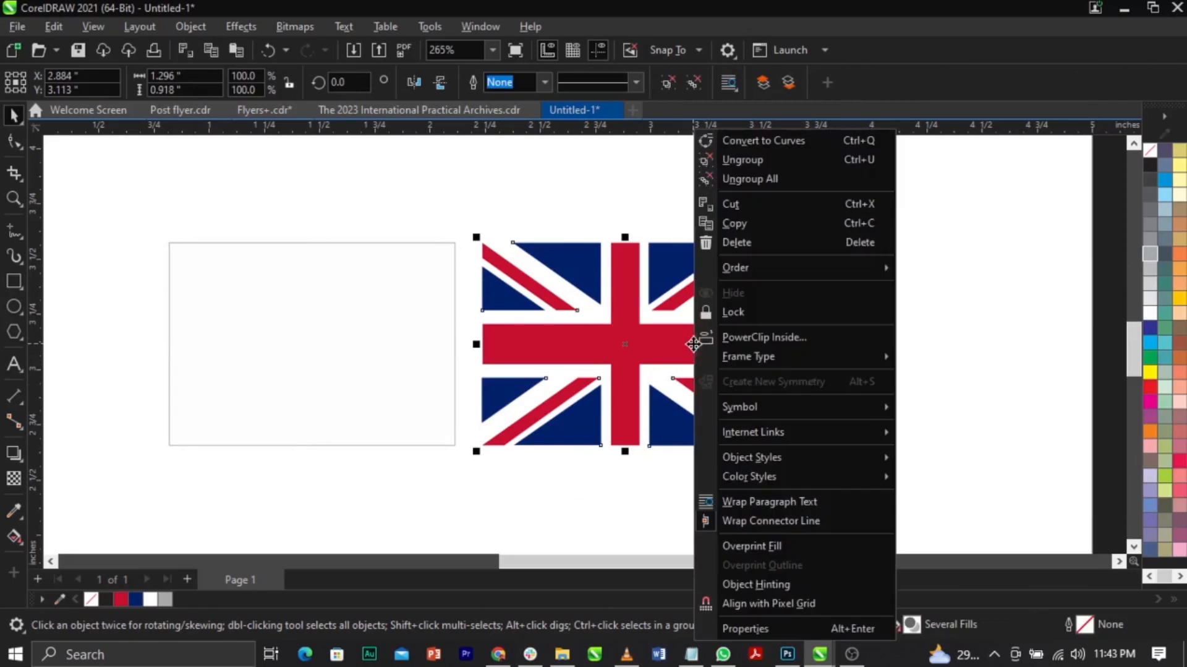
click(751, 338)
click(412, 339)
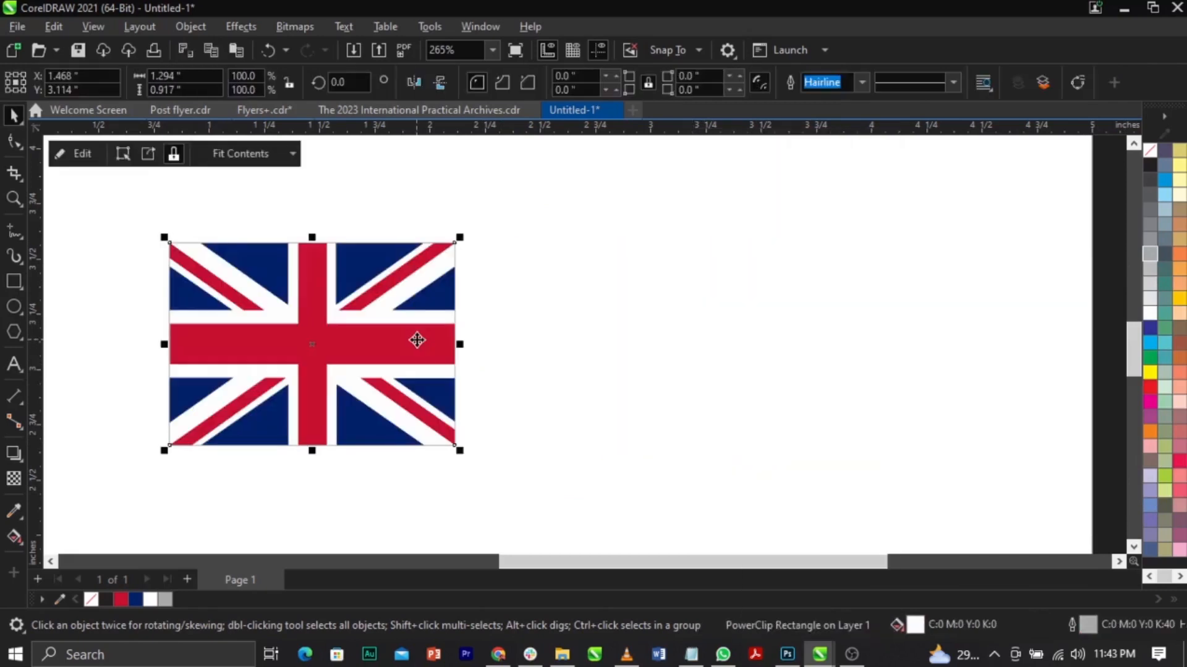
right_click(1148, 147)
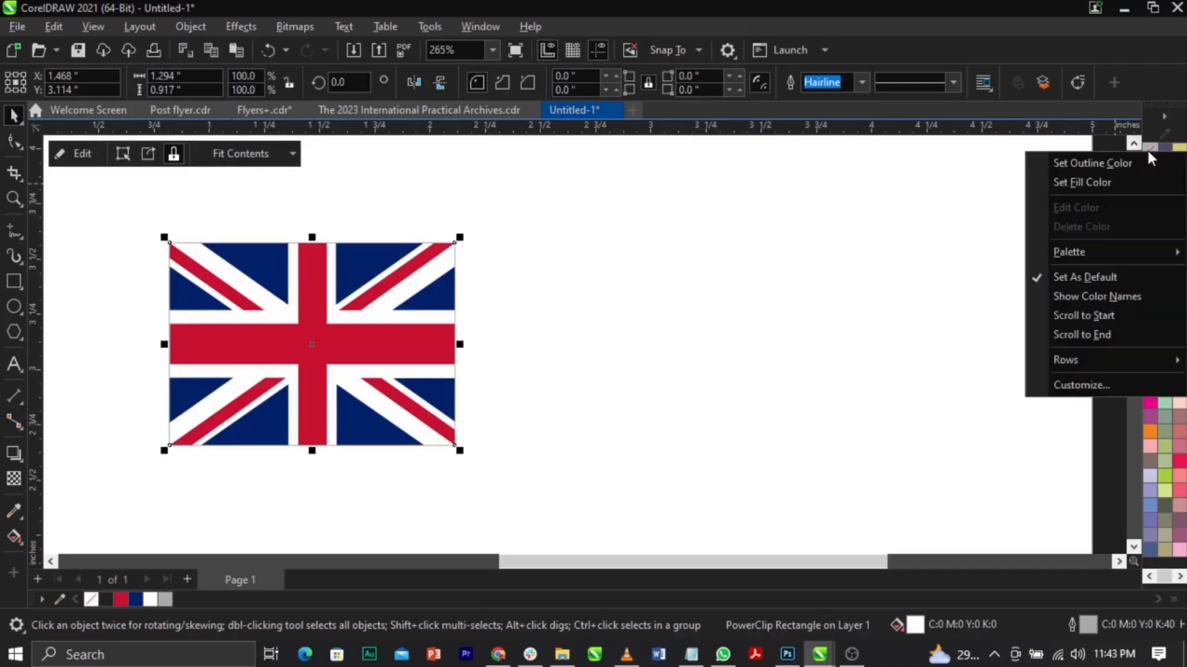
click(1123, 167)
Step: Move the clipped flag off the page, beyond its right edge
drag(361, 290, 1111, 323)
scroll(685, 301, down, 1)
key(F2)
drag(957, 273, 1144, 442)
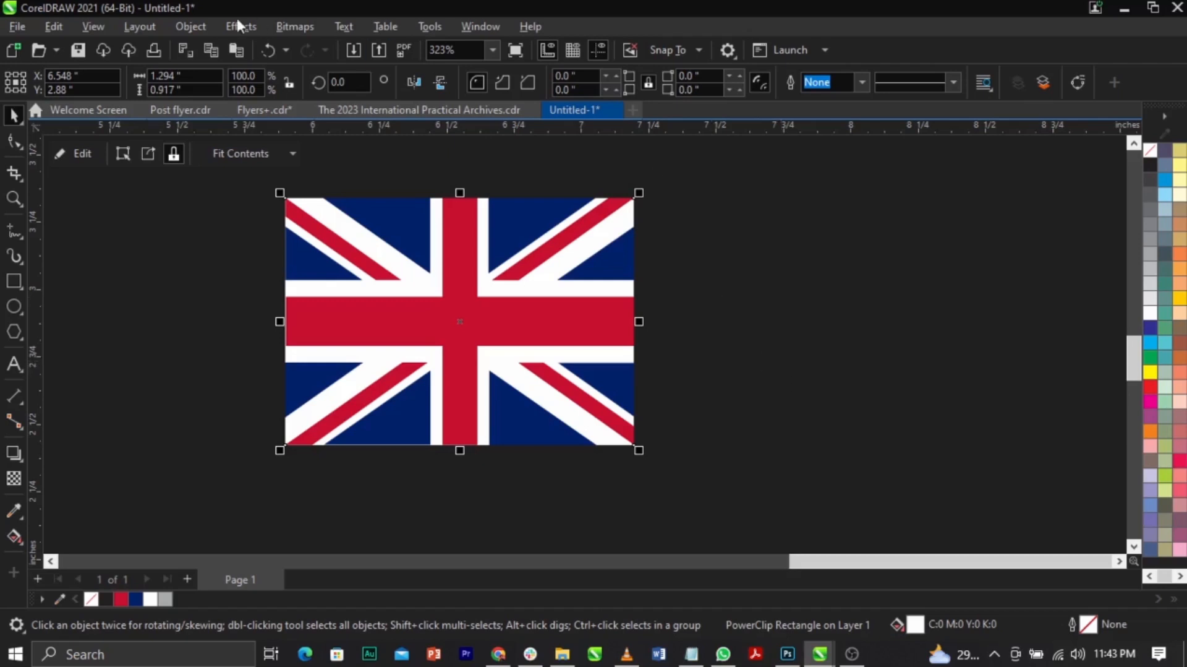
Step: Convert the clipped flag to a 300 dpi RGB Color (24-bit) bitmap with anti-aliasing and a transparent background
click(291, 25)
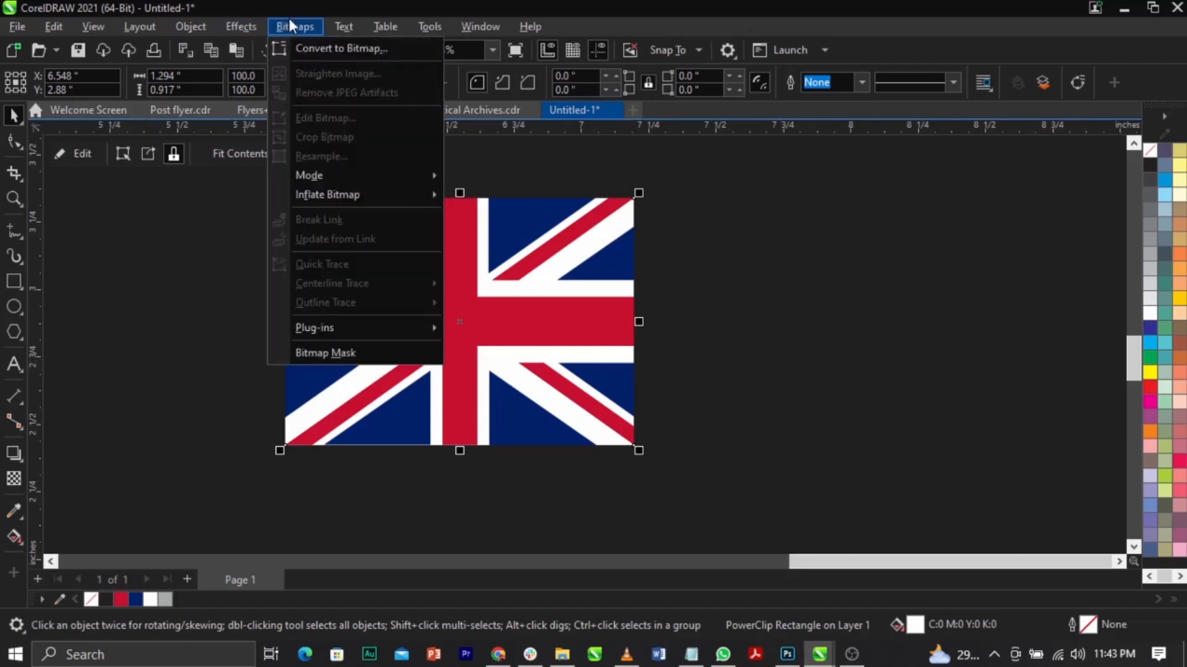
click(330, 48)
click(626, 282)
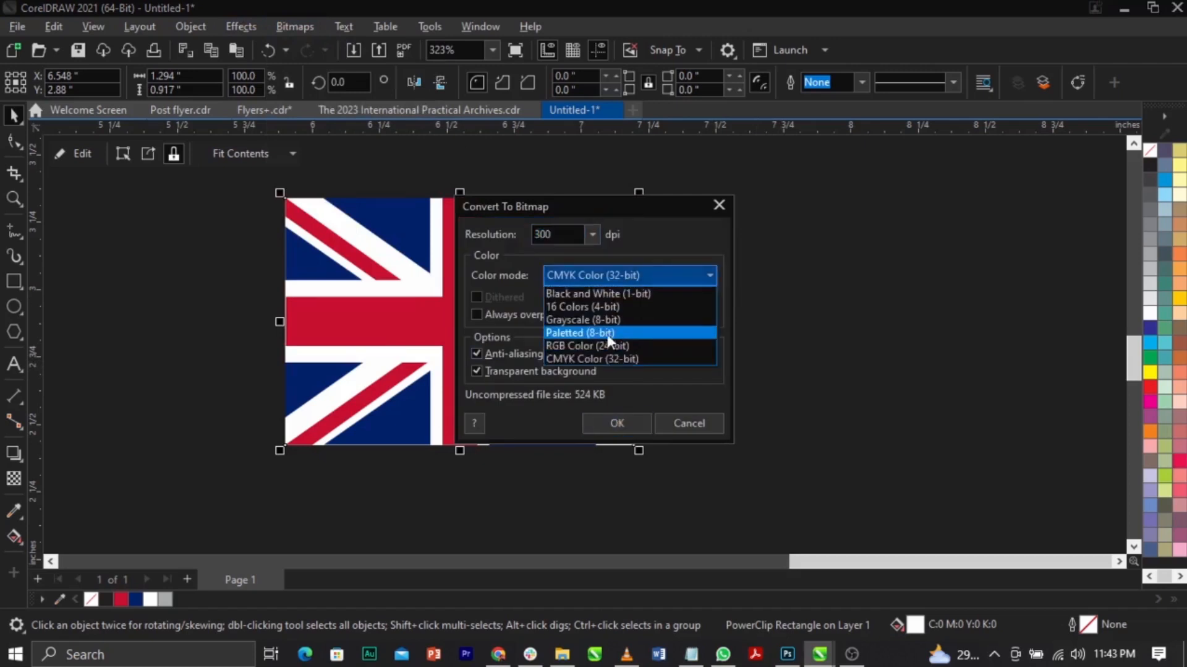
click(610, 349)
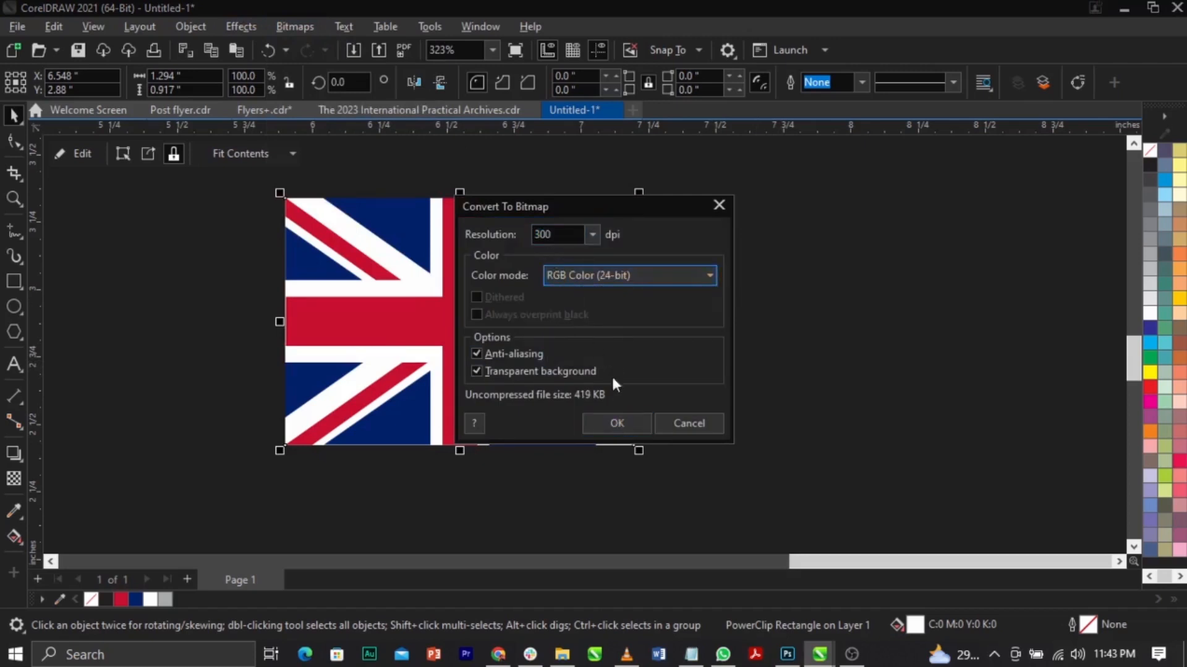
click(635, 430)
Step: Move the flag bitmap onto the page, near the page's centre
scroll(768, 402, down, 5)
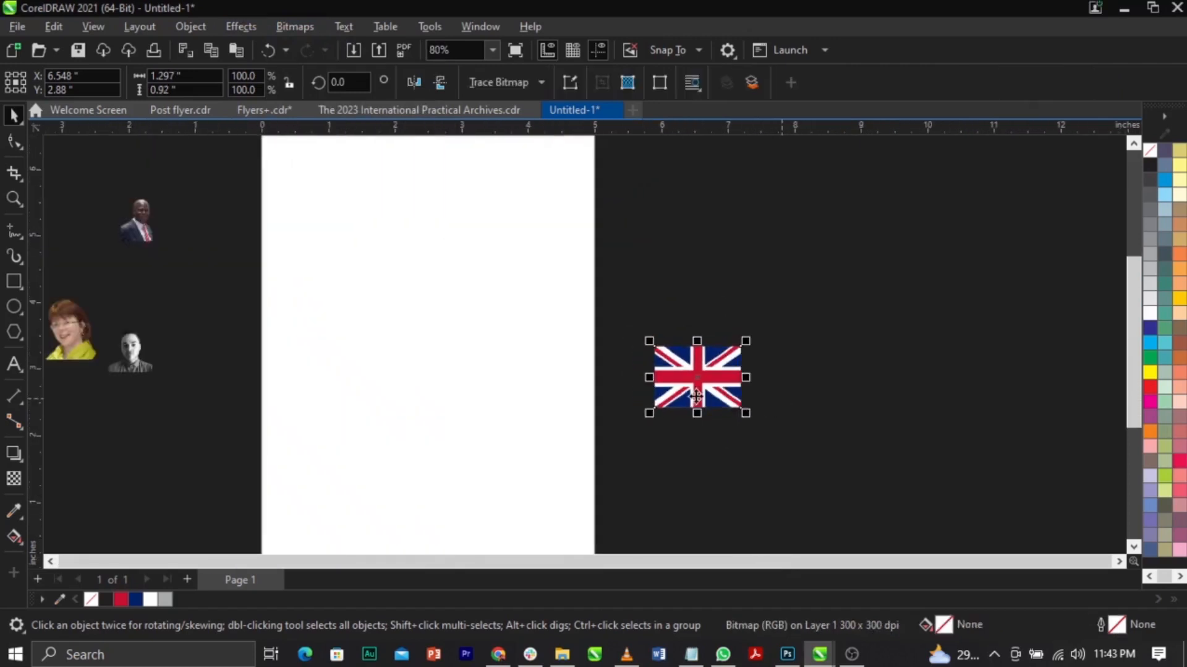
drag(437, 373, 438, 351)
key(z)
drag(360, 286, 567, 423)
key(space)
drag(564, 336, 564, 359)
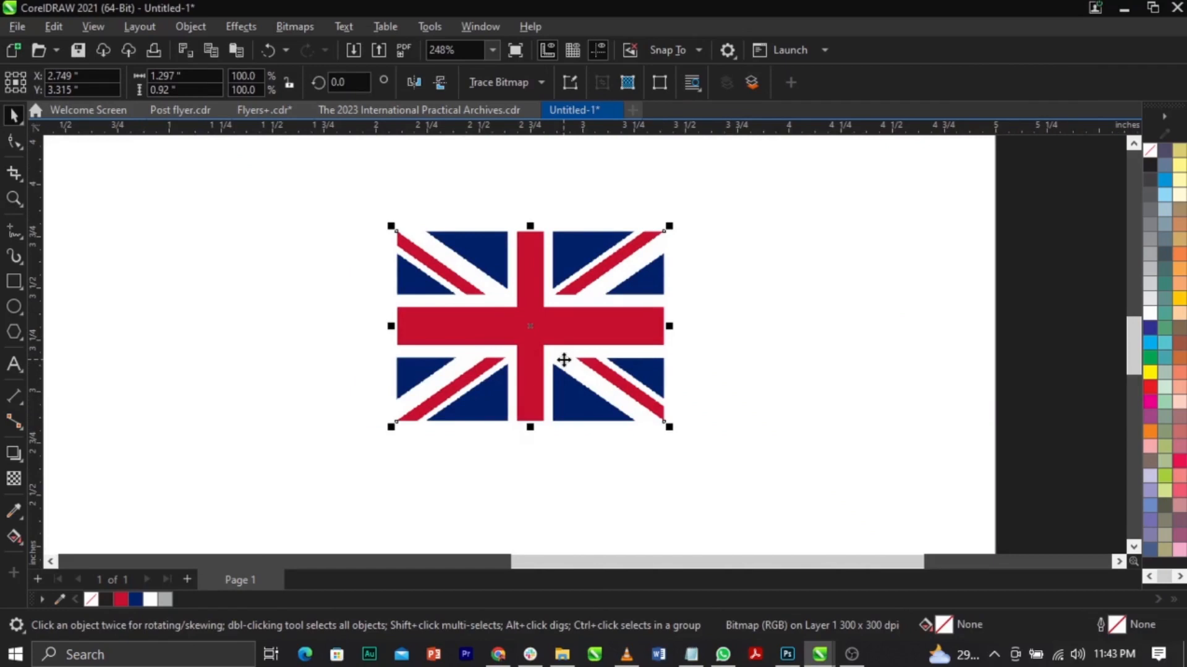
Step: Apply an Envelope to the flag and bow its upper and lower edges upward into matching arcs
click(15, 137)
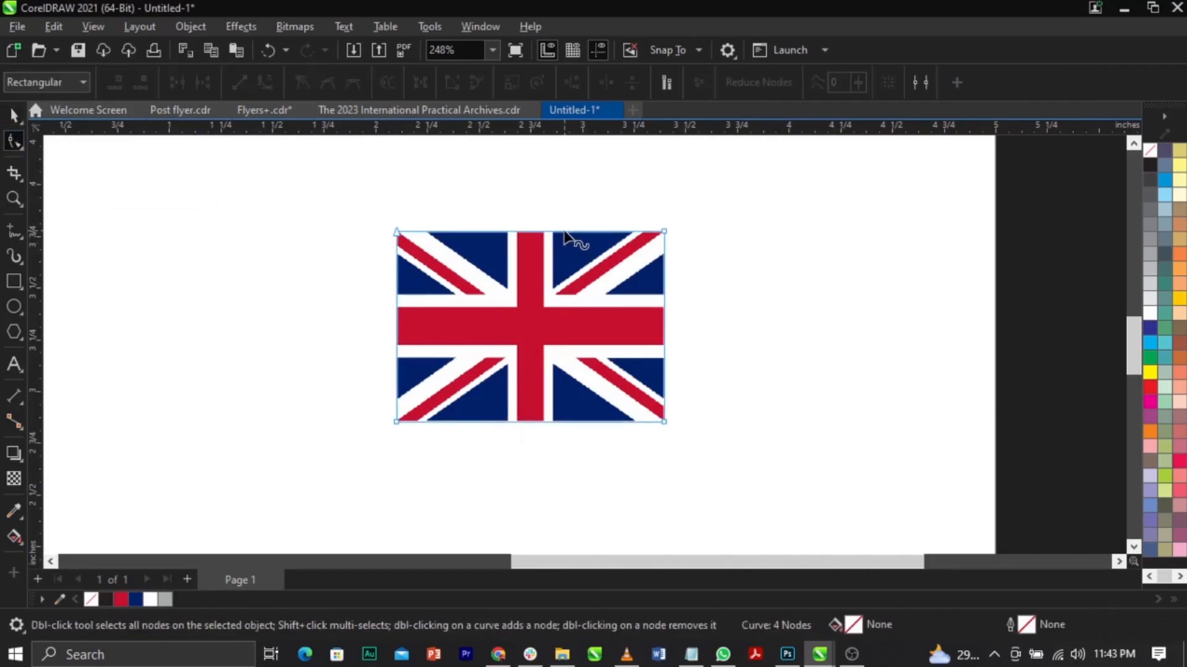
key(space)
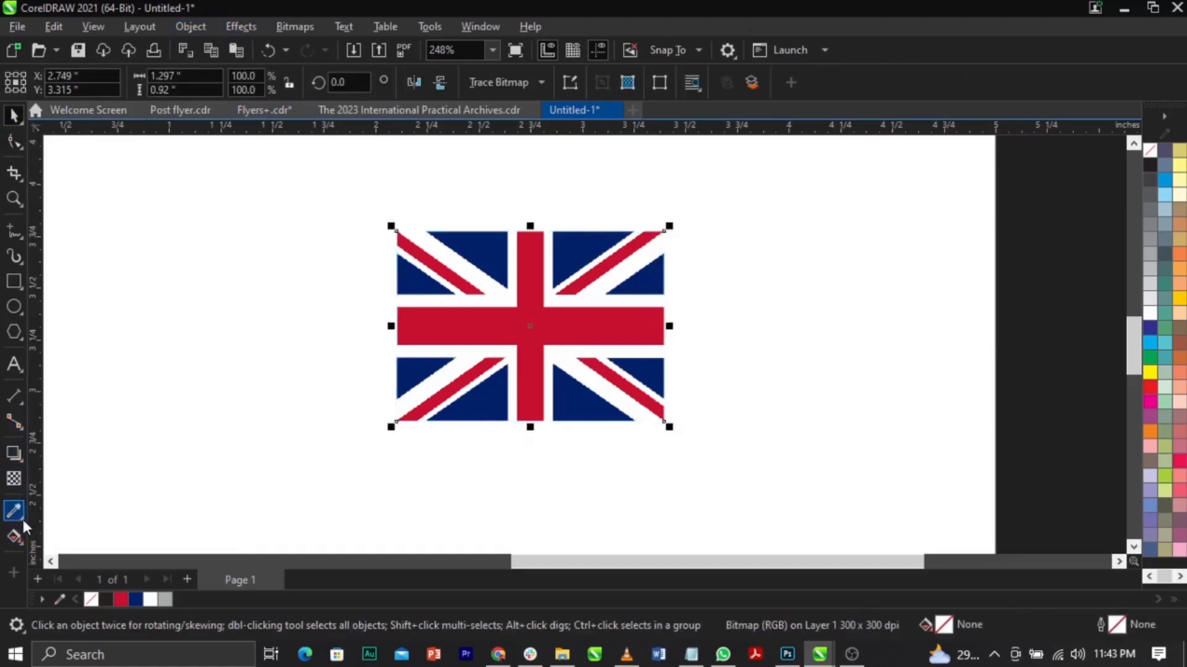
mouse_move(21, 459)
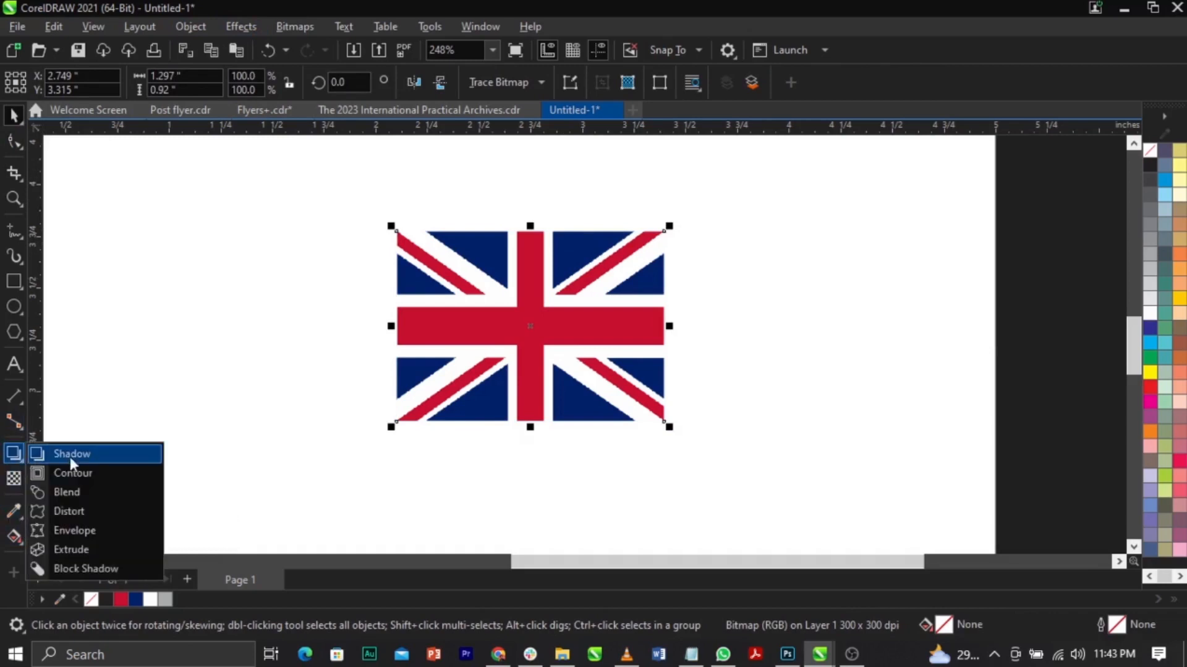
click(83, 528)
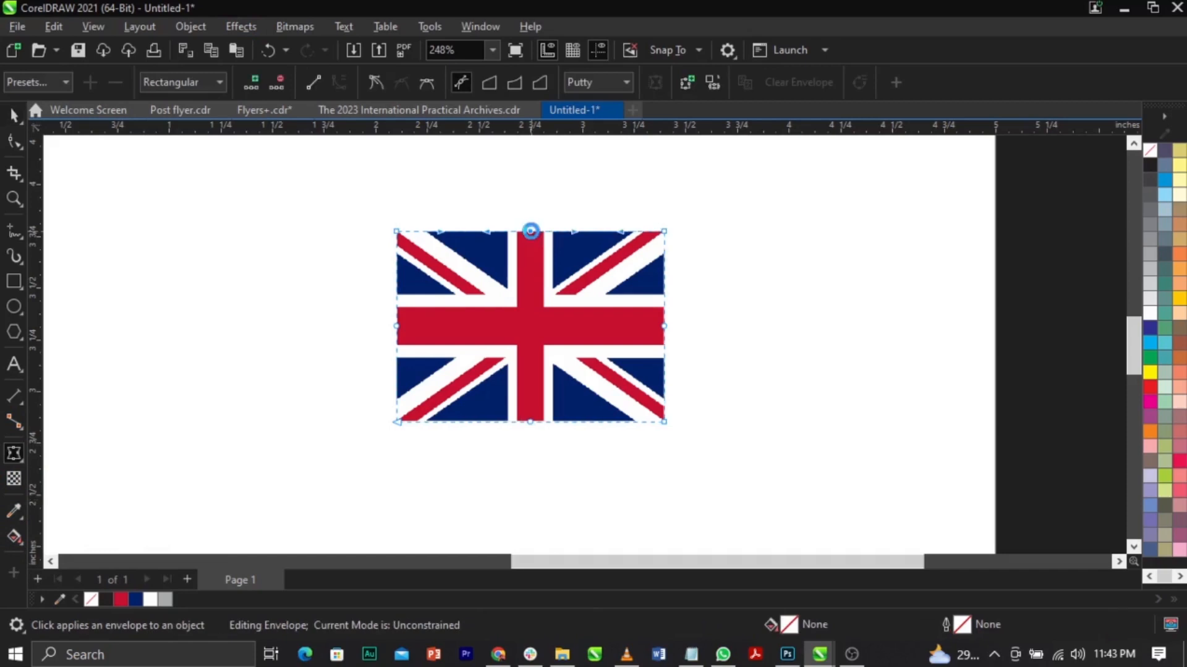
drag(531, 230, 530, 204)
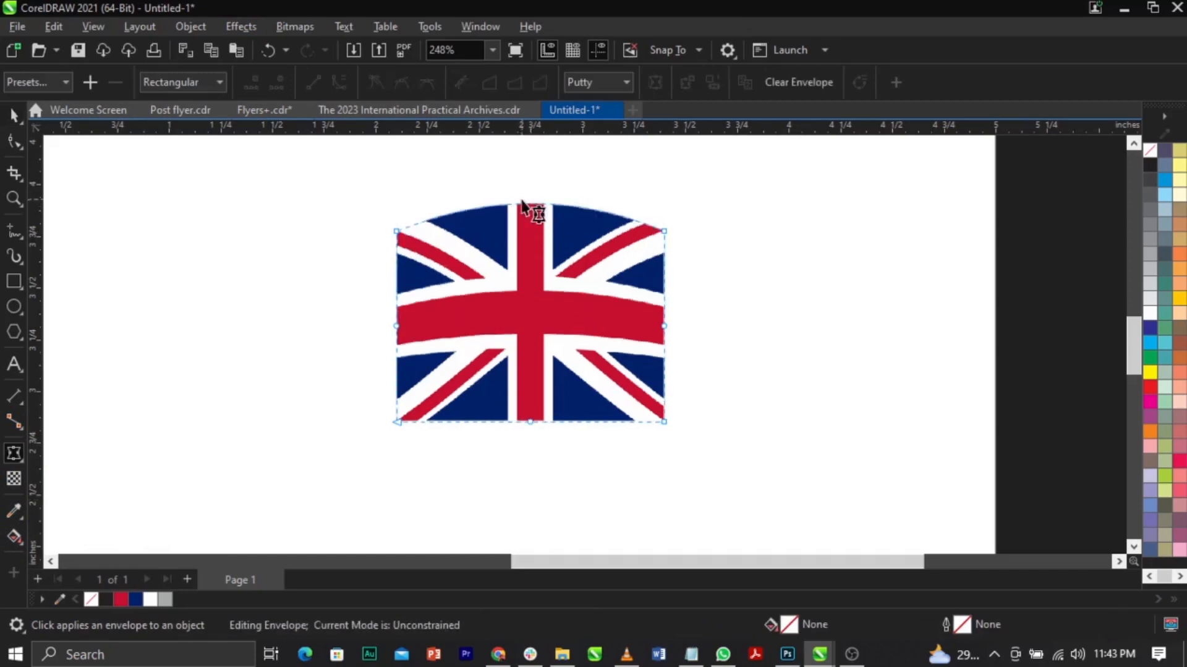
scroll(512, 216, up, 2)
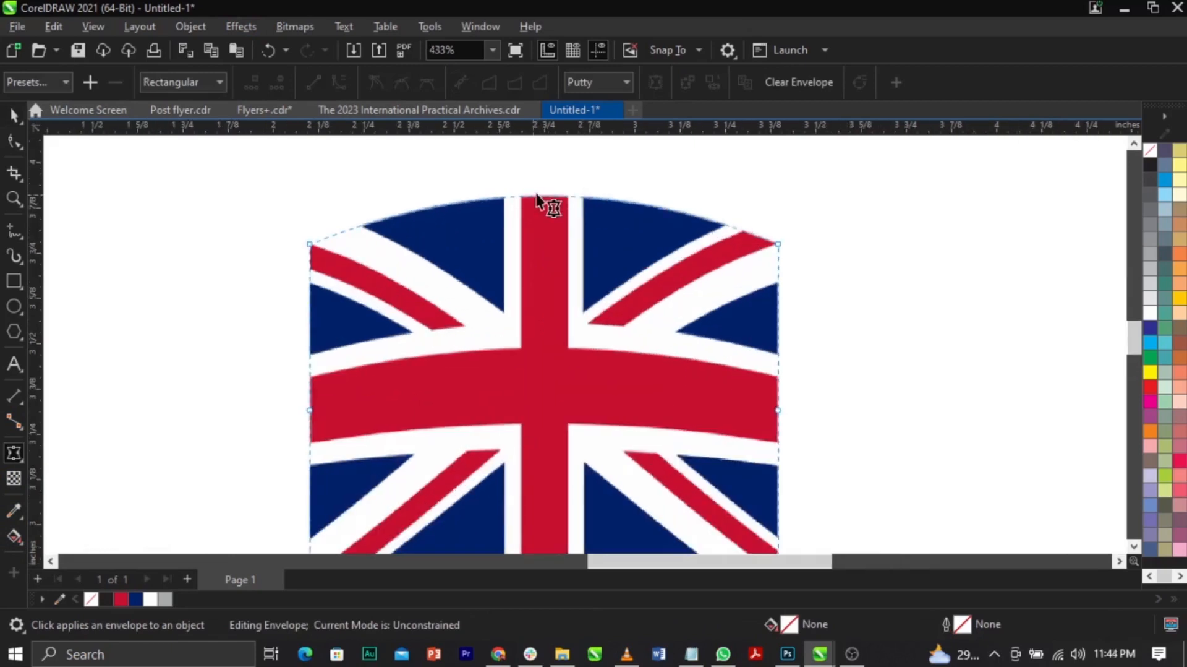
drag(545, 199, 548, 220)
scroll(548, 220, down, 2)
scroll(554, 365, up, 1)
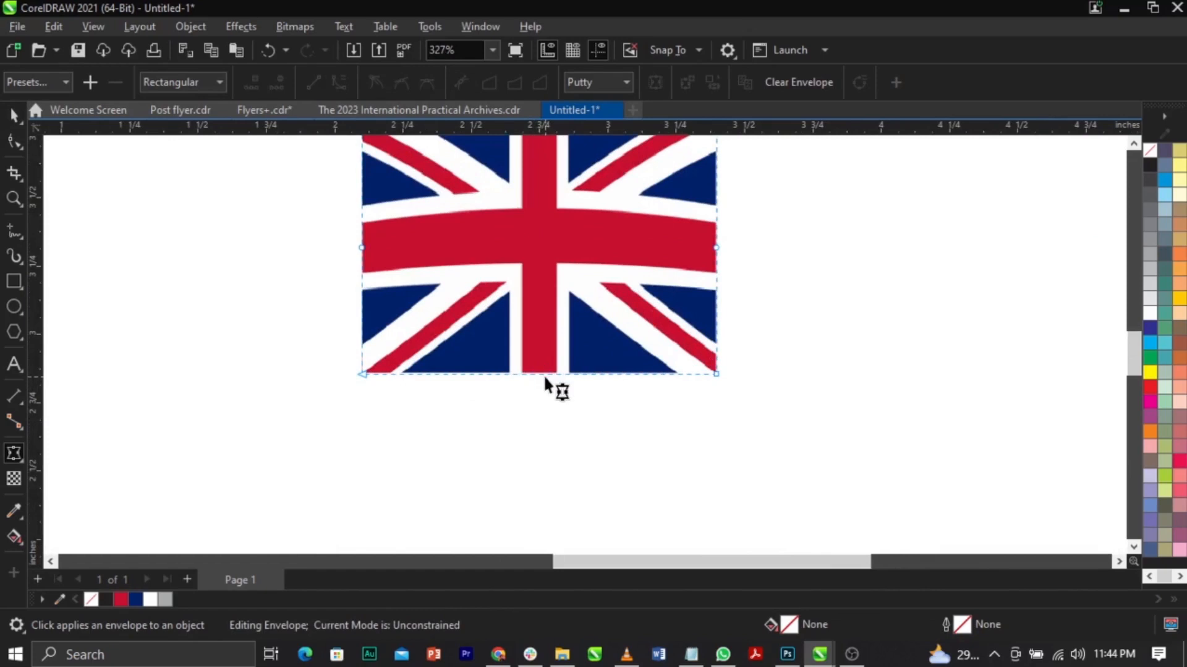
drag(545, 376, 544, 344)
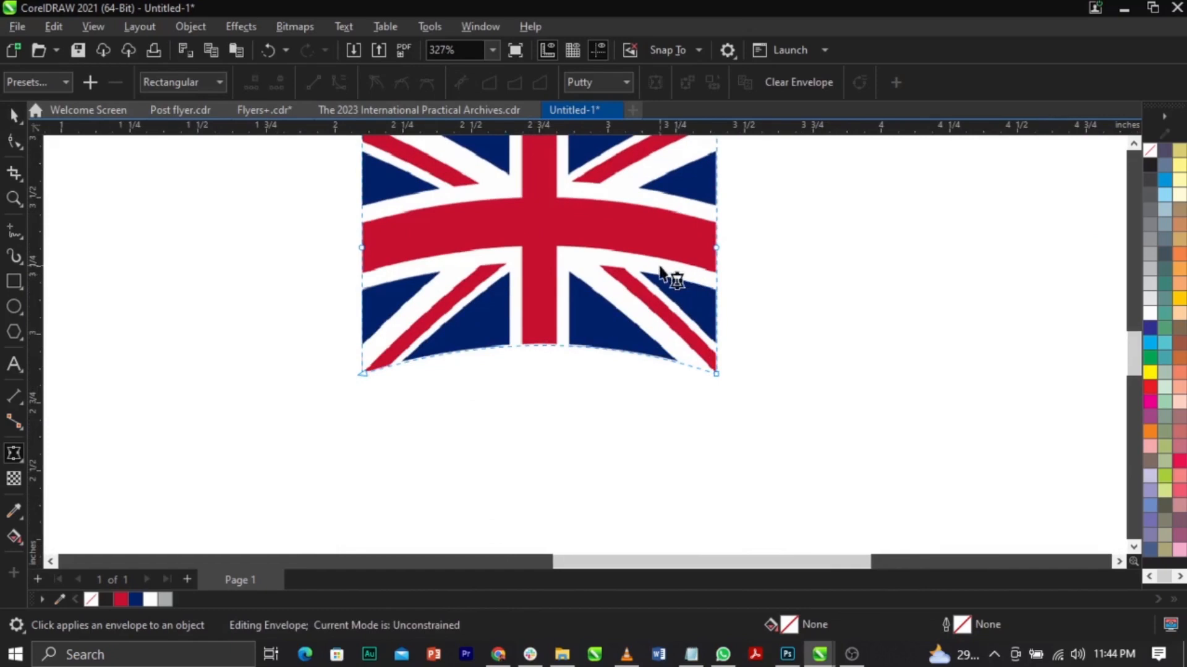
Step: Curve both sides of the flag's envelope slightly inward
scroll(362, 247, down, 1)
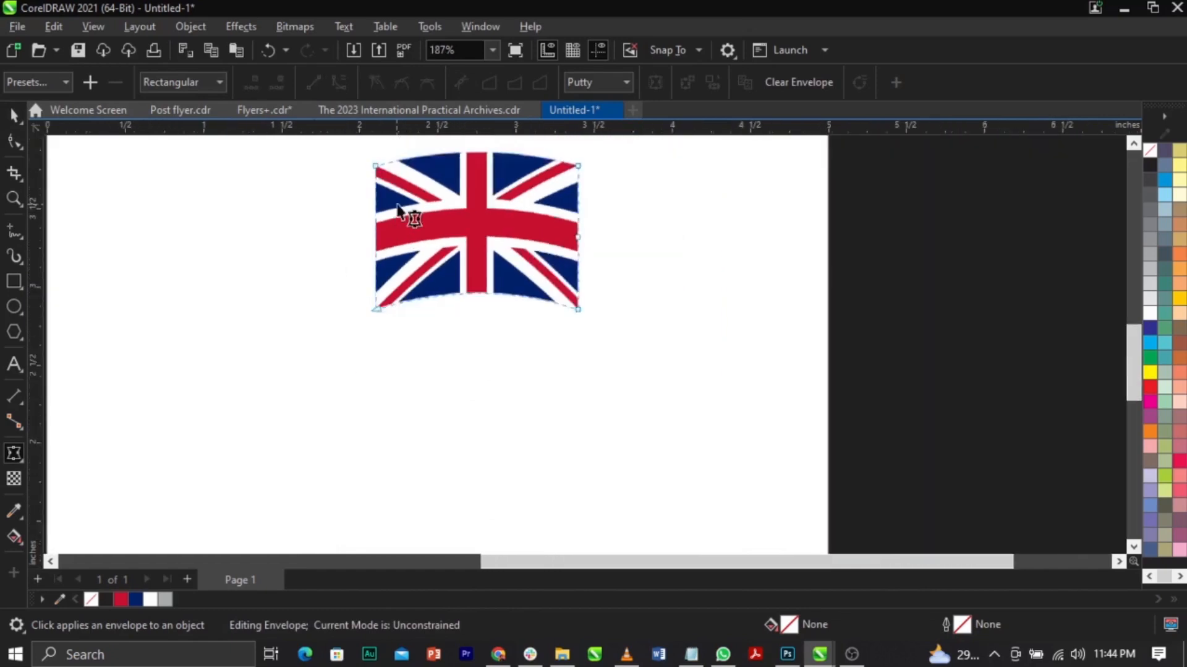
scroll(371, 257, up, 2)
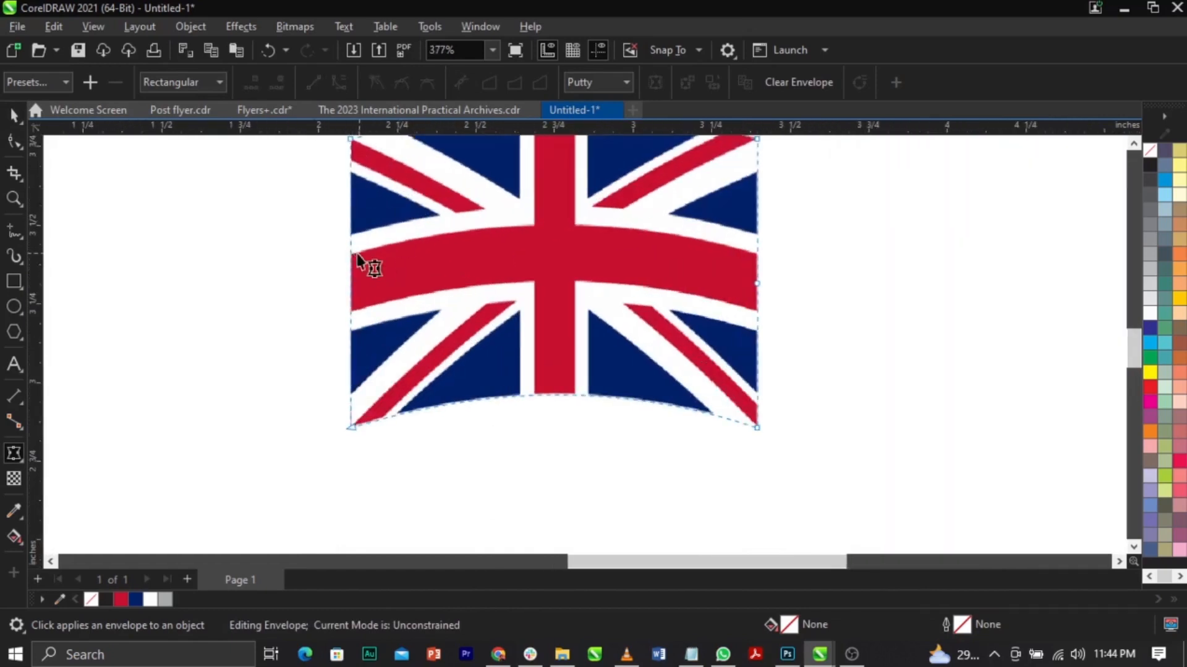
drag(351, 252, 360, 255)
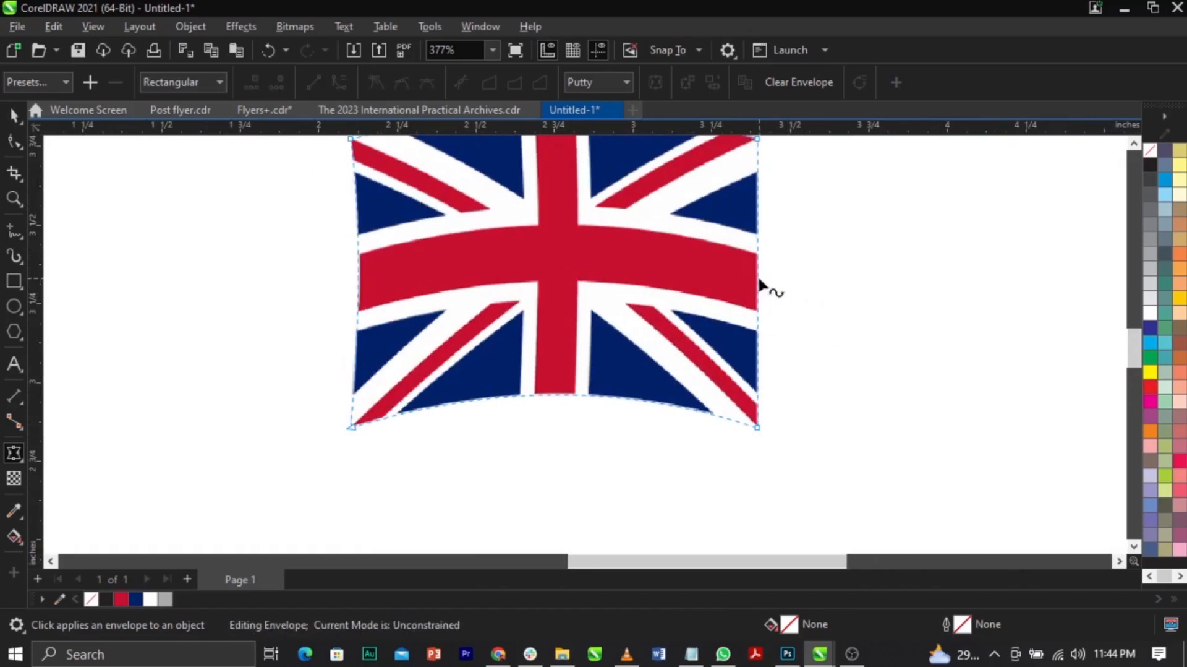
drag(762, 284, 761, 291)
scroll(605, 291, down, 2)
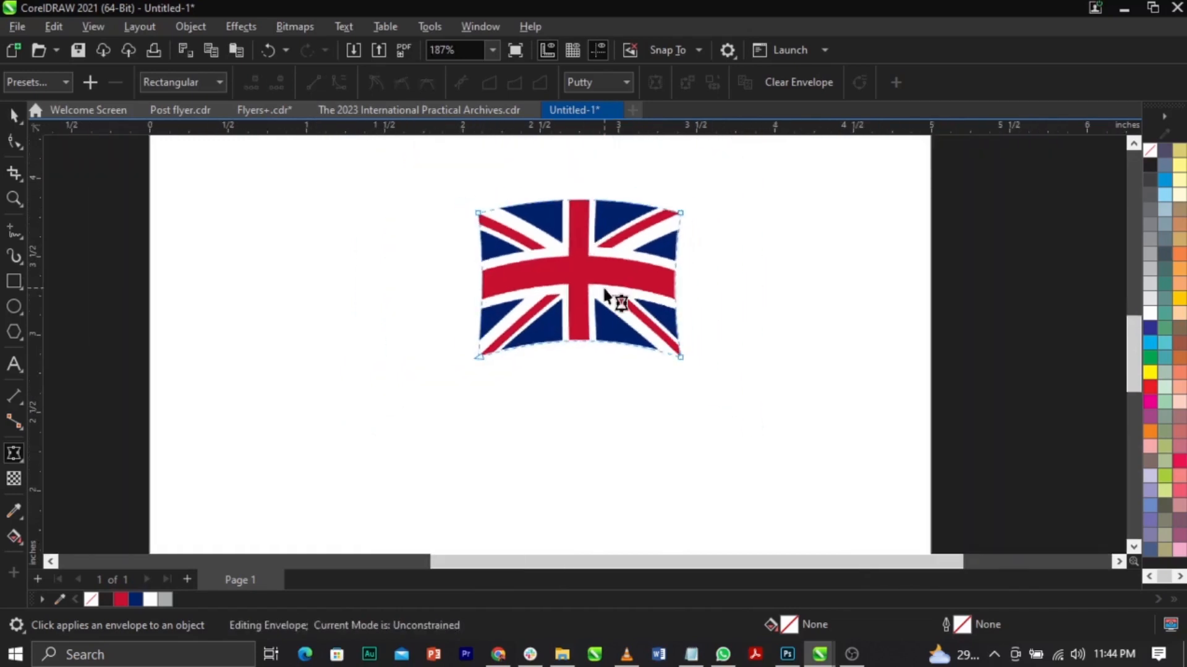
Step: Scale the enveloped flag down about its centre to 82.9%, about 1.08 by 0.83 inches
key(space)
click(635, 289)
scroll(553, 267, down, 2)
key(z)
drag(446, 217, 694, 350)
key(space)
click(647, 360)
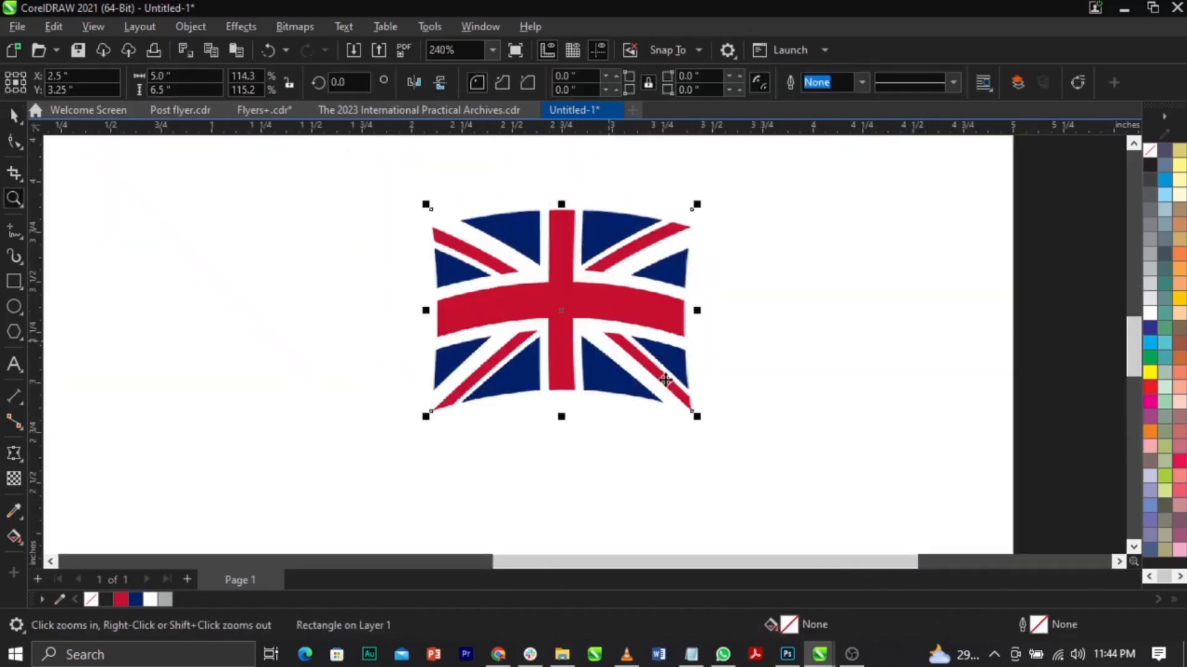
drag(697, 416, 679, 413)
click(650, 360)
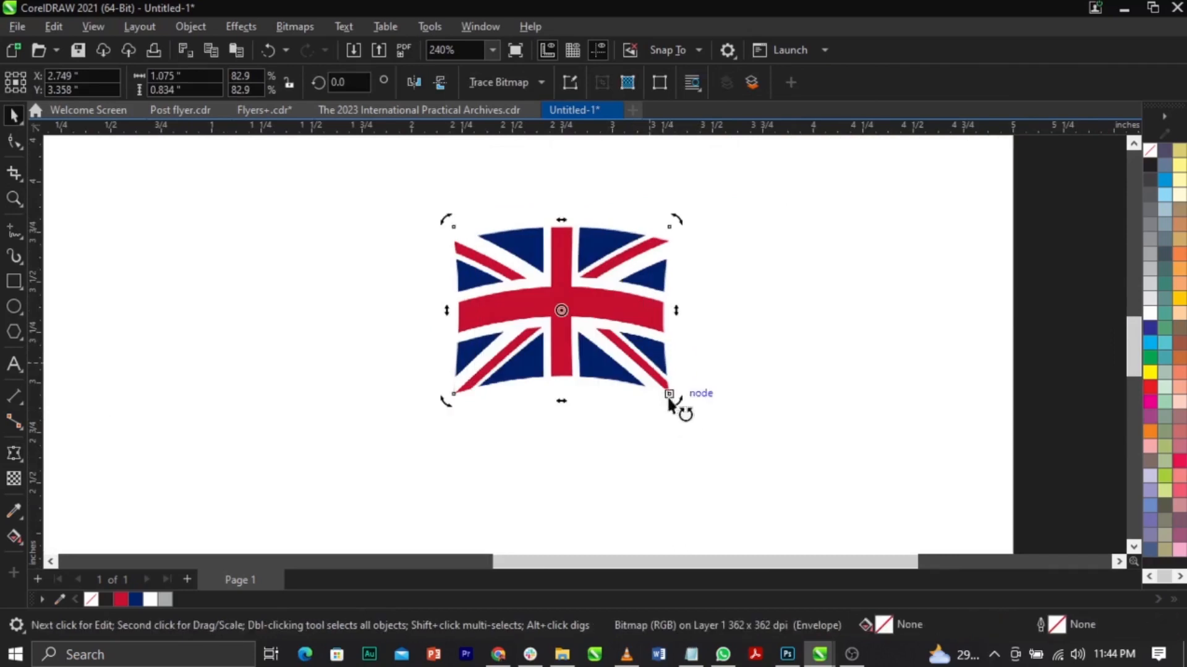
Step: Rotate the flag counterclockwise by about 32.4 degrees and scale it down to 70.8%
drag(676, 410, 637, 326)
click(664, 334)
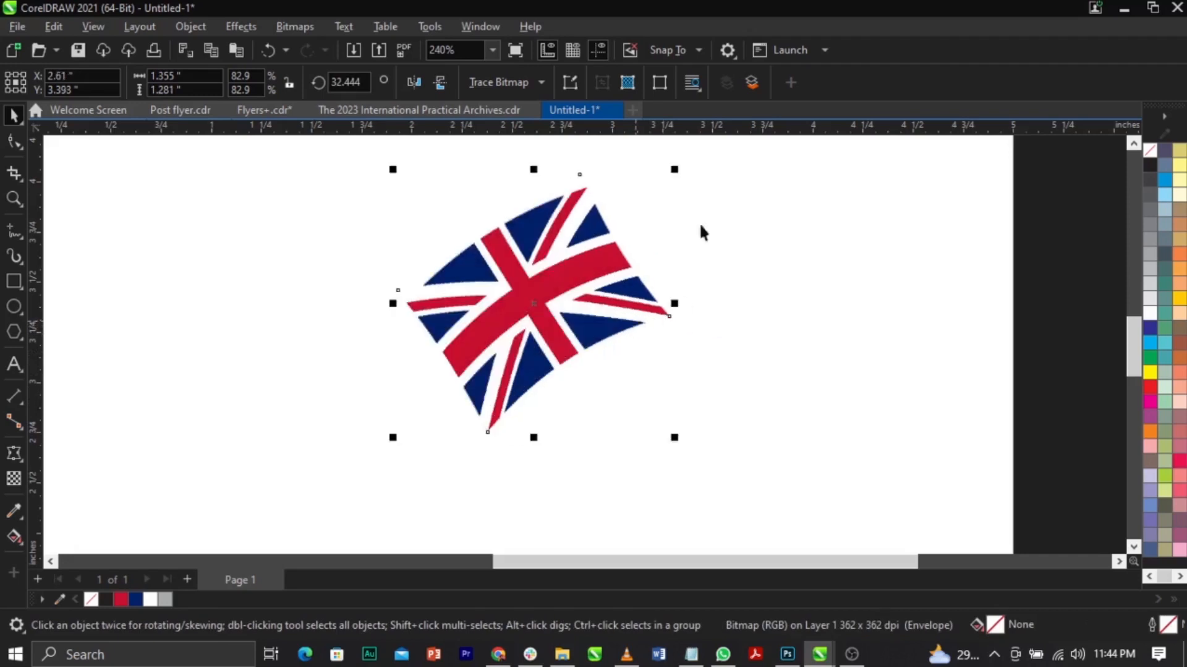
click(763, 275)
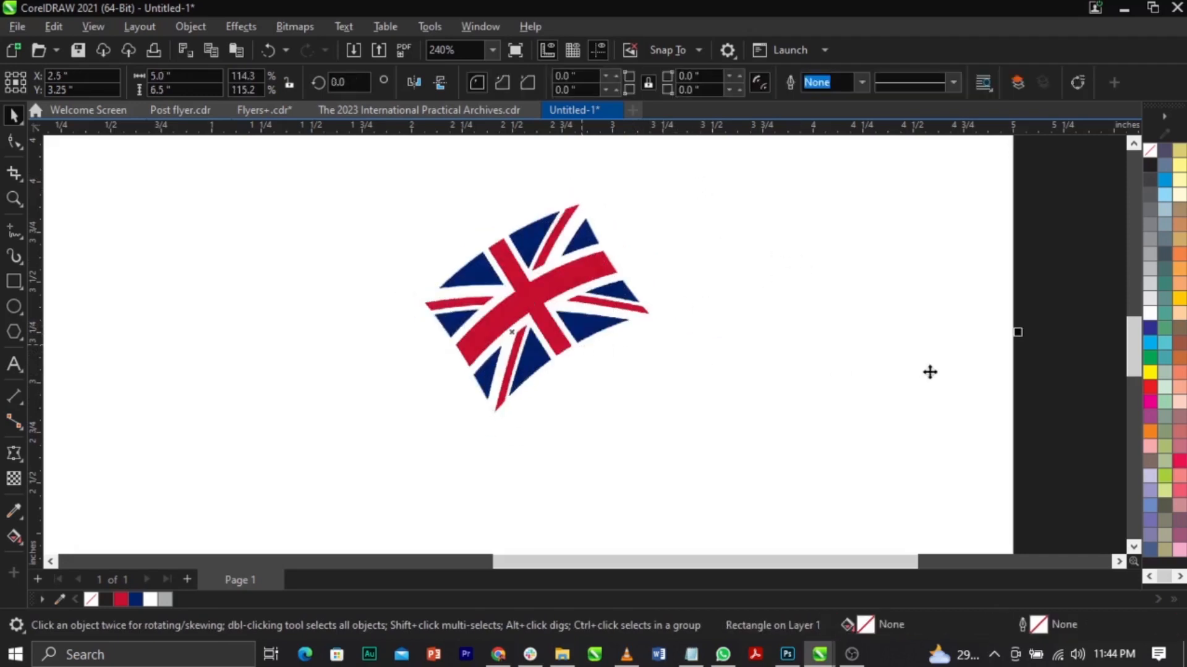
click(1024, 360)
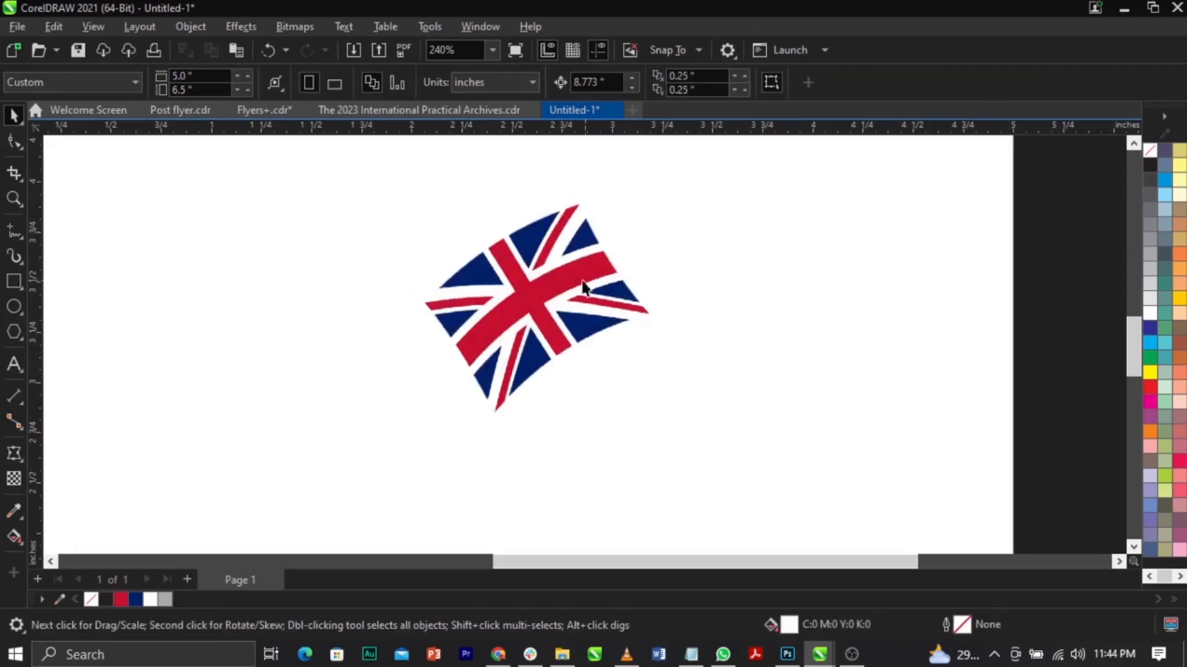
click(585, 285)
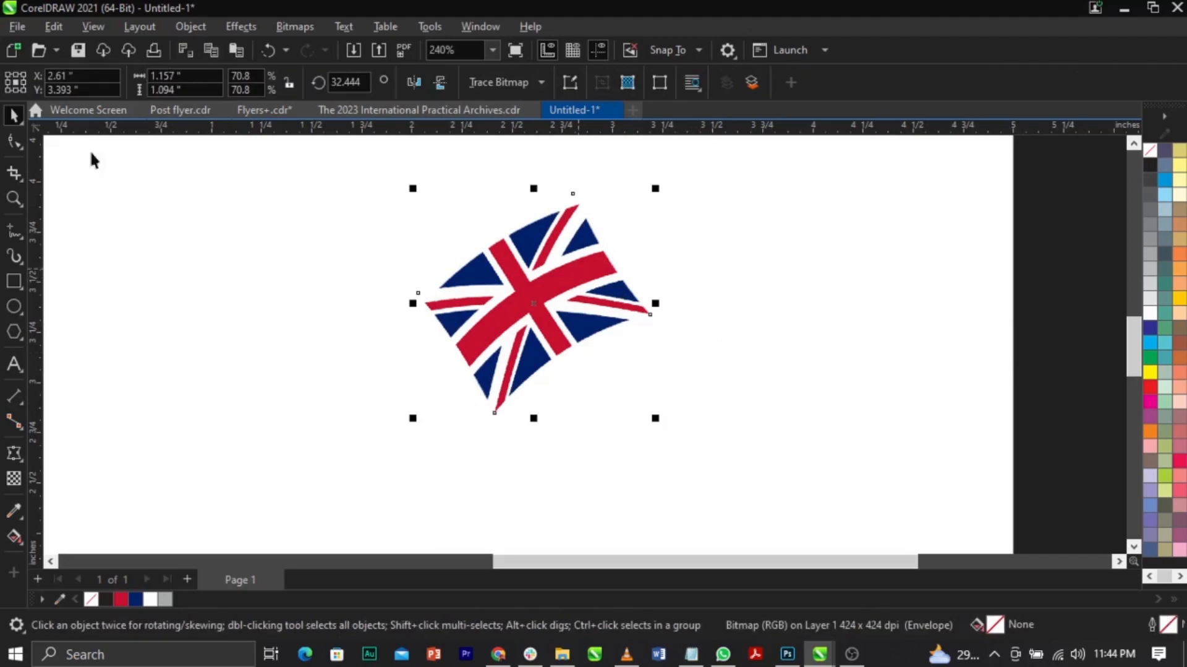
Step: Move the waving flag off the page, beyond its right edge
click(14, 233)
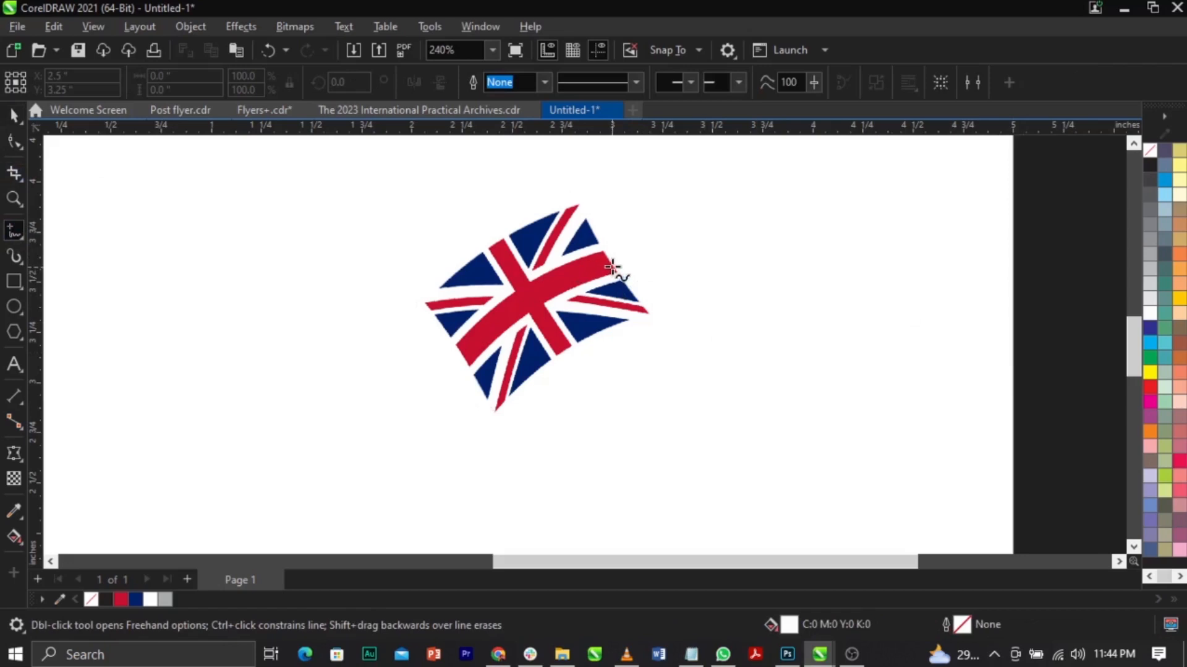
key(space)
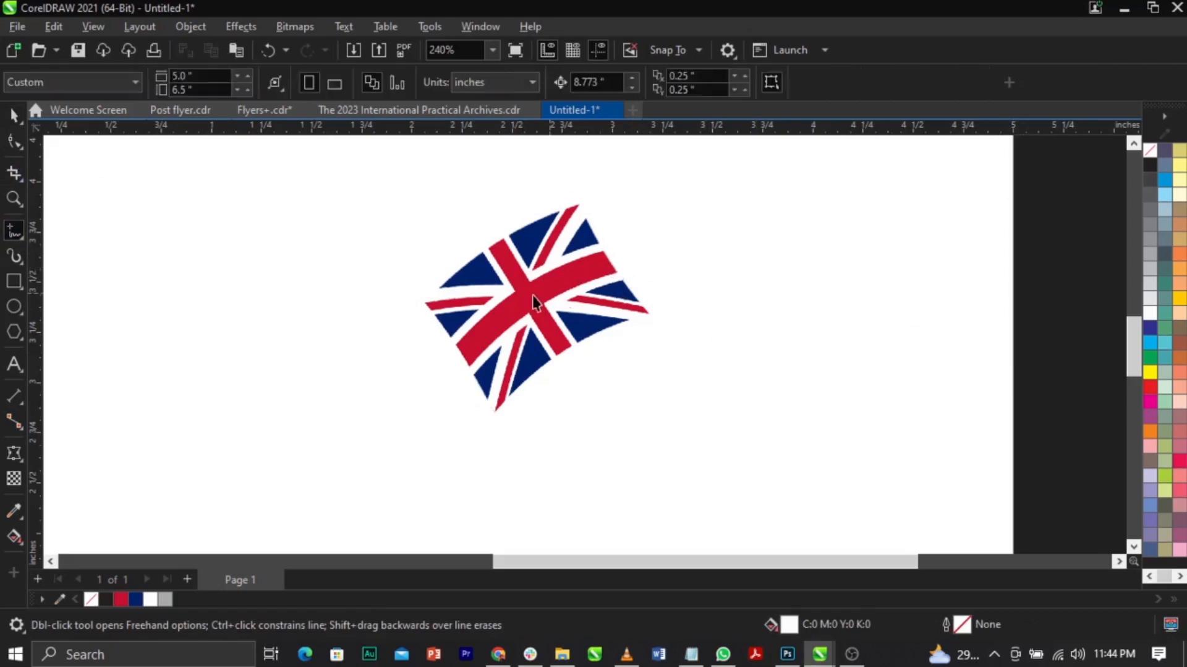
scroll(532, 295, down, 4)
mouse_move(530, 300)
mouse_down()
mouse_move(776, 298)
mouse_move(718, 287)
mouse_up()
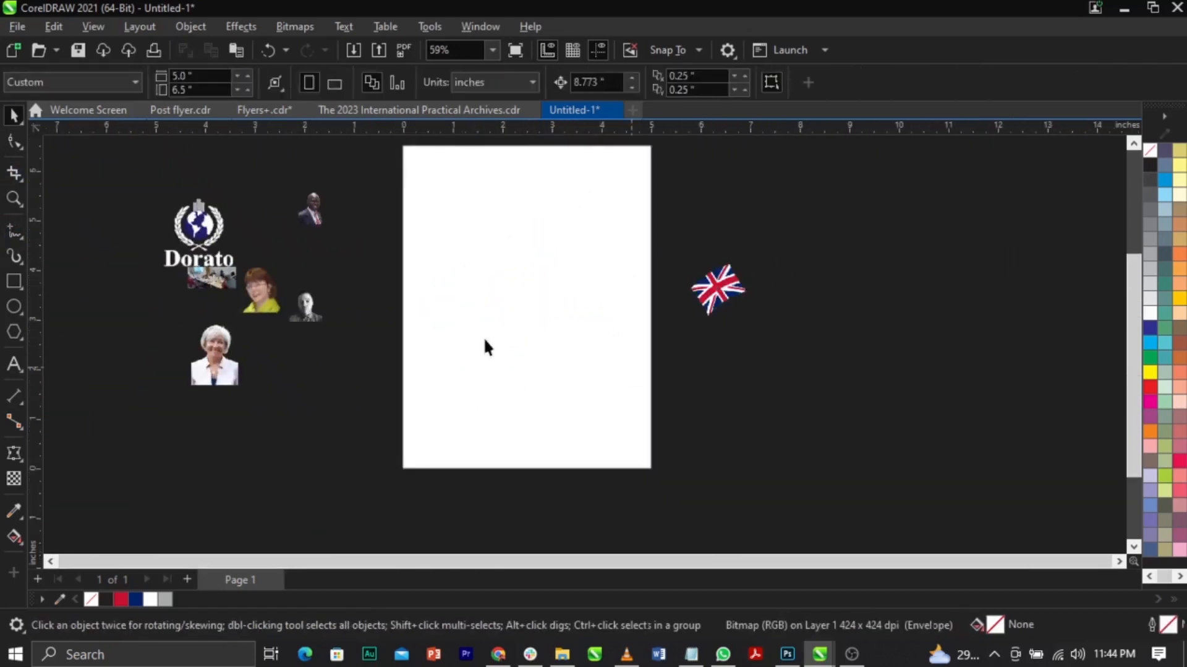
Step: Shorten the page-sized rectangle from below to about 2.68 inches tall and give it a 60% black hairline outline
click(483, 337)
drag(527, 475, 555, 283)
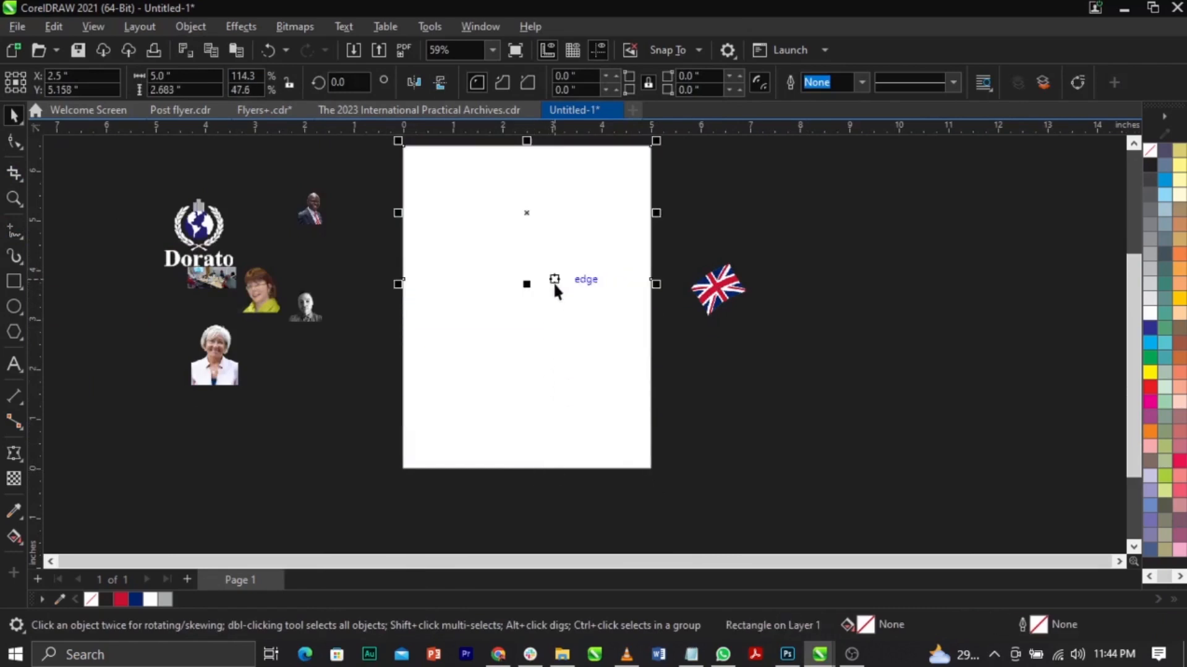
scroll(532, 147, up, 1)
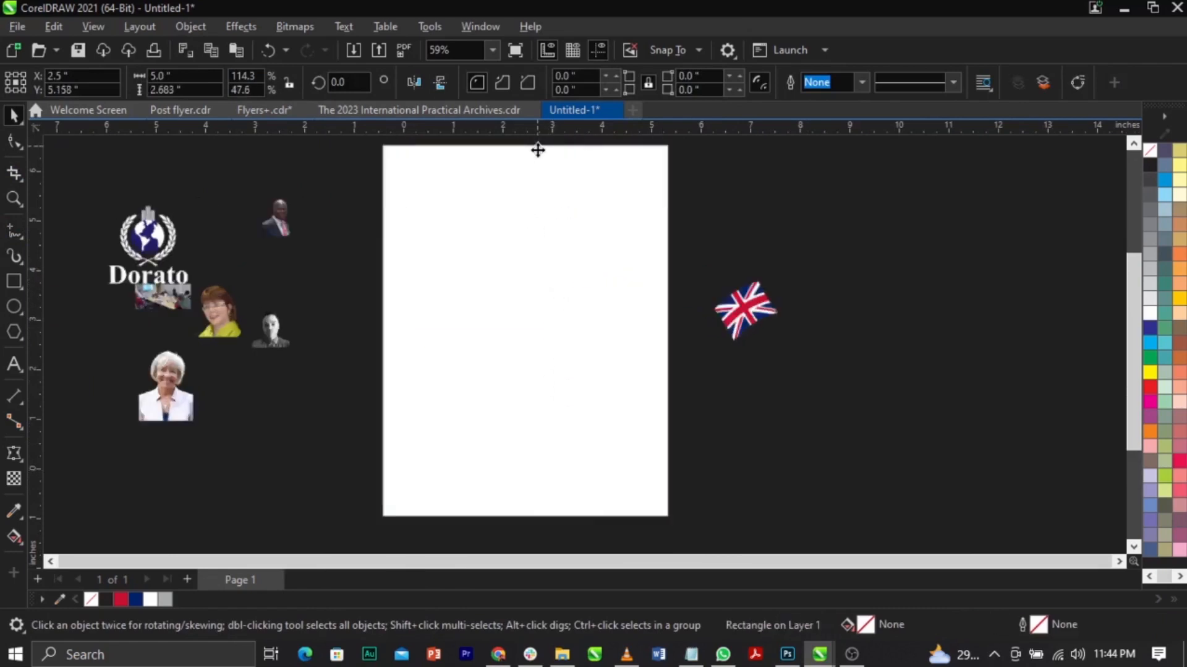
right_click(1149, 217)
click(1144, 228)
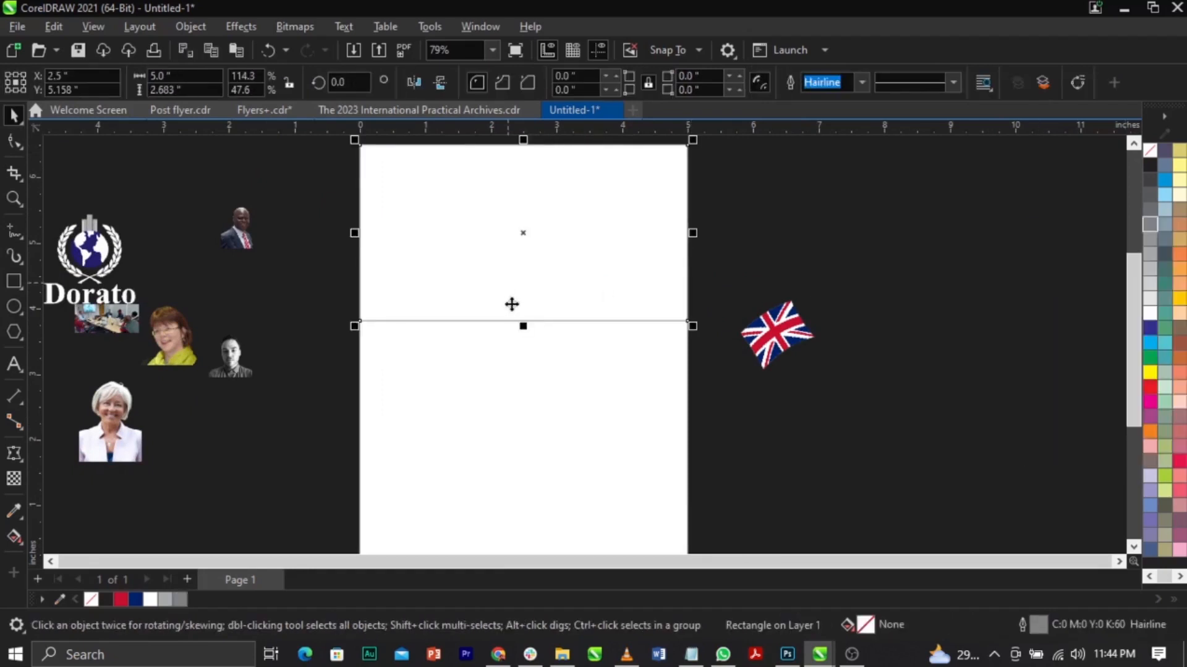
Step: Adjust the lower edge of the outlined rectangle so it is about 2.49 inches tall
mouse_move(524, 325)
mouse_down()
mouse_move(530, 313)
mouse_move(532, 340)
mouse_up()
click(703, 374)
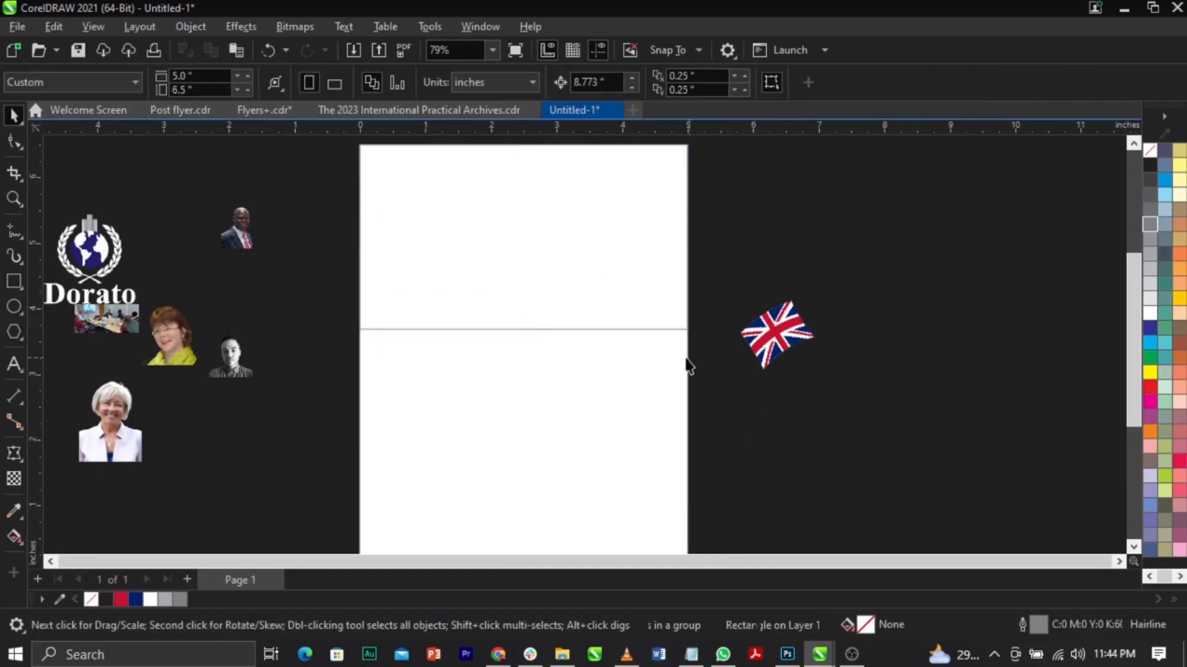
scroll(692, 365, down, 1)
key(z)
drag(394, 184, 723, 527)
key(space)
click(617, 300)
scroll(616, 299, up, 1)
drag(610, 330, 609, 312)
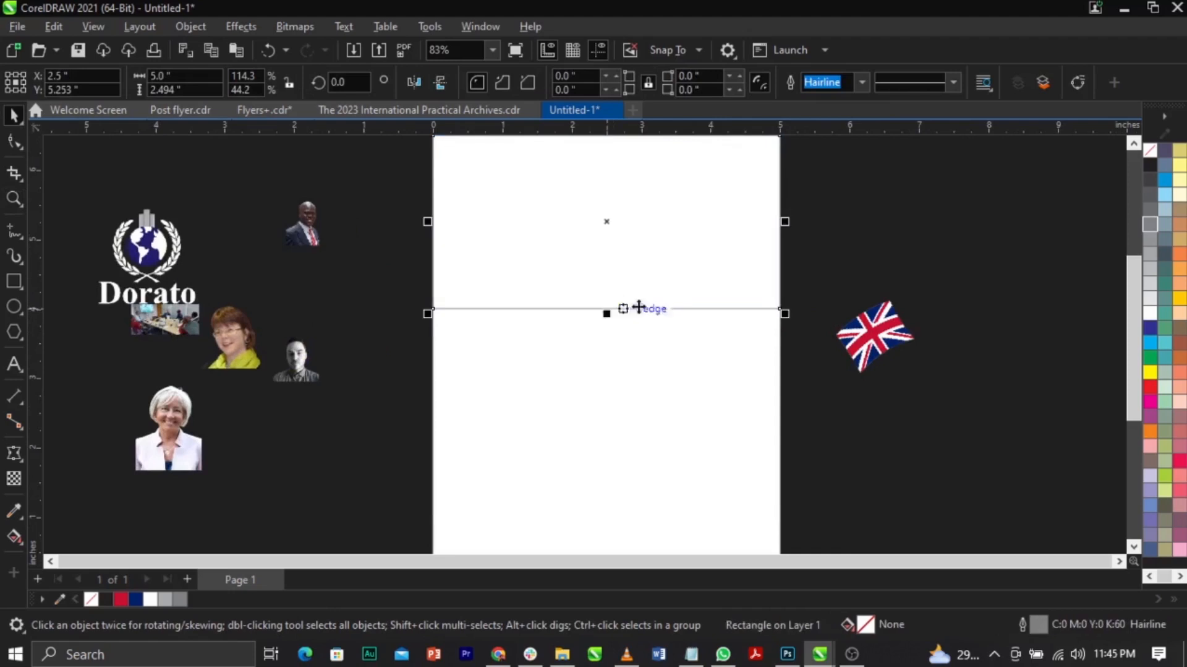
Step: Convert the outlined rectangle to curves and raise its lower-right node so the bottom edge slants upward to the right
scroll(732, 223, up, 1)
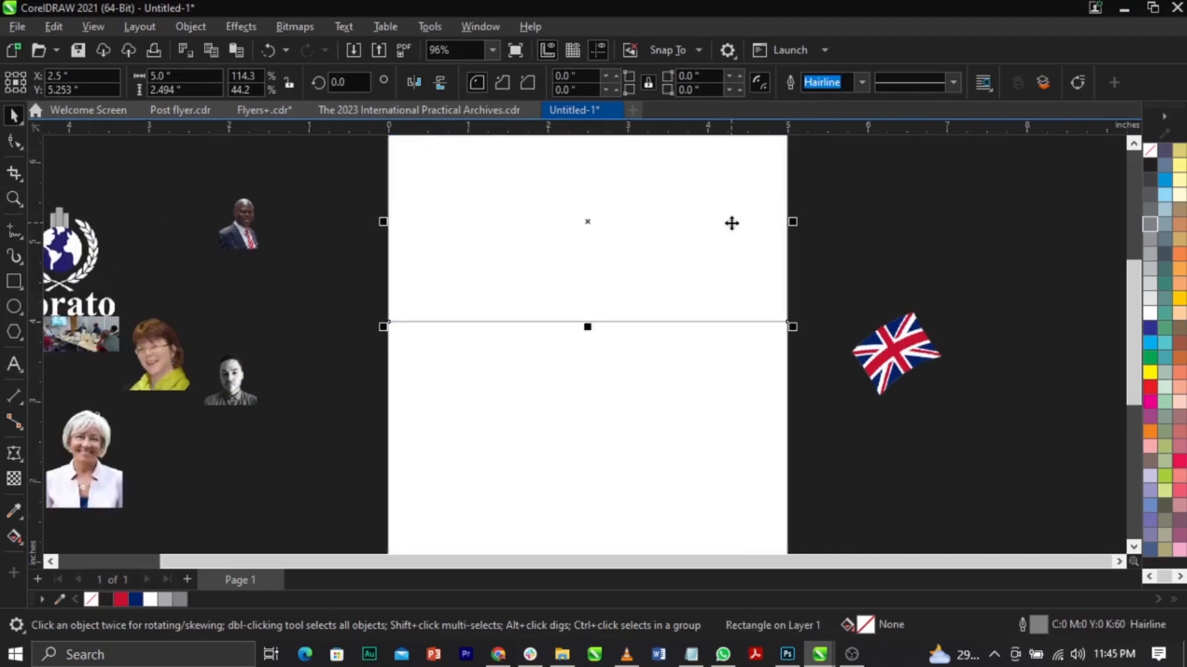
click(16, 145)
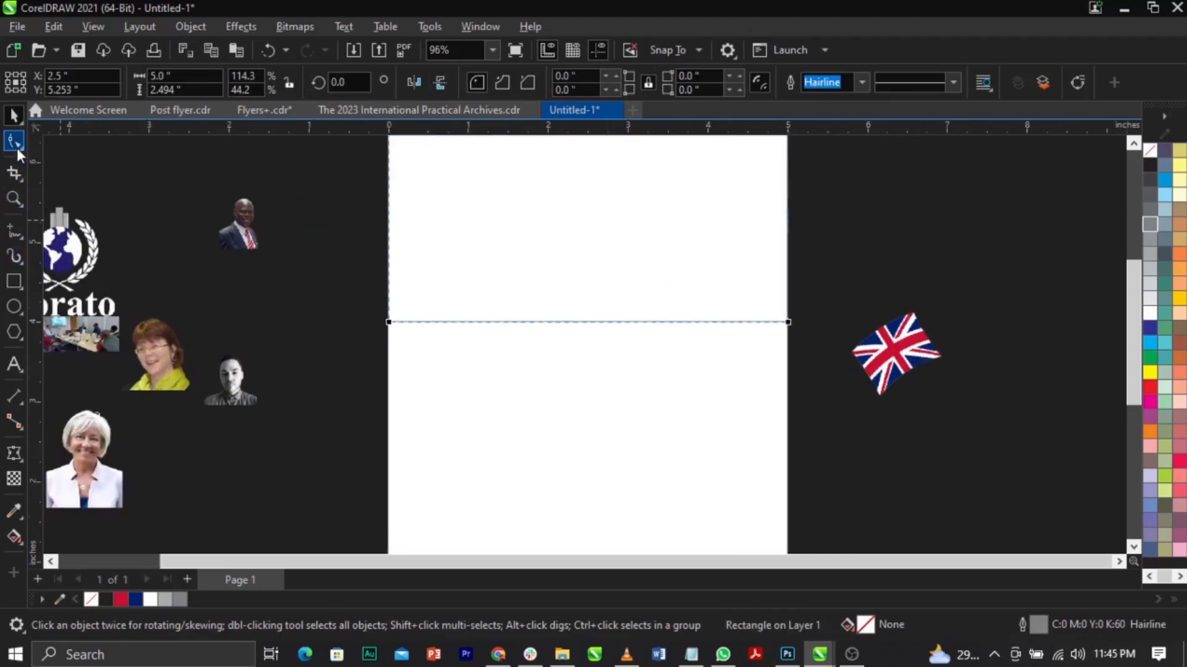
right_click(596, 252)
click(667, 159)
scroll(657, 348, down, 1)
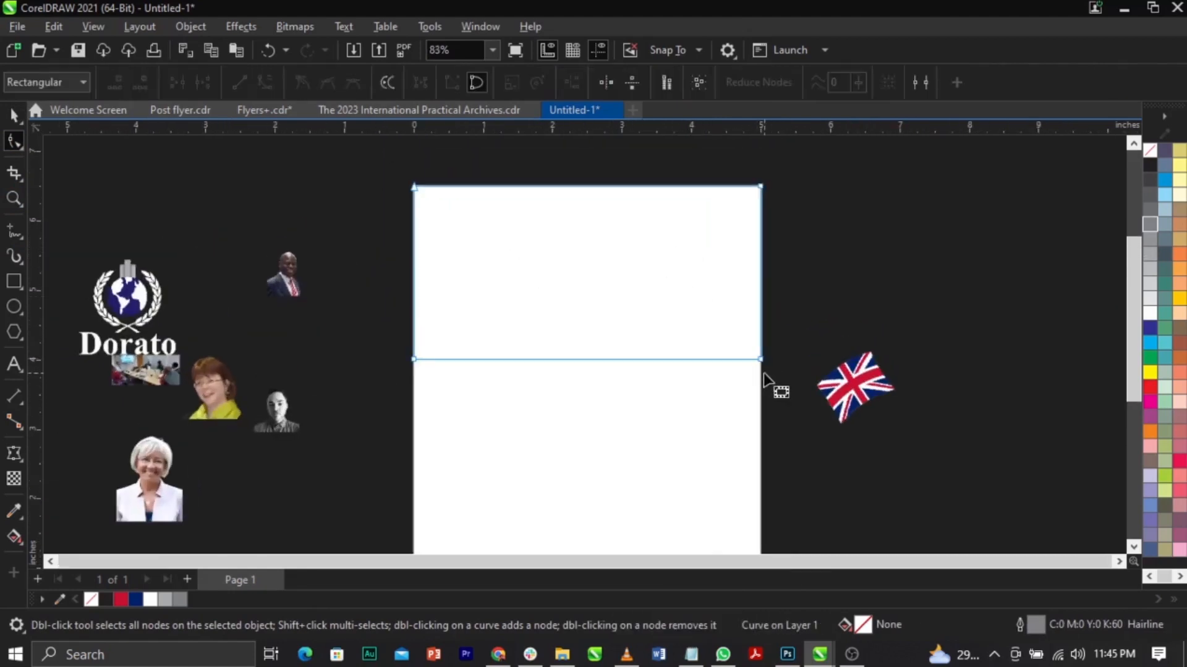
drag(761, 360, 760, 330)
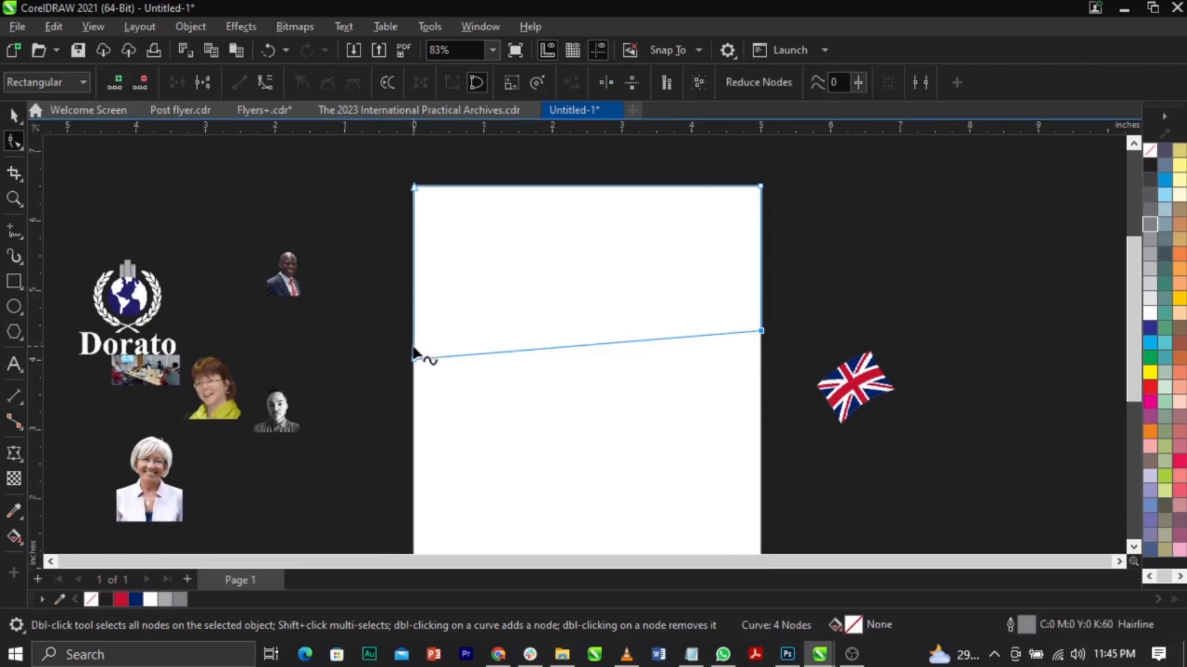
Step: Lower the header shape's lower-left node, convert its bottom edge to a curve and bend it into a gentle S-wave rising to the right
drag(413, 359, 414, 378)
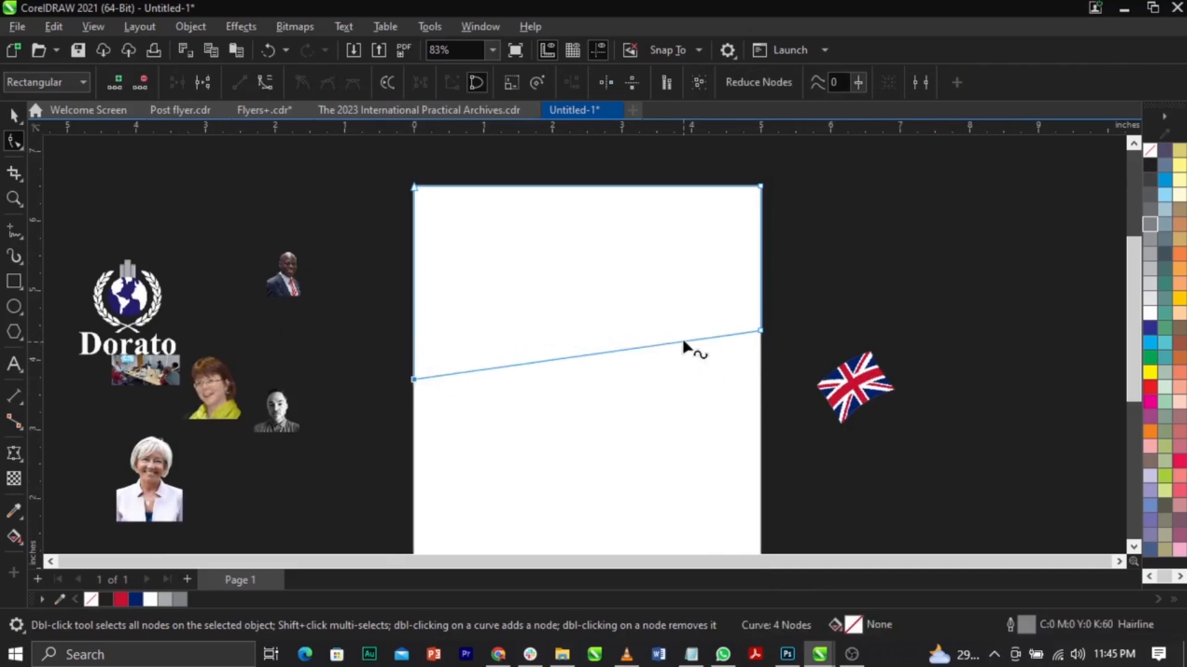
right_click(682, 342)
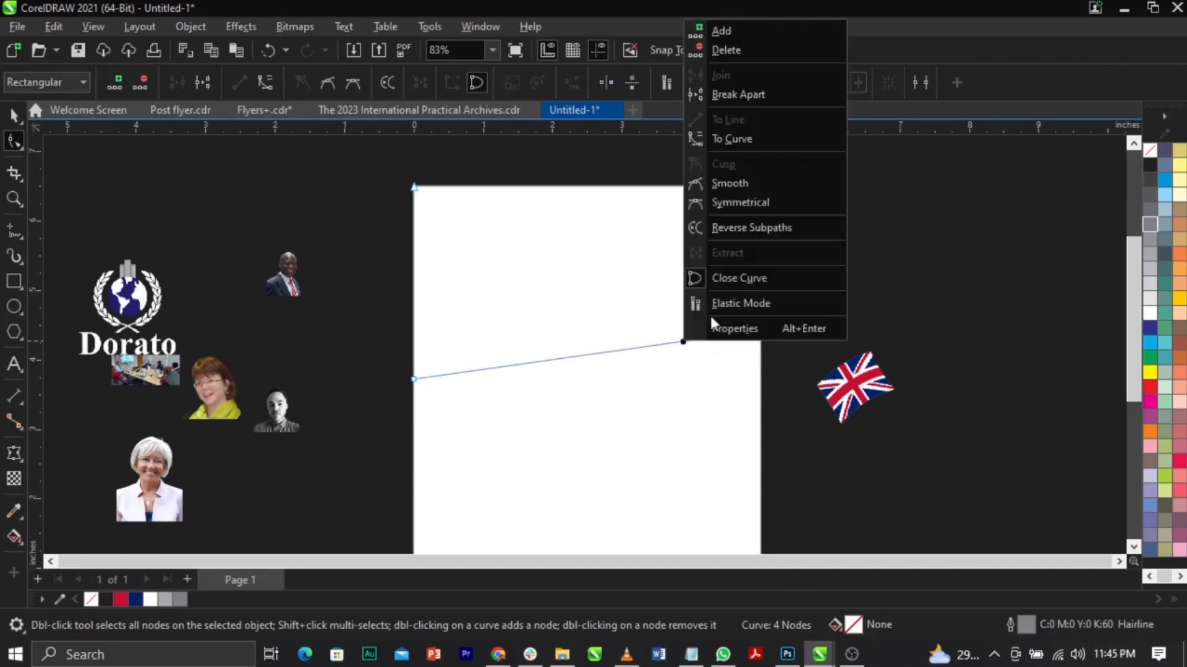
click(747, 138)
drag(647, 343, 584, 312)
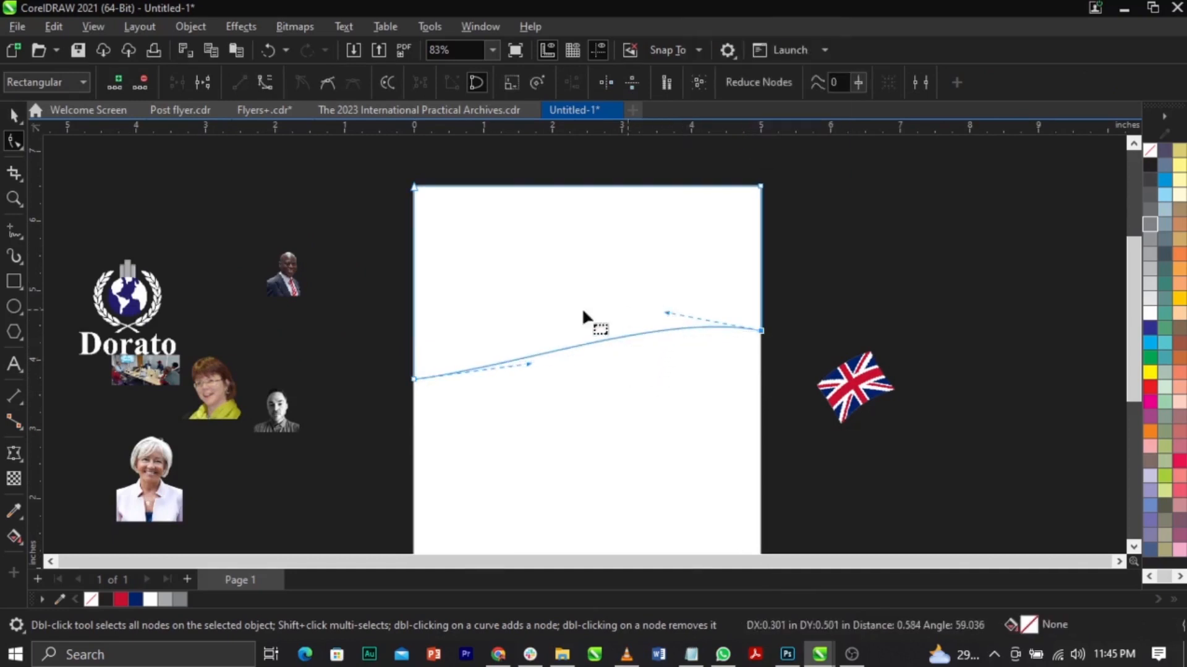
drag(522, 365, 523, 406)
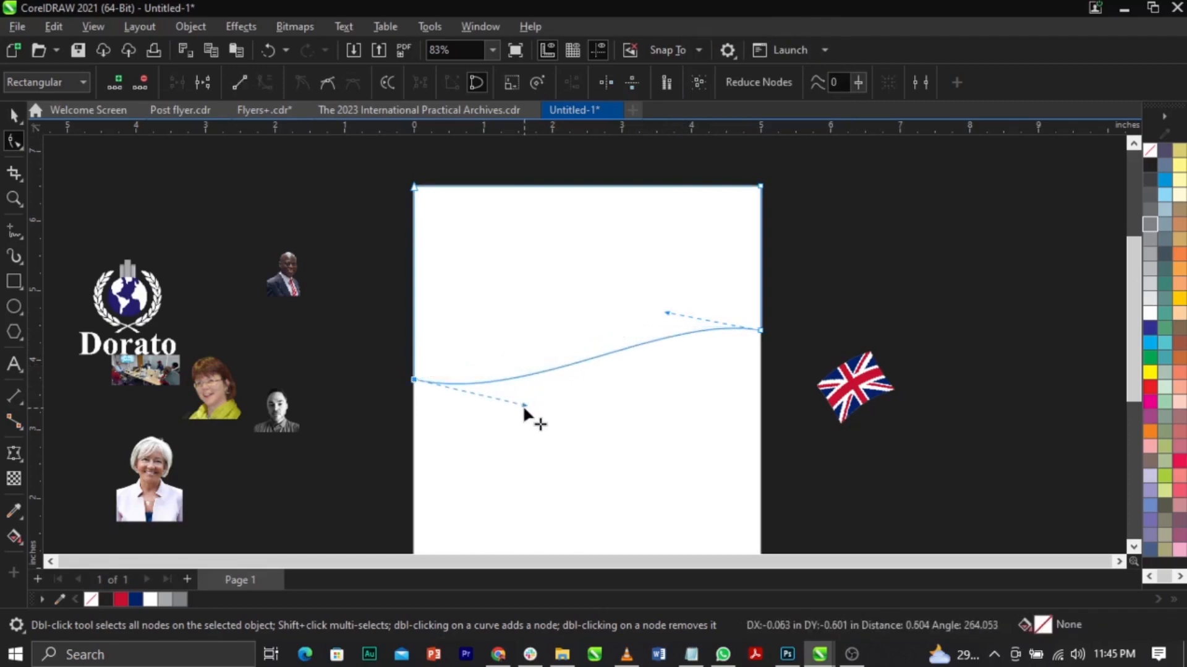
Step: Move the waving flag onto the wavy line and centre it horizontally with the header shape
key(space)
drag(856, 396, 611, 355)
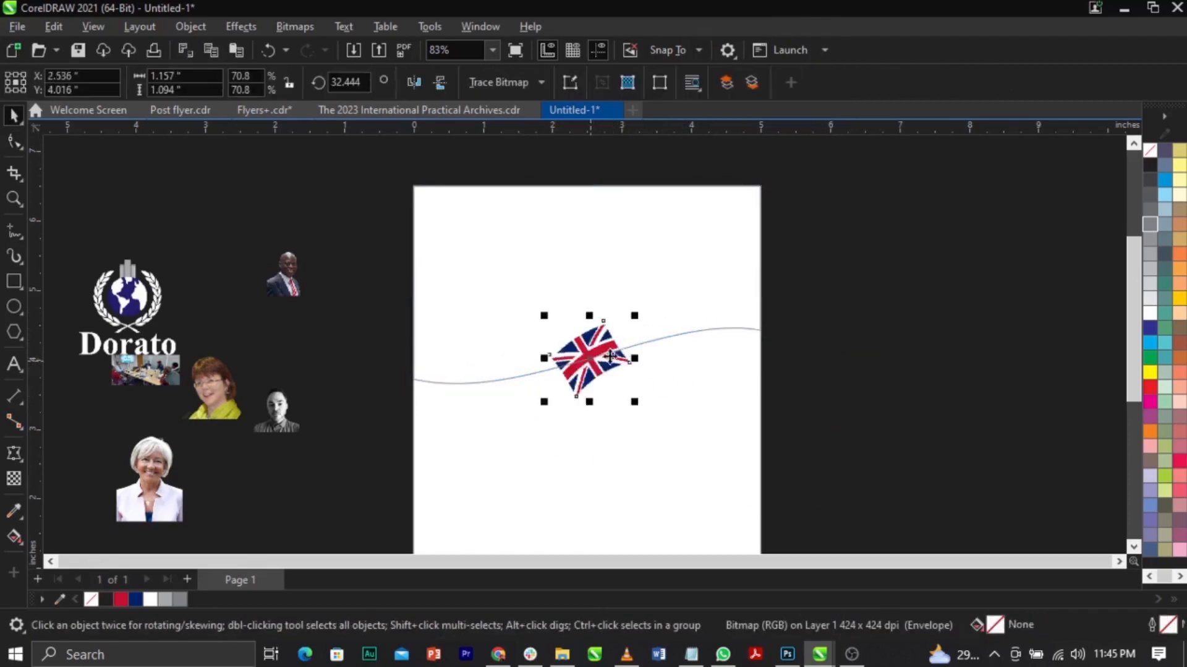
shift+click(755, 325)
key(c)
click(843, 351)
scroll(576, 339, up, 2)
click(604, 421)
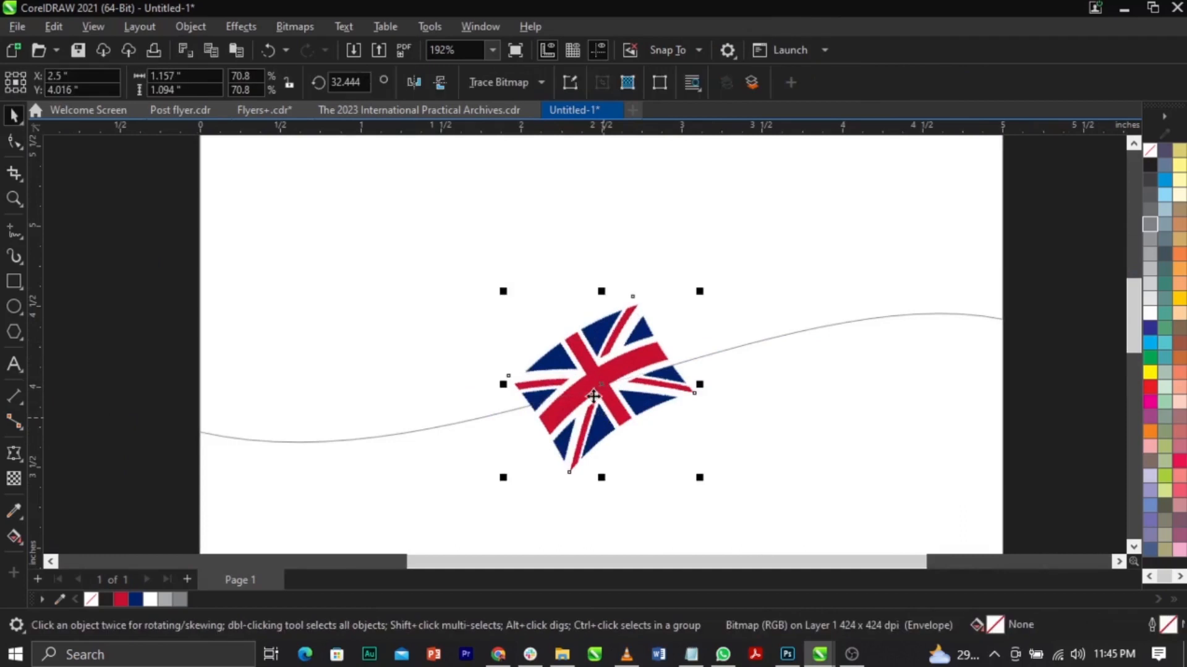
Step: Draw an unfilled freehand triangle, about 2.7 by 0.95 inches, joining the flag's right side, the curve's right end and the flag's bottom corner
click(10, 235)
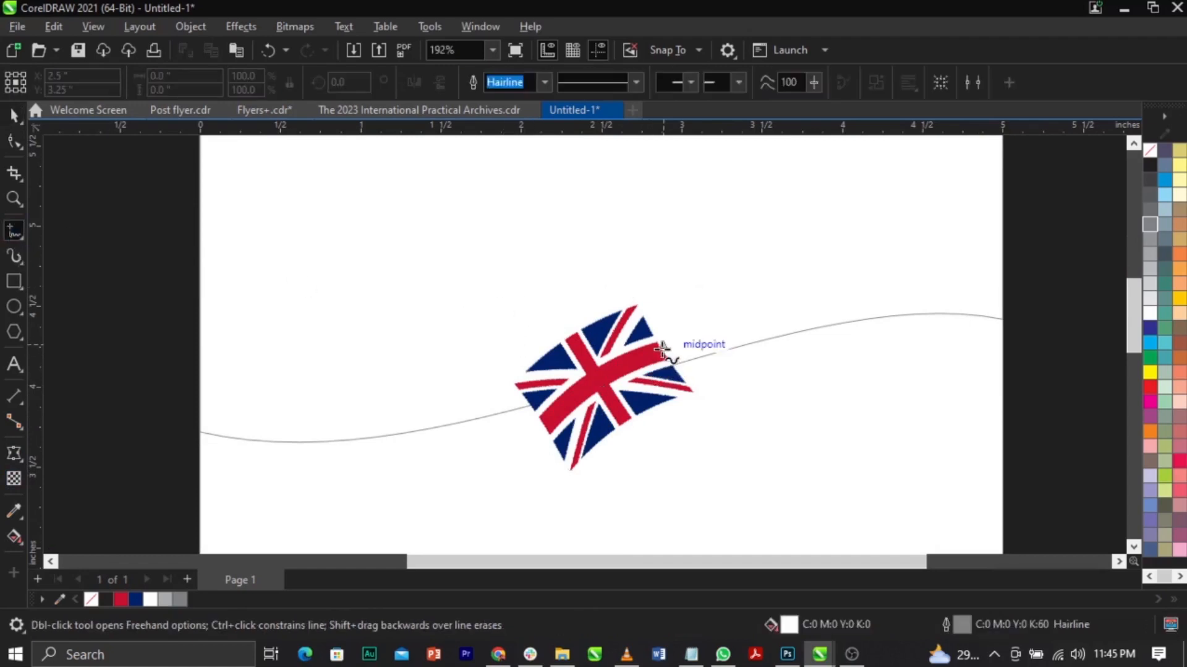
click(661, 346)
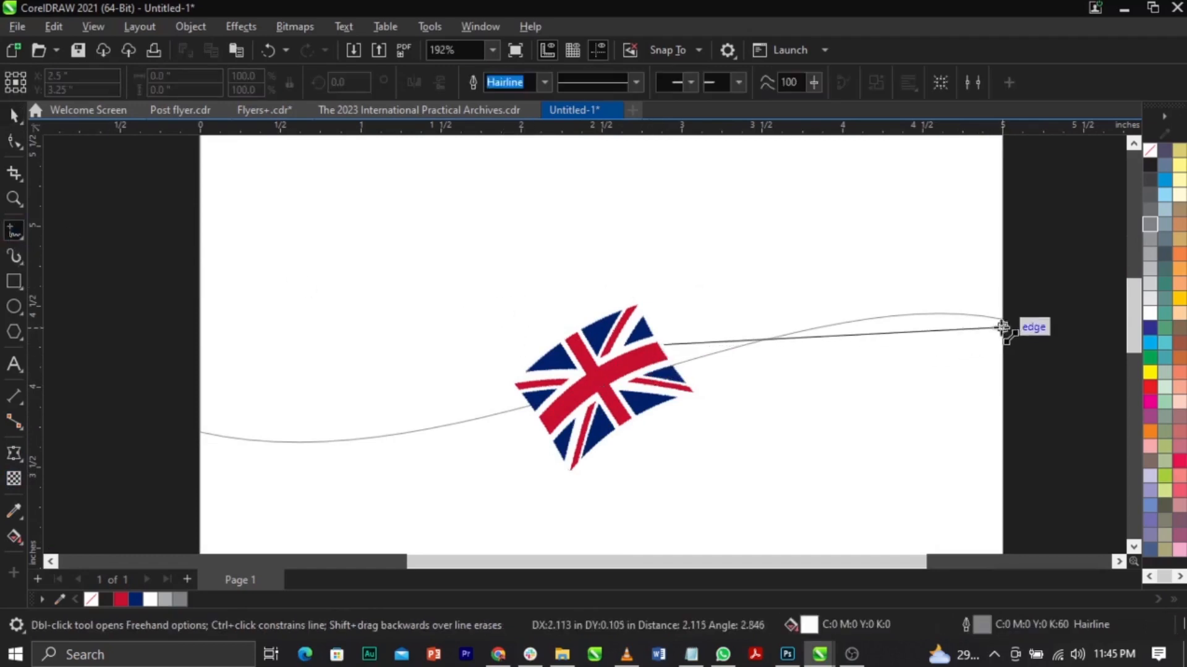
double_click(1004, 319)
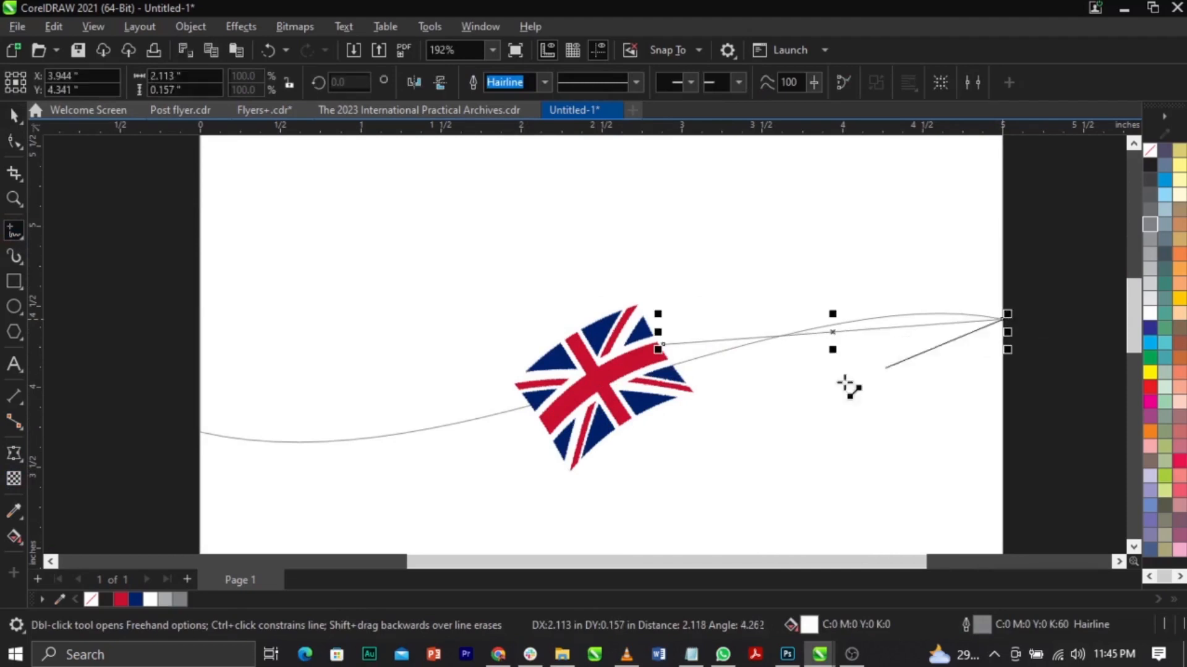
click(570, 472)
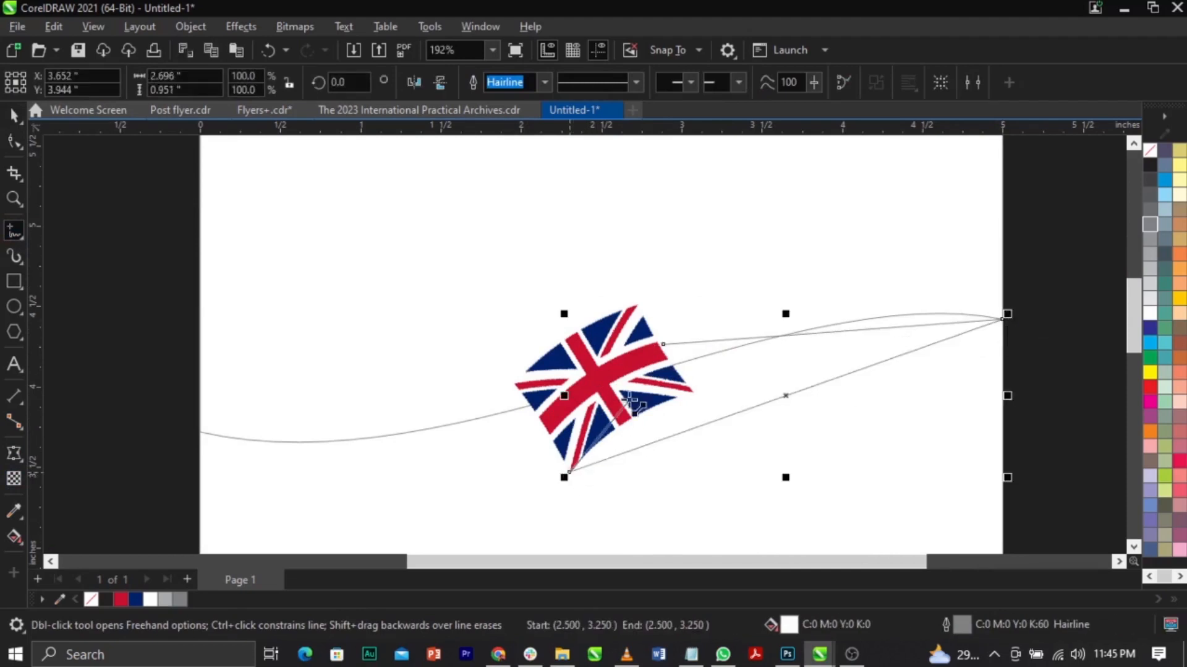
key(space)
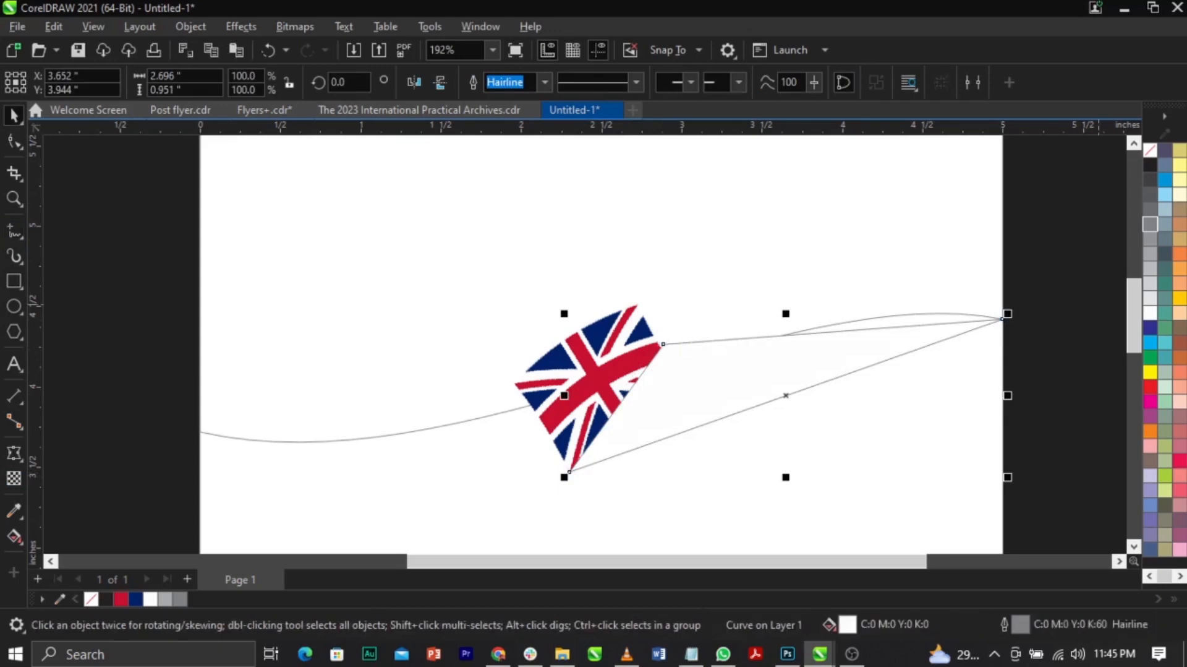
click(1151, 153)
Step: Move the triangle's upper-left node onto the flag's right edge, at the end of the wide red stripe
scroll(622, 356, up, 2)
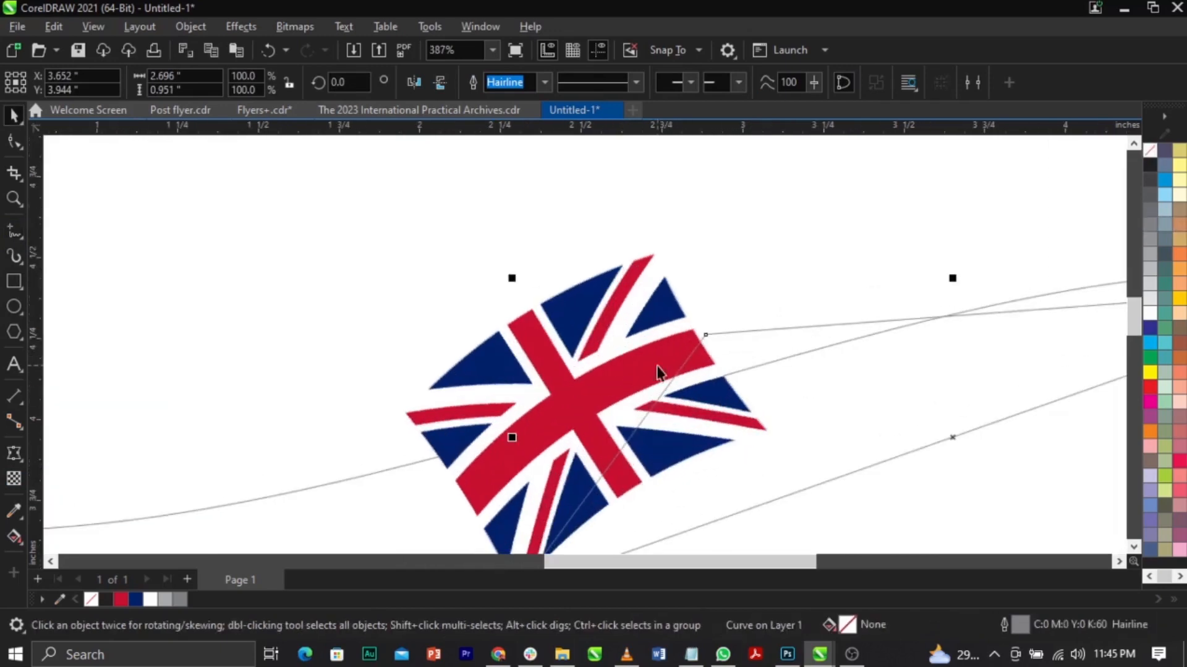
click(13, 142)
scroll(636, 324, up, 3)
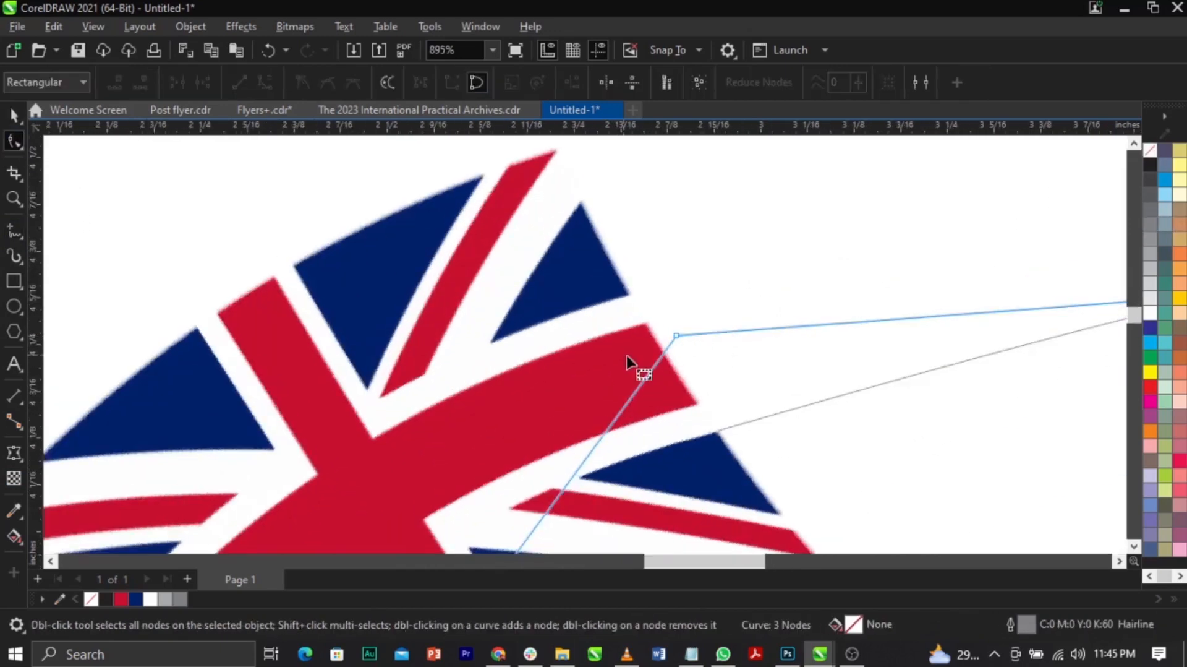
click(664, 337)
drag(662, 337, 687, 395)
scroll(664, 350, down, 5)
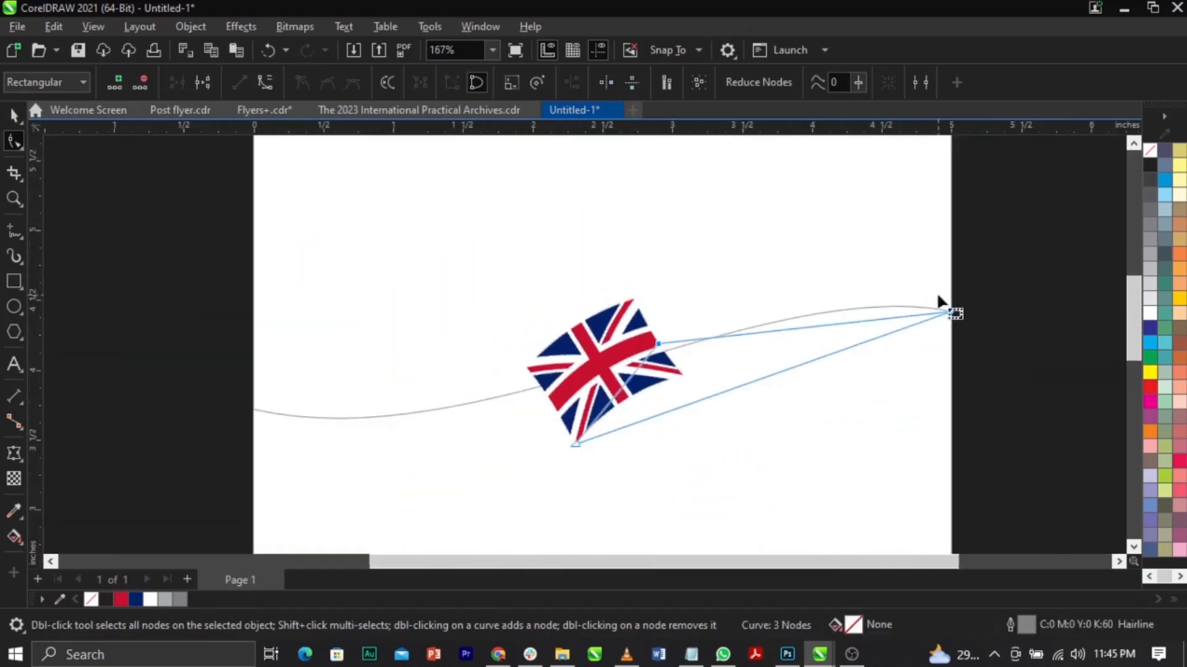
Step: Convert the triangle's upper and lower long sides to curves and bow both upward into a ribbon
right_click(851, 336)
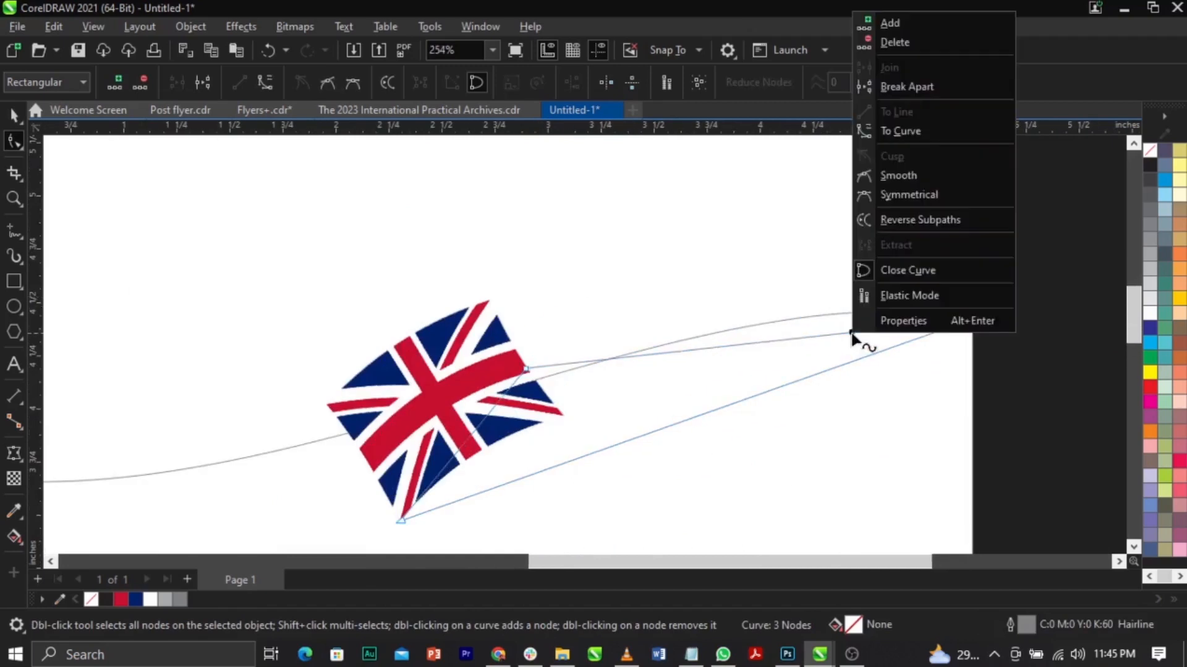
click(918, 133)
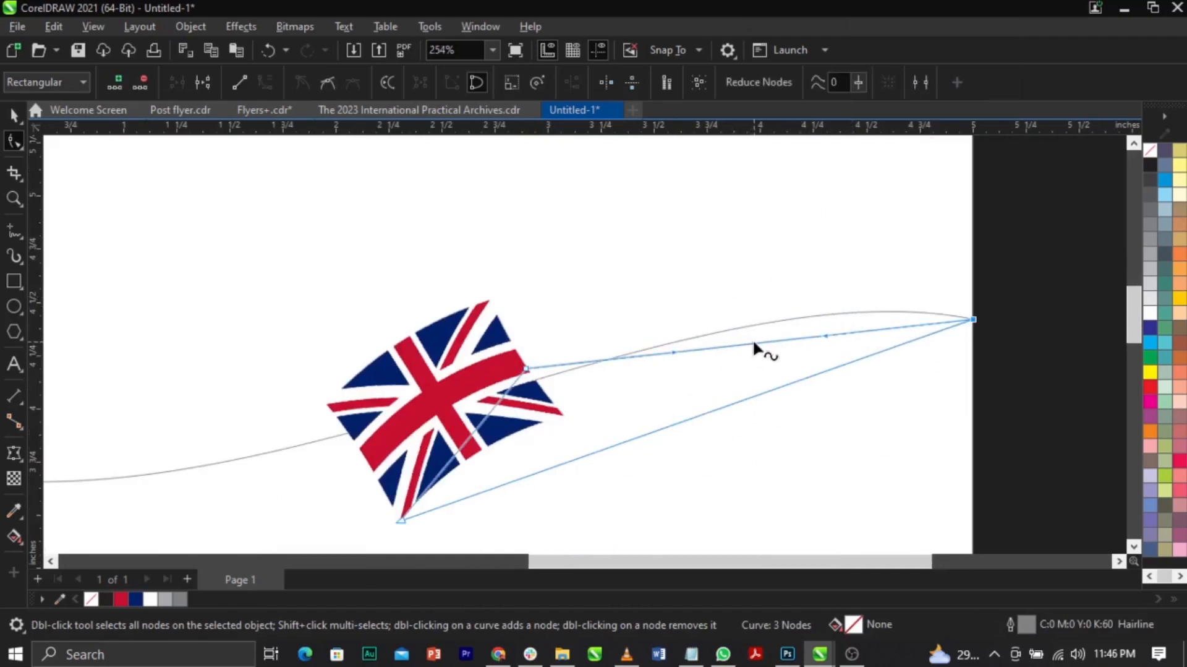
drag(754, 340, 757, 300)
right_click(753, 400)
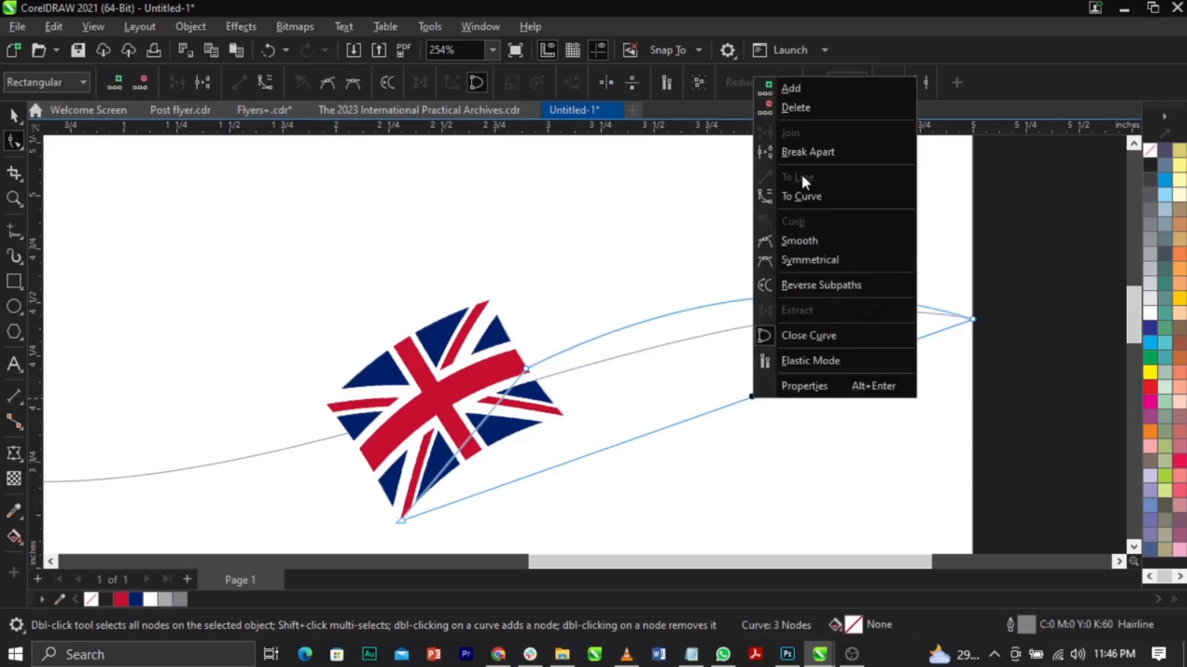
click(808, 187)
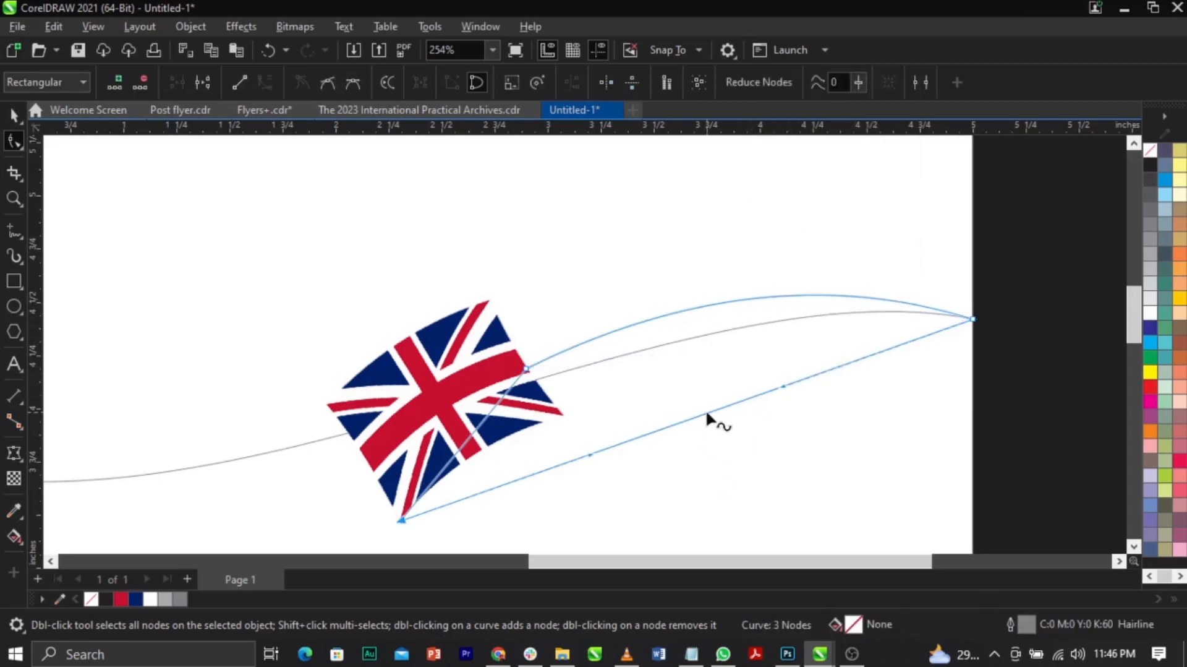
drag(778, 386, 767, 342)
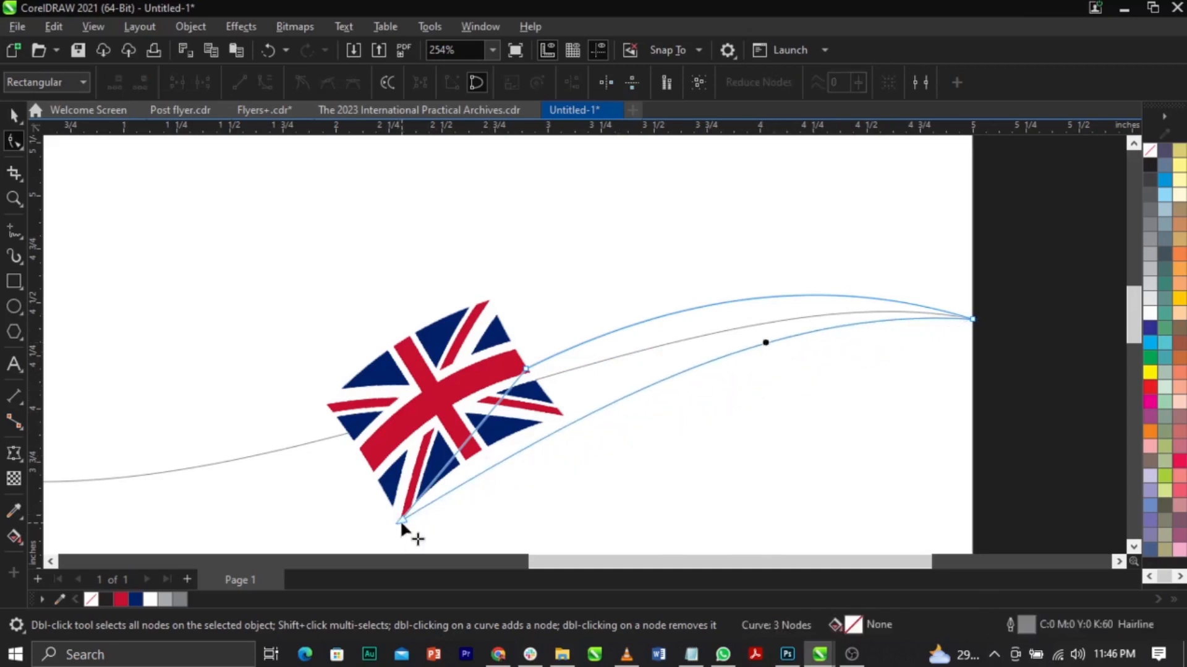
Step: Adjust the lower curve's control handles so the ribbon bulges at the flag's bottom corner and sweeps smoothly to the page's right edge
scroll(400, 519, up, 3)
click(403, 498)
scroll(544, 393, down, 2)
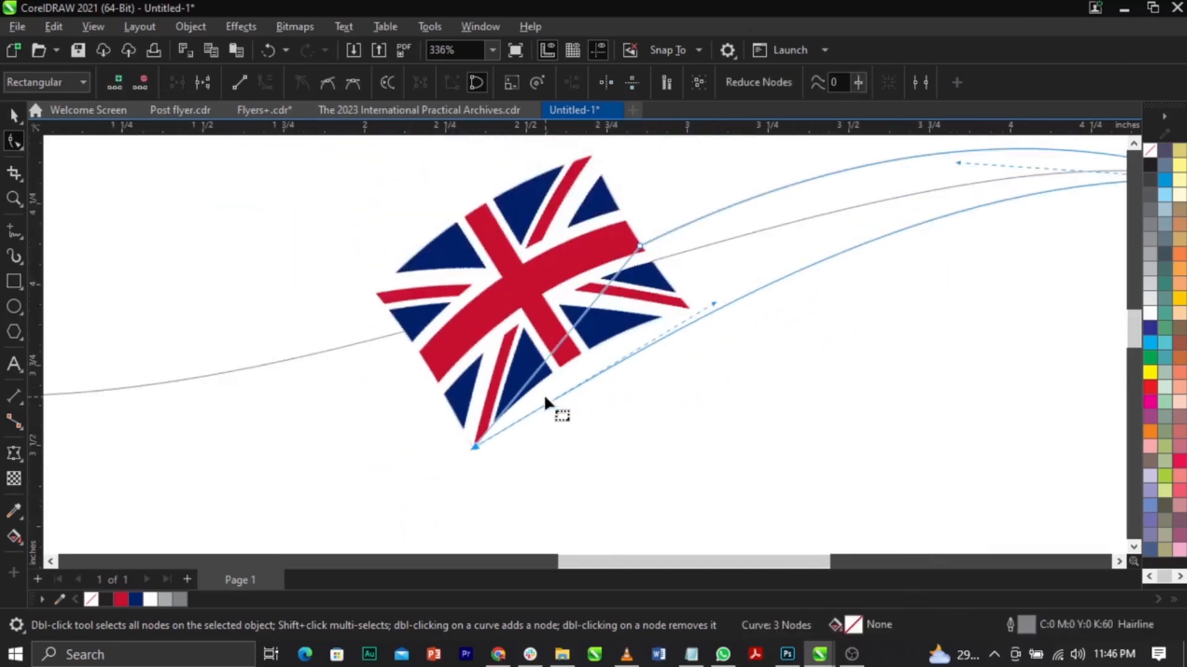
drag(714, 303, 502, 510)
scroll(499, 486, down, 2)
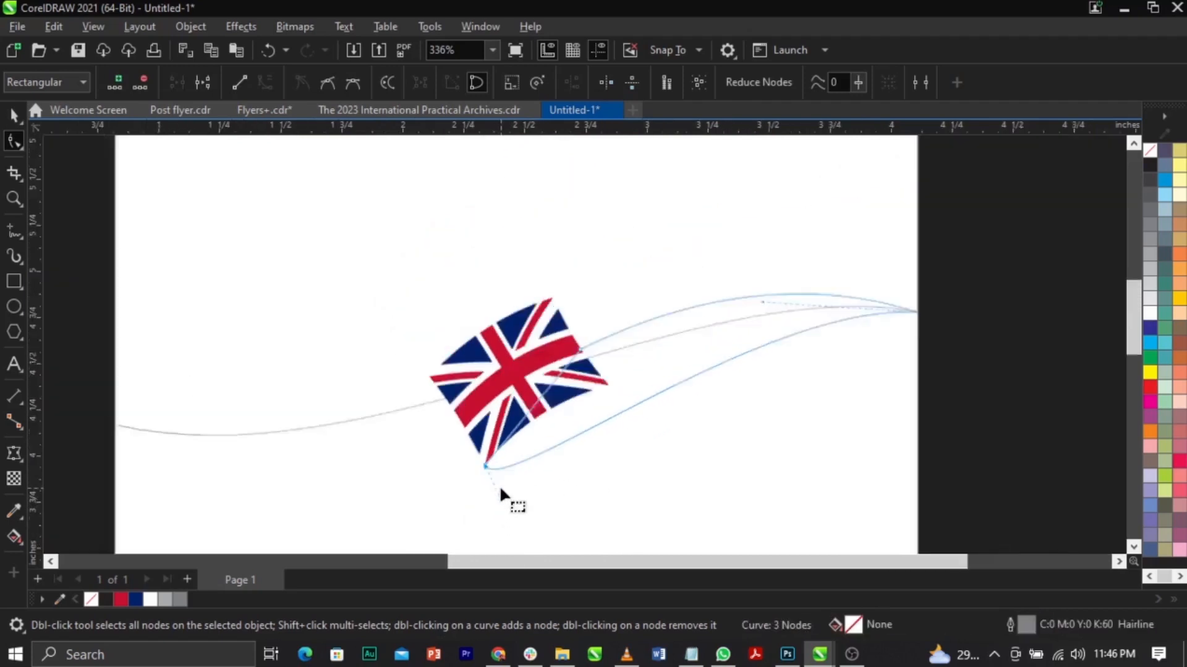
scroll(510, 483, up, 2)
scroll(458, 453, down, 2)
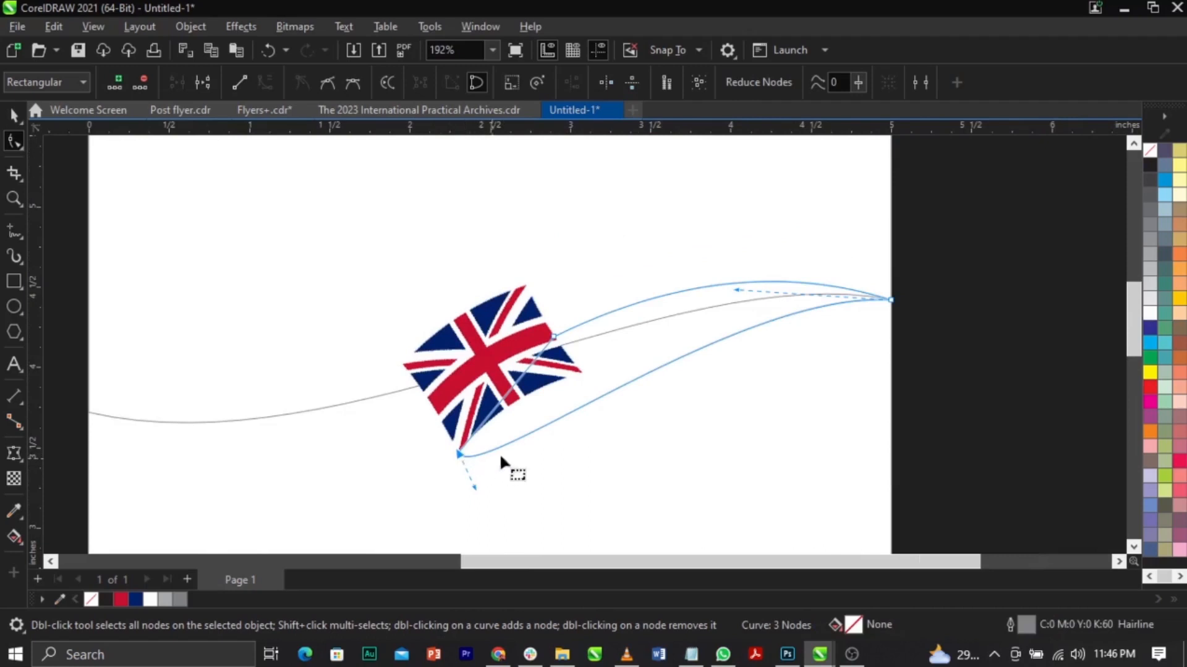
drag(741, 291, 683, 291)
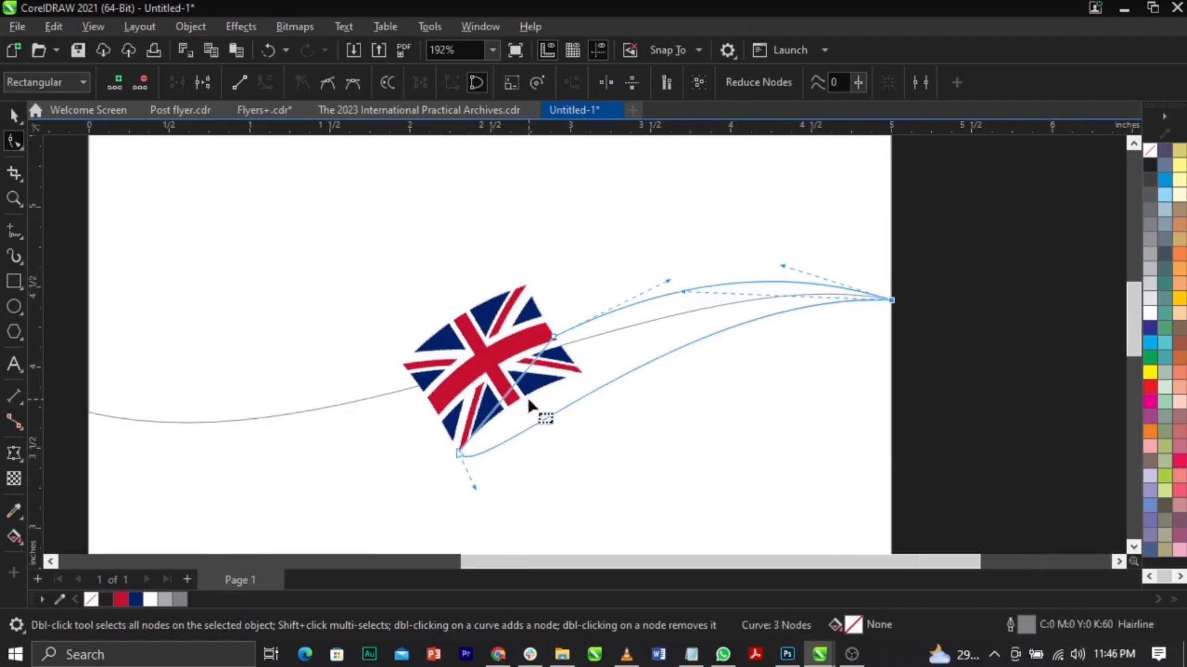
drag(473, 487, 521, 477)
drag(683, 287, 651, 290)
Step: Fill the ribbon with the flag's navy blue (#012169) and place the flag in front of it
key(space)
key(Escape)
click(598, 335)
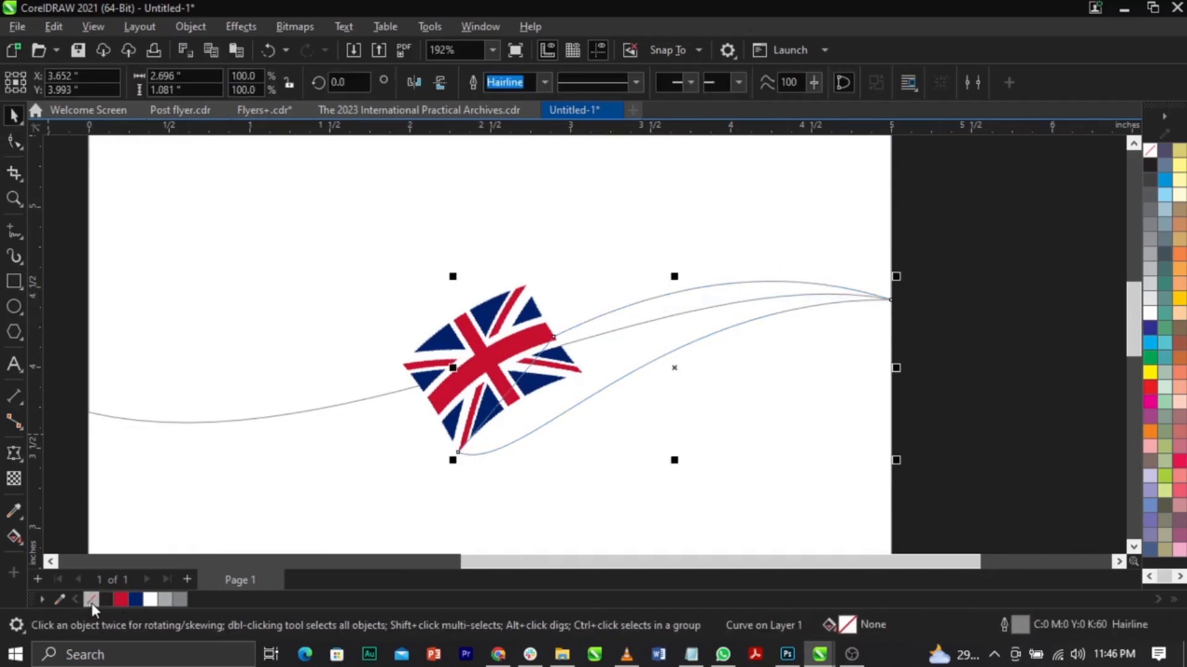
click(135, 599)
click(490, 488)
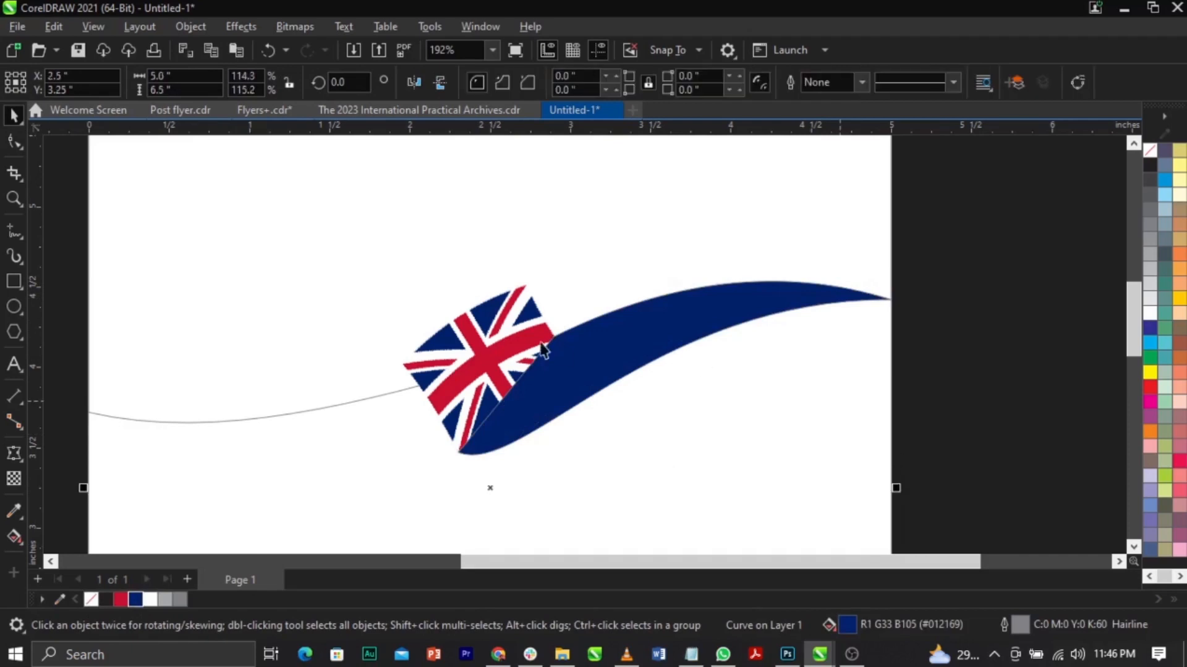
click(499, 340)
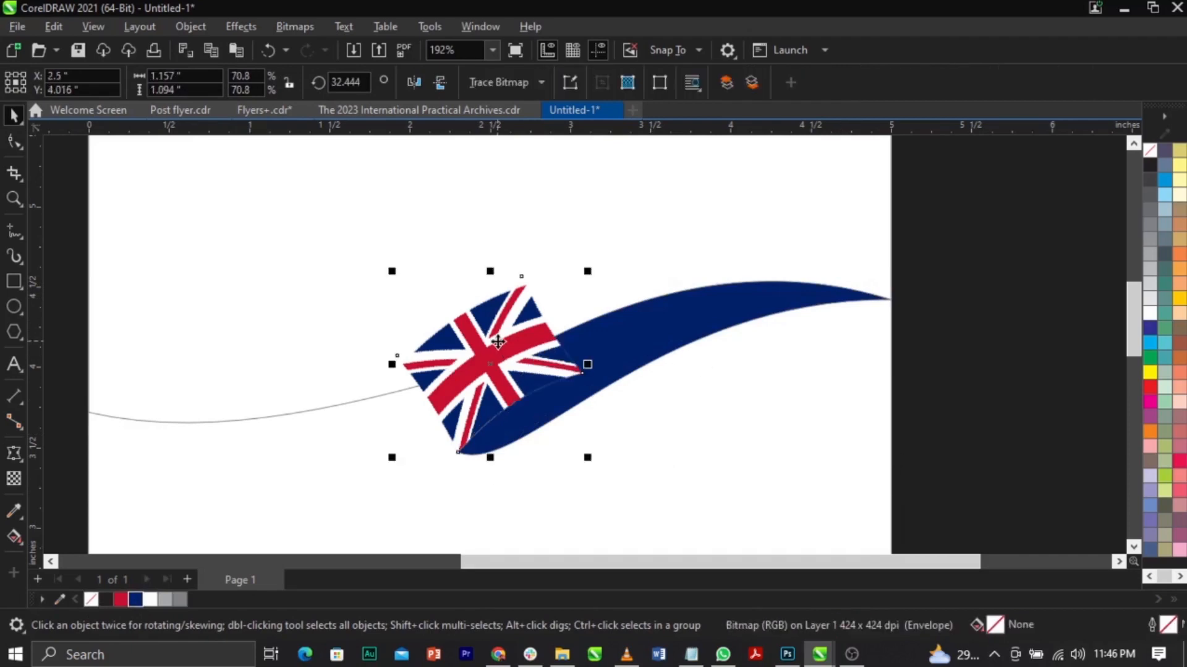
click(982, 335)
scroll(546, 362, up, 3)
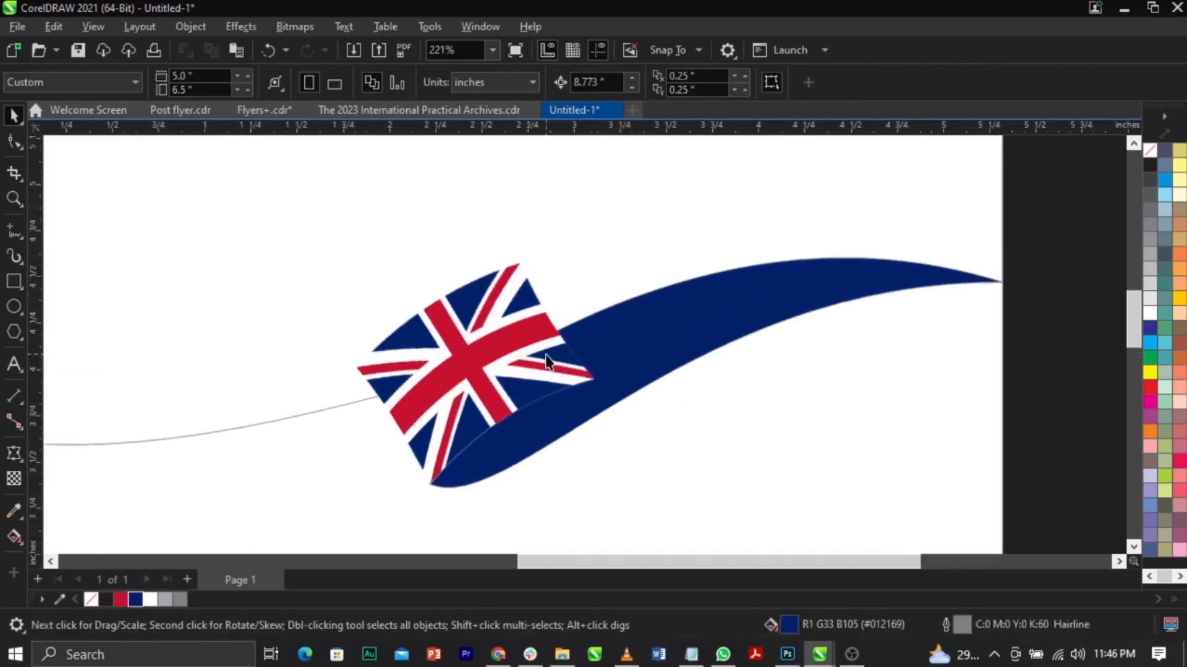
Step: Apply a linear fountain fill to the ribbon, running from navy near its right tip to white at the flag's bottom corner
click(547, 355)
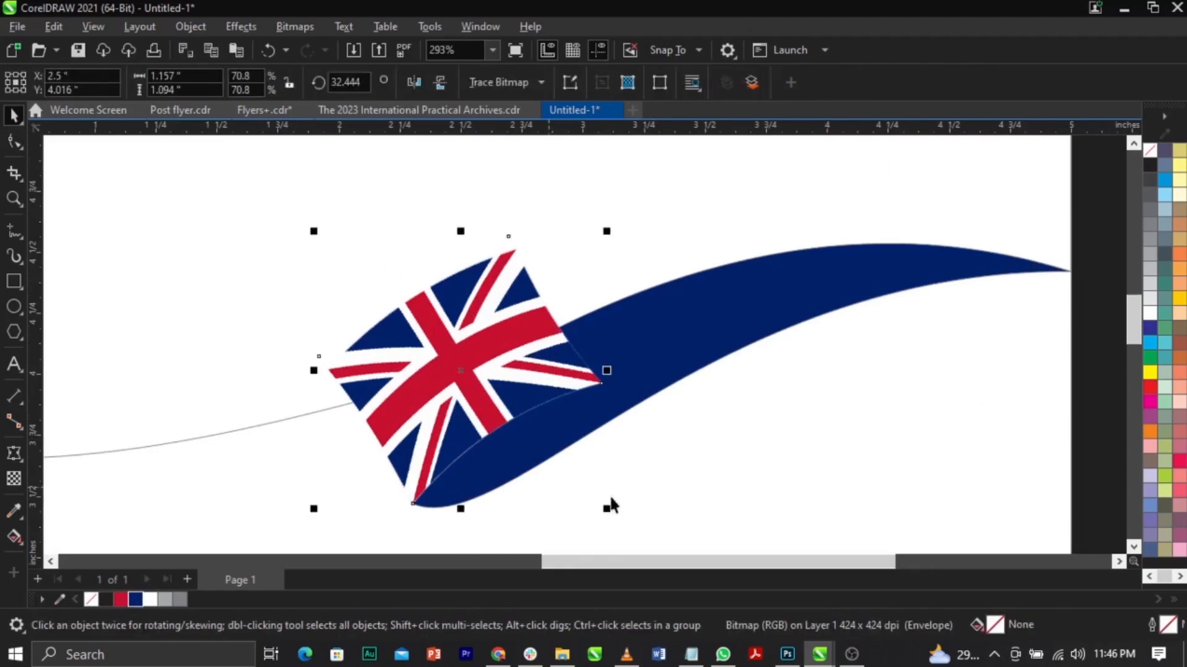
click(664, 331)
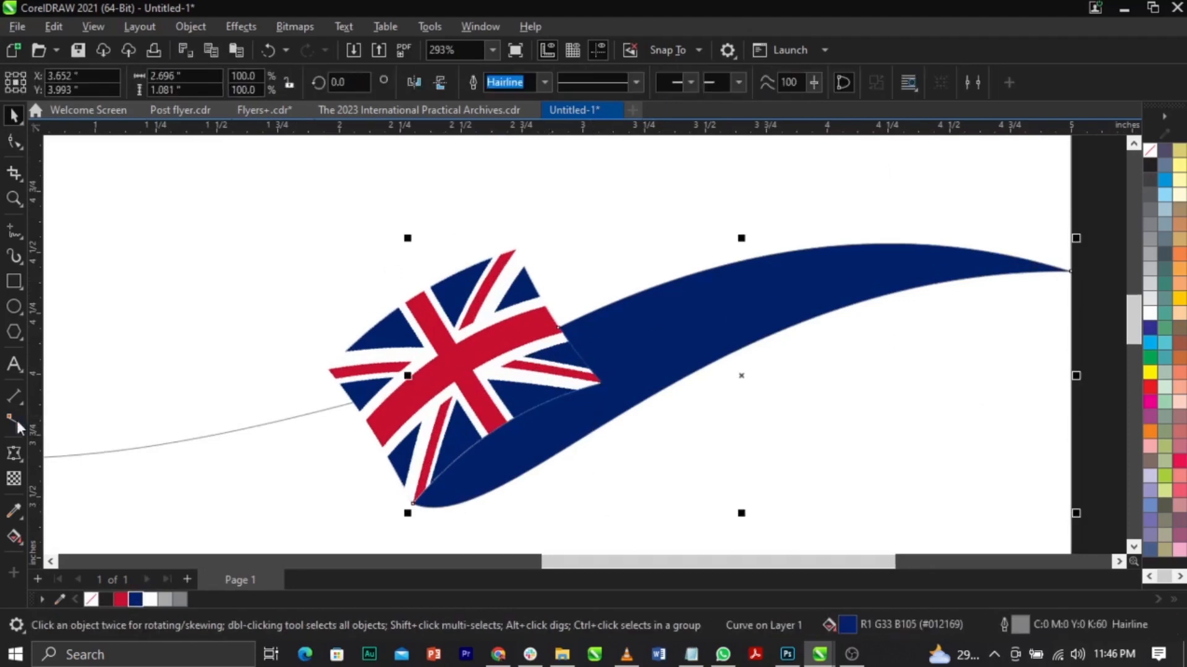
click(16, 534)
drag(438, 493, 324, 492)
drag(434, 495, 974, 250)
drag(323, 493, 445, 481)
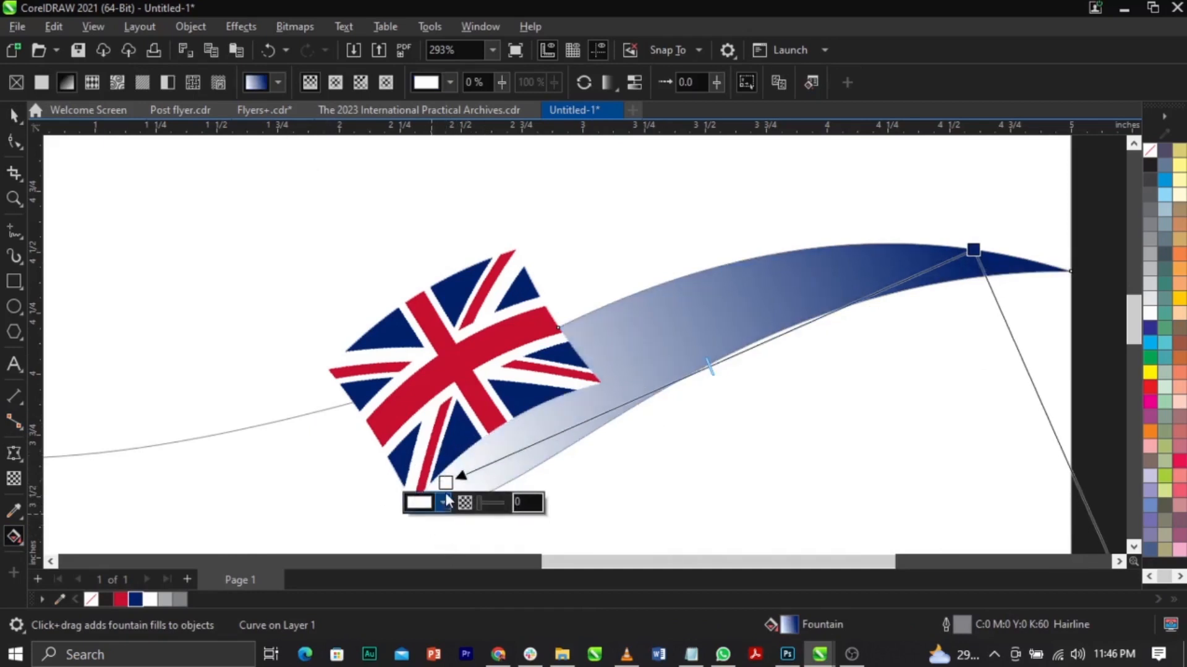
Step: Recolour the gradient's white end to navy and darken it to a near-black blue
click(446, 504)
click(573, 468)
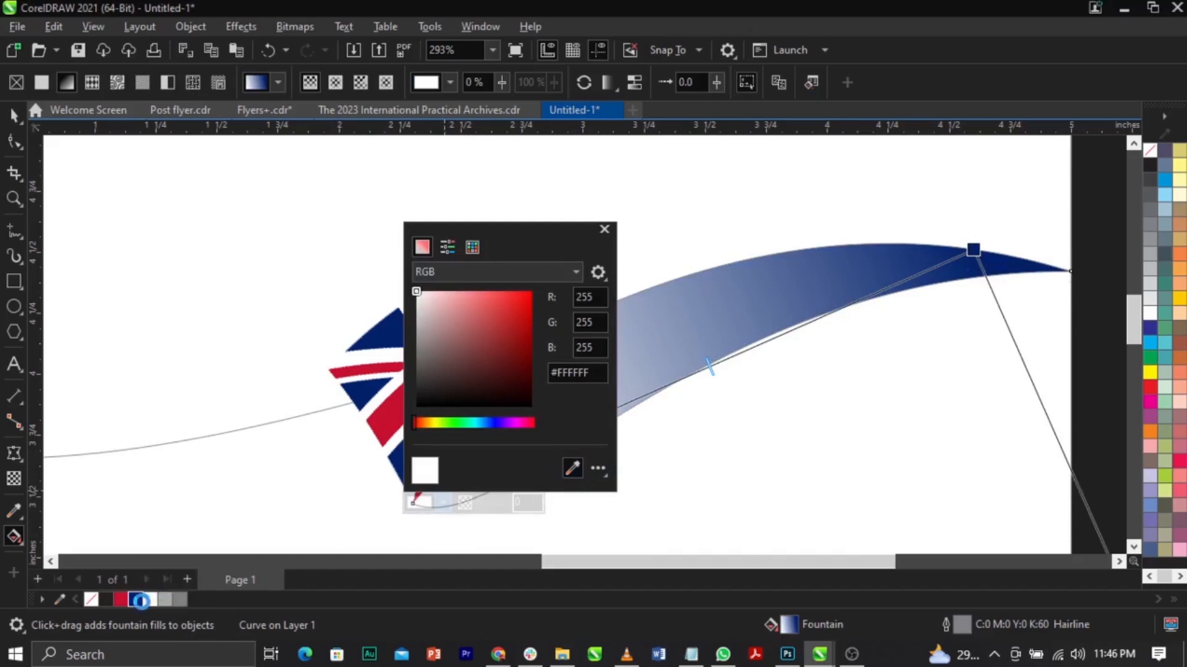
click(135, 599)
drag(542, 234, 818, 205)
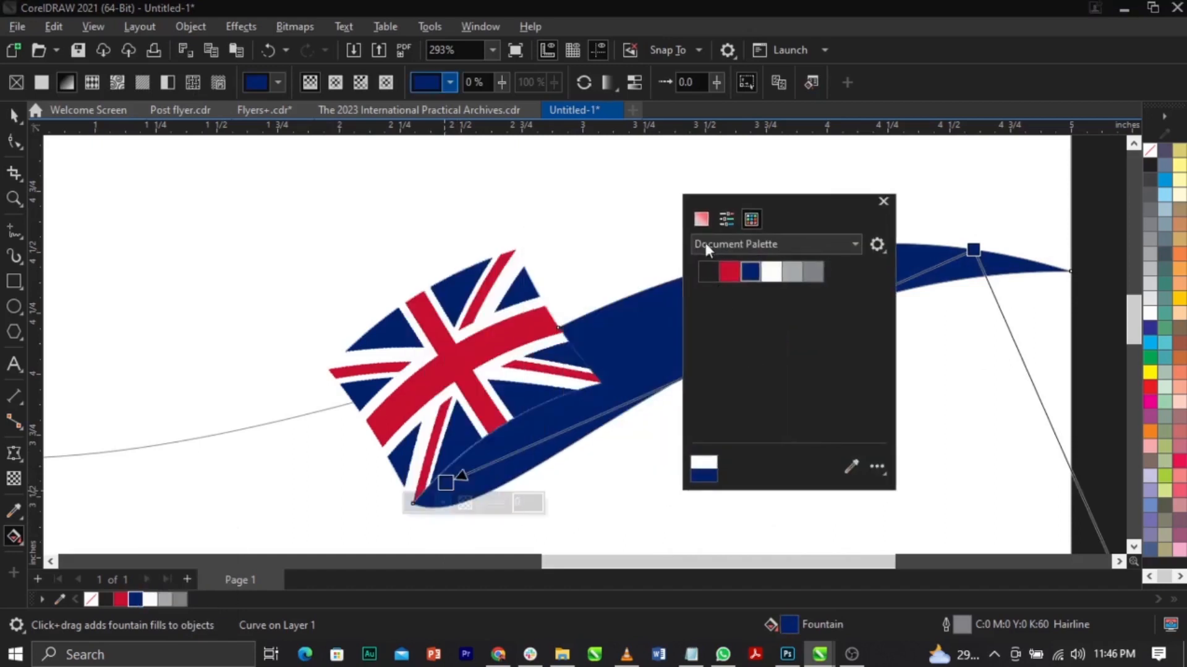
click(701, 218)
drag(808, 331, 811, 369)
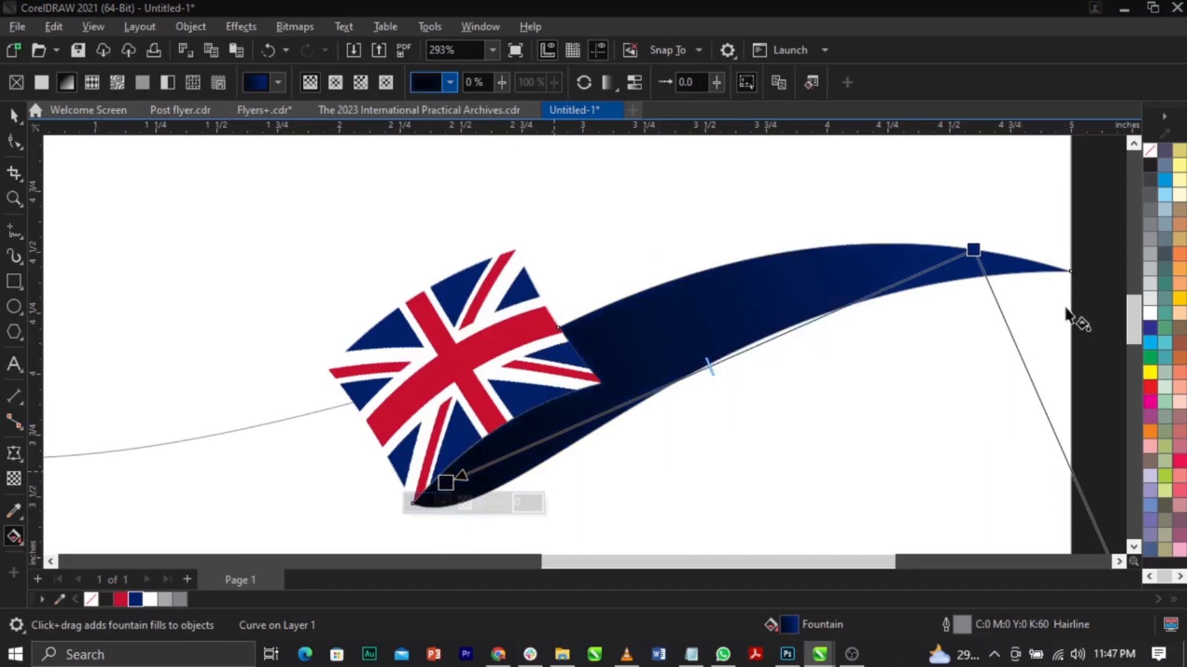
Step: Move the gradient's navy end close to the flag so the dark shading stays under the flag
drag(974, 249, 663, 332)
key(space)
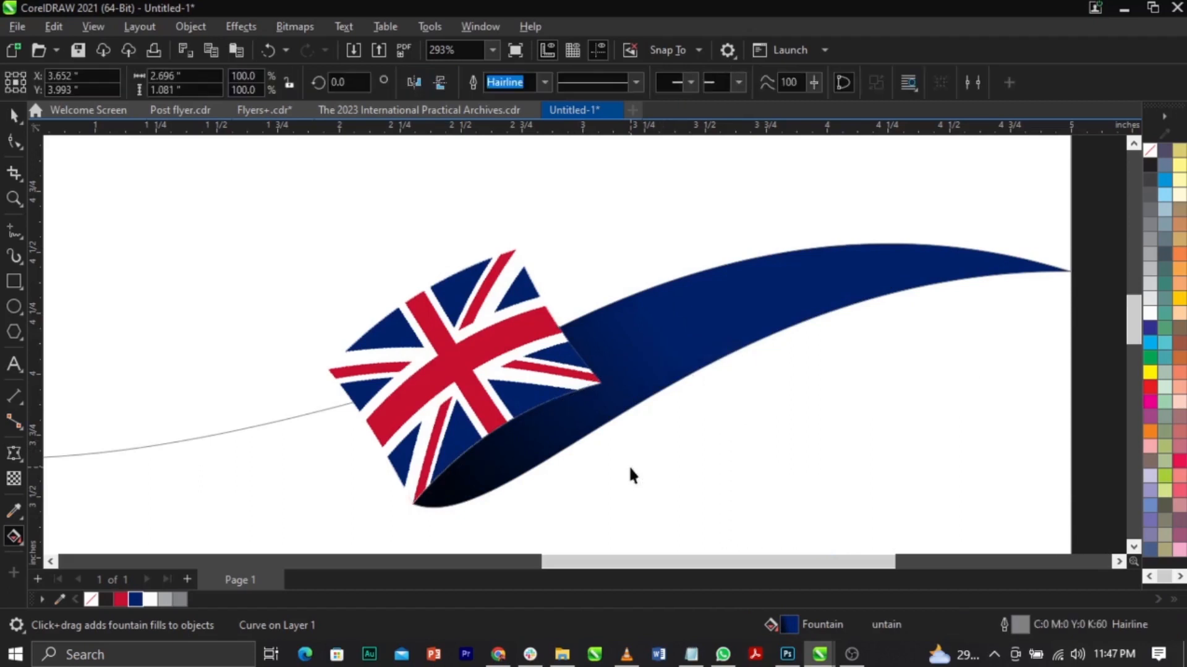
scroll(629, 465, down, 2)
scroll(544, 408, up, 3)
click(554, 401)
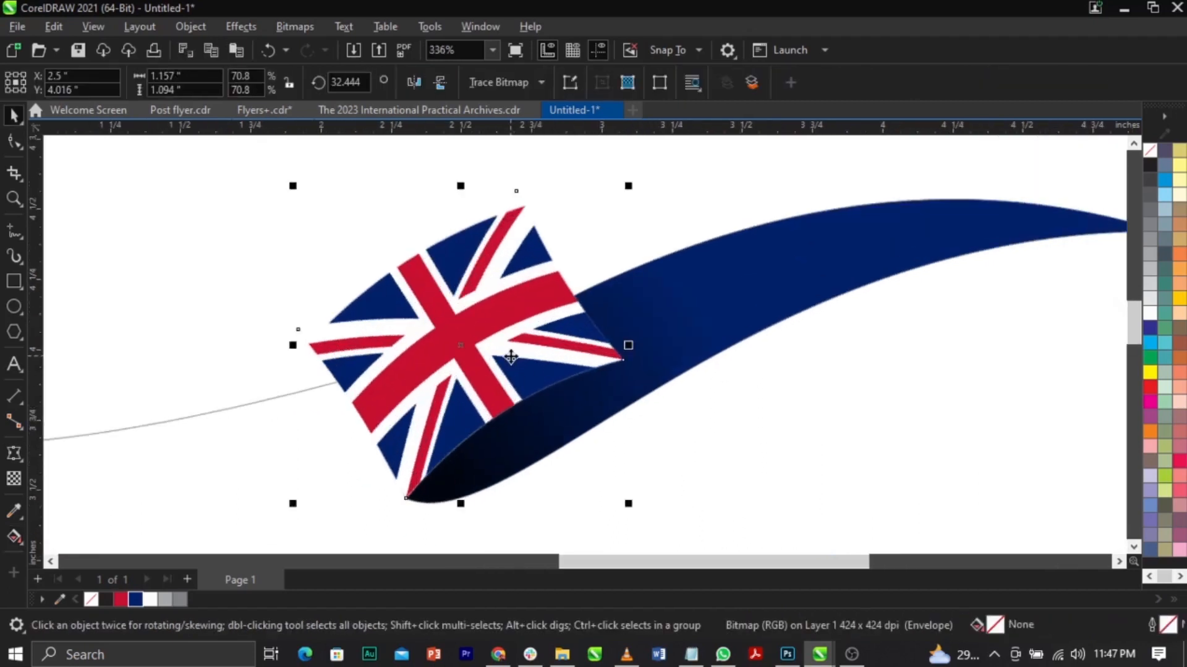
Step: Scale the flag and ribbon together down to about 66% and centre them over the wave line
scroll(554, 401, down, 4)
key(Escape)
scroll(581, 359, down, 2)
scroll(540, 322, up, 3)
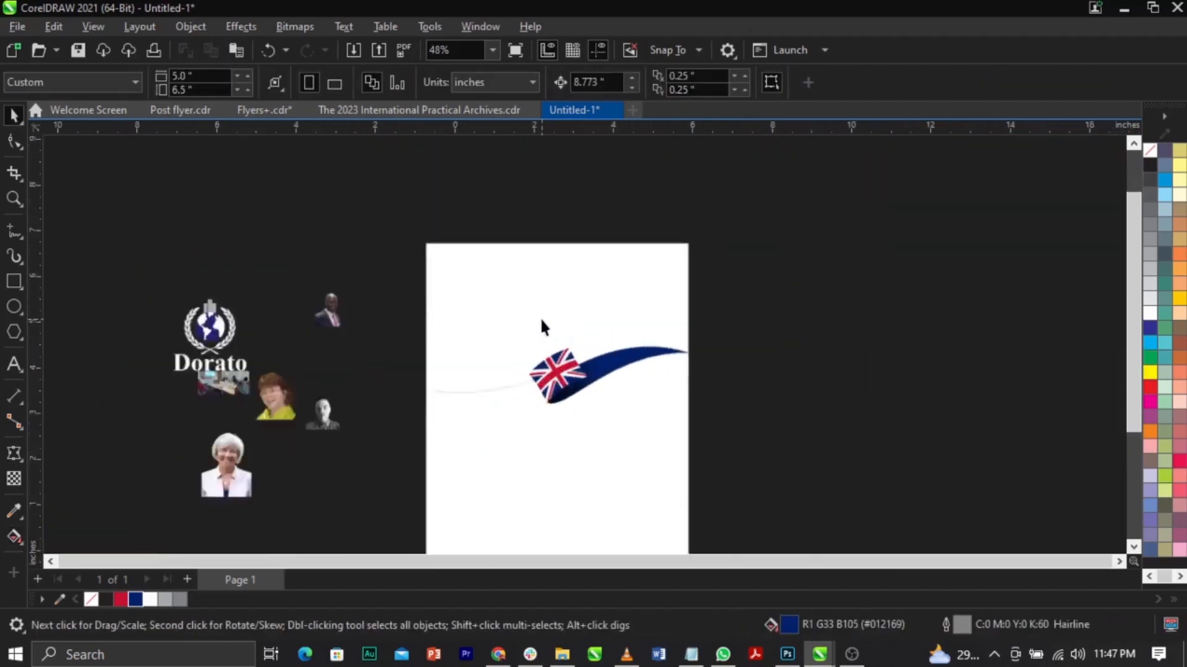
scroll(620, 353, down, 2)
key(z)
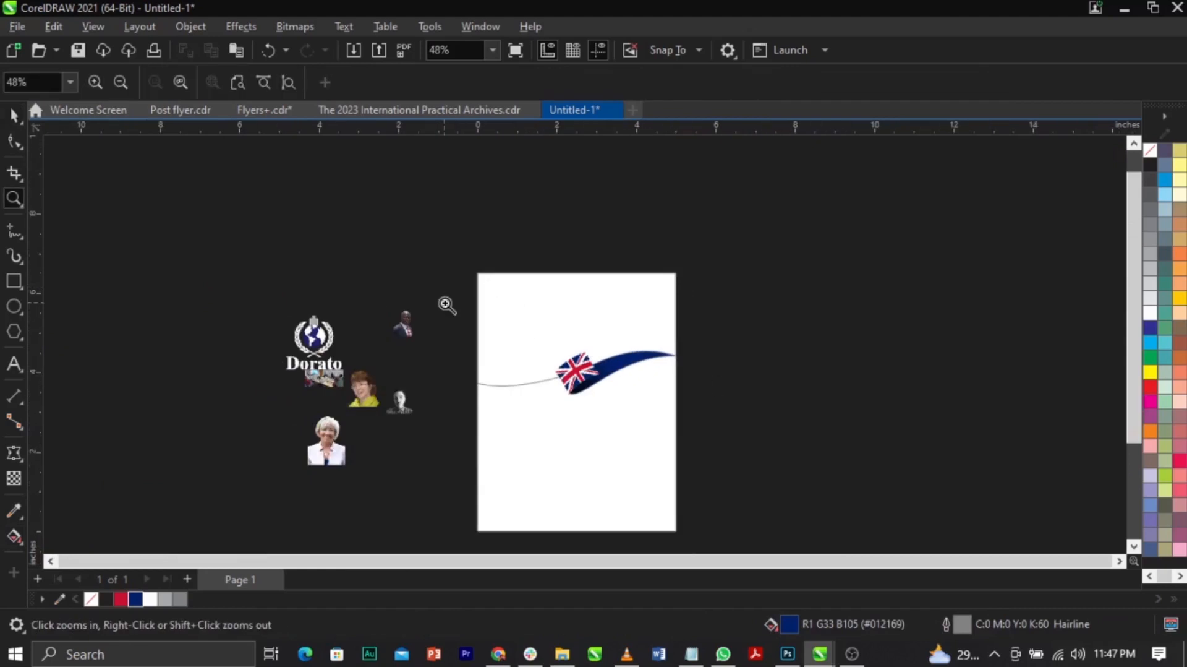
drag(448, 305, 745, 435)
key(space)
scroll(541, 301, up, 3)
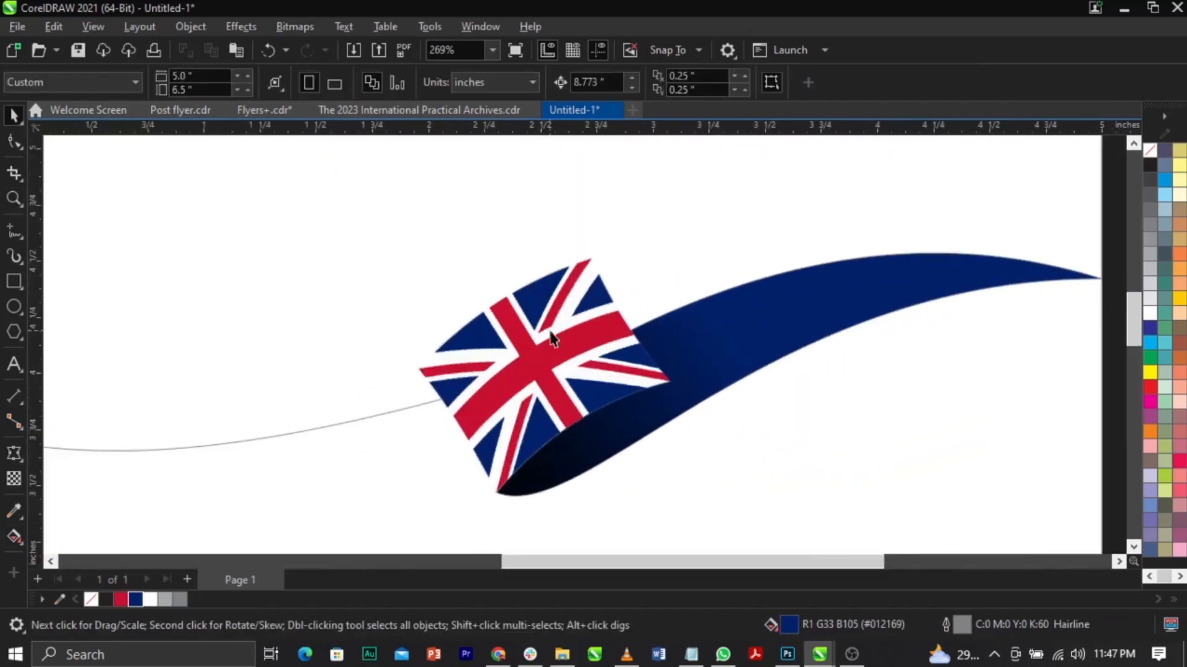
click(569, 367)
drag(1107, 241, 1018, 289)
scroll(674, 325, down, 2)
drag(691, 363, 613, 371)
click(792, 352)
Step: Extend the ribbon's tip to the wave line's end at the page's right edge and reshape its upper and lower curves
click(788, 315)
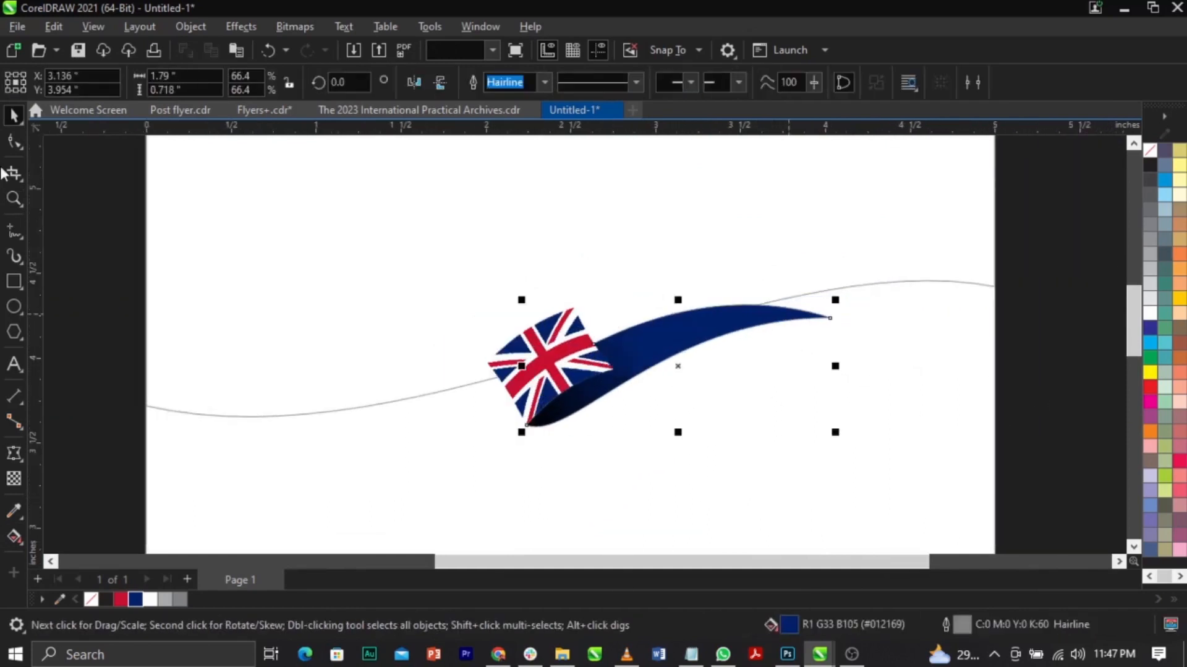
key(F10)
drag(831, 318, 995, 286)
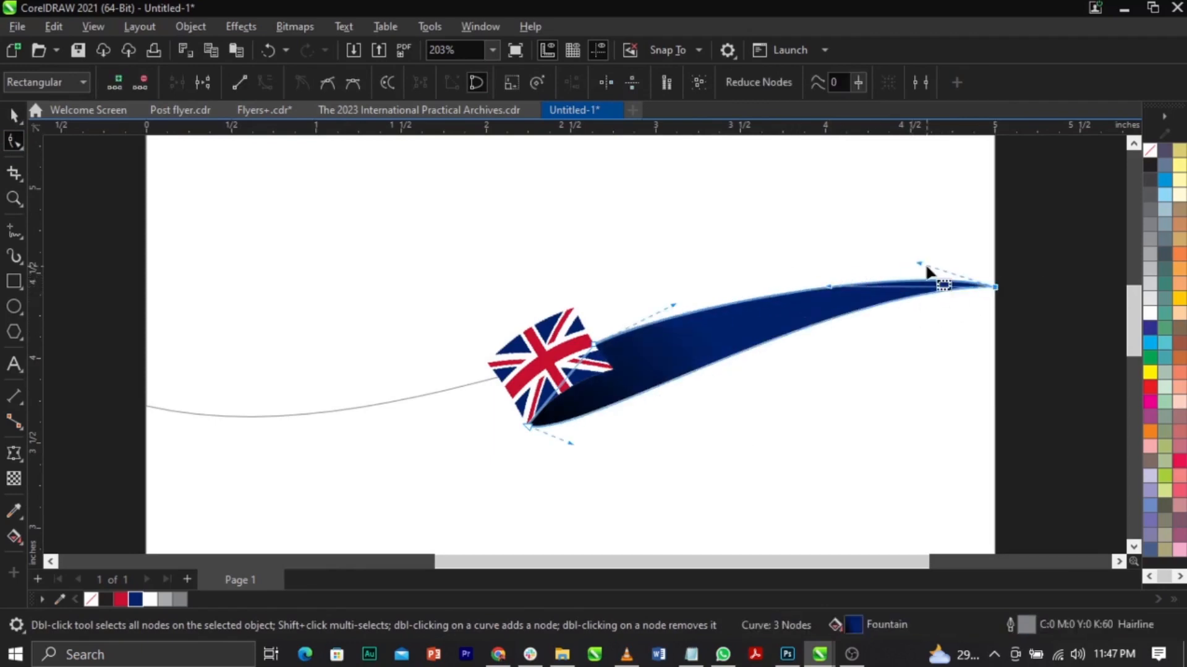
mouse_move(919, 262)
mouse_down()
mouse_move(919, 233)
mouse_move(901, 246)
mouse_up()
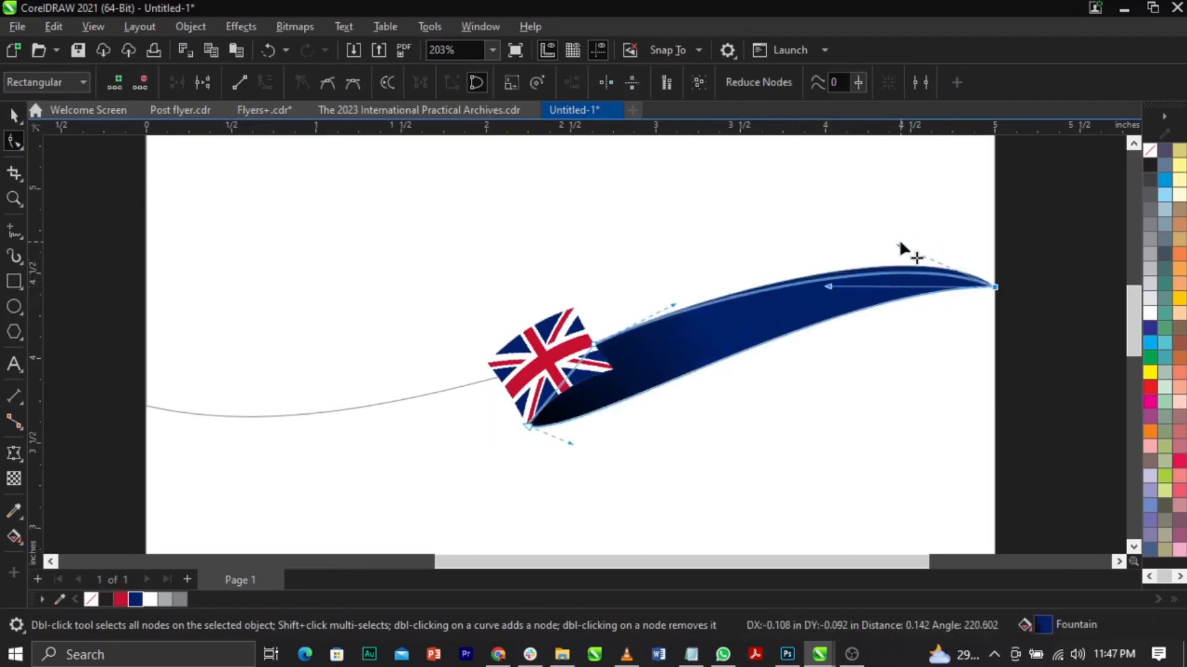
drag(829, 286, 825, 280)
drag(568, 446, 545, 468)
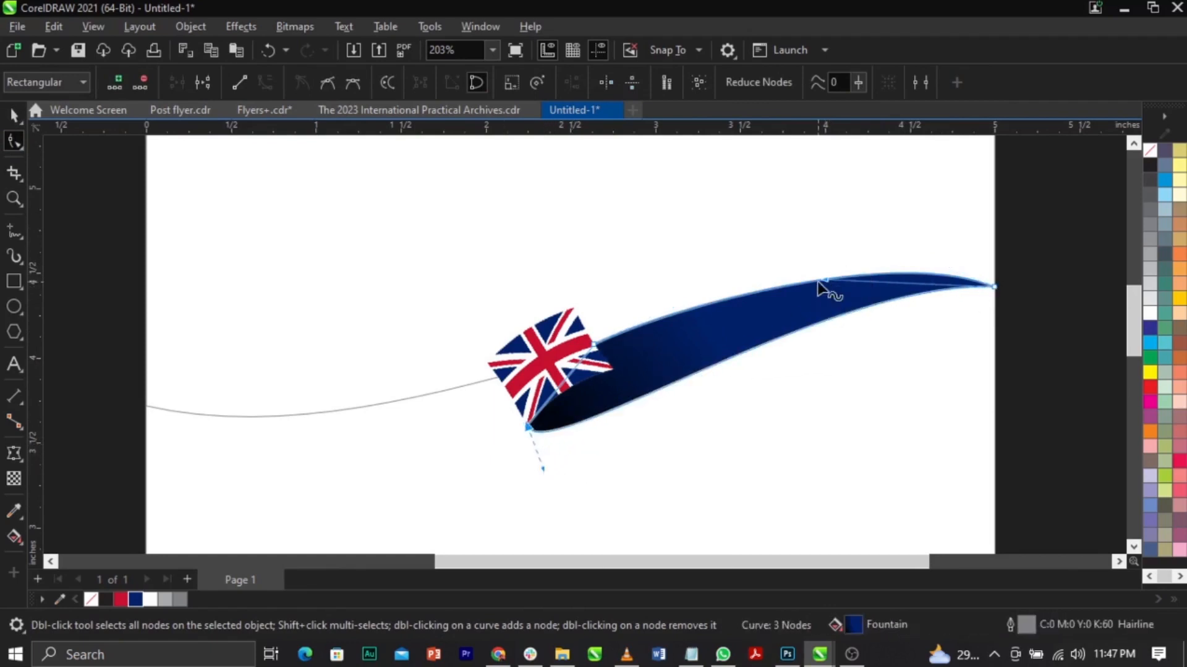
drag(824, 278, 808, 281)
drag(901, 242, 898, 240)
key(space)
scroll(997, 288, up, 1)
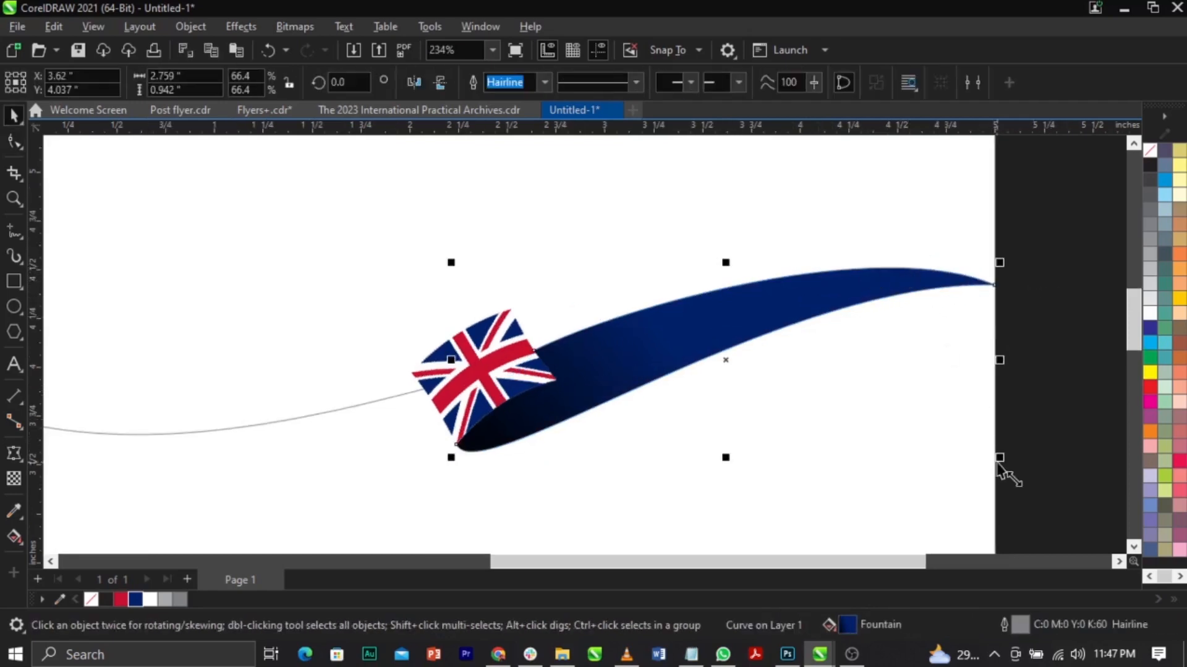
Step: Draw a narrow straight-edged shape about 2.71 by 0.76 inches from the flag to the ribbon's tip, filled white without an outline
click(12, 235)
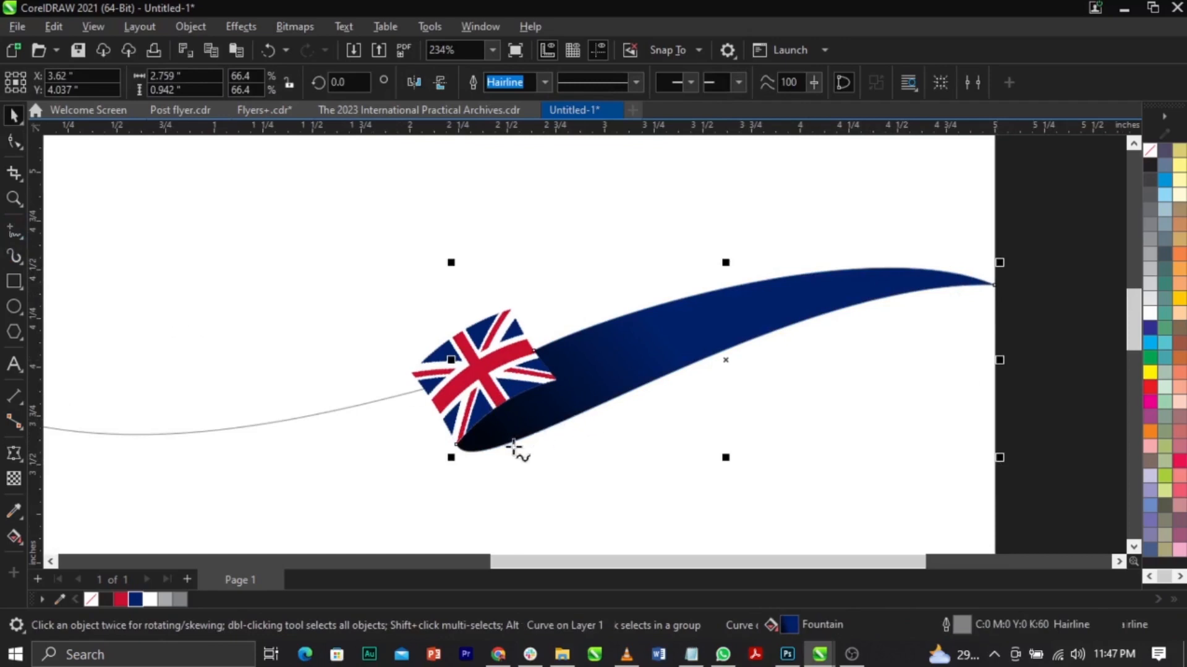
mouse_move(459, 438)
mouse_down()
mouse_move(963, 310)
mouse_move(996, 273)
mouse_move(995, 283)
mouse_move(489, 374)
mouse_move(461, 438)
mouse_up()
key(space)
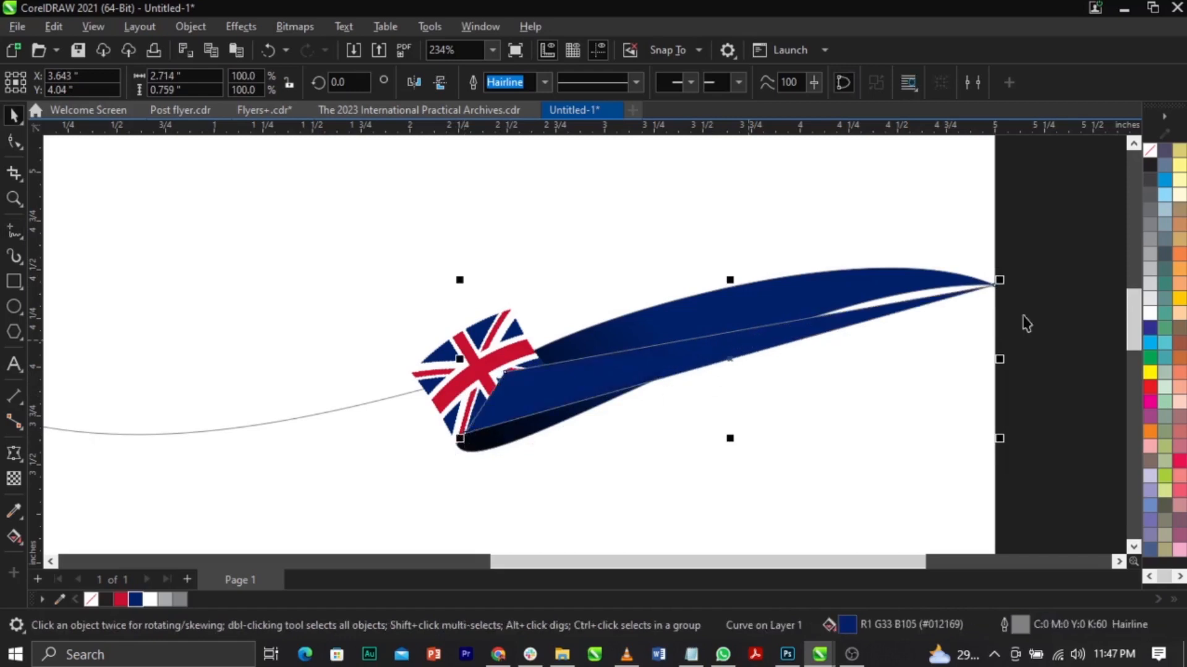
click(1150, 316)
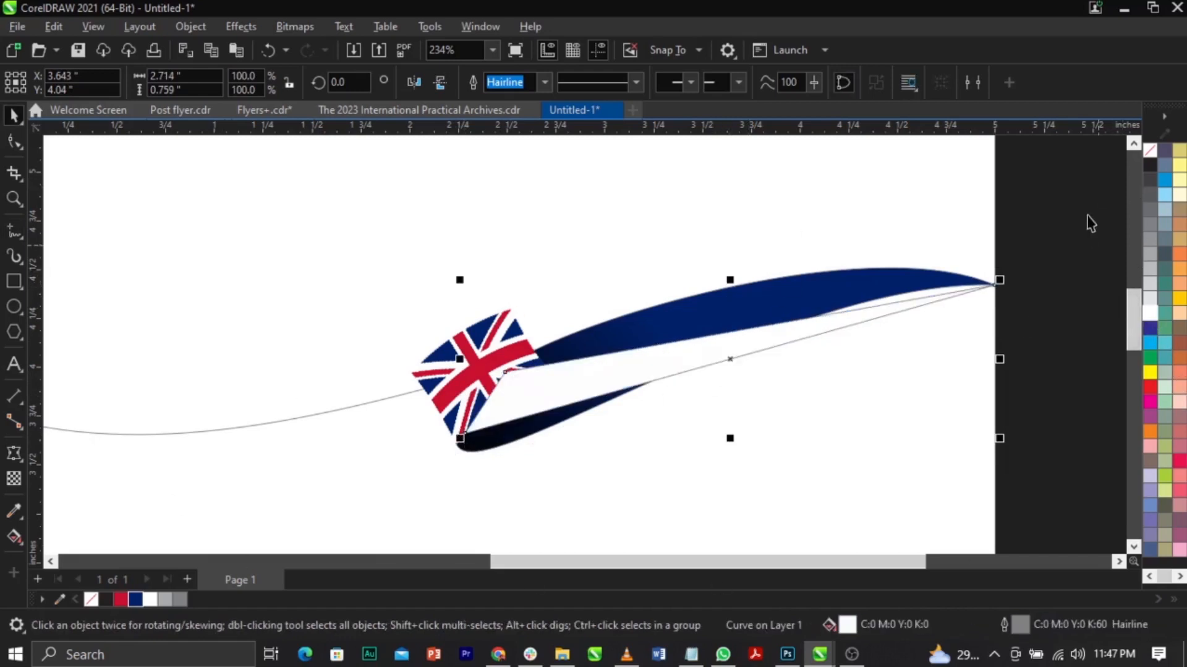
right_click(1152, 155)
click(1149, 160)
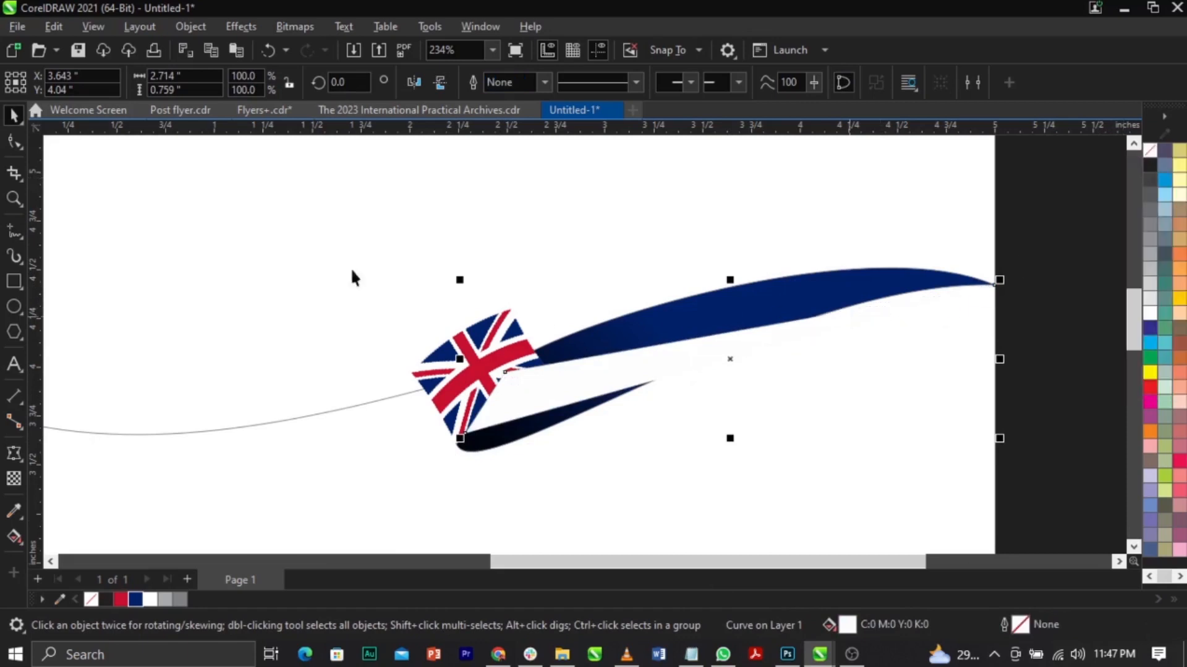
Step: Convert the white stripe's upper edge to a curve and bend it to follow the ribbon's upper edge
click(15, 141)
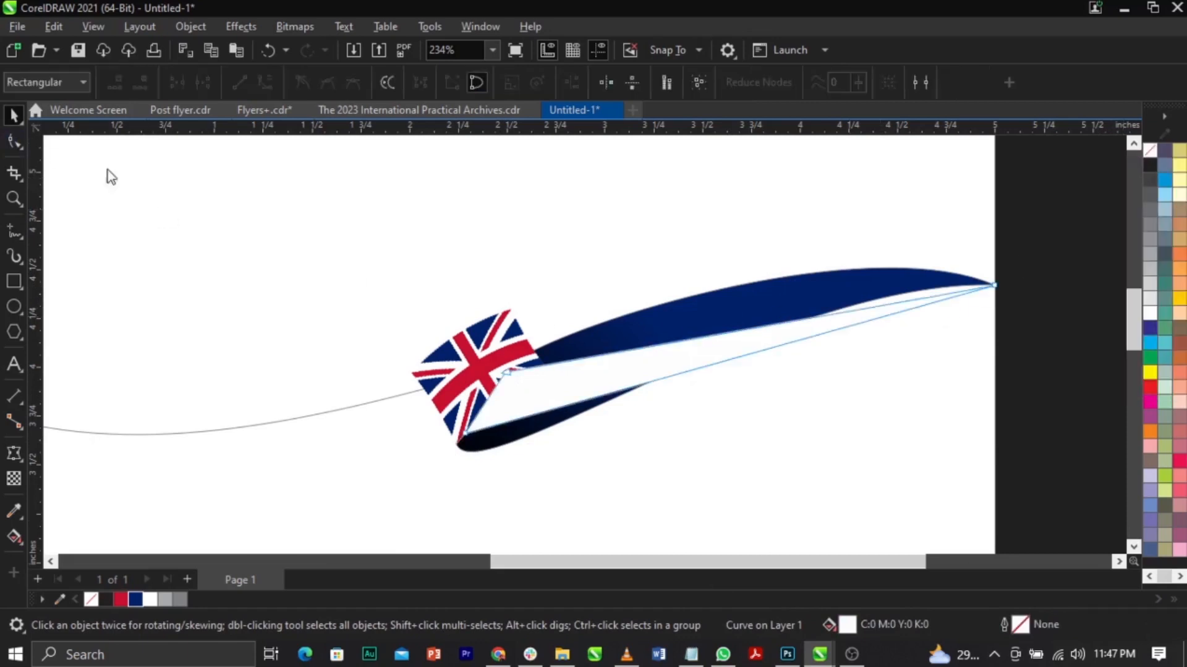
right_click(806, 322)
click(853, 440)
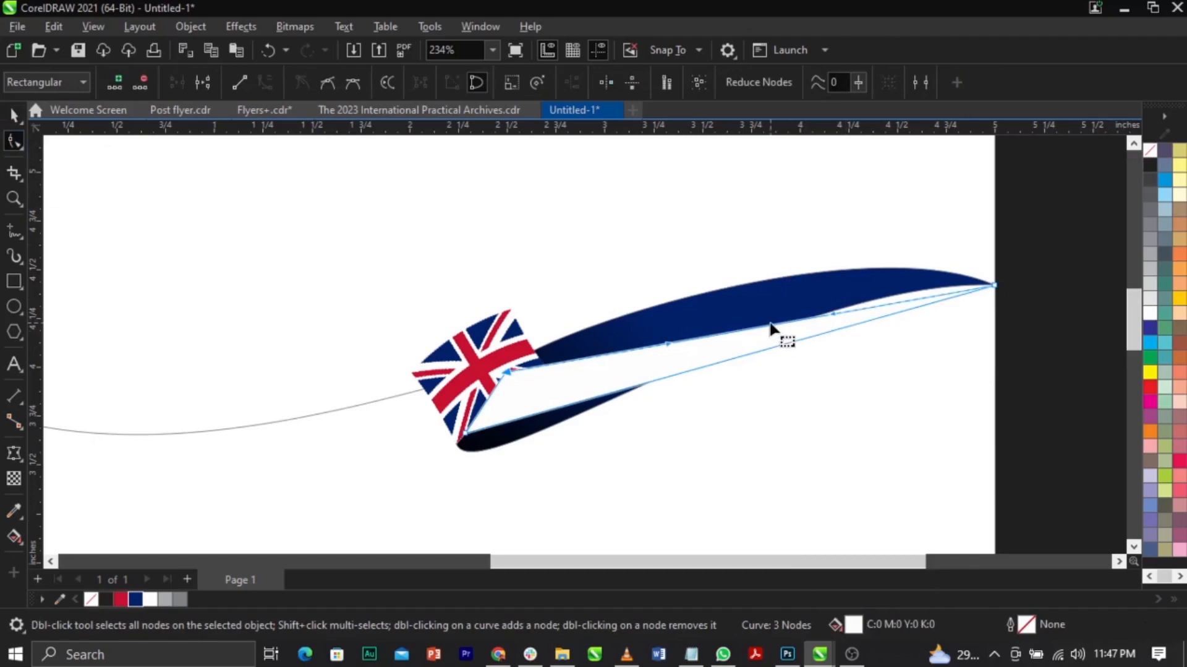
drag(778, 328, 774, 294)
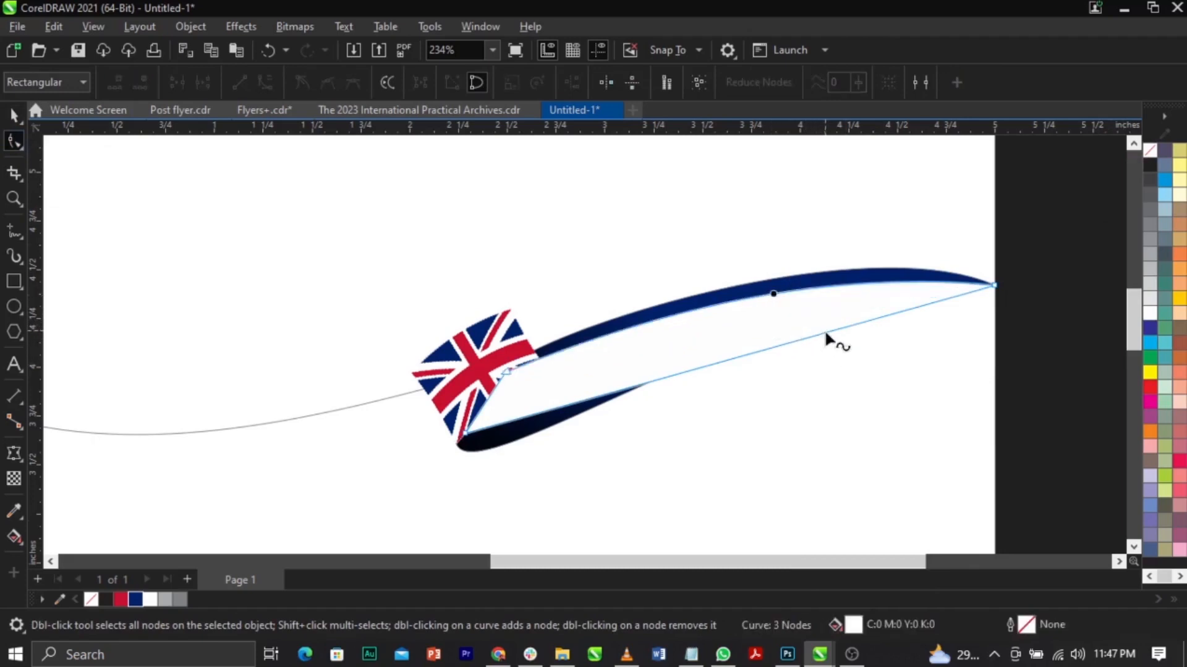
Step: Convert the white stripe's lower edge to a curve and adjust its handles so navy bands border the stripe on both sides
right_click(825, 332)
click(866, 128)
drag(782, 339, 776, 301)
scroll(762, 319, up, 2)
drag(569, 362, 481, 457)
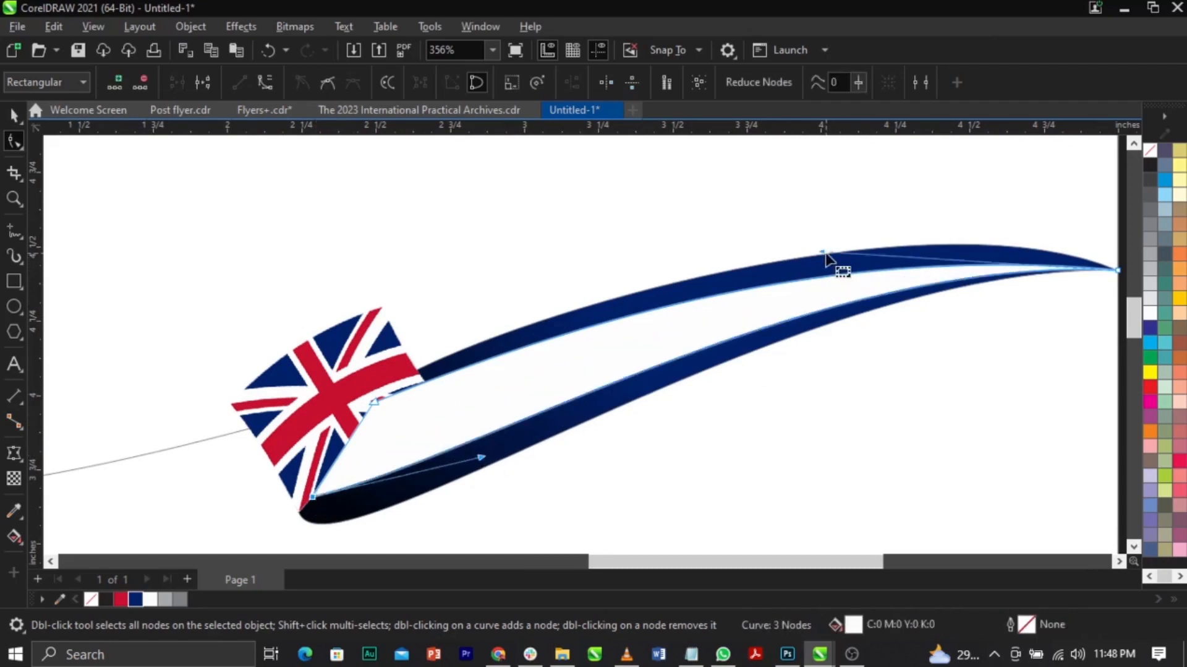
drag(827, 257, 801, 228)
key(space)
Step: Bring the flag in front of the white stripe and tuck the stripe's upper inner node further under the flag
click(266, 388)
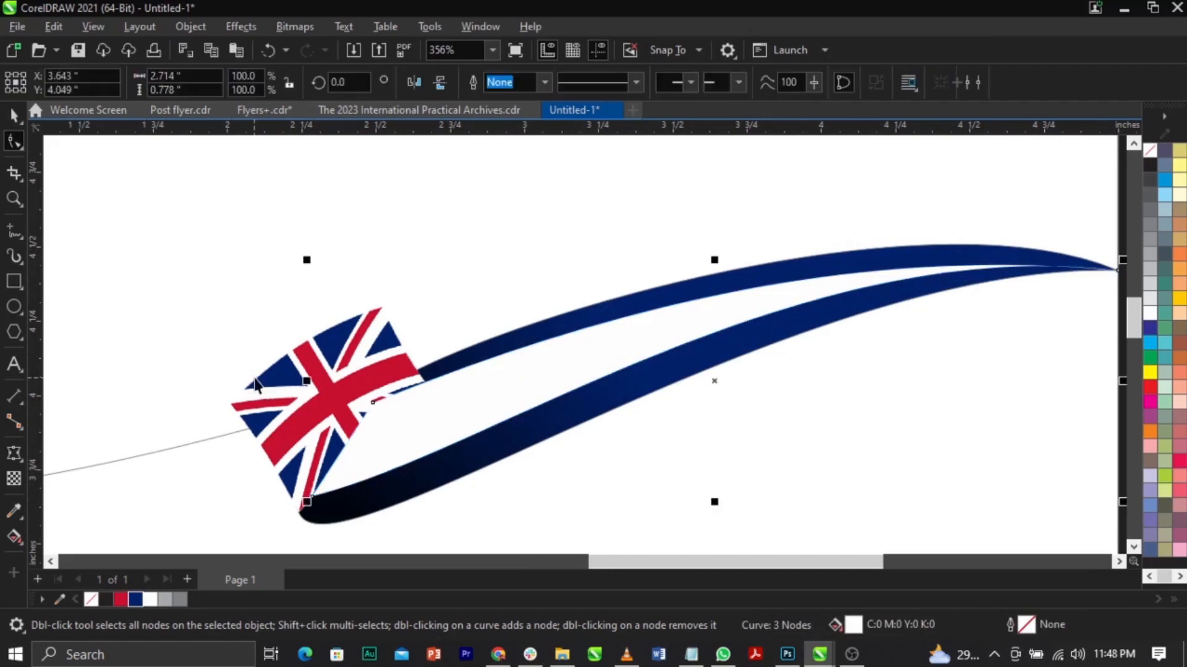
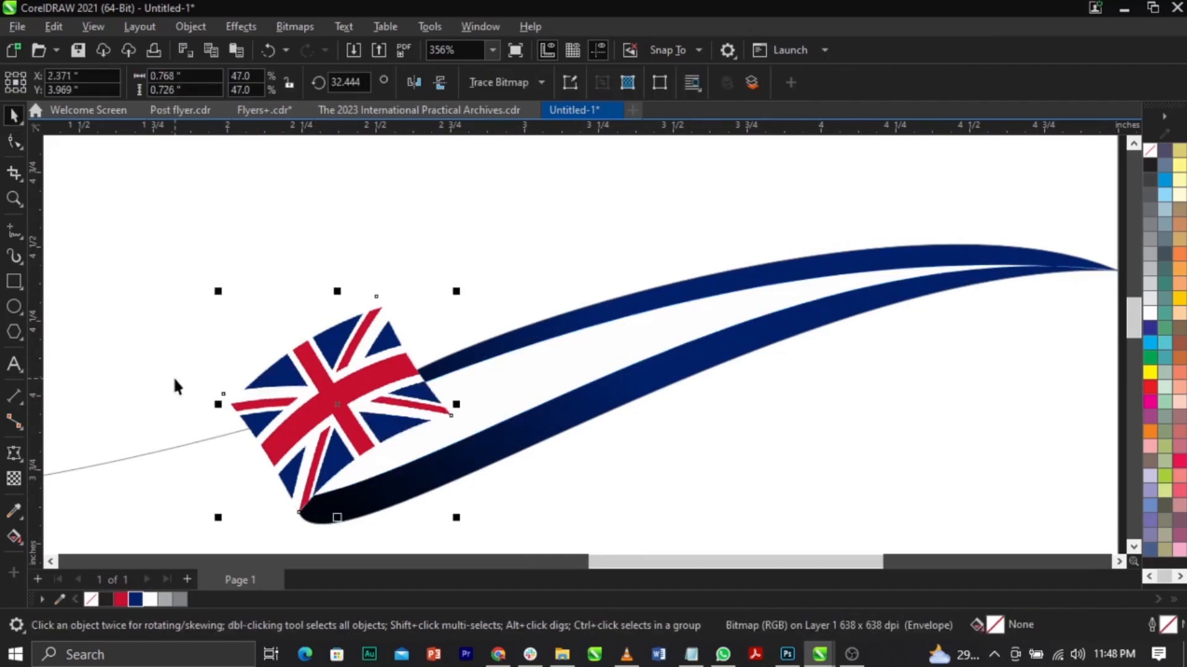
key(Tab)
click(14, 141)
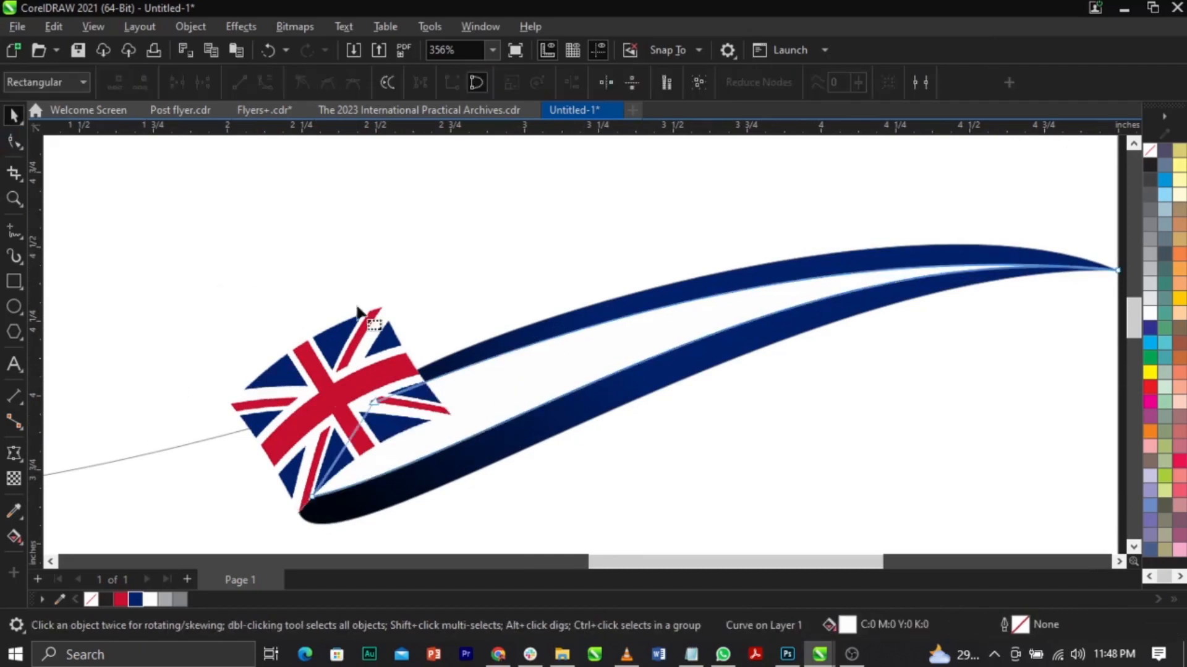
click(370, 401)
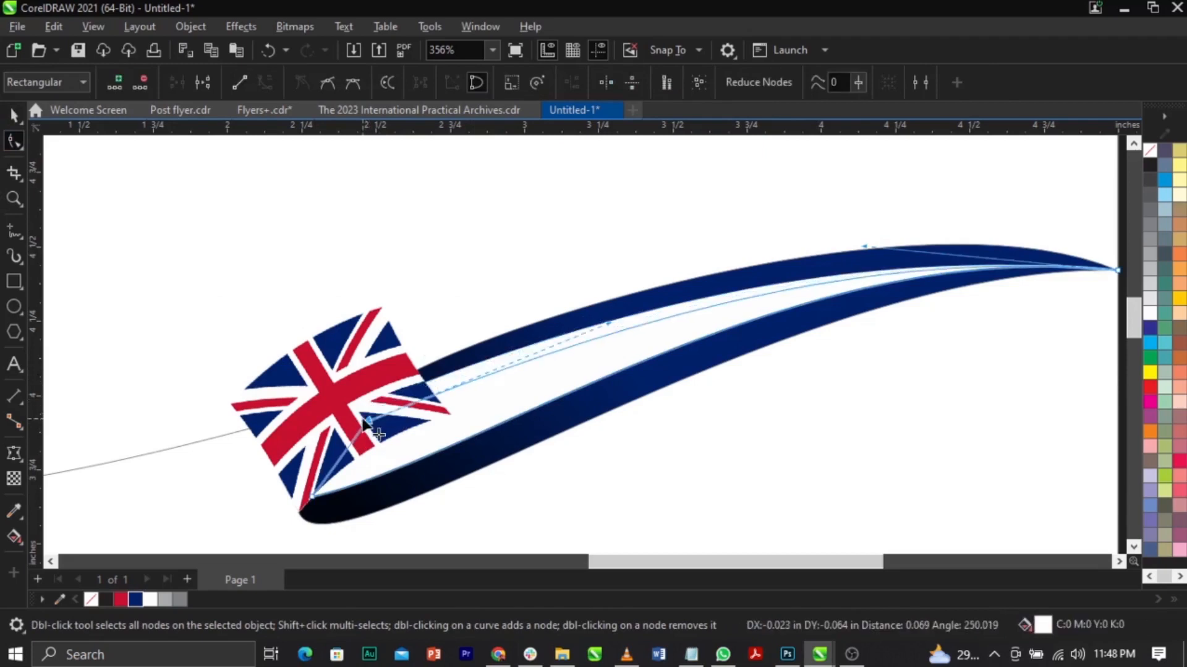
click(540, 365)
click(606, 322)
drag(607, 322, 591, 309)
key(space)
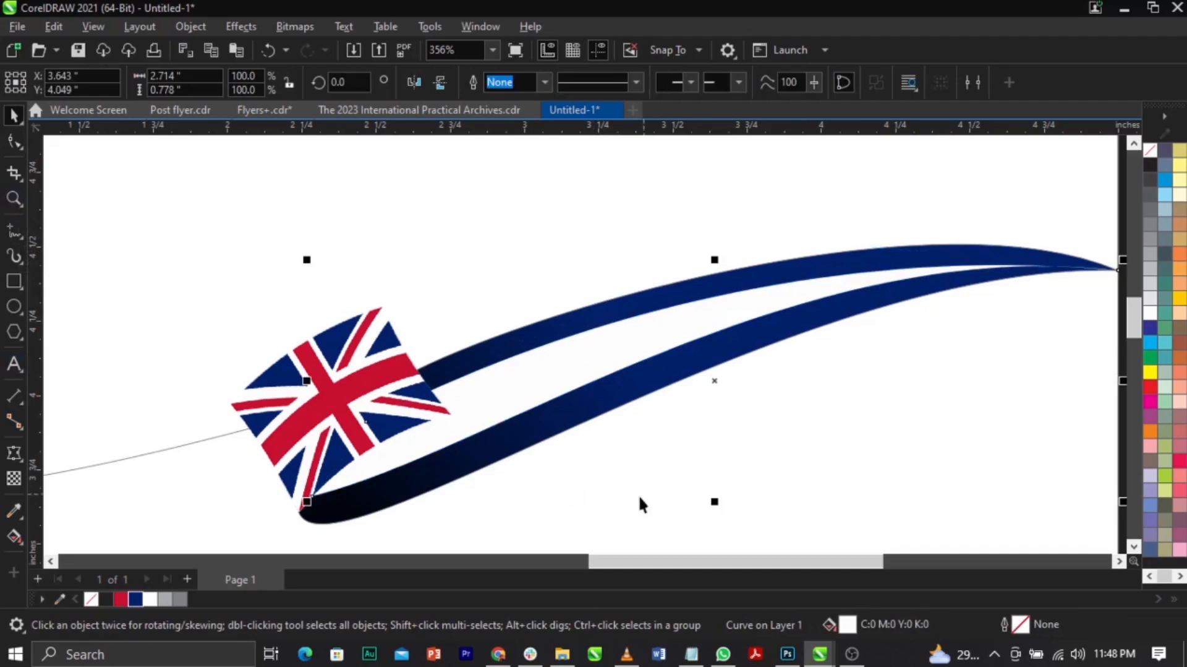
Step: Duplicate the white stripe in place and fill the copy with the flag's red (#C8102E)
drag(714, 504, 713, 493)
key(ctrl+z)
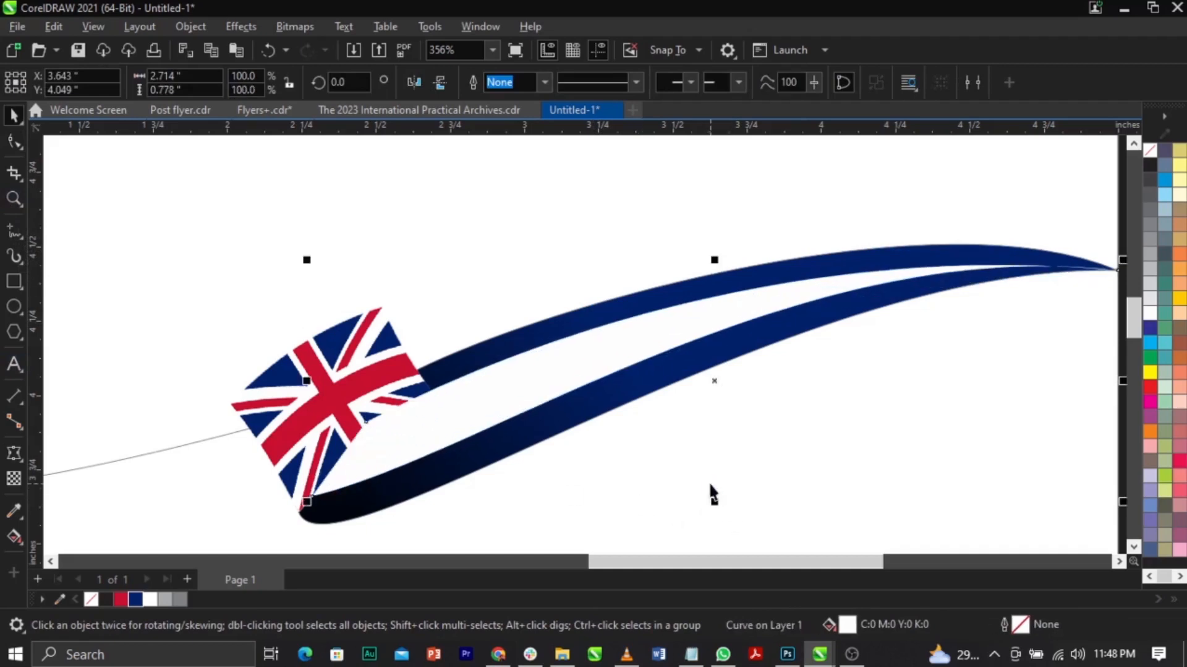
click(121, 599)
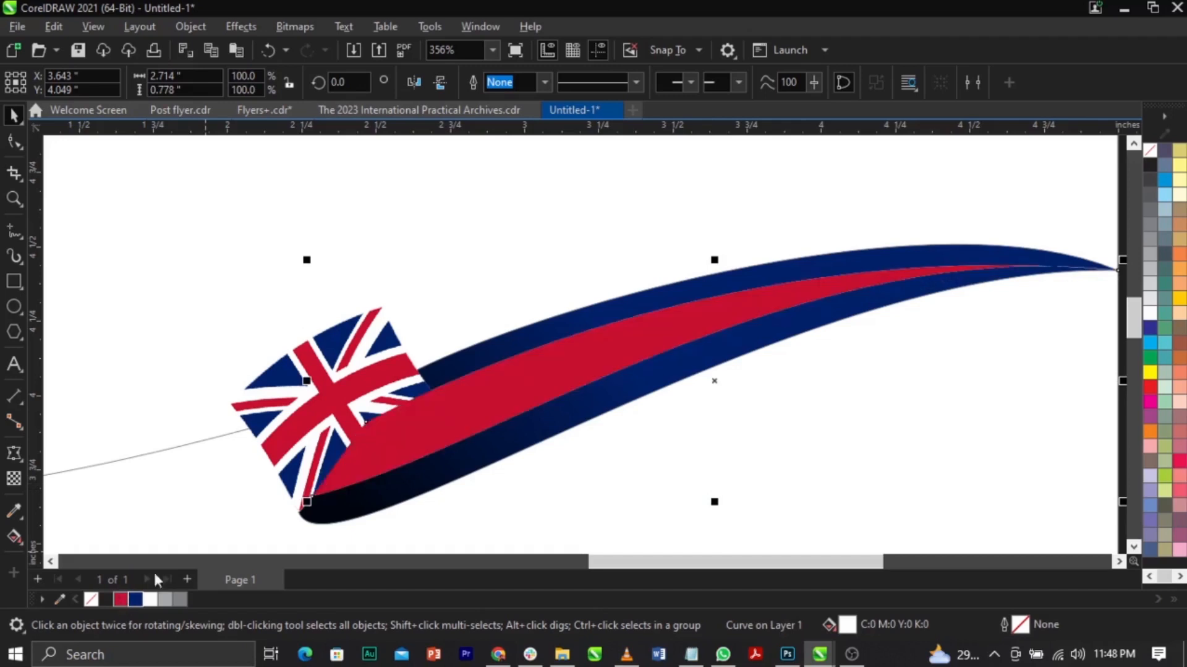
Step: Lower the red stripe's upper edge and inner node to leave a white band between it and the upper navy band
click(14, 141)
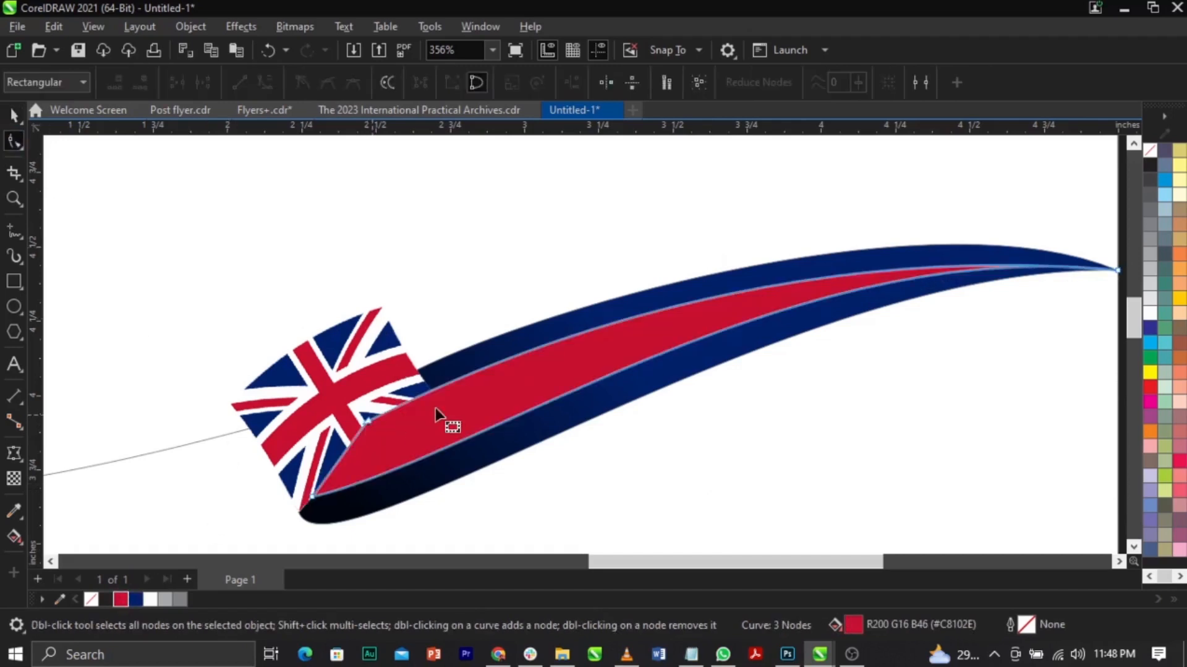
drag(625, 319, 645, 350)
key(ctrl+z)
key(ctrl+z)
key(ctrl+z)
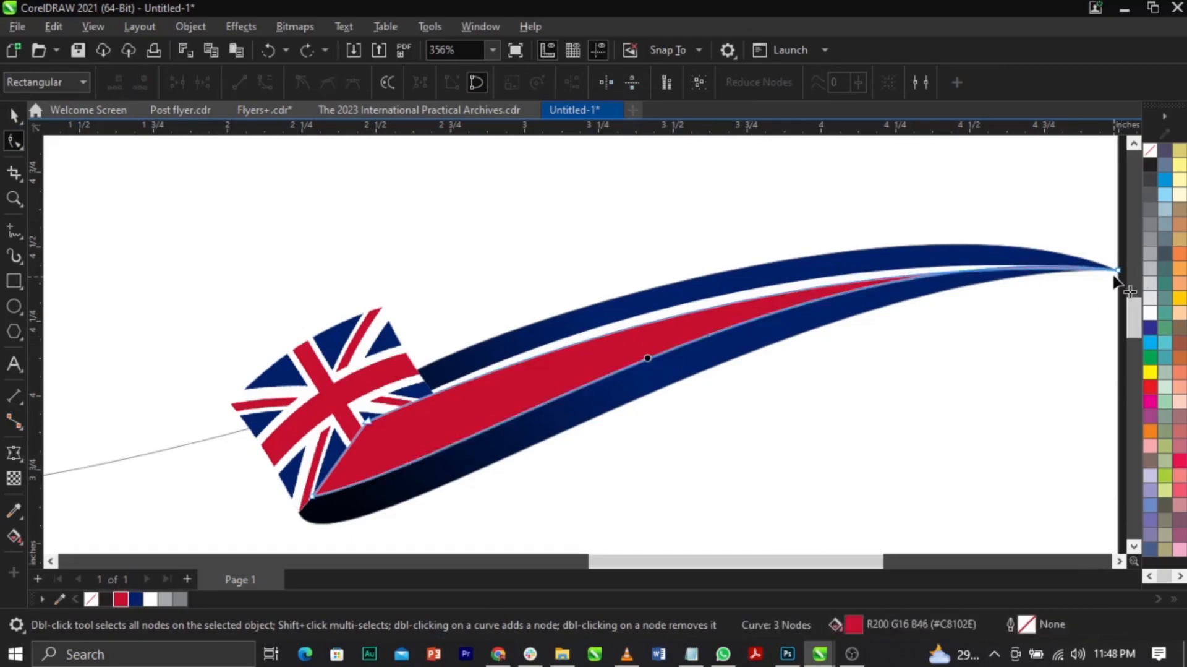
click(663, 312)
drag(803, 238, 837, 275)
key(ctrl+z)
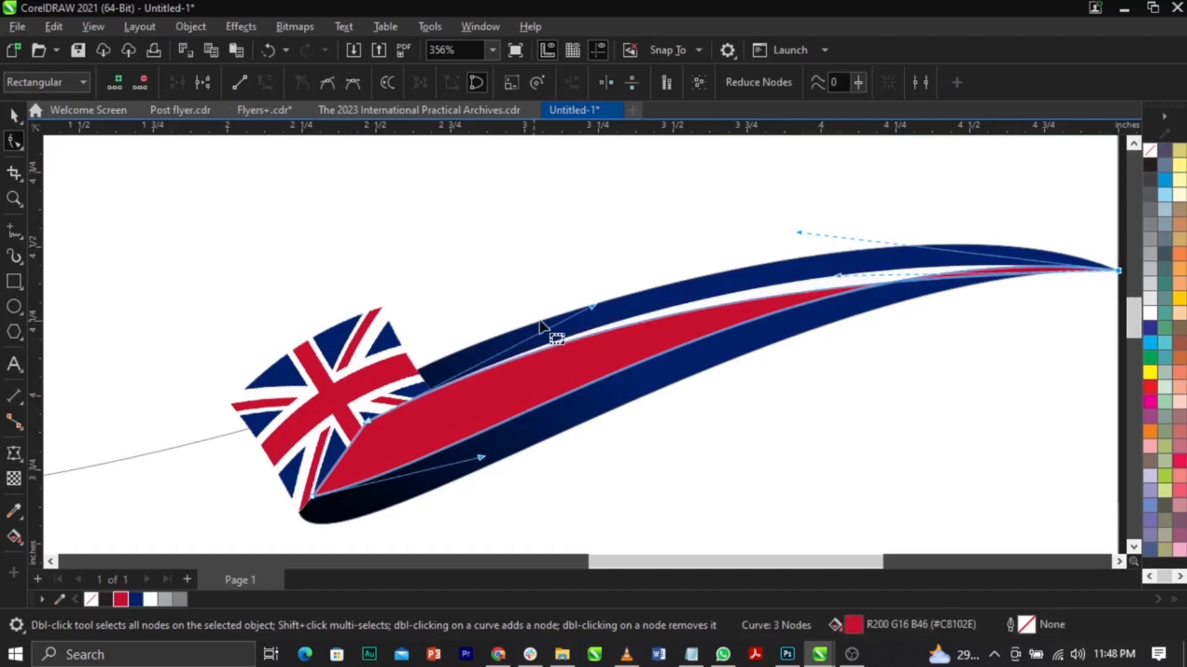
drag(369, 425, 373, 439)
mouse_move(592, 307)
mouse_down()
mouse_move(583, 352)
mouse_move(595, 311)
mouse_up()
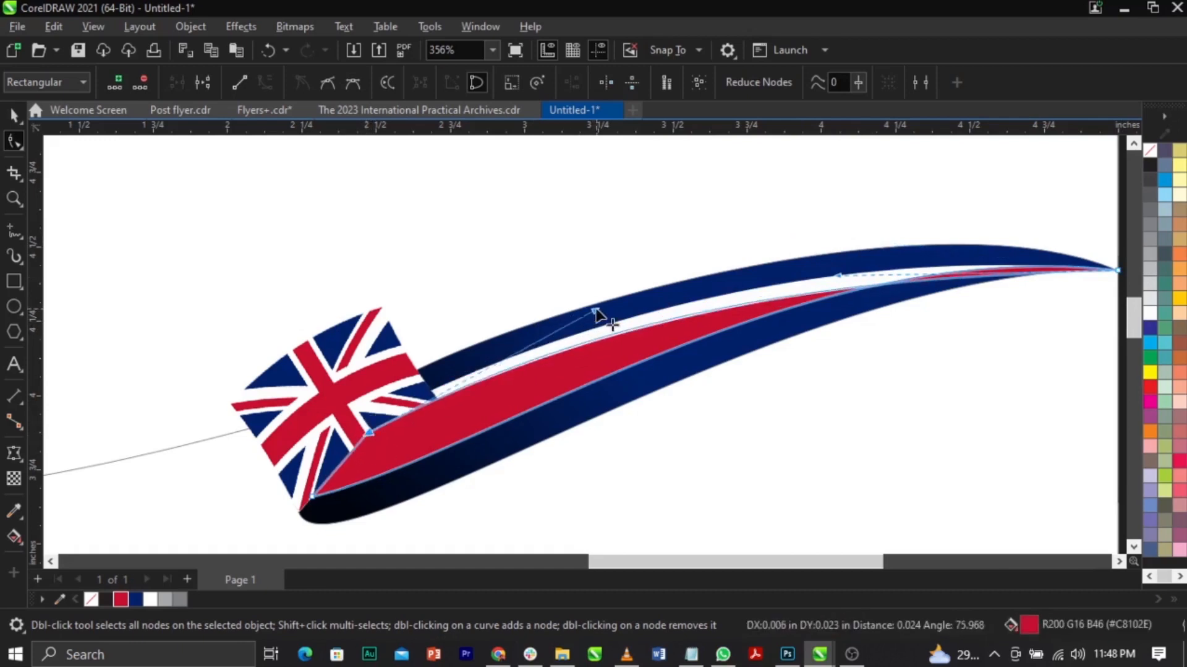
Step: Raise the red stripe's lower edge with its curve handles to leave a thin white band beneath it
scroll(922, 283, up, 2)
drag(780, 272, 795, 238)
drag(704, 197, 601, 213)
scroll(602, 214, down, 1)
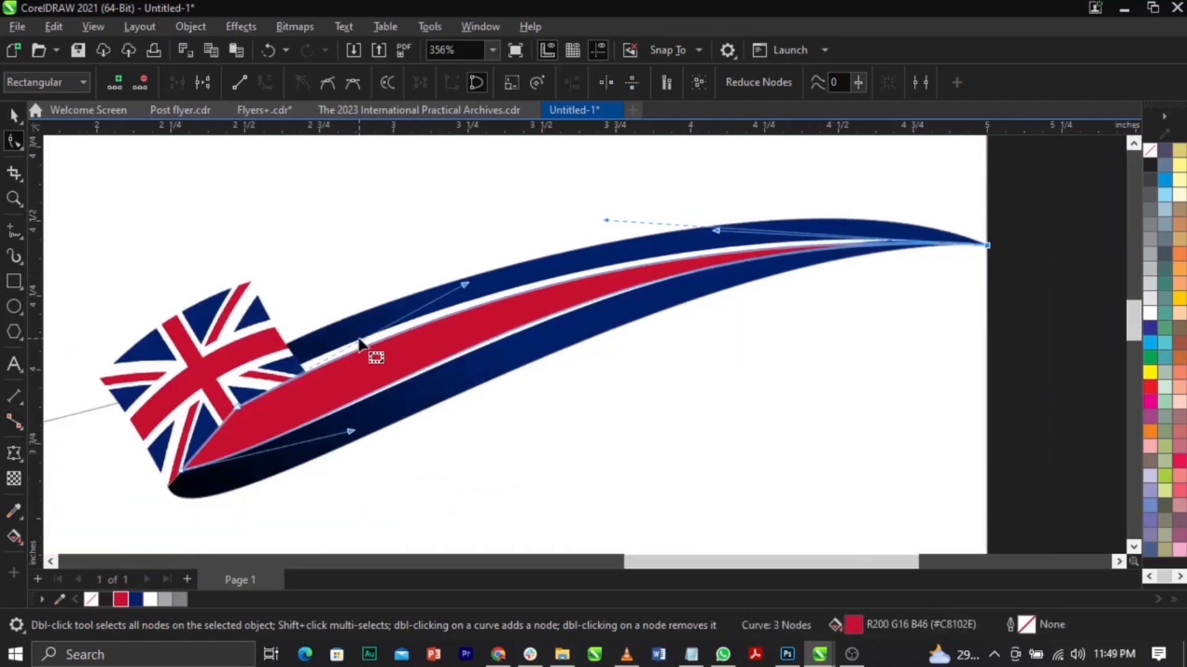
mouse_move(346, 431)
mouse_down()
mouse_move(365, 442)
mouse_move(358, 416)
mouse_move(350, 411)
mouse_move(353, 451)
mouse_move(341, 425)
mouse_up()
click(618, 213)
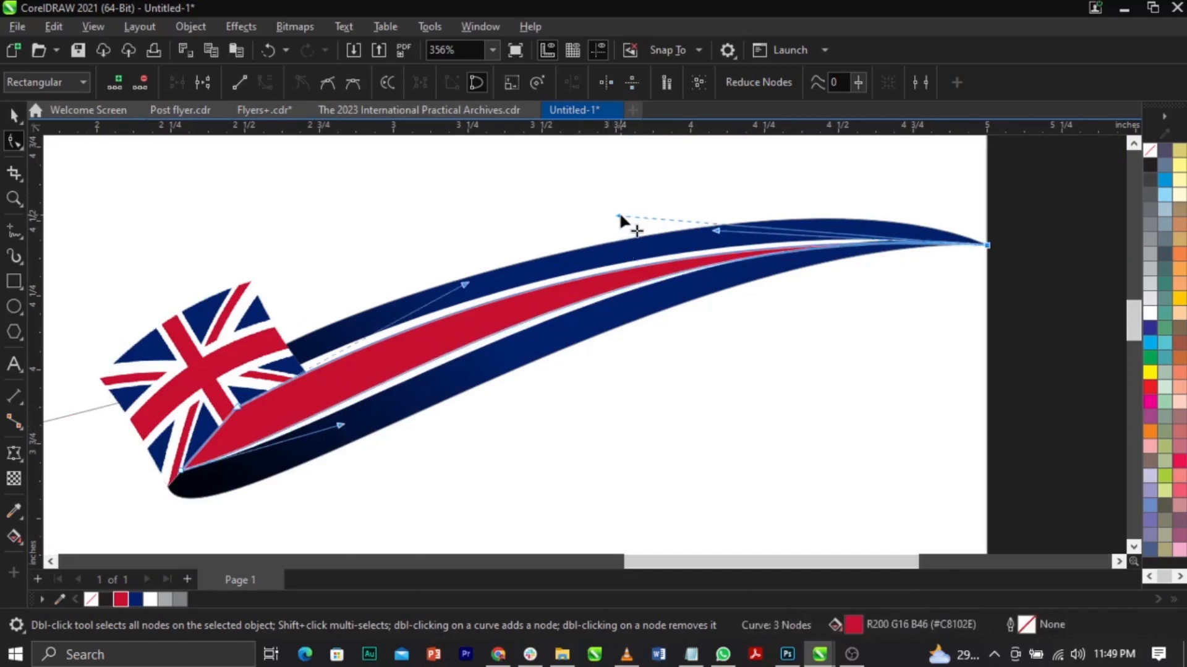
Step: Bring the flag in front of the red stripe so it covers the stripe's inner end
key(space)
click(263, 351)
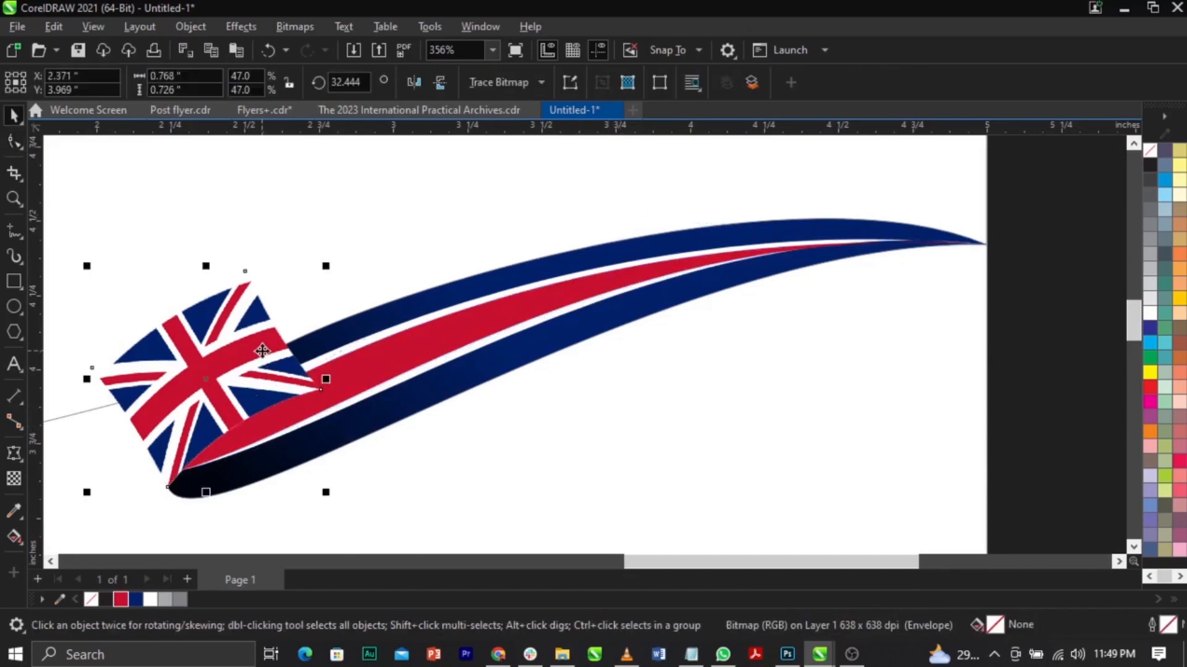
scroll(615, 355, down, 8)
key(z)
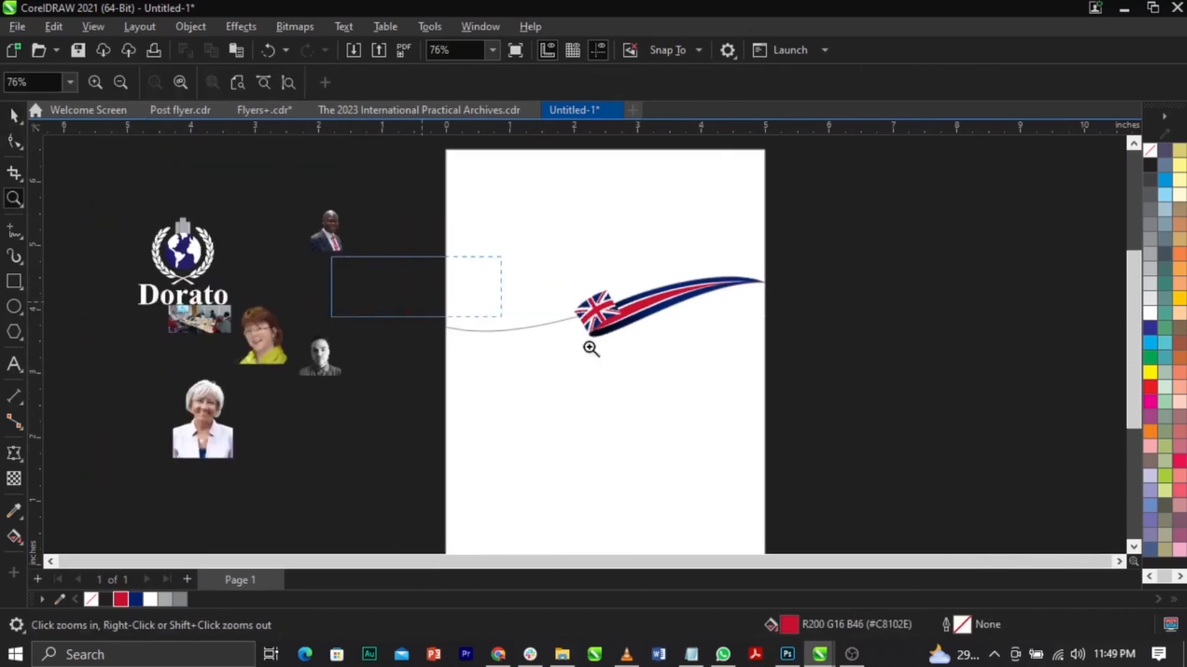
drag(422, 286, 887, 360)
key(space)
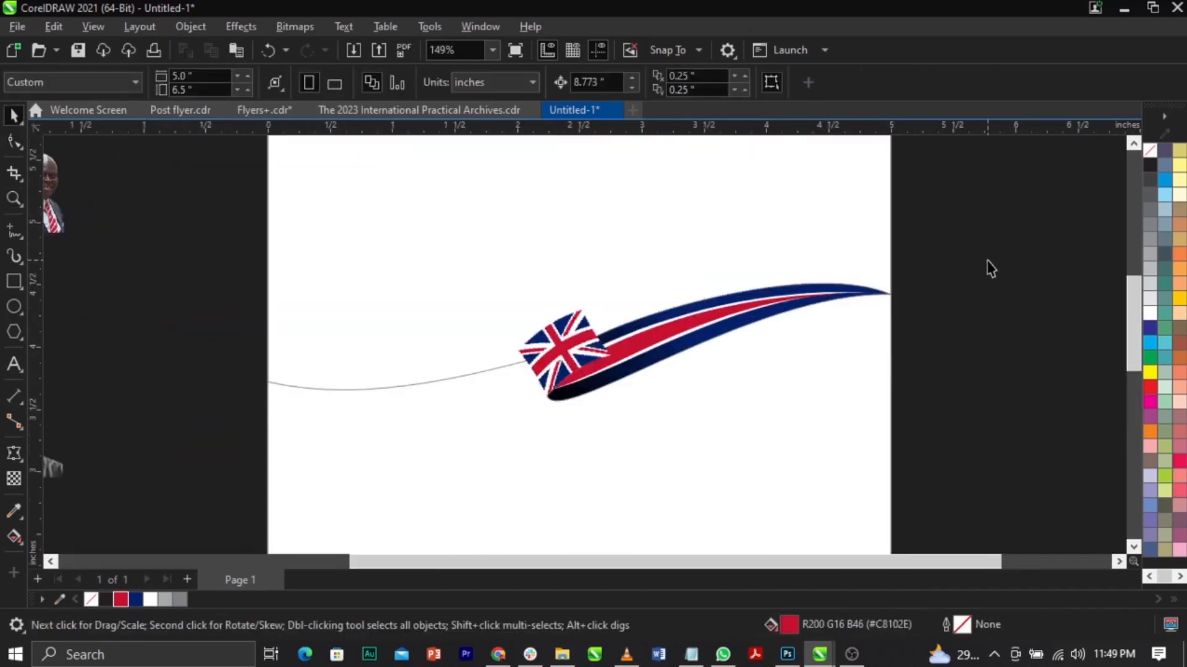
Step: Make a horizontally mirrored copy of the three ribbon pieces on the flag's left side and flip it vertically
drag(994, 251, 588, 429)
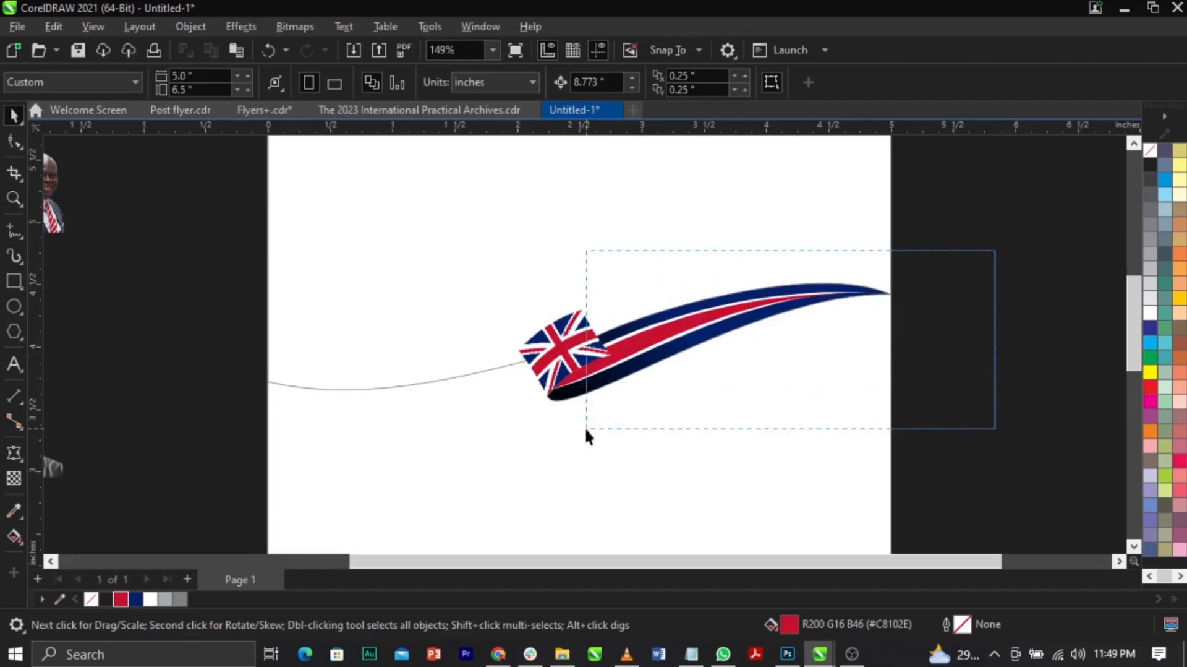
drag(520, 451, 519, 450)
drag(895, 344, 398, 324)
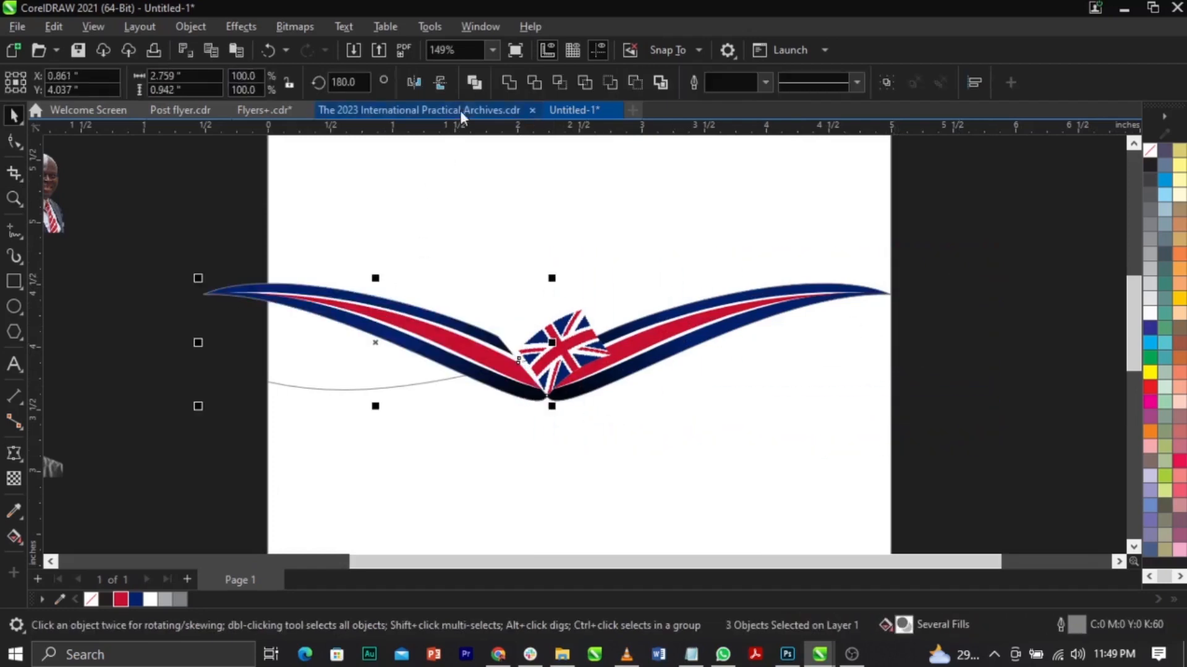
click(441, 82)
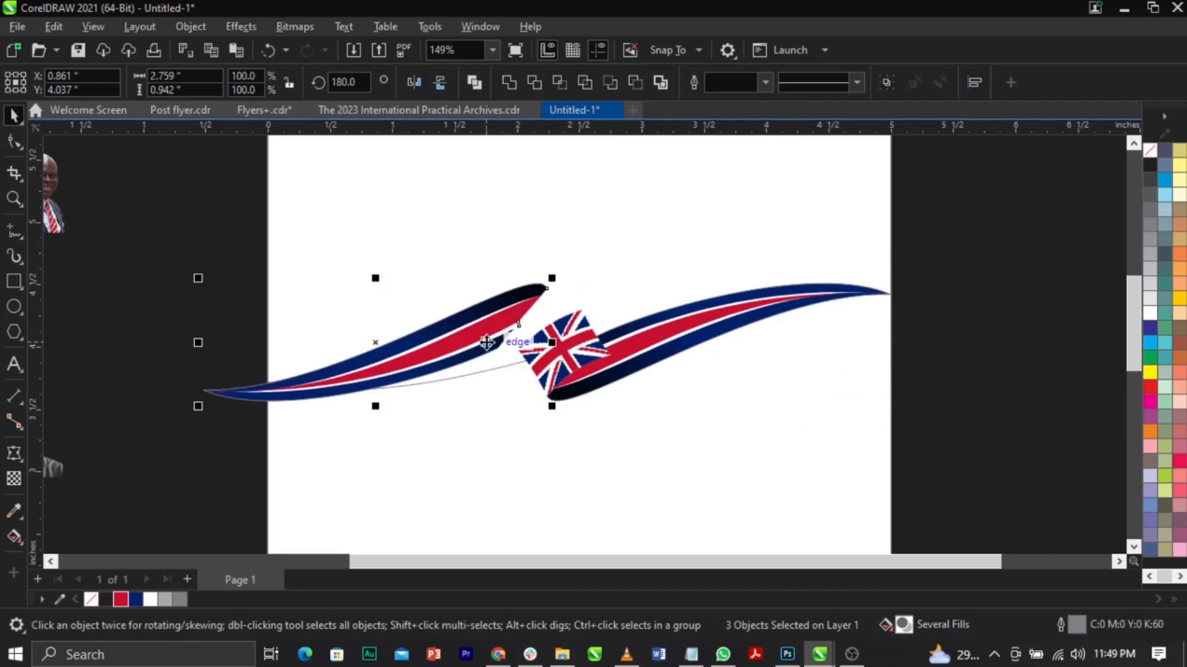
Step: Move the mirrored ribbon pieces against the flag's left side and bring the flag in front of them
drag(453, 339, 493, 379)
scroll(548, 324, up, 3)
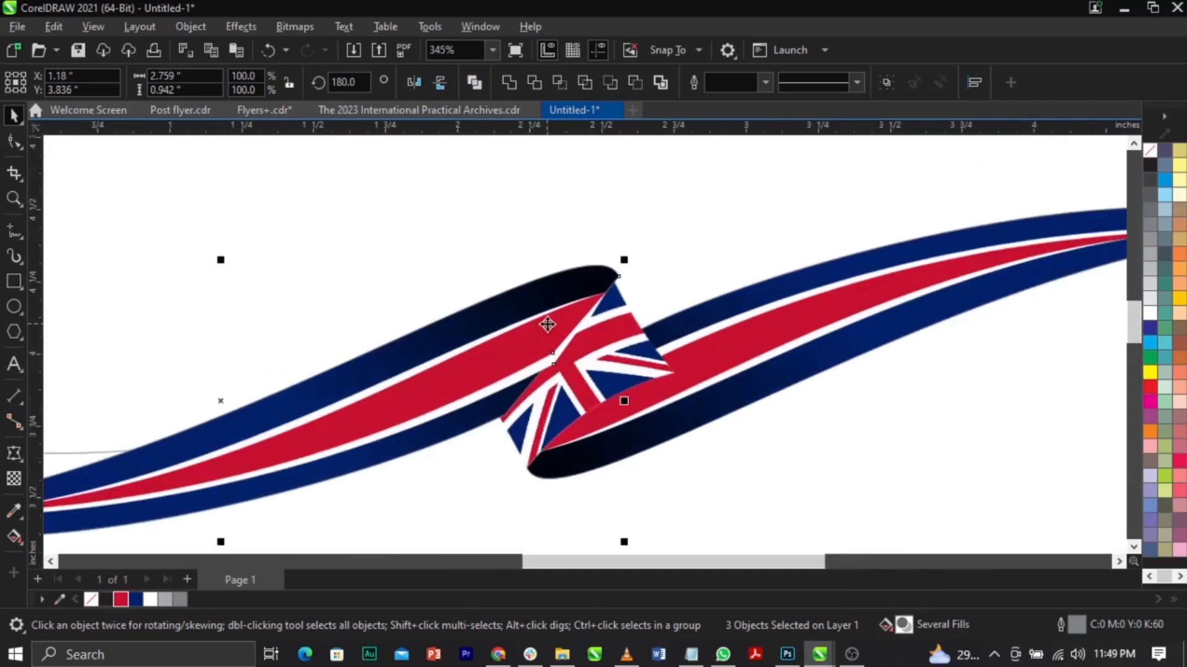
click(606, 358)
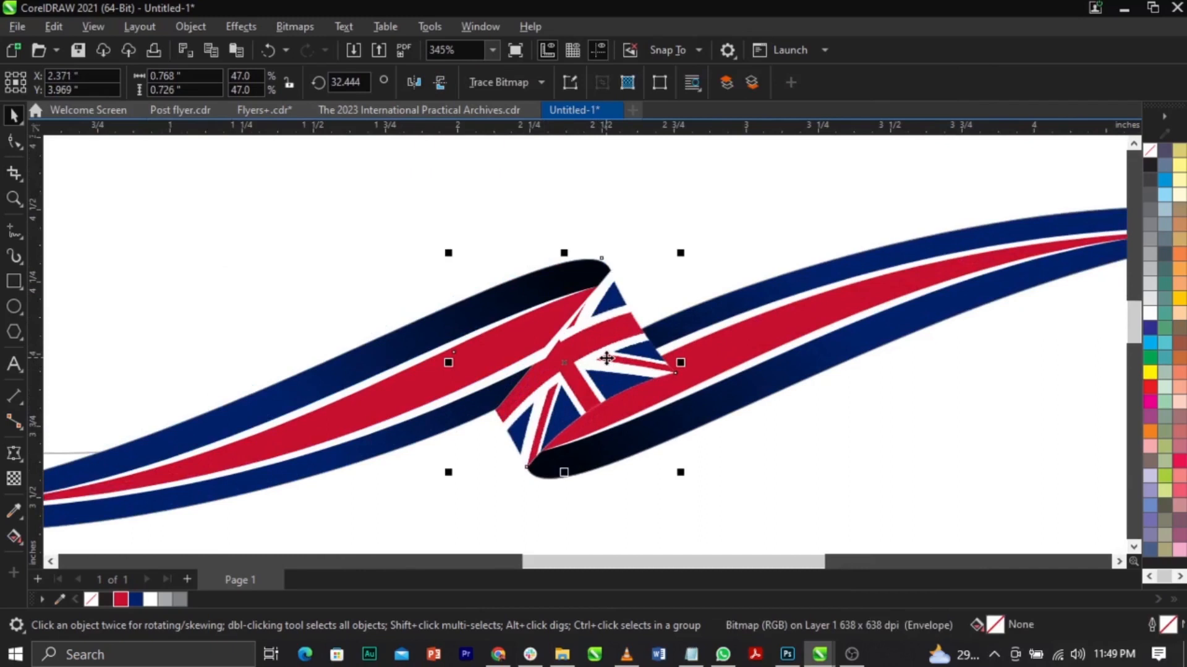
scroll(606, 357, down, 3)
Step: Select the three left ribbon pieces and adjust their position so the dark tip meets the flag's upper corner
click(303, 339)
drag(278, 286, 453, 416)
drag(289, 446, 702, 233)
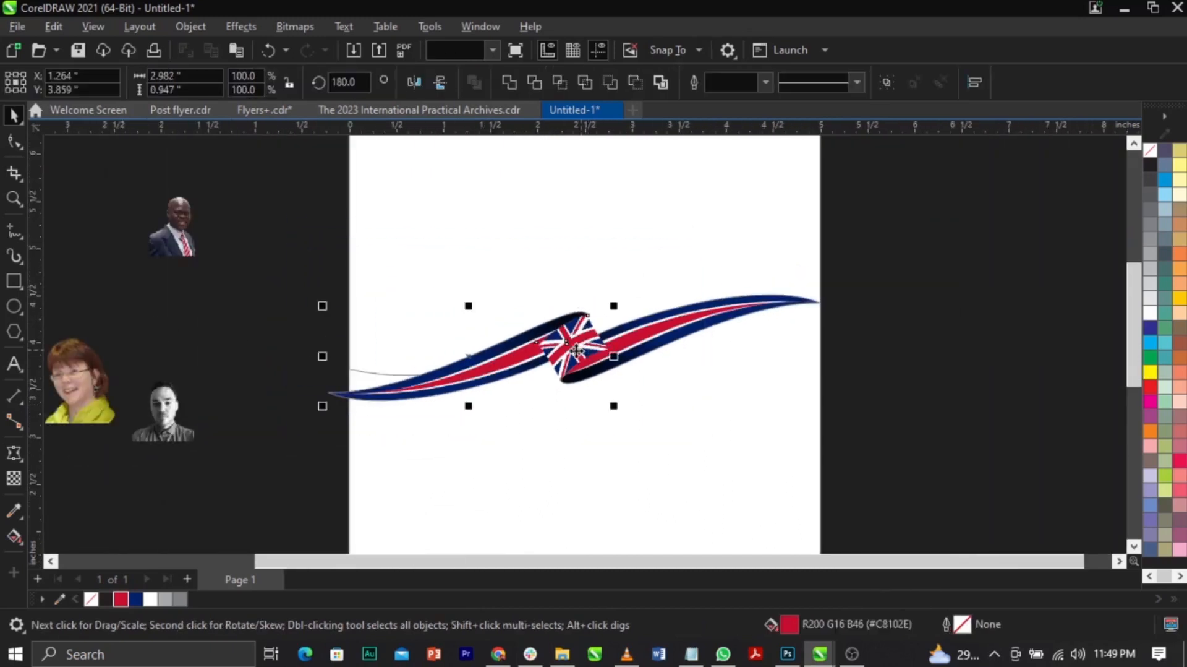
scroll(576, 350, up, 8)
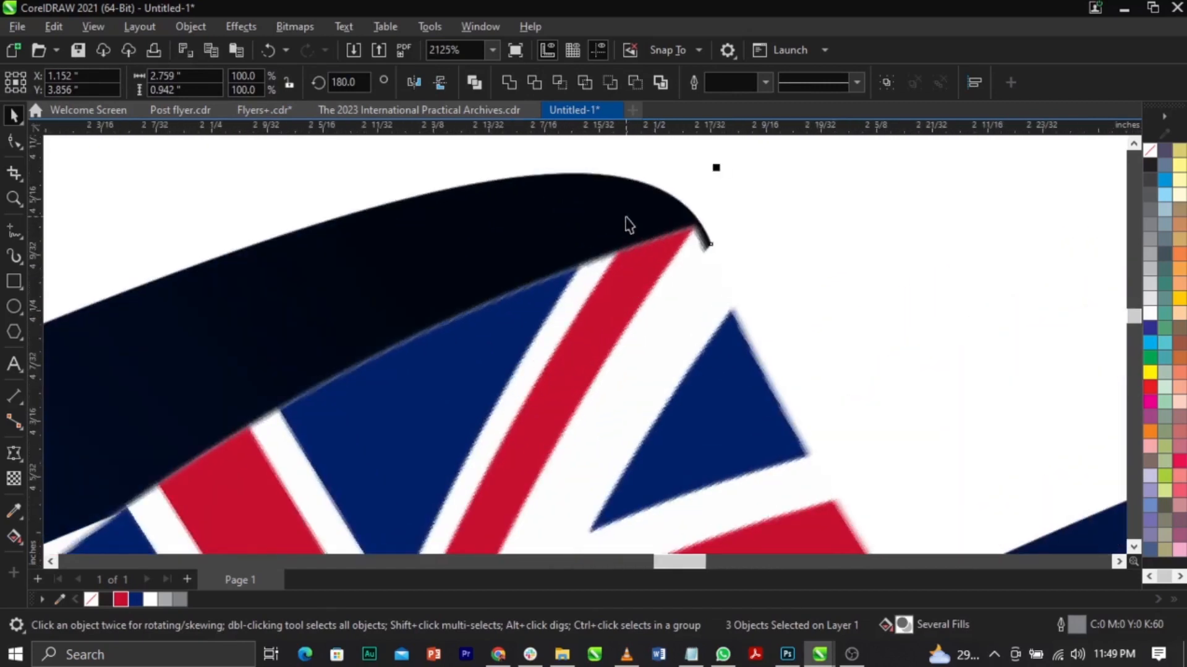
click(588, 202)
scroll(618, 227, down, 7)
drag(265, 207, 629, 402)
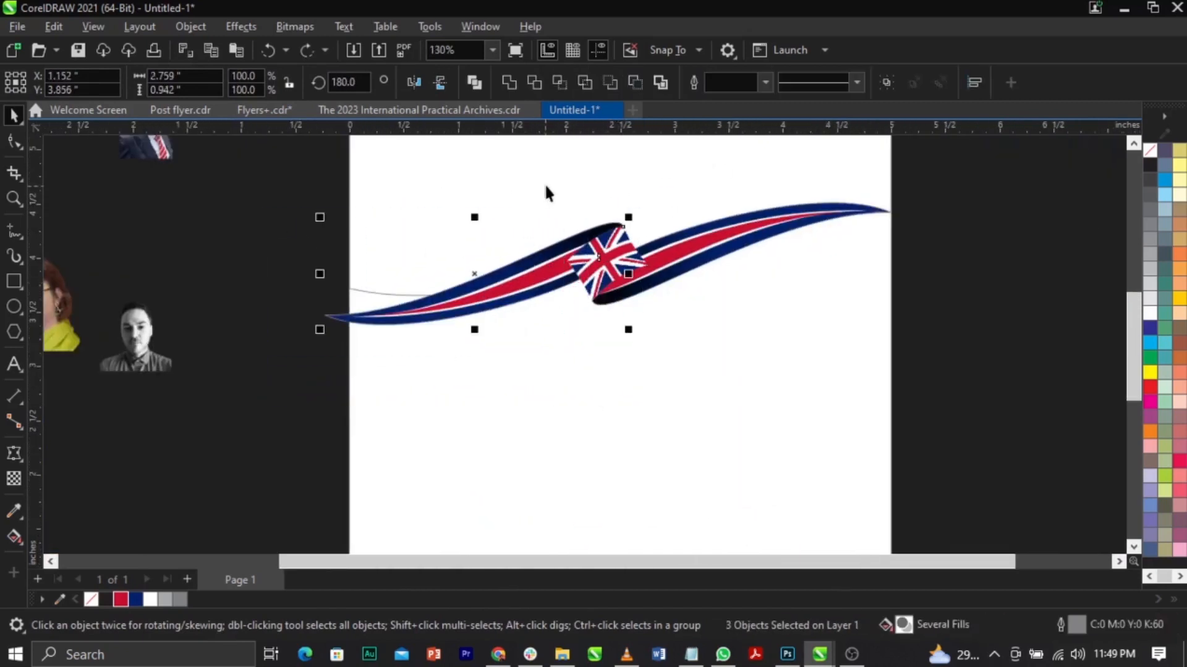
scroll(668, 204, up, 4)
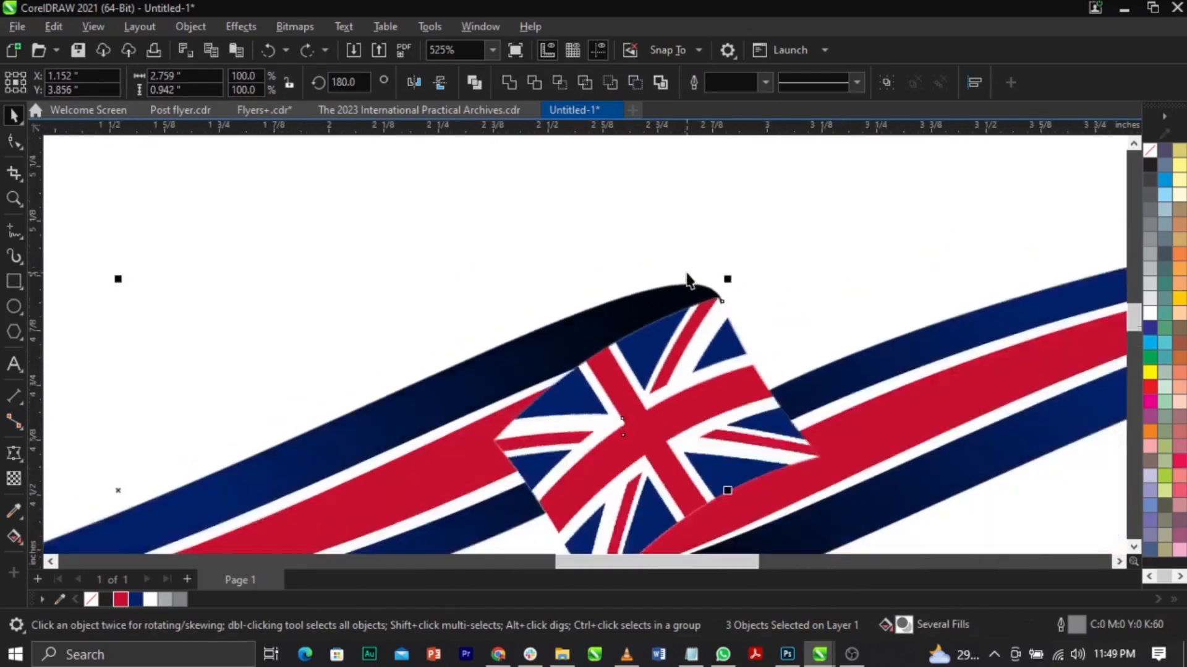
scroll(432, 420, down, 3)
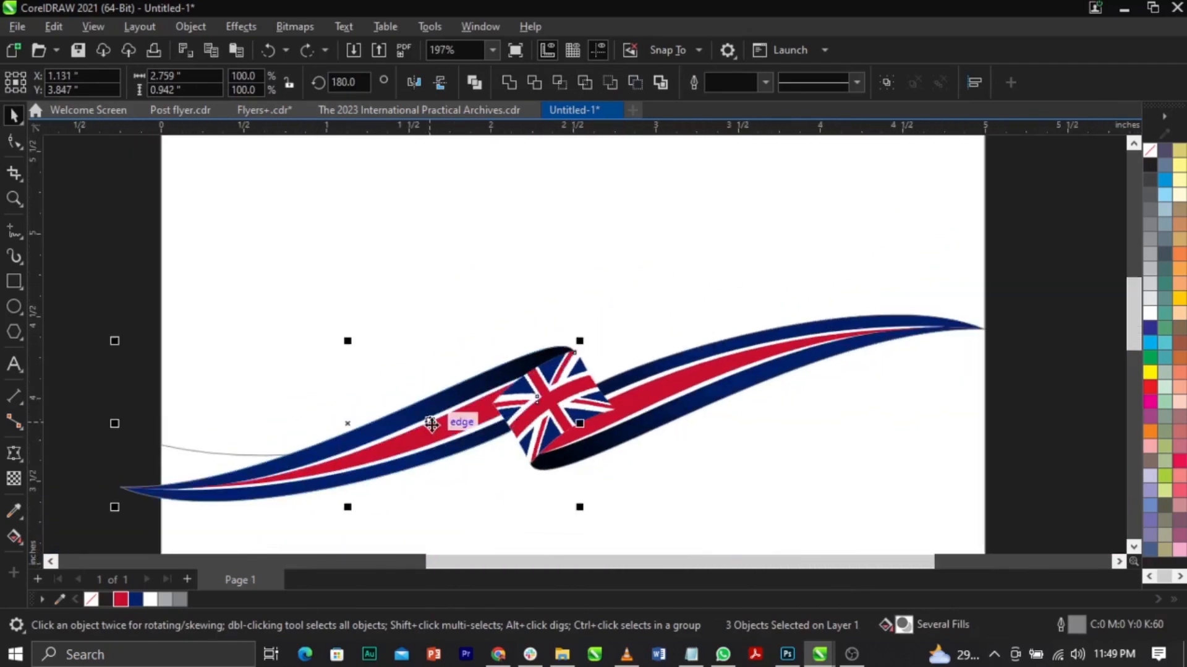
Step: Group the three left ribbon pieces and shift the group slightly to align it with the flag's upper corner
key(ctrl+g)
scroll(537, 333, up, 5)
drag(686, 421, 692, 403)
scroll(609, 319, down, 4)
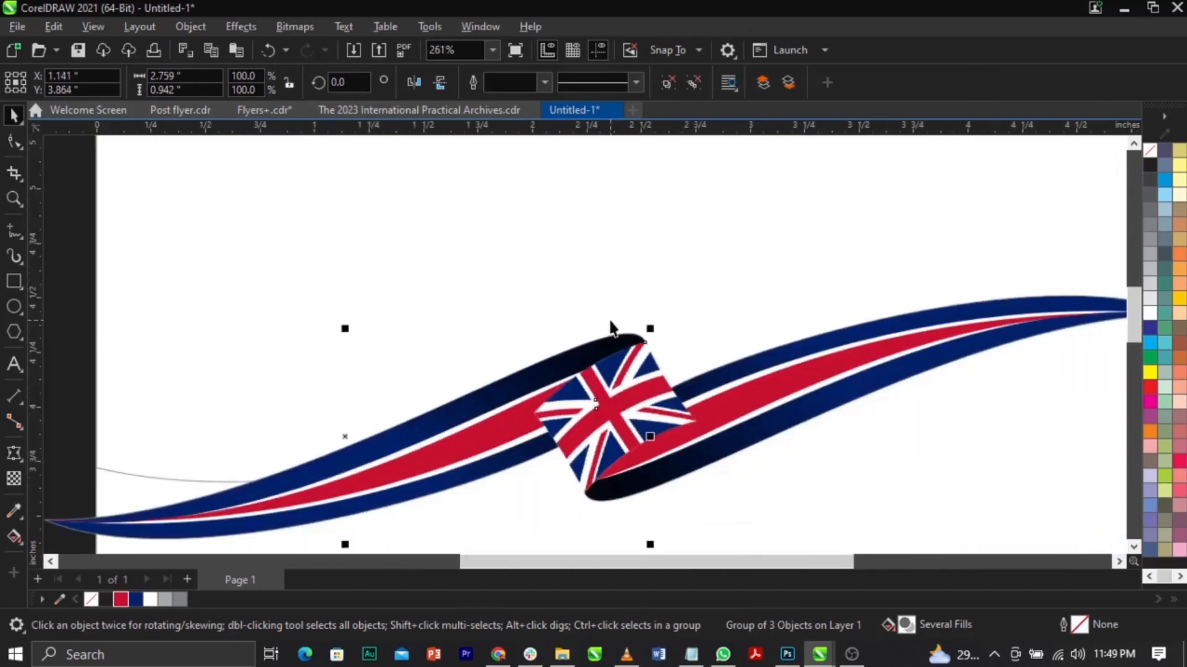
scroll(609, 318, down, 3)
click(578, 327)
Step: Rotate the whole flag ribbon about 3.2 degrees clockwise and shift it so both tips extend past the page edges
key(z)
drag(337, 239, 866, 447)
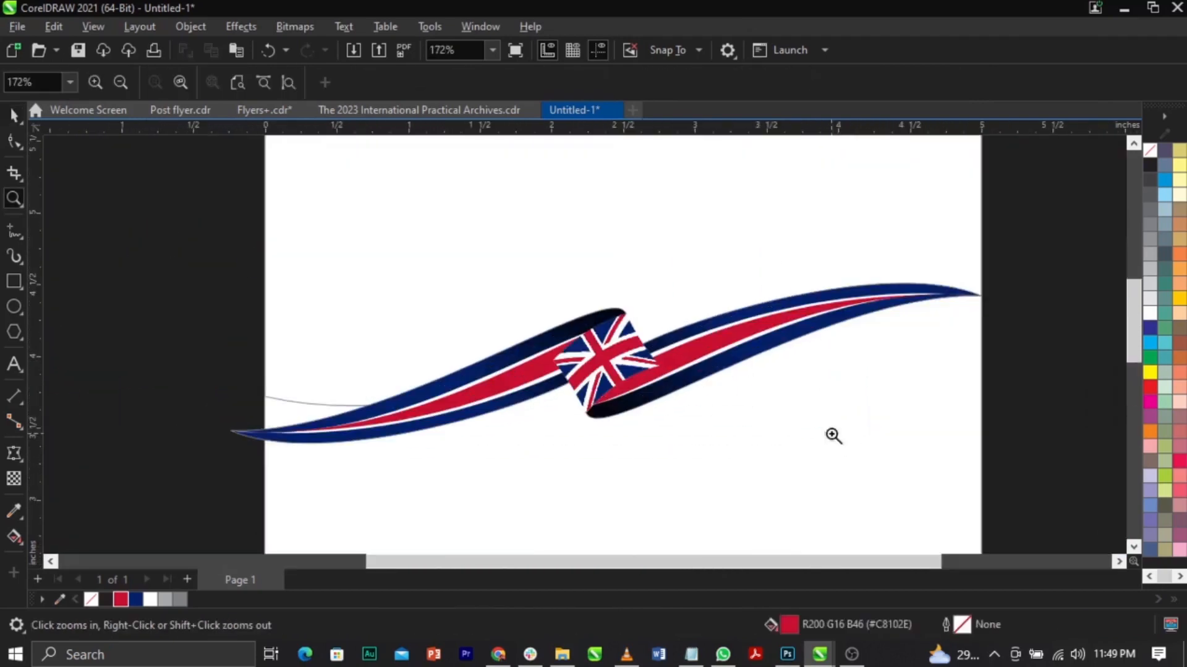
key(space)
click(785, 321)
drag(1085, 232, 157, 502)
drag(987, 273, 998, 299)
click(835, 340)
drag(750, 329, 763, 328)
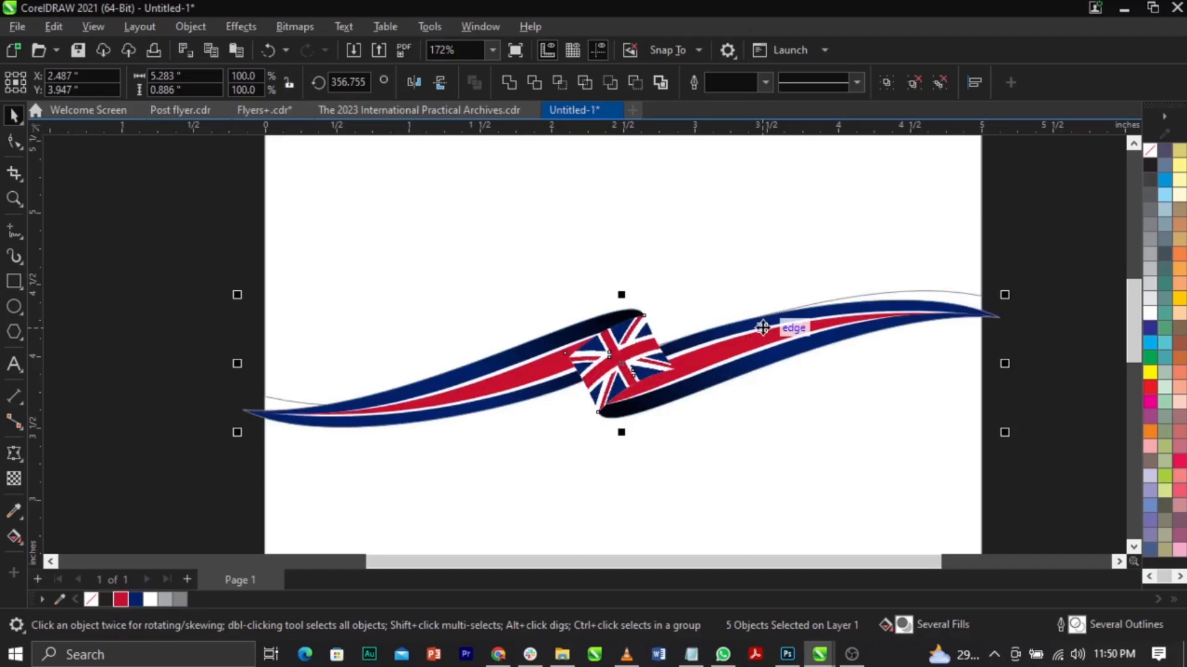
Step: PowerClip the flag ribbon inside the page-sized rectangle so its tips are trimmed at the page edges
right_click(763, 327)
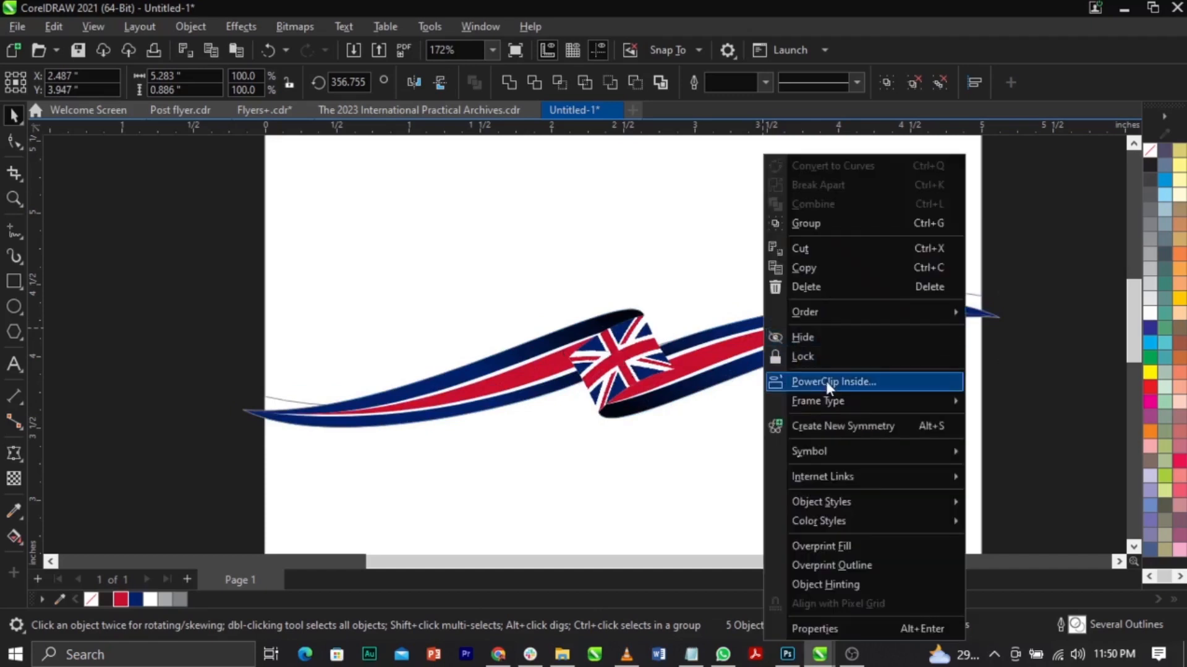
click(822, 379)
click(800, 443)
click(1048, 368)
Step: Fill the wavy header shape above the ribbon with the document's navy, R1 G33 B105
click(855, 273)
click(847, 259)
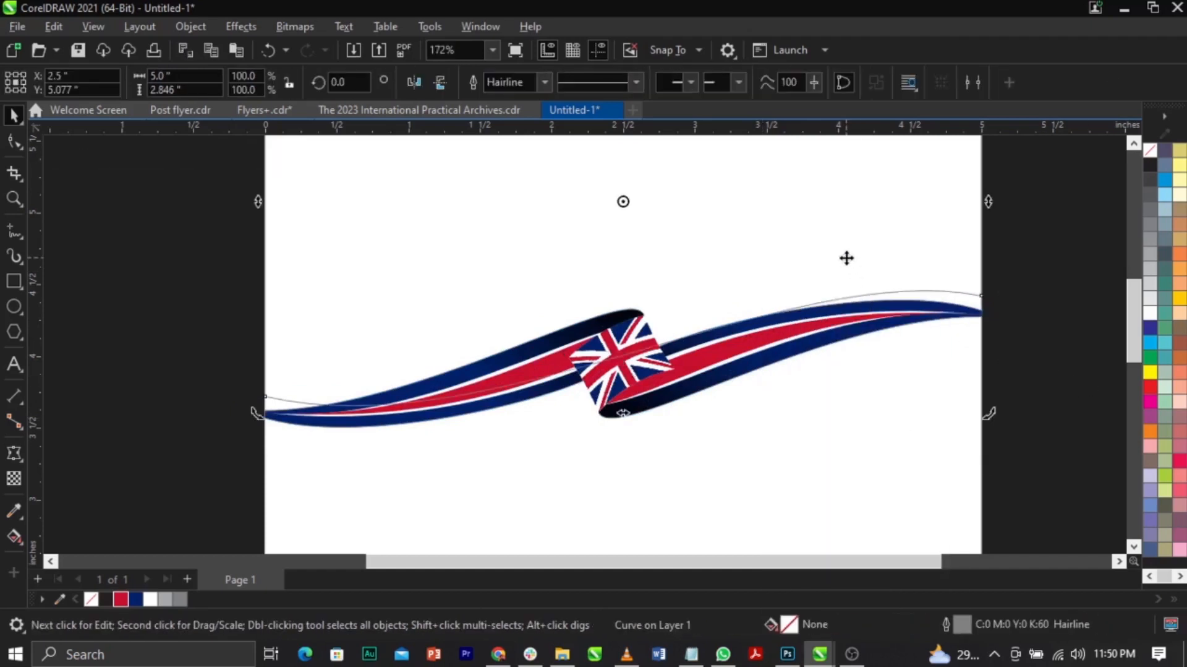
click(136, 599)
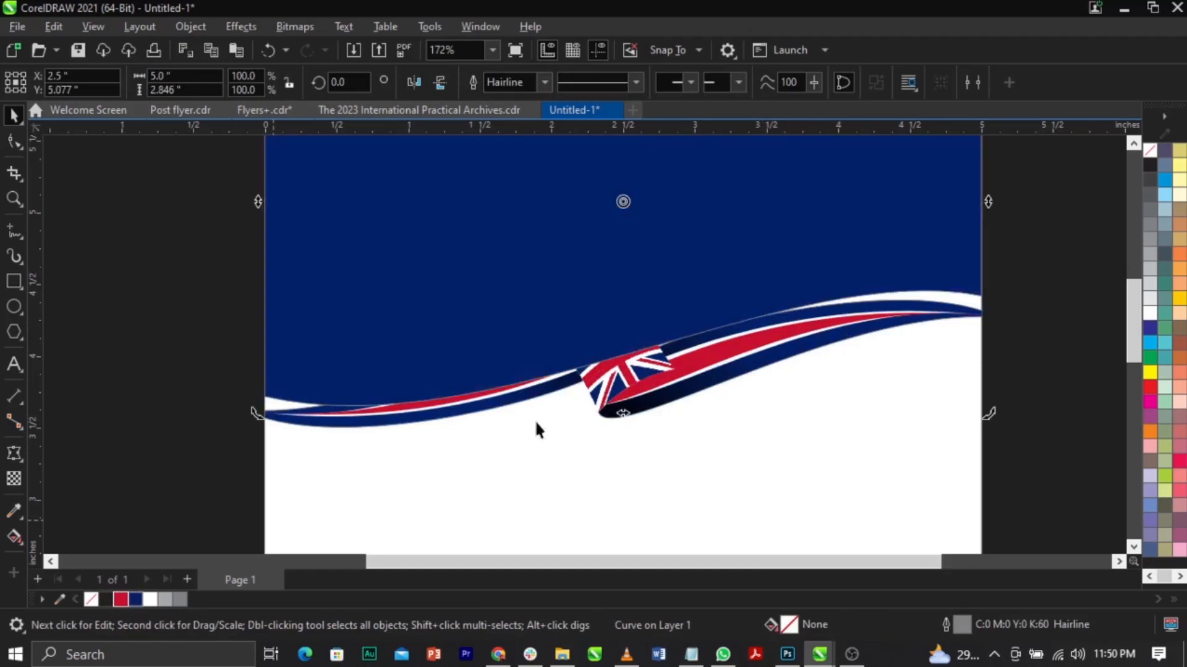
Step: PowerClip the navy header shape inside the page-sized rectangle
click(922, 249)
right_click(902, 240)
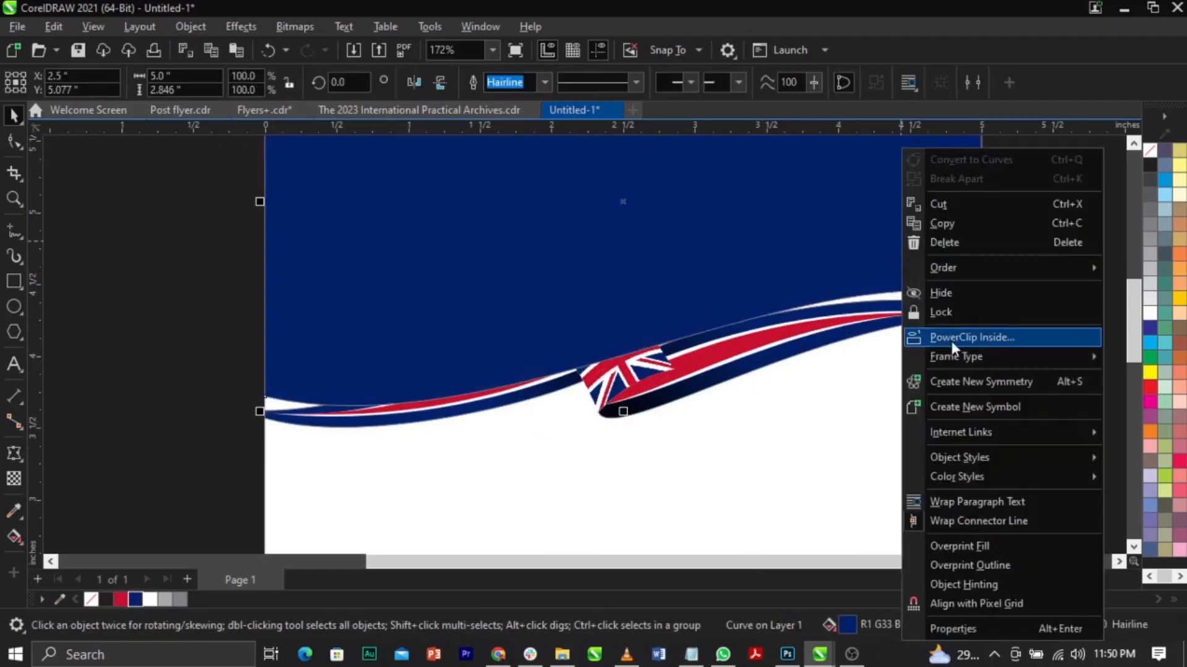
click(951, 338)
click(763, 463)
scroll(618, 373, down, 2)
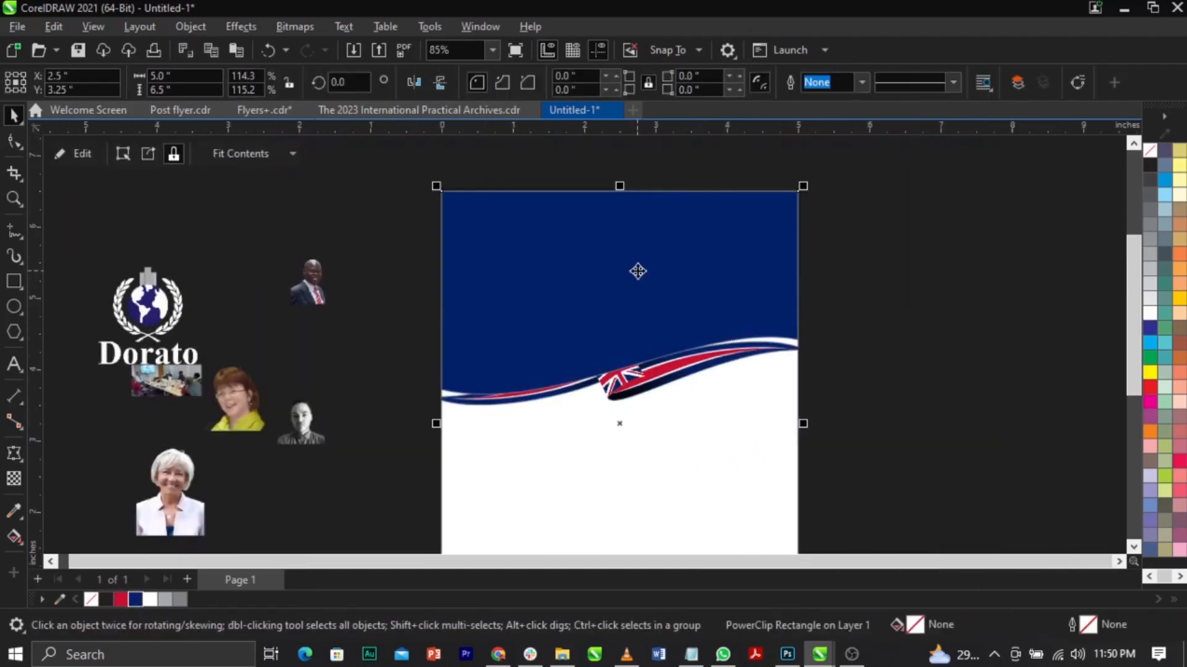
Step: Open the page rectangle's PowerClip contents for editing and send the navy header shape behind the ribbon
right_click(642, 268)
click(714, 128)
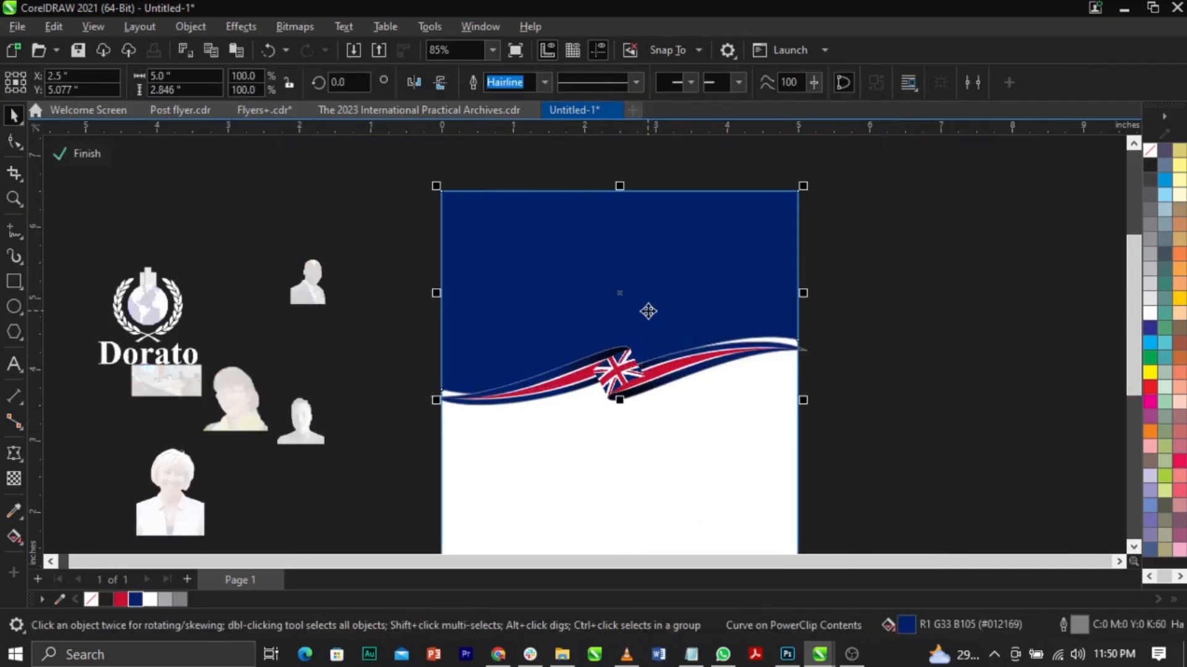
scroll(676, 321, up, 2)
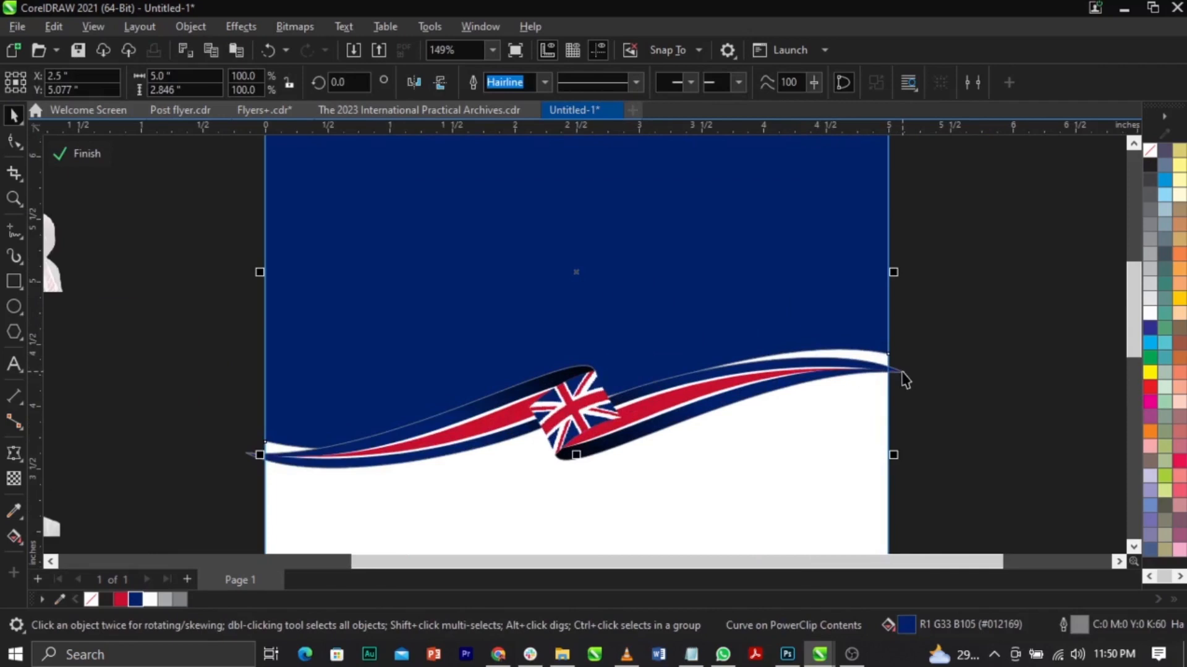
Step: Lower the navy header's two lower corner nodes to the ribbon tips to close the white gaps above the ribbon
click(14, 143)
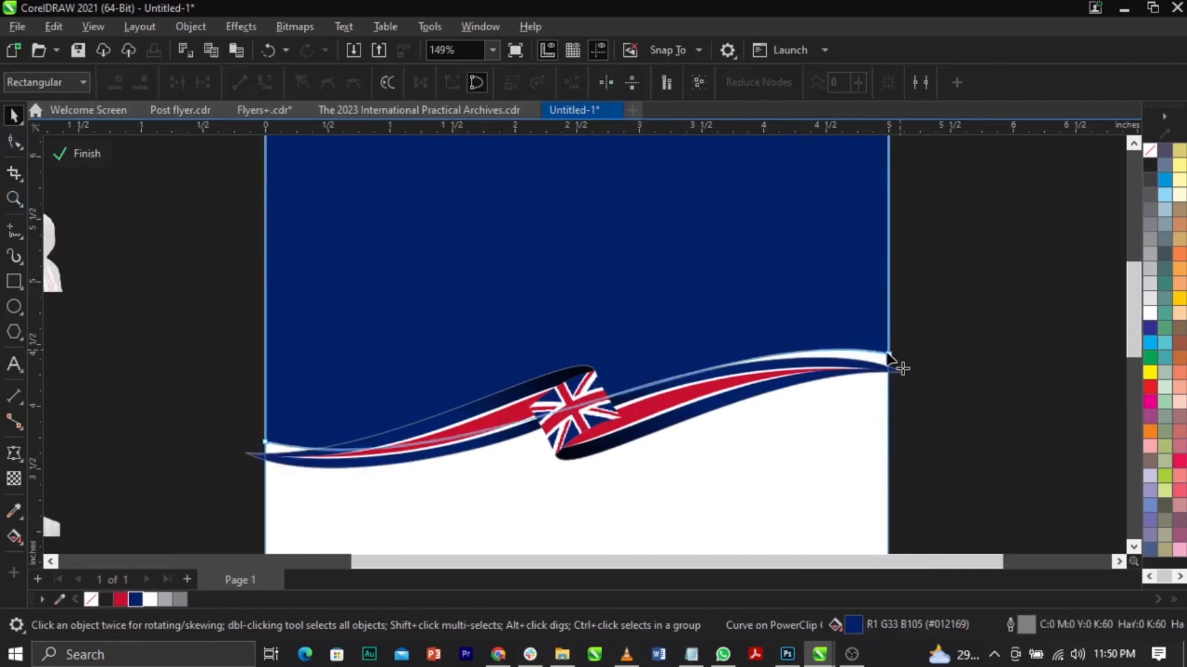
scroll(888, 363, up, 3)
drag(888, 363, 889, 381)
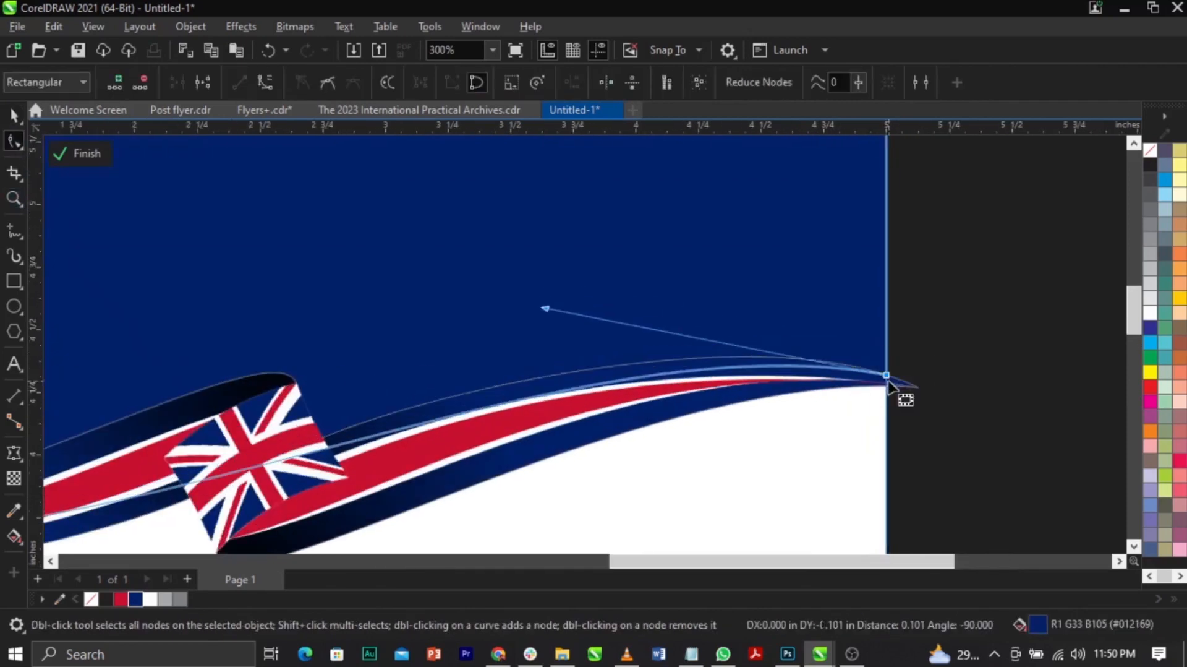
scroll(888, 382, down, 3)
scroll(789, 411, up, 1)
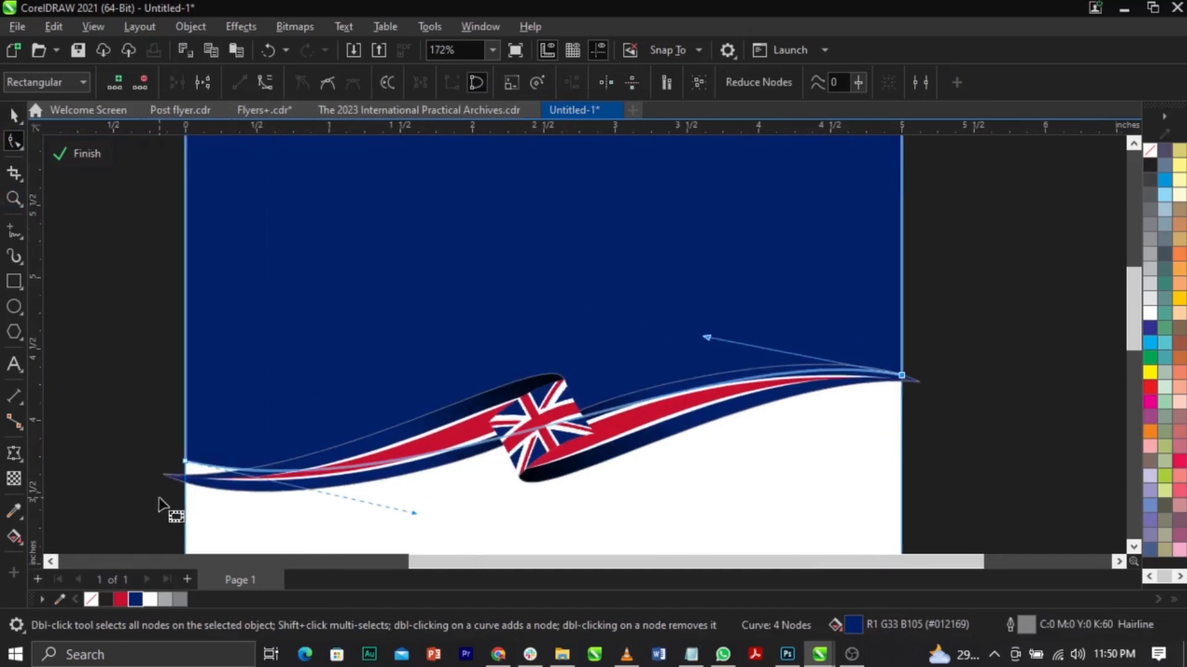
scroll(192, 460, up, 2)
drag(193, 450, 196, 484)
key(space)
scroll(437, 418, down, 3)
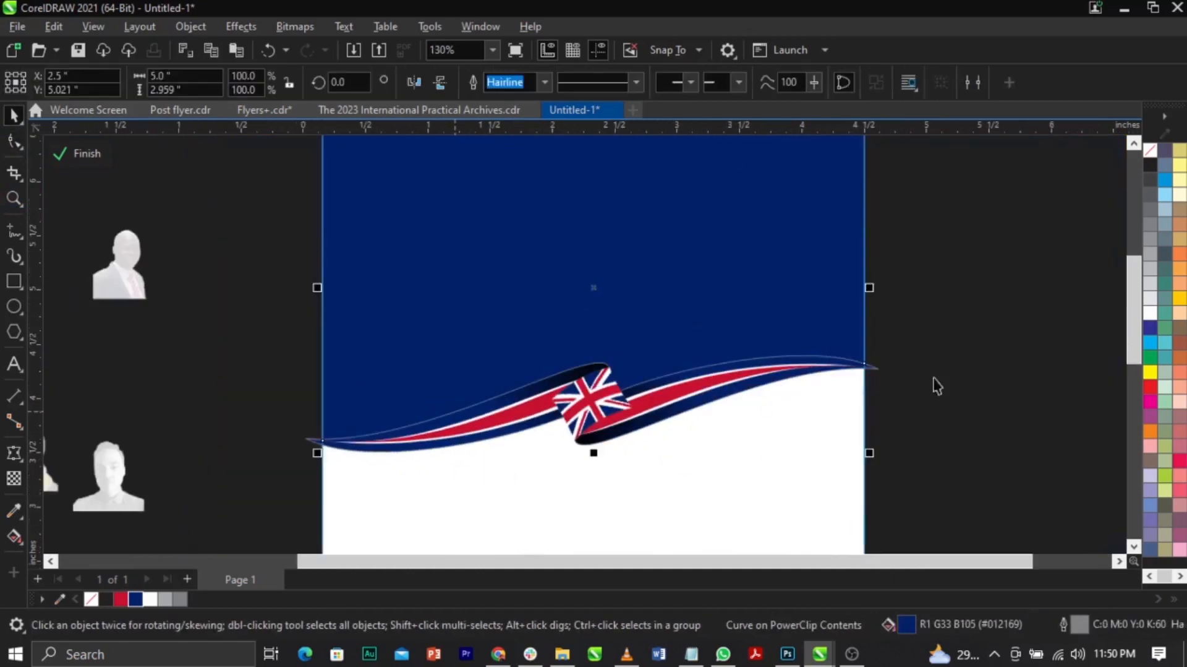
Step: Select all the flag ribbon pieces and remove their outlines
key(Escape)
drag(755, 423, 231, 481)
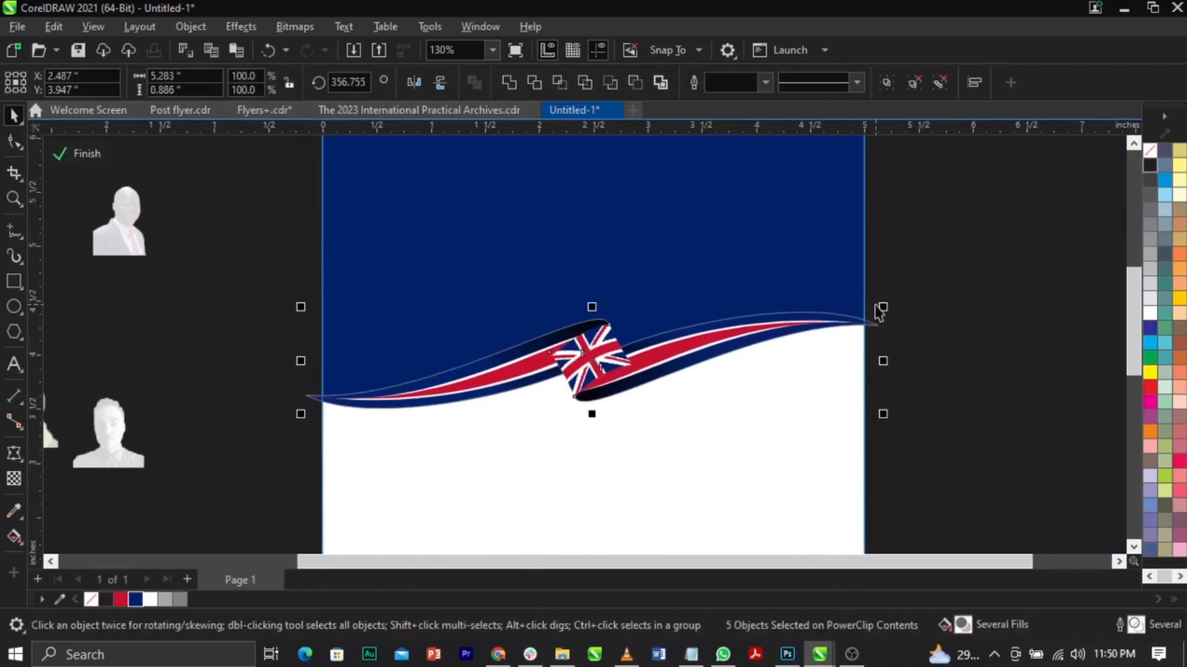
right_click(1150, 151)
click(1148, 157)
key(Escape)
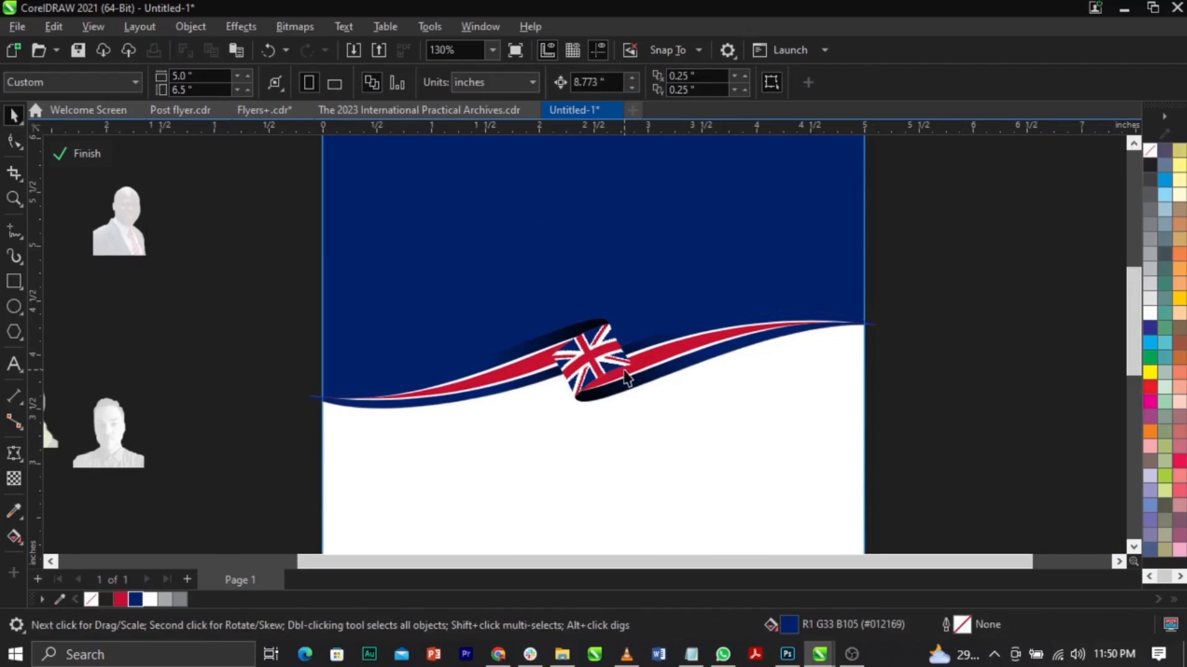
Step: Recolour the header shape with a lighter navy uniform fill of R1 G57 B112 (#013970)
scroll(759, 303, down, 2)
click(809, 283)
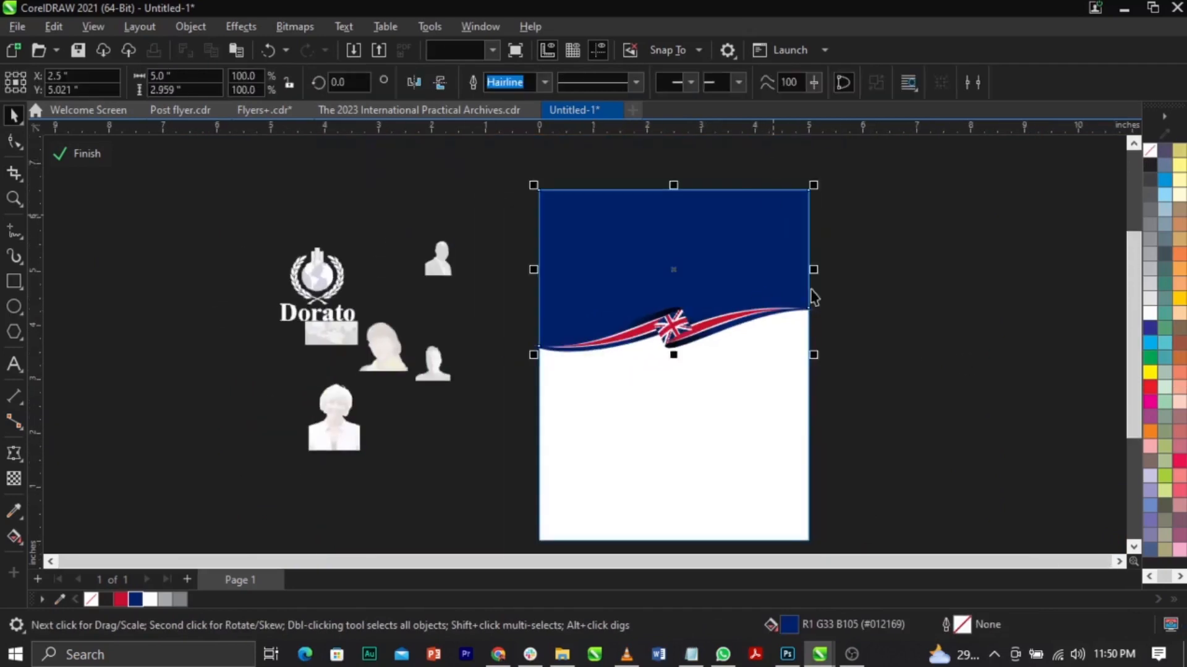
scroll(808, 284, up, 1)
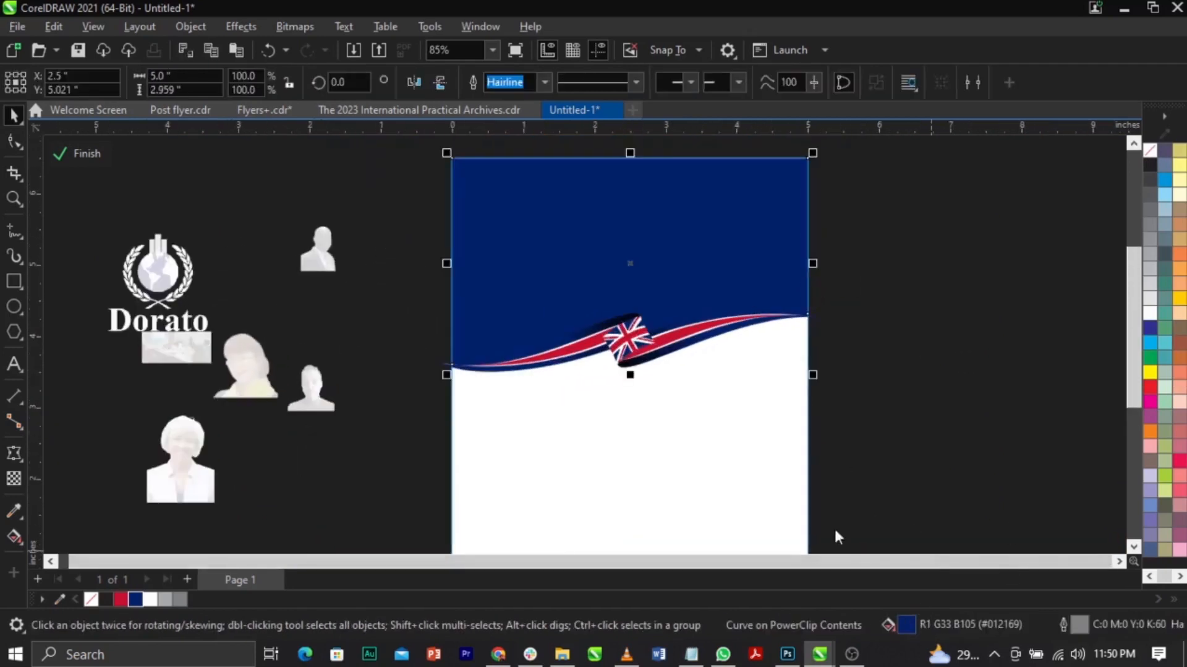
key(shift+F11)
drag(525, 72, 1006, 65)
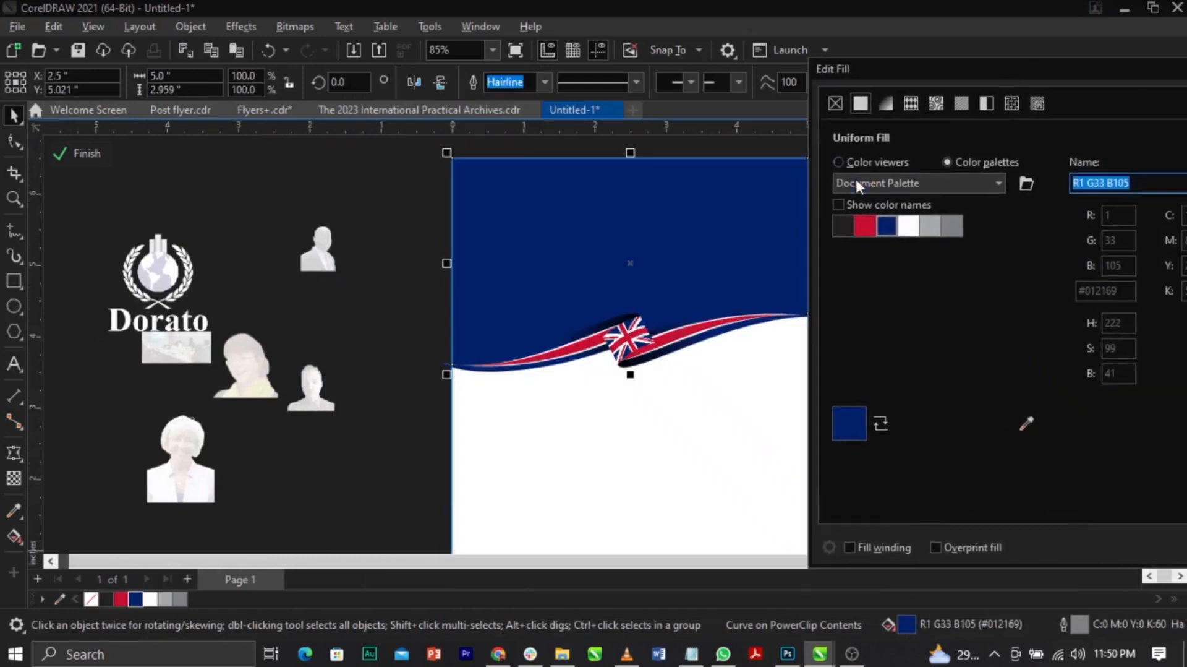
click(863, 163)
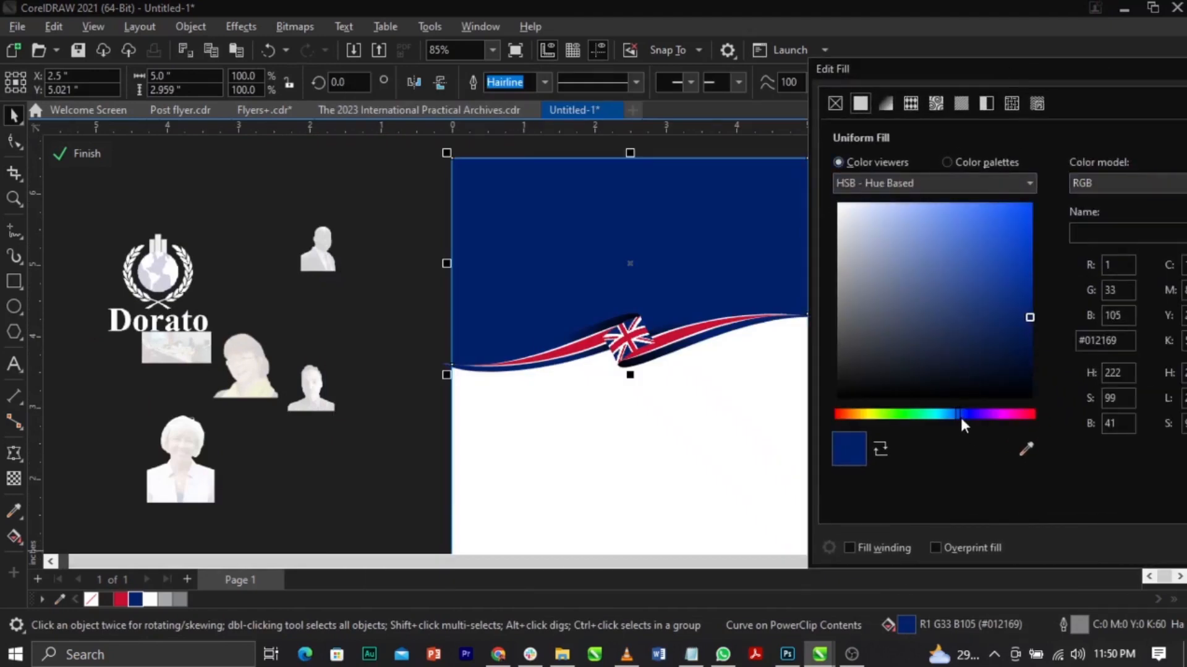
drag(956, 410, 949, 413)
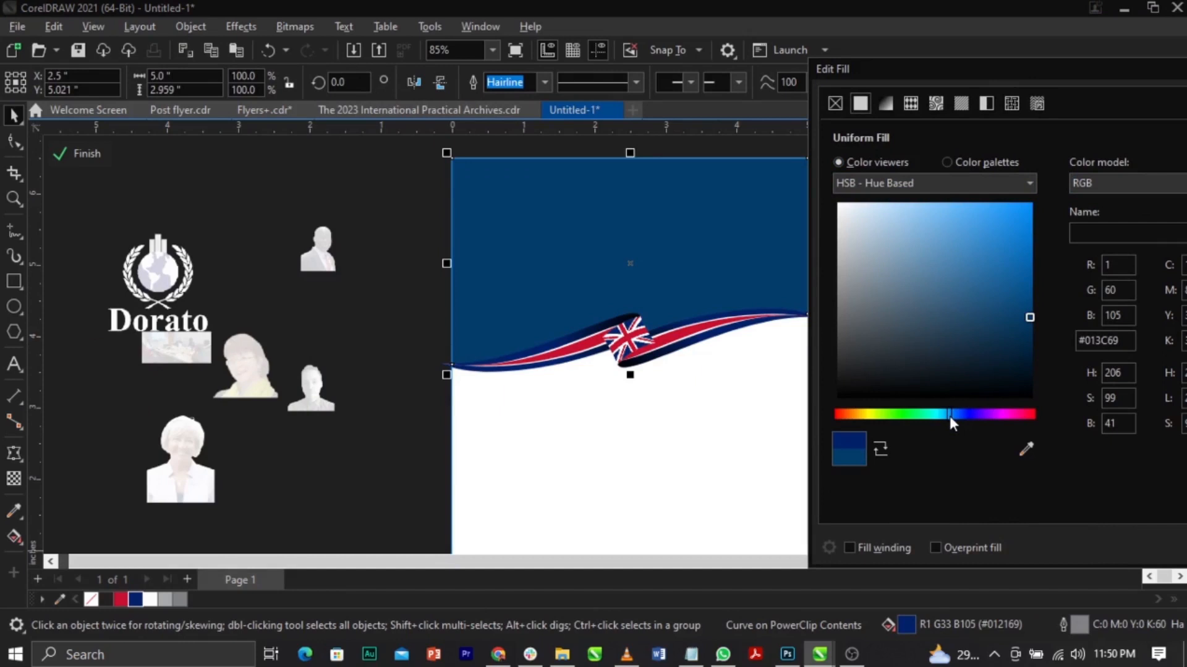
drag(949, 414, 960, 413)
drag(1029, 315, 1029, 312)
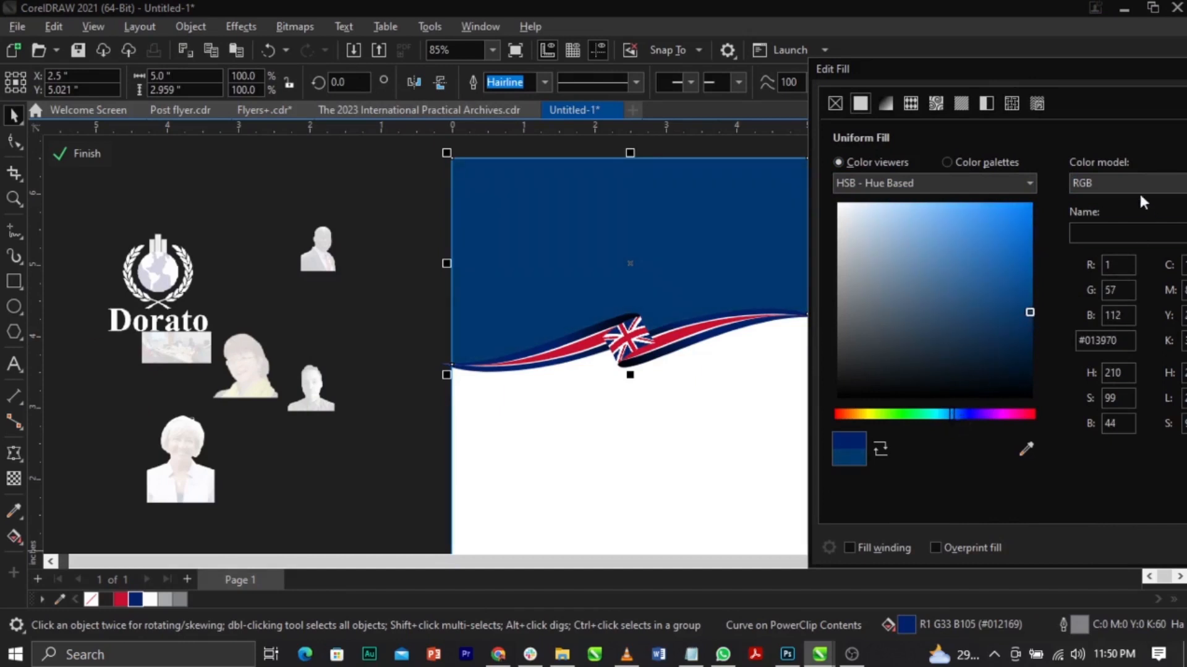
drag(989, 79, 839, 77)
click(1056, 550)
click(1034, 437)
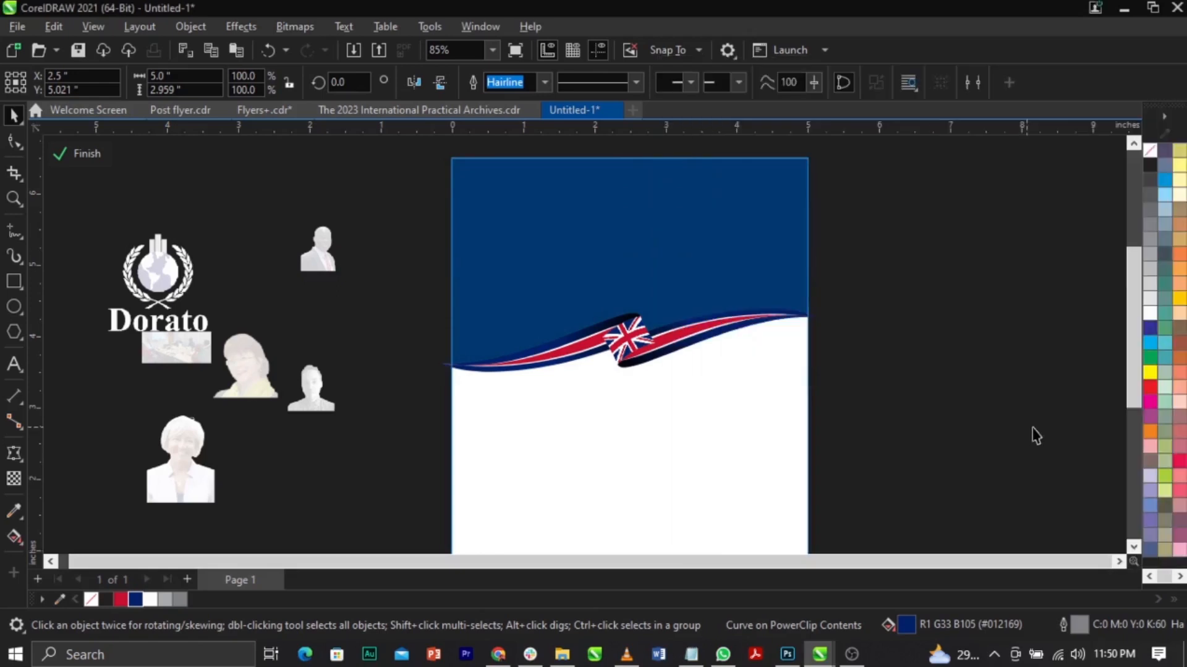
Step: Finish editing the page rectangle's PowerClip contents and deselect it
scroll(497, 272, down, 2)
click(88, 157)
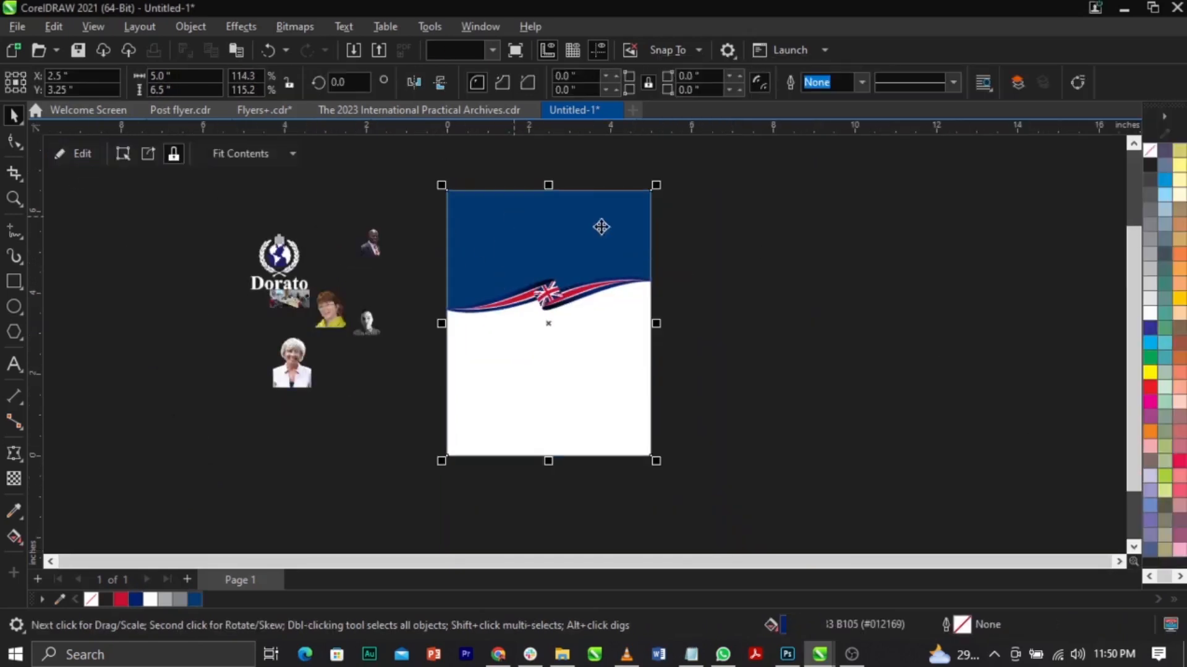
key(Escape)
Step: Enlarge the meeting-room photo to about 5.68 inches wide and place it just right of the page
scroll(587, 257, up, 1)
click(246, 317)
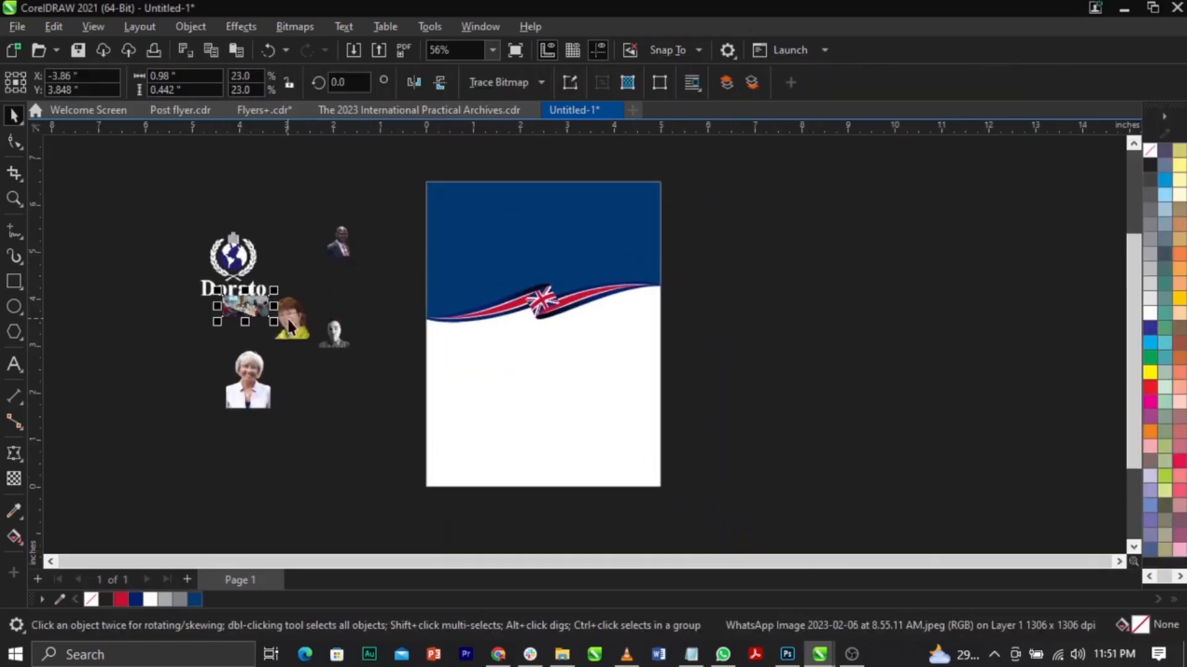
drag(276, 325, 490, 416)
drag(360, 381, 806, 350)
scroll(807, 351, up, 1)
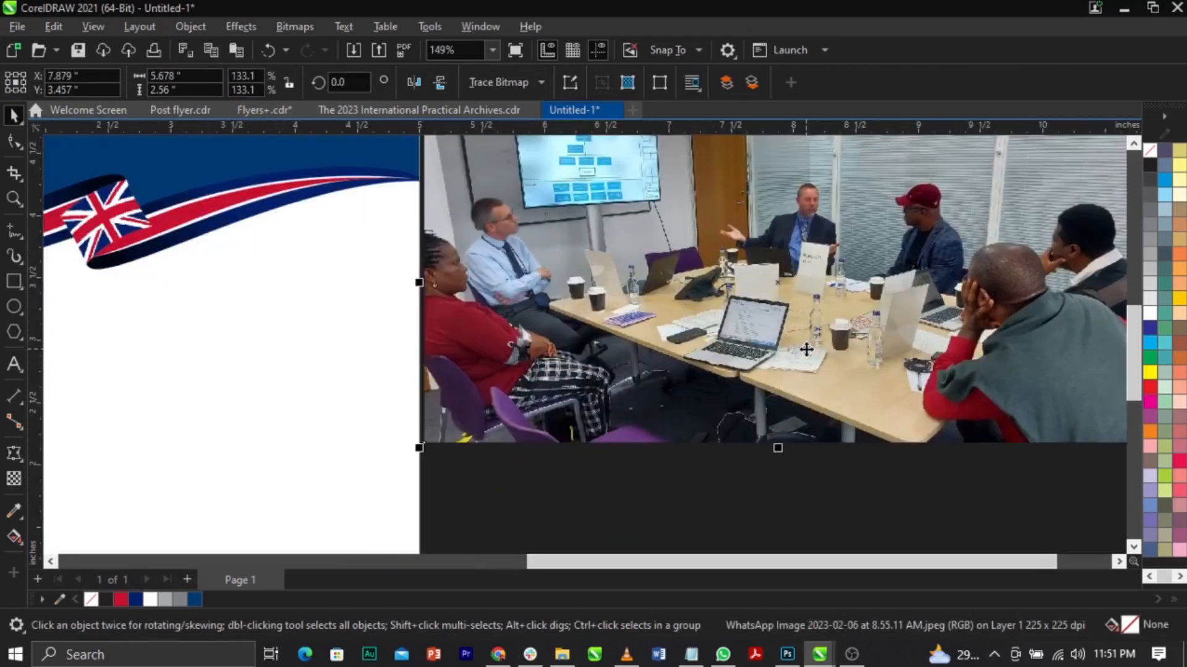
scroll(806, 351, up, 1)
scroll(812, 303, down, 2)
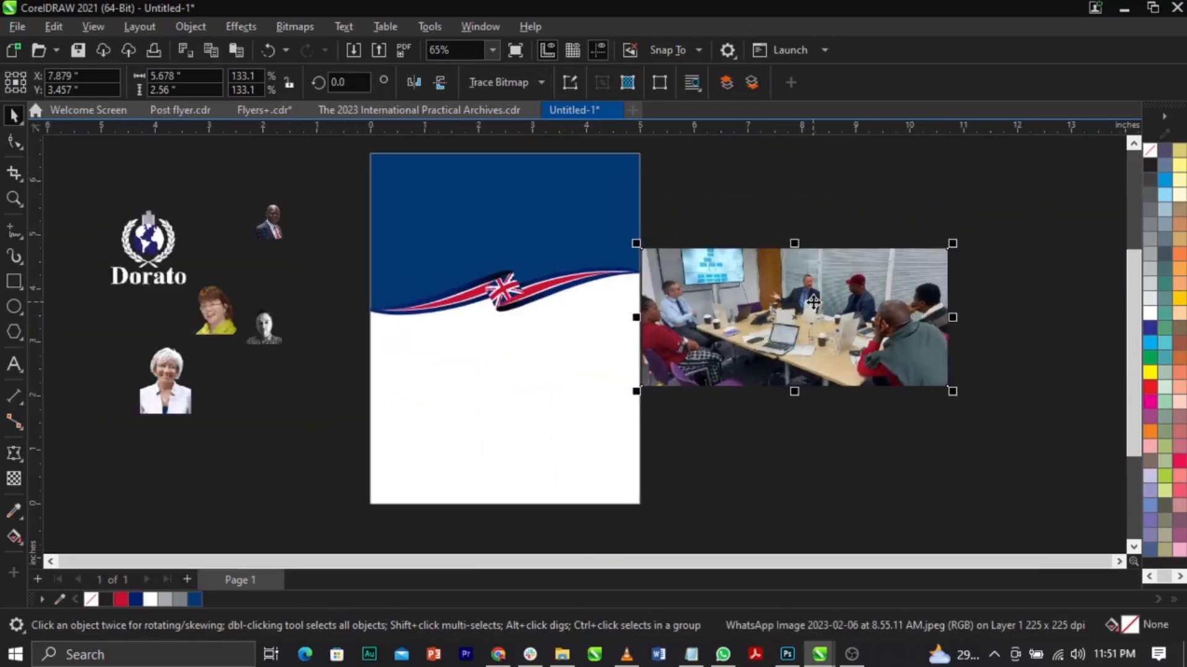
Step: Move the meeting-room photo over the page header and enlarge it to about 6.27 inches wide
scroll(813, 301, down, 2)
scroll(662, 233, up, 2)
drag(875, 373, 538, 262)
drag(730, 346, 774, 355)
Step: PowerClip the meeting-room photo inside the page rectangle
right_click(696, 313)
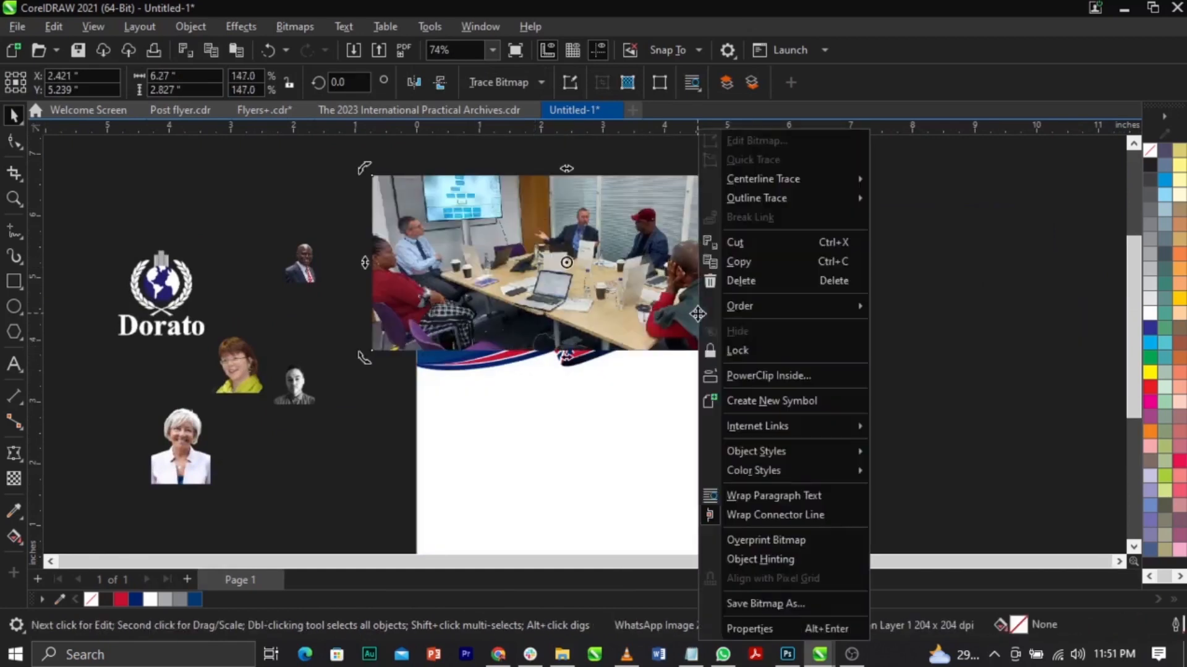
click(744, 373)
click(686, 413)
Step: Open the page rectangle's PowerClip contents and position the photo over the header, aligned with the page's top edge
double_click(636, 282)
drag(573, 253, 783, 251)
right_click(784, 251)
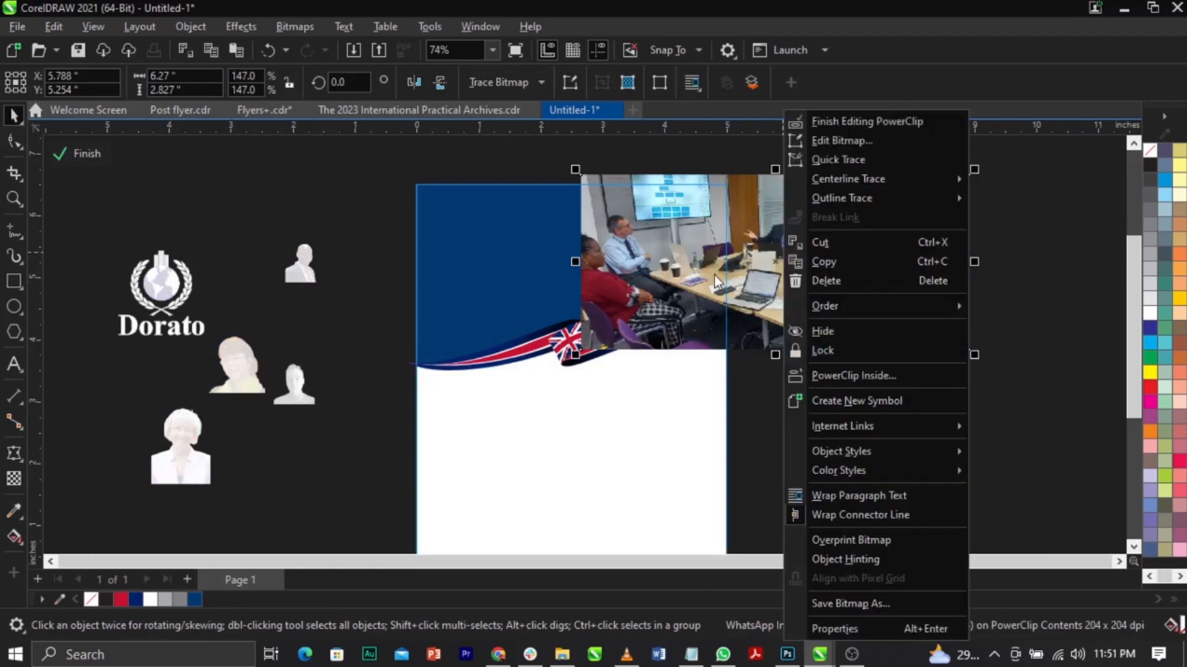
click(715, 275)
drag(645, 272, 569, 272)
click(569, 272)
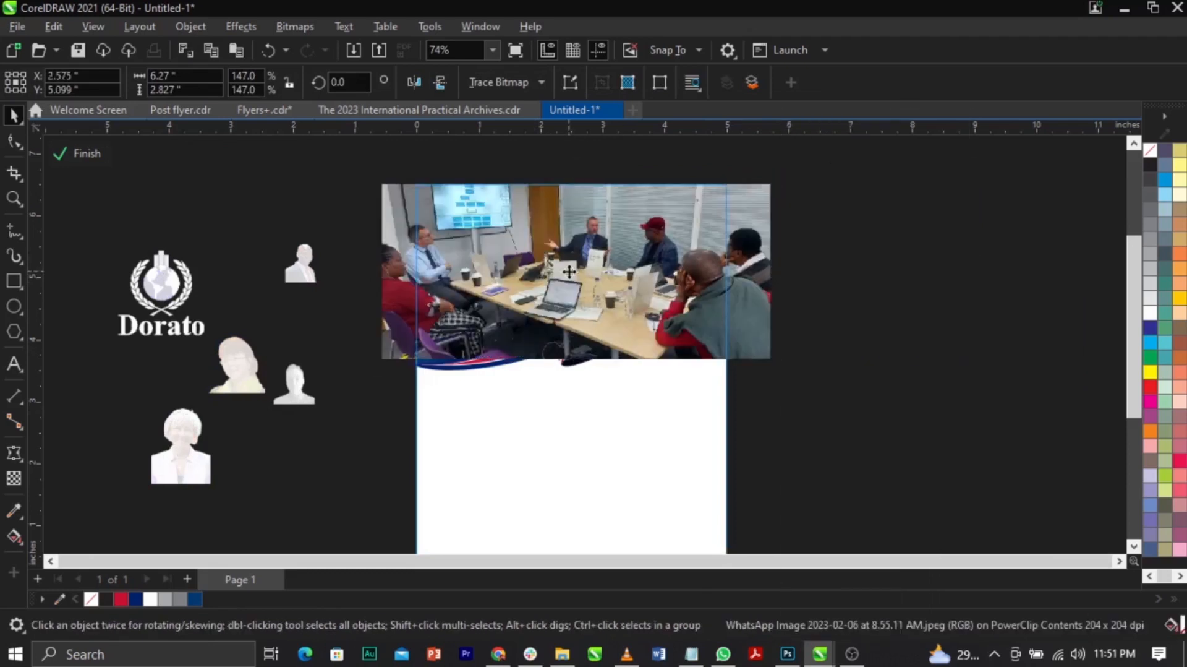
Step: Place a copy of the photo right of the page and convert the original to Grayscale (8-bit)
click(388, 234)
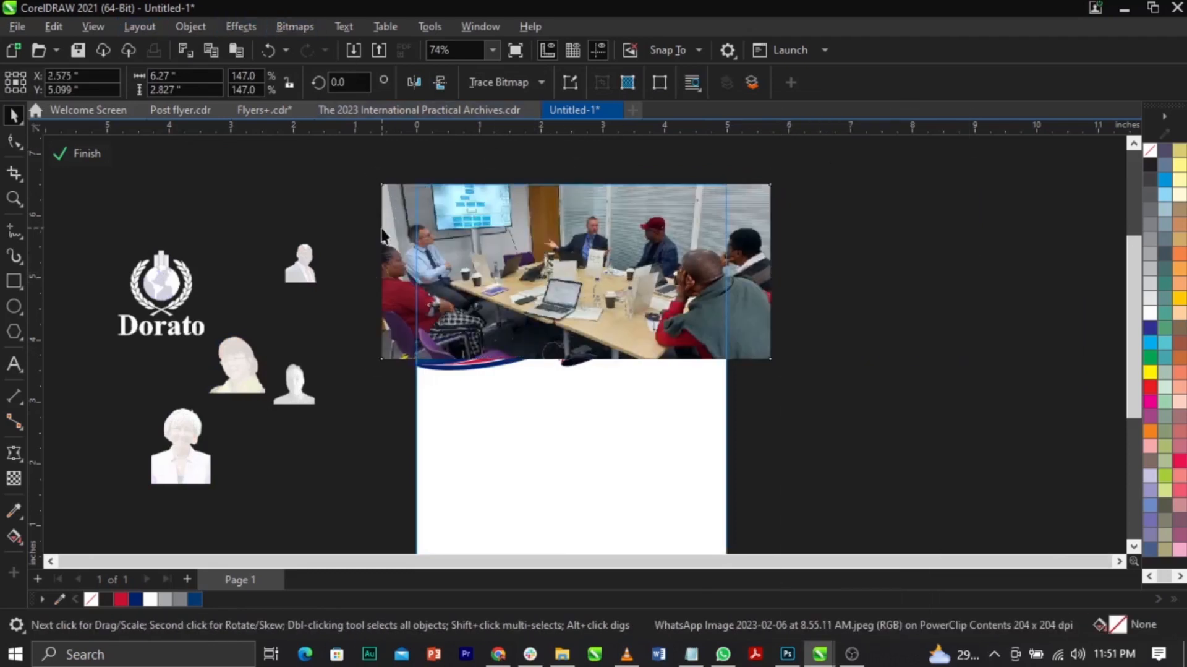
drag(393, 278, 807, 275)
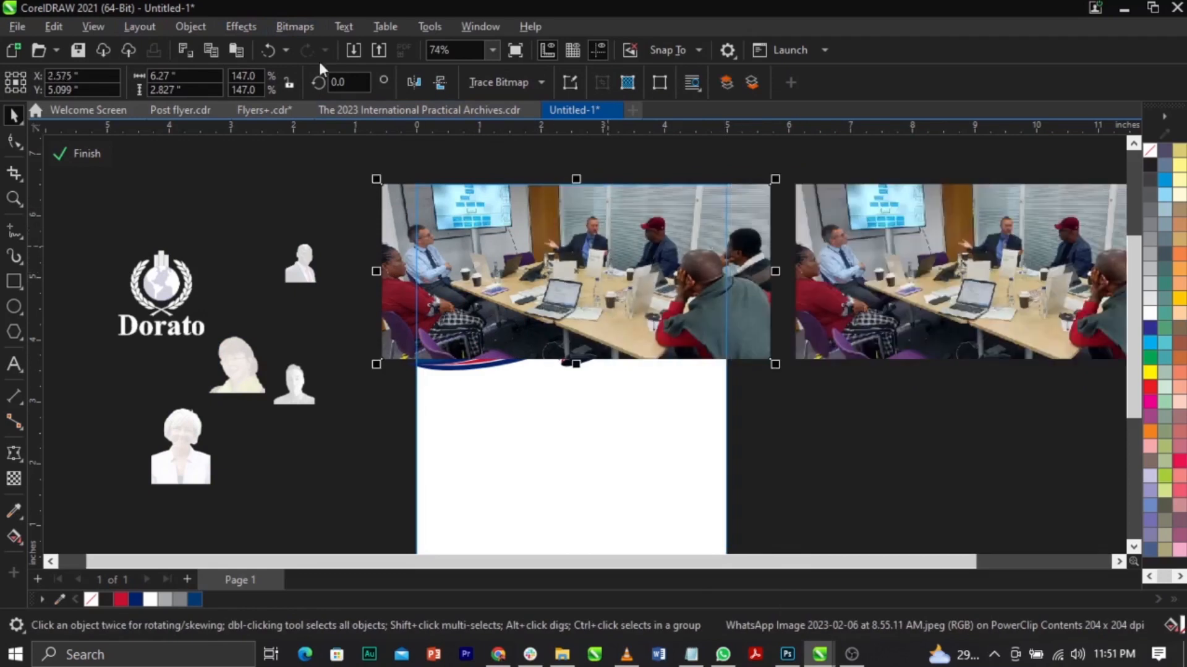
click(292, 34)
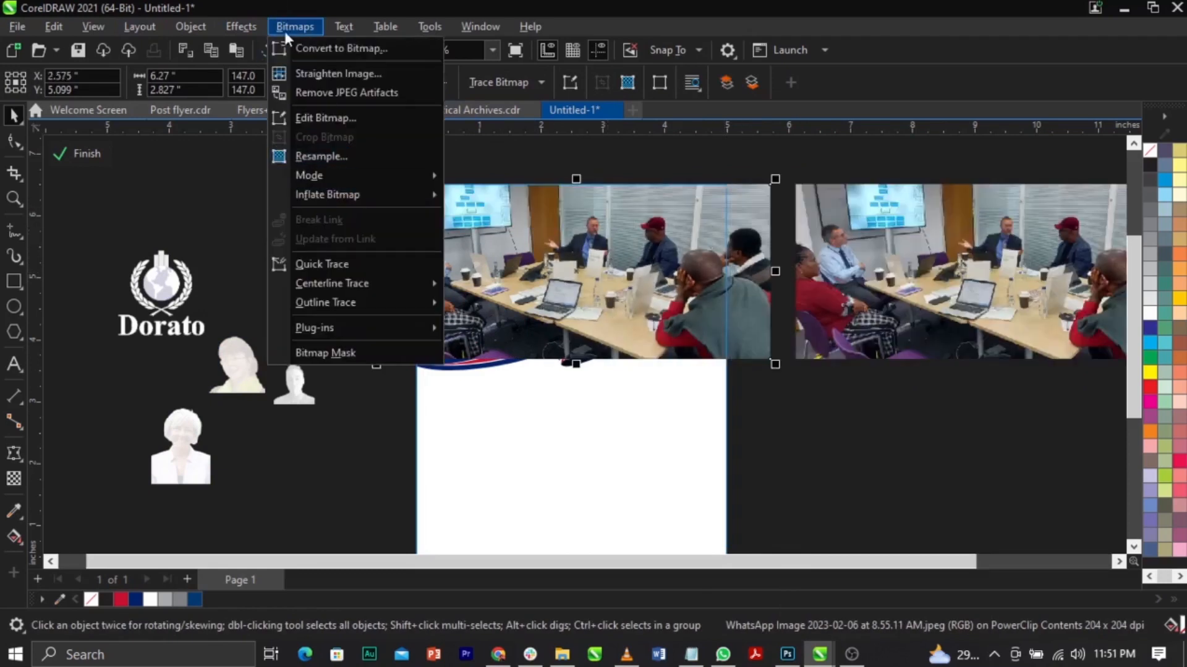
mouse_move(355, 174)
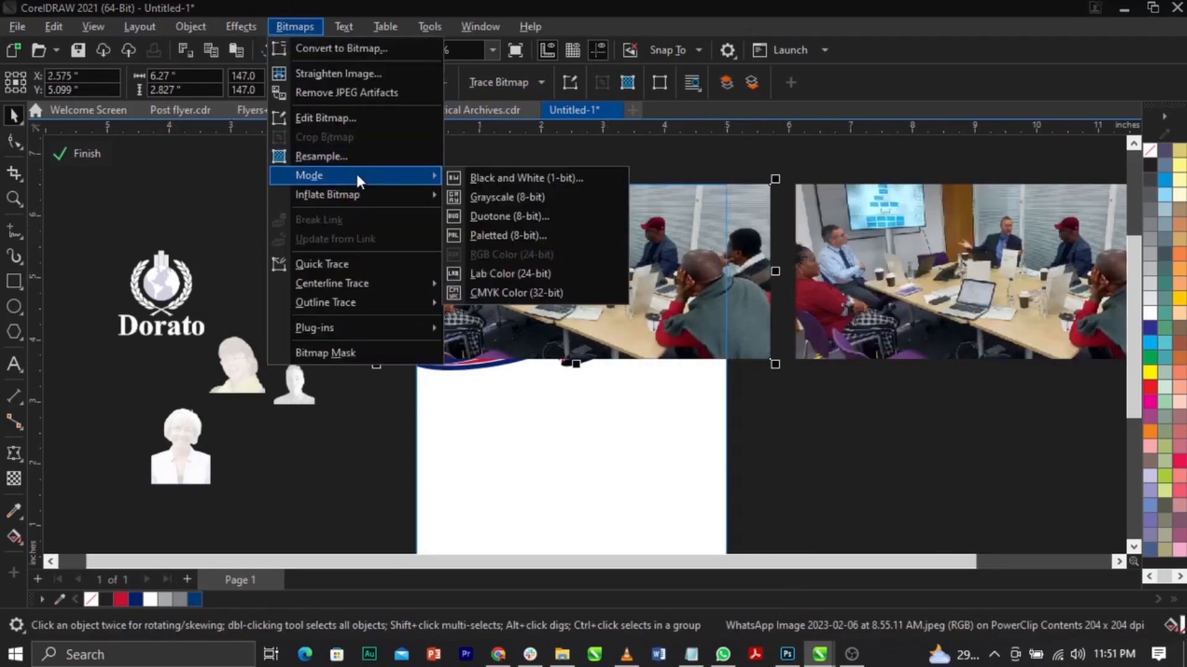
click(485, 195)
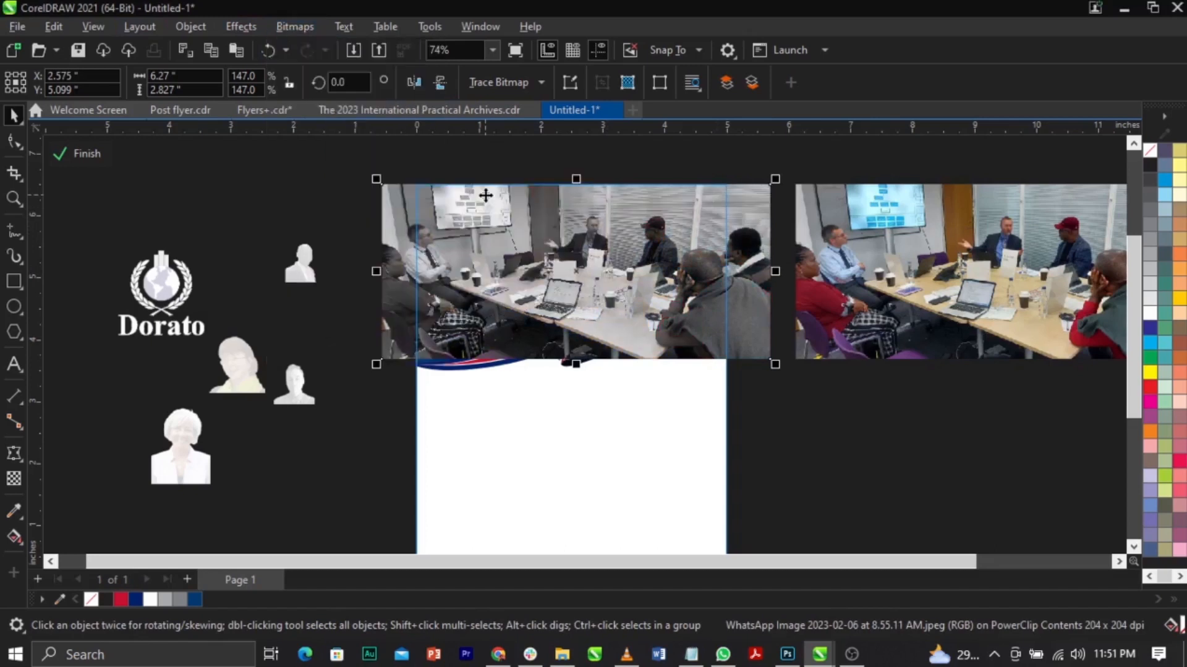
Step: Set the grayscale photo's transparency merge mode to Overlay
click(11, 480)
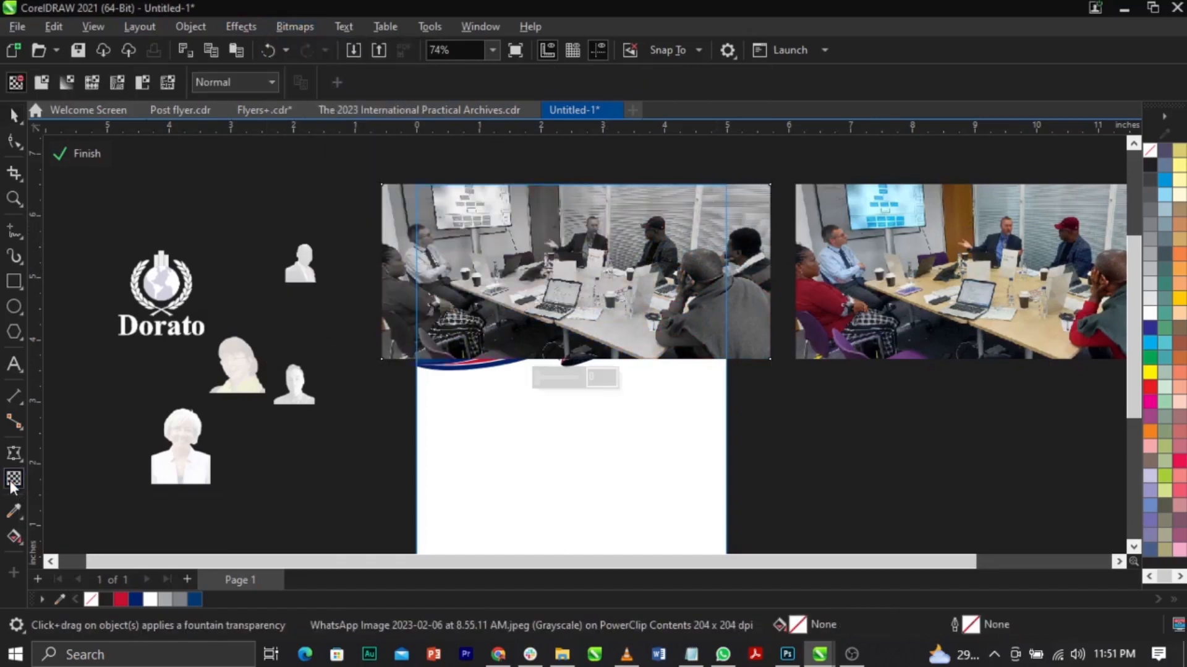
click(226, 81)
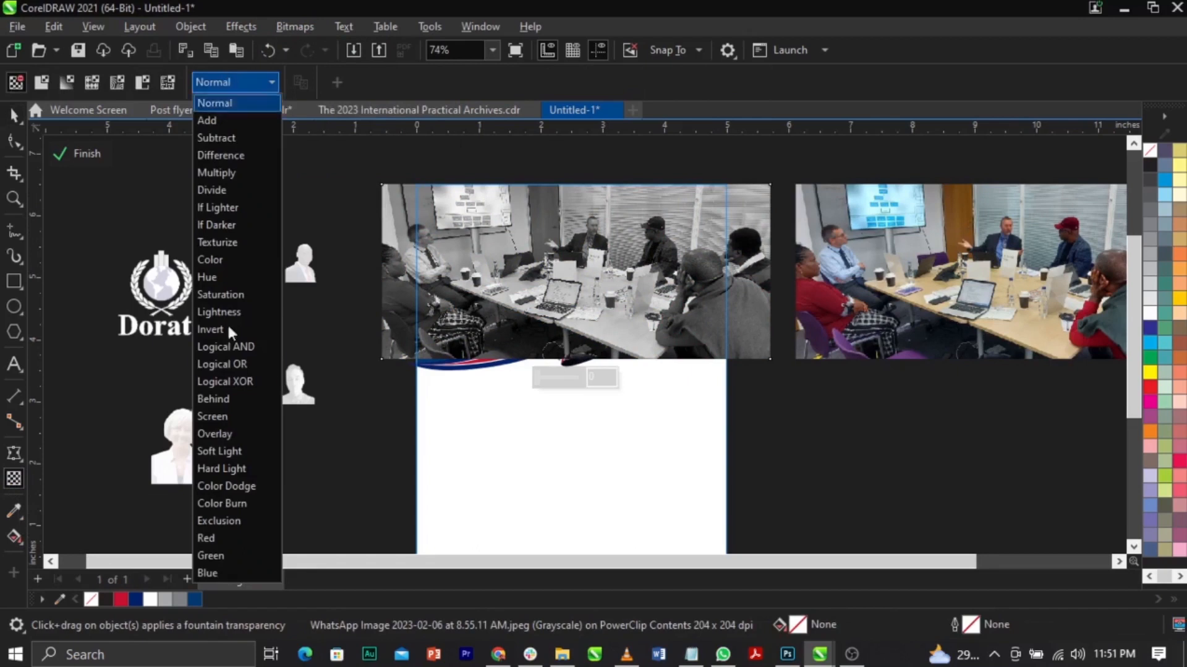
click(245, 434)
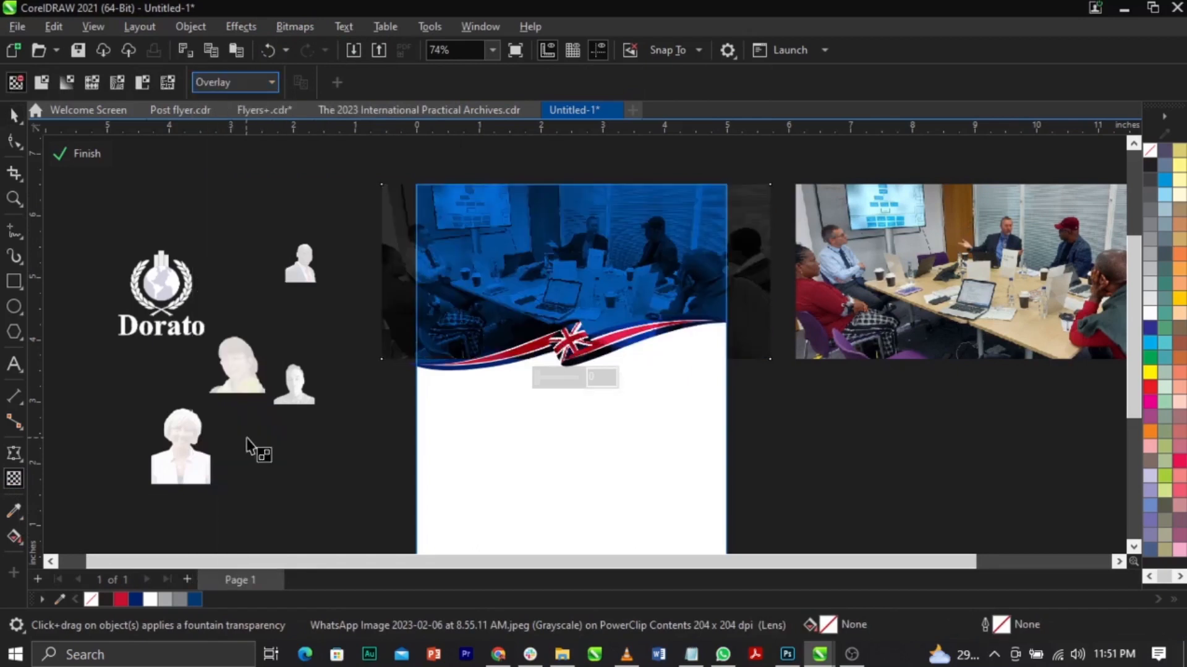
Step: Shift the overlay photo aside and PowerClip it inside the navy header shape
scroll(575, 253, up, 3)
key(space)
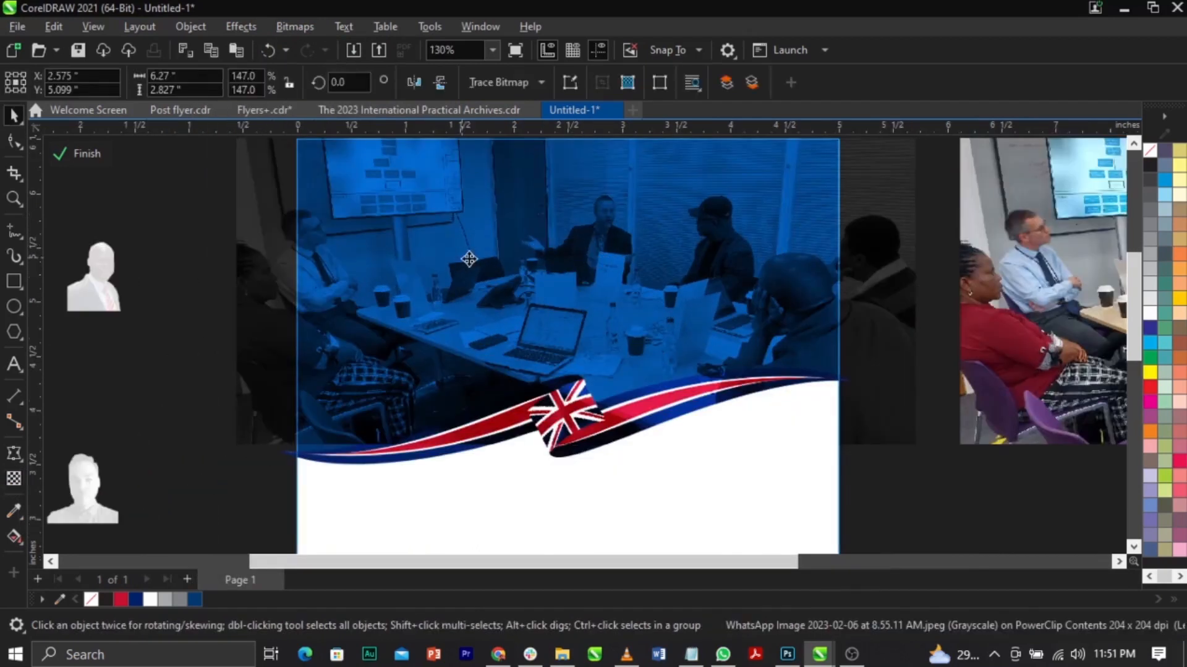
drag(469, 257, 748, 266)
right_click(731, 259)
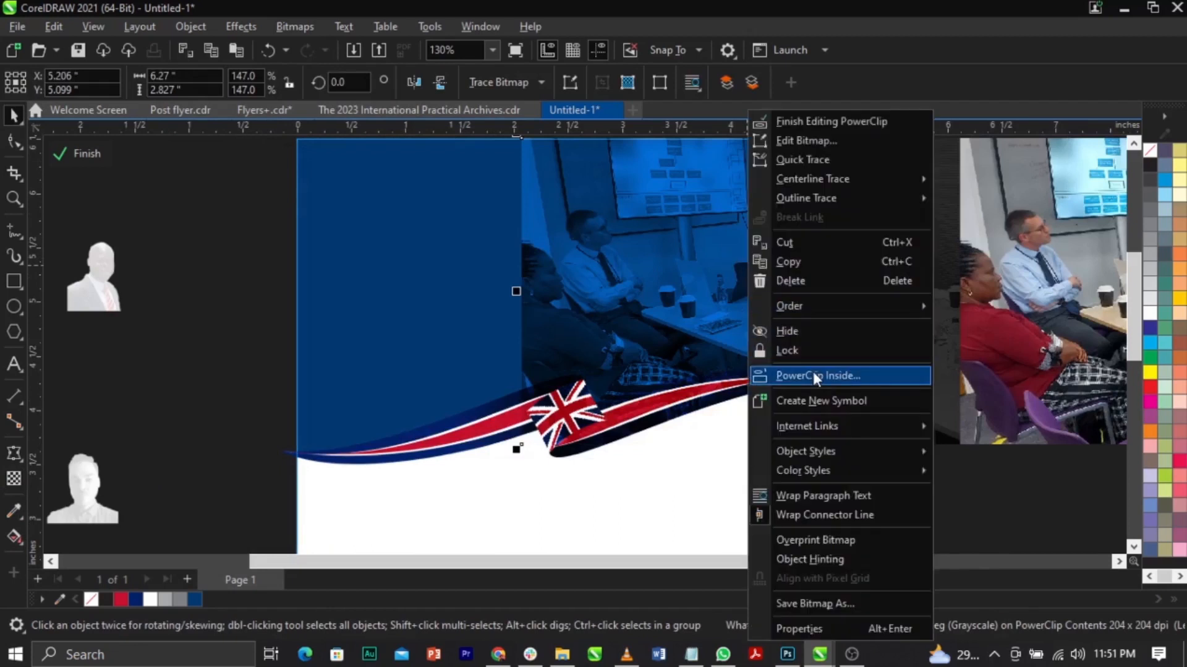
click(815, 375)
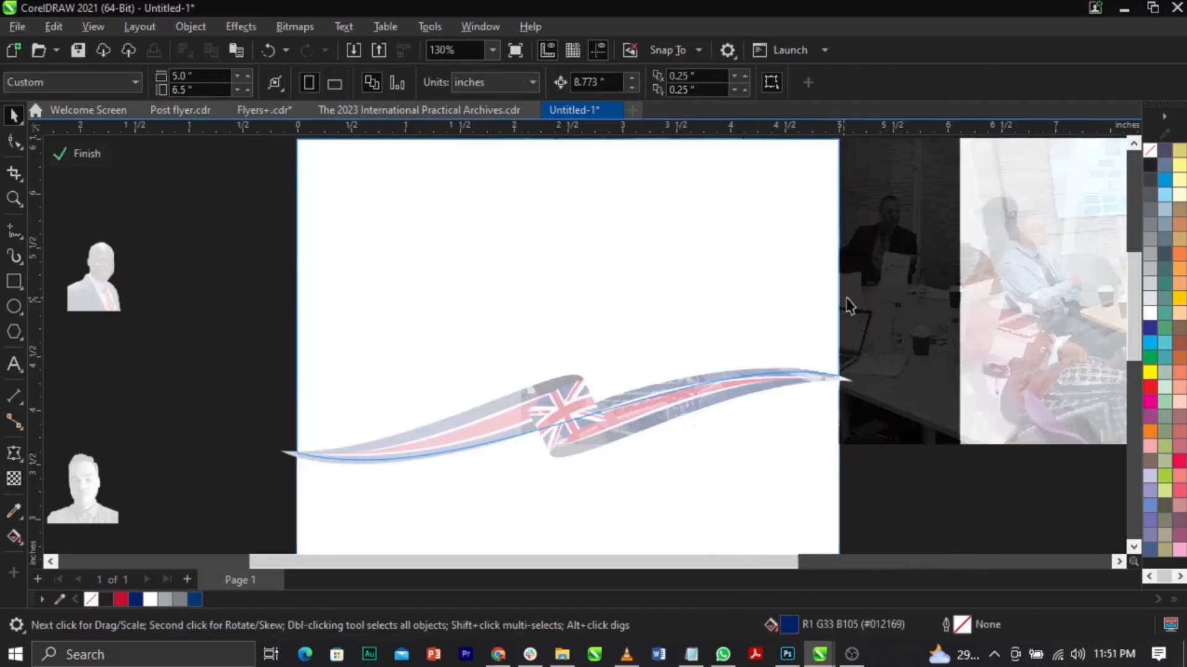
Step: Reposition the photo within the header's PowerClip so it fills the shape's full width, and finish editing the header contents
drag(857, 298, 587, 296)
drag(708, 331, 702, 331)
drag(802, 351, 739, 352)
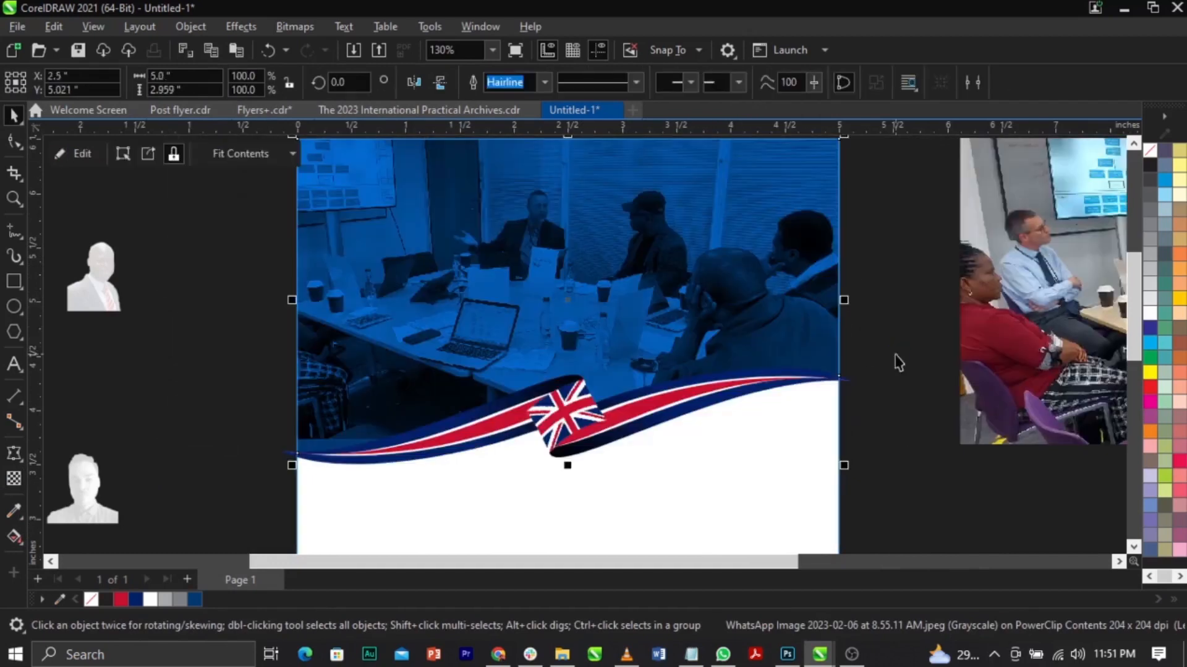
click(893, 363)
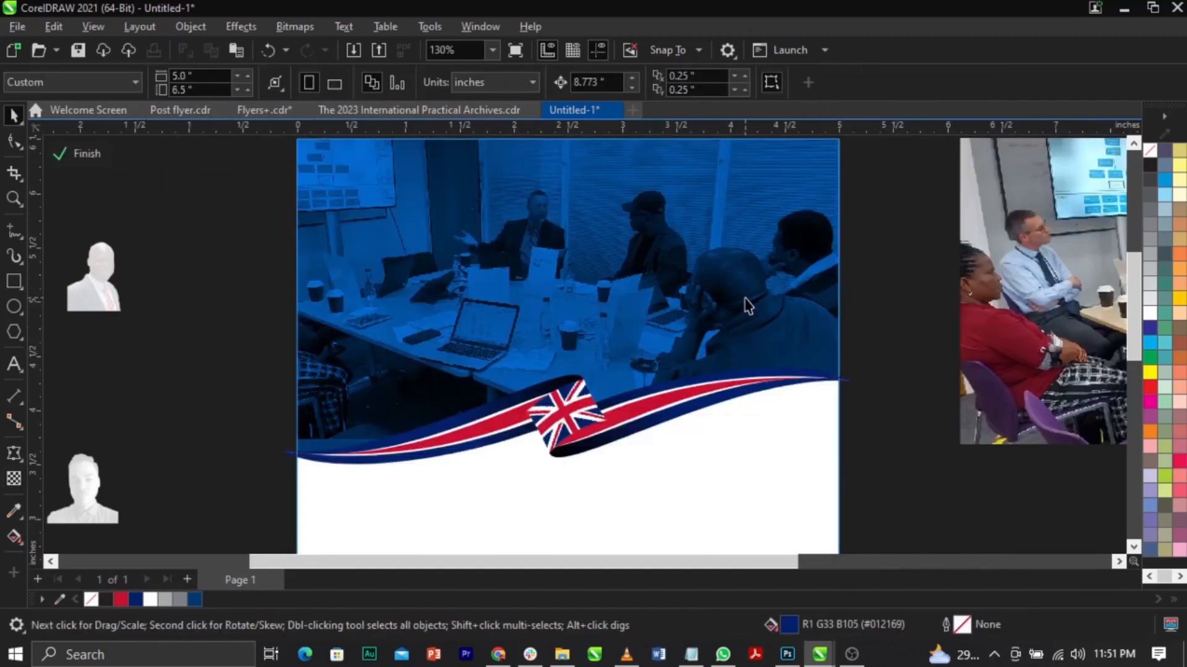
Step: Reopen the header's PowerClip contents, resize the photo to about 6.43 inches wide, and finish editing
double_click(747, 305)
scroll(745, 300, down, 2)
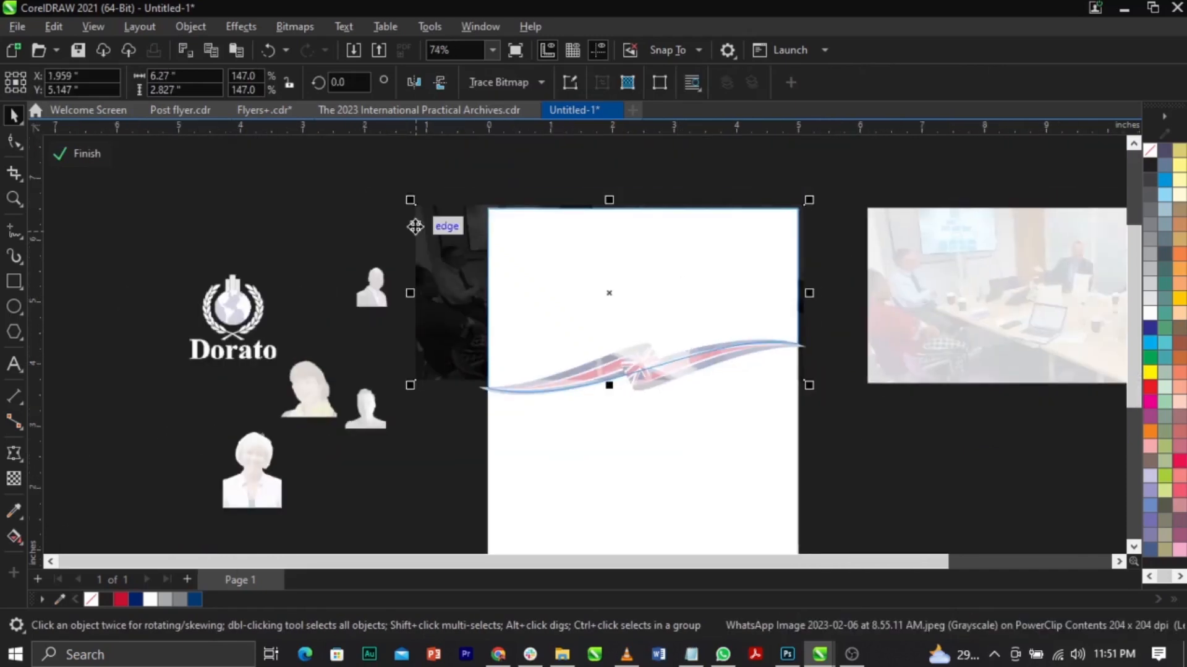
drag(411, 390, 436, 385)
drag(688, 318, 691, 320)
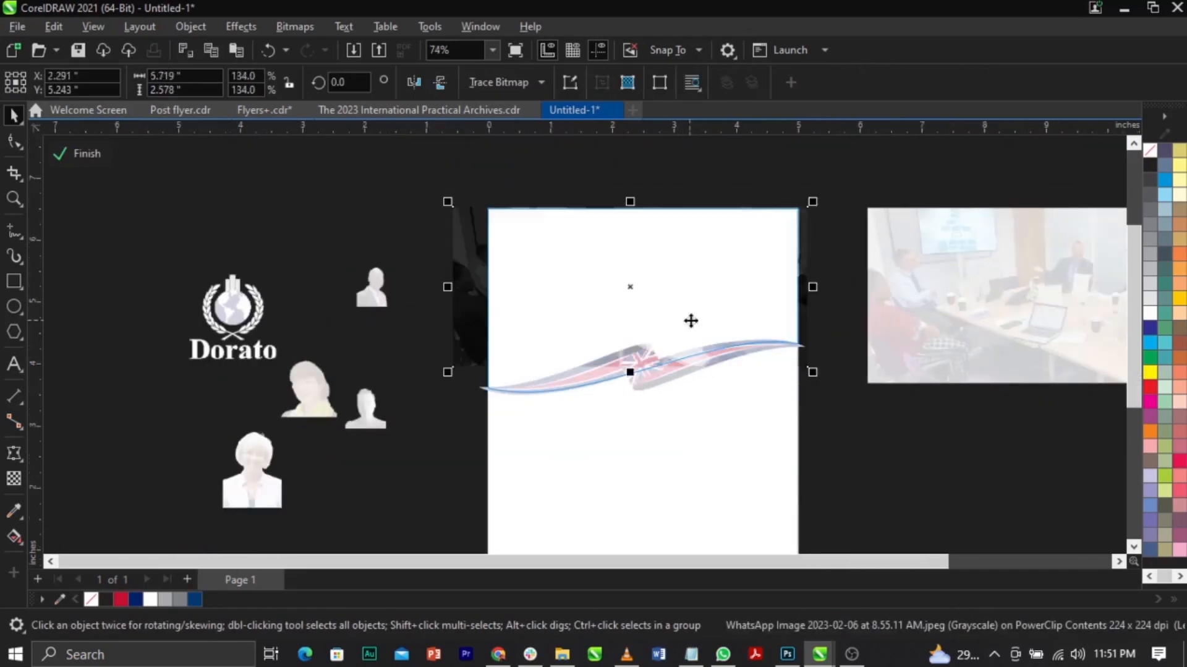
drag(813, 372, 837, 387)
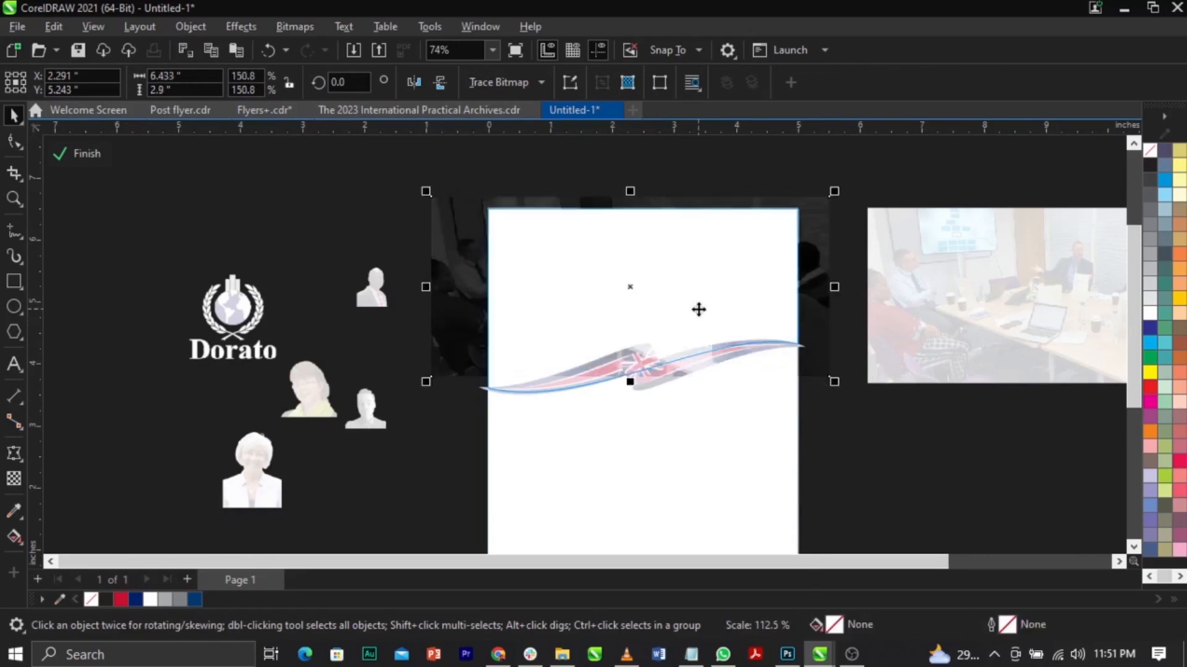
scroll(700, 309, up, 1)
ctrl+click(901, 379)
Step: Shift the photo inside the header PowerClip slightly right and down, and finish editing its contents
ctrl+click(769, 313)
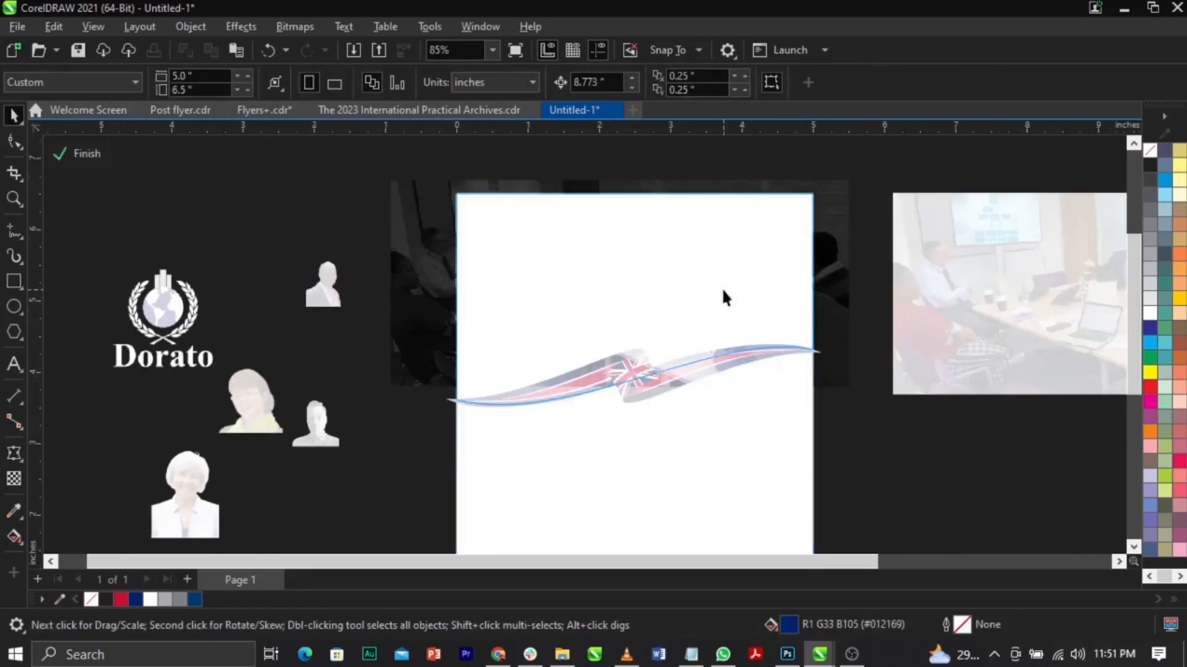
click(697, 288)
drag(698, 288, 716, 294)
ctrl+click(922, 466)
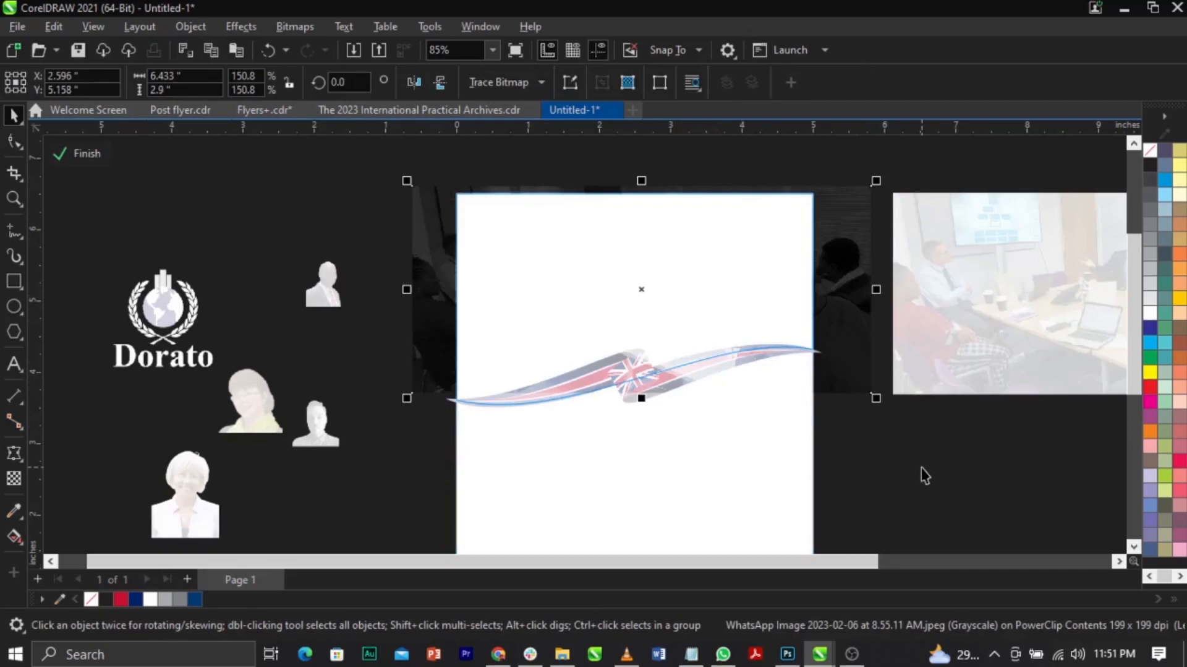
Step: Enlarge the photo inside the header PowerClip to about 6.63 inches wide and finish editing its contents
key(Escape)
scroll(749, 272, up, 1)
click(748, 272)
drag(358, 416, 341, 424)
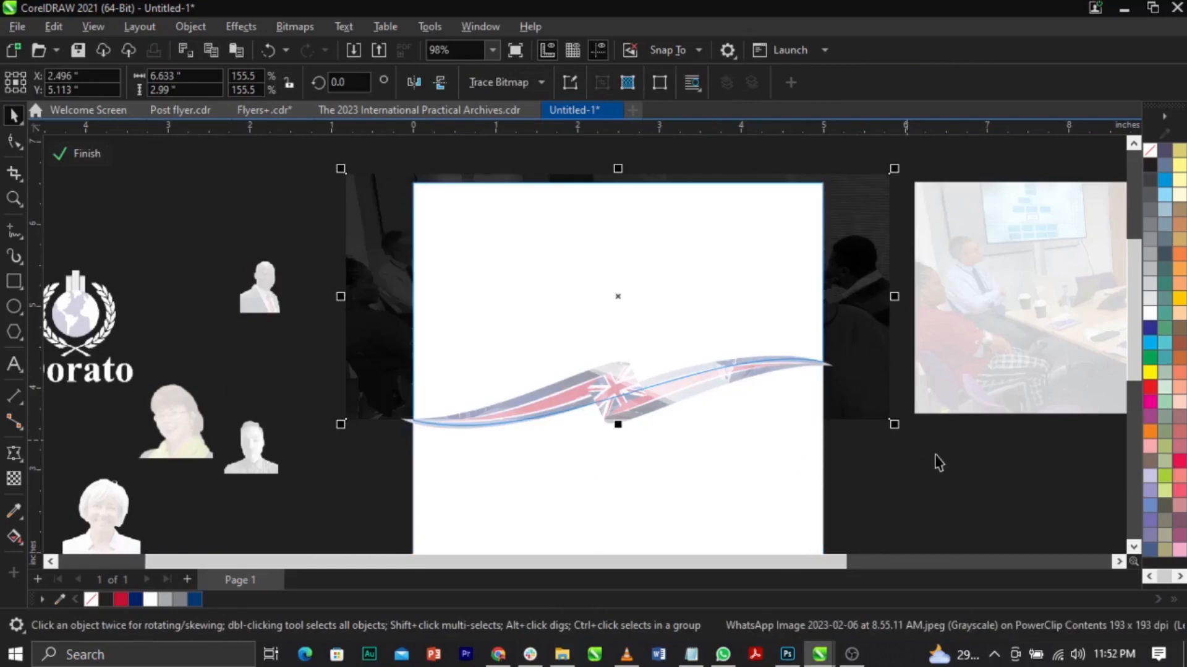
ctrl+click(977, 480)
Step: Apply a uniform transparency of 68 to the overlay photo inside the header and finish editing the header's PowerClip
double_click(735, 328)
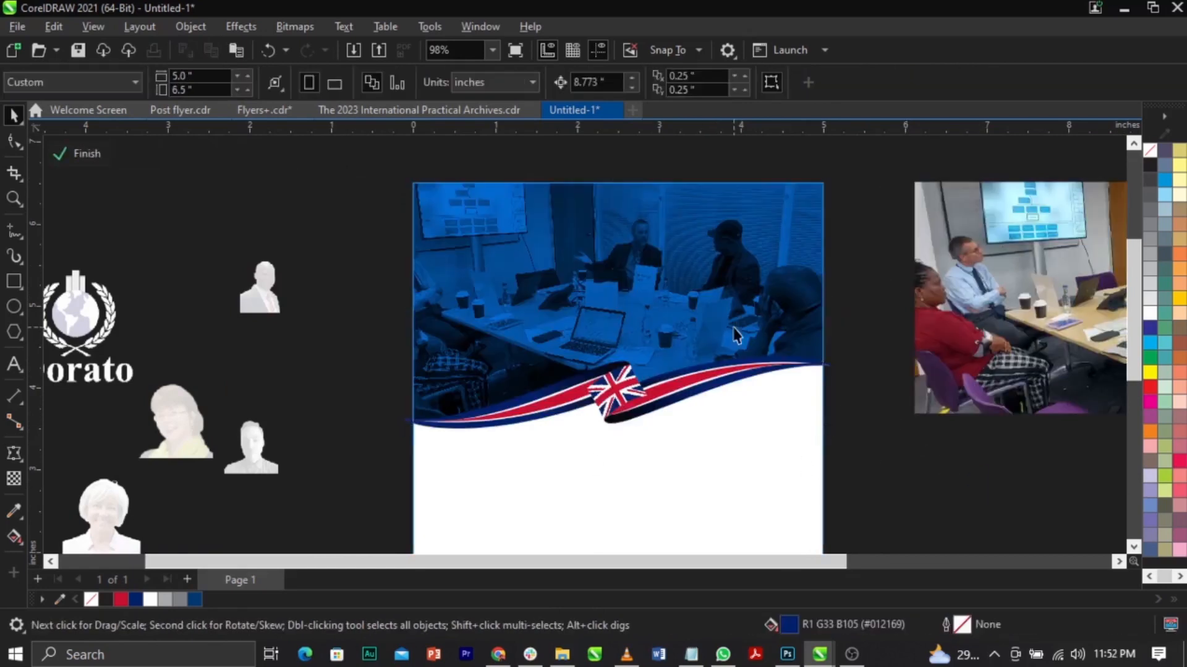
key(space)
ctrl+click(681, 293)
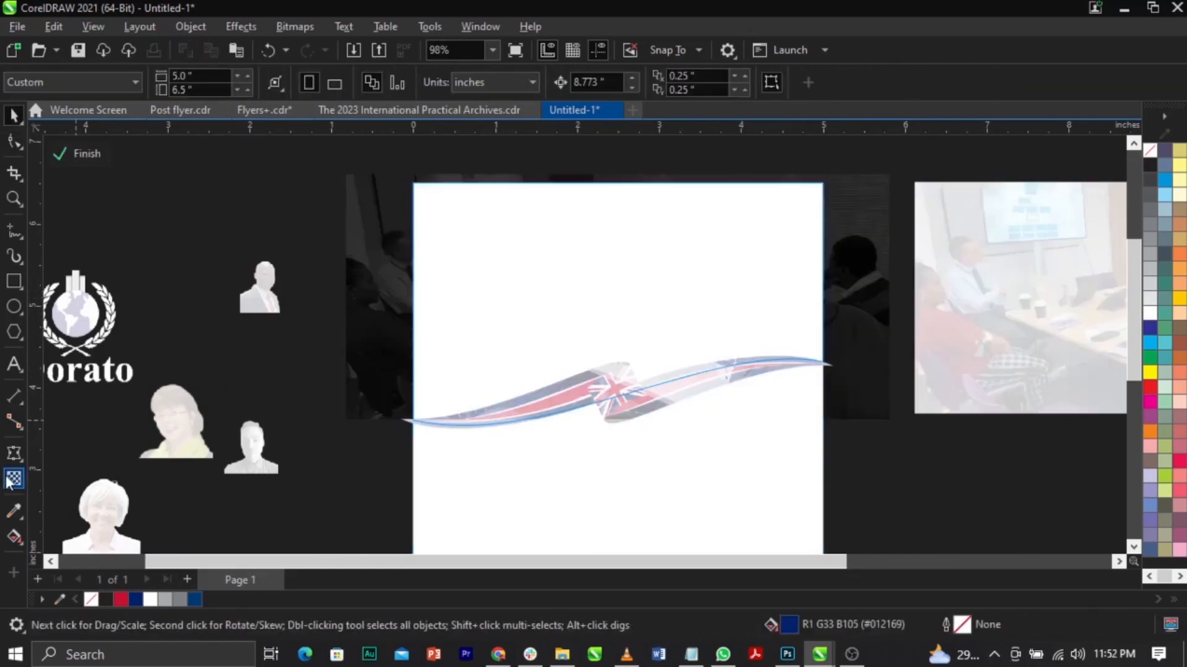
click(14, 478)
click(659, 304)
key(space)
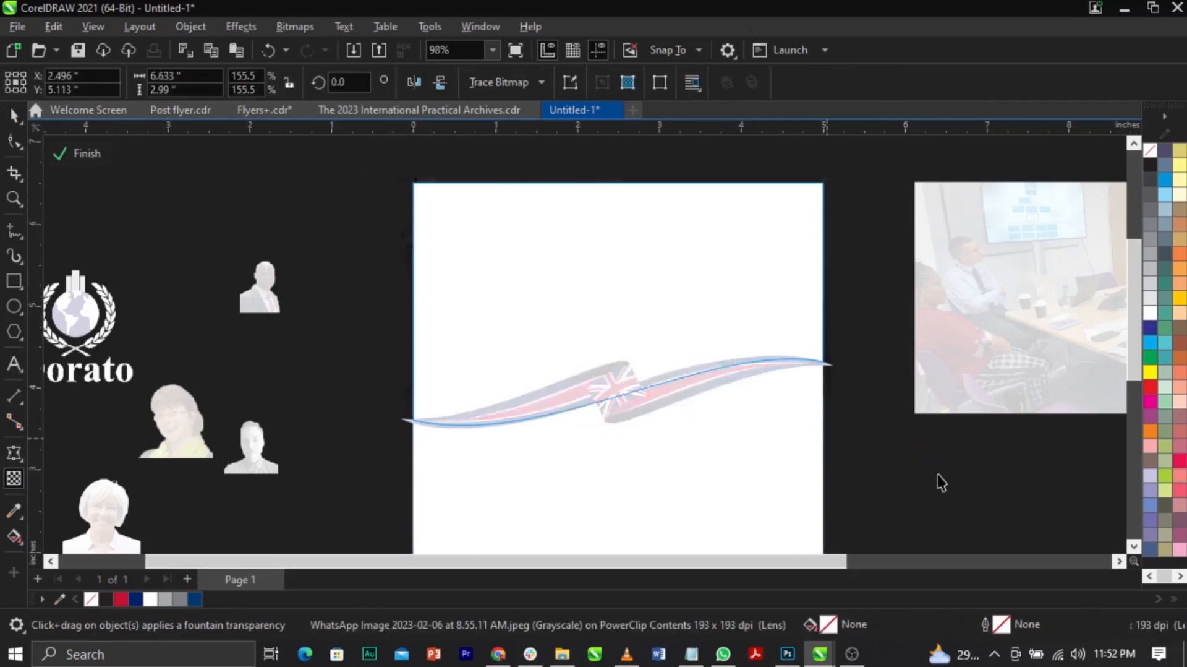
key(space)
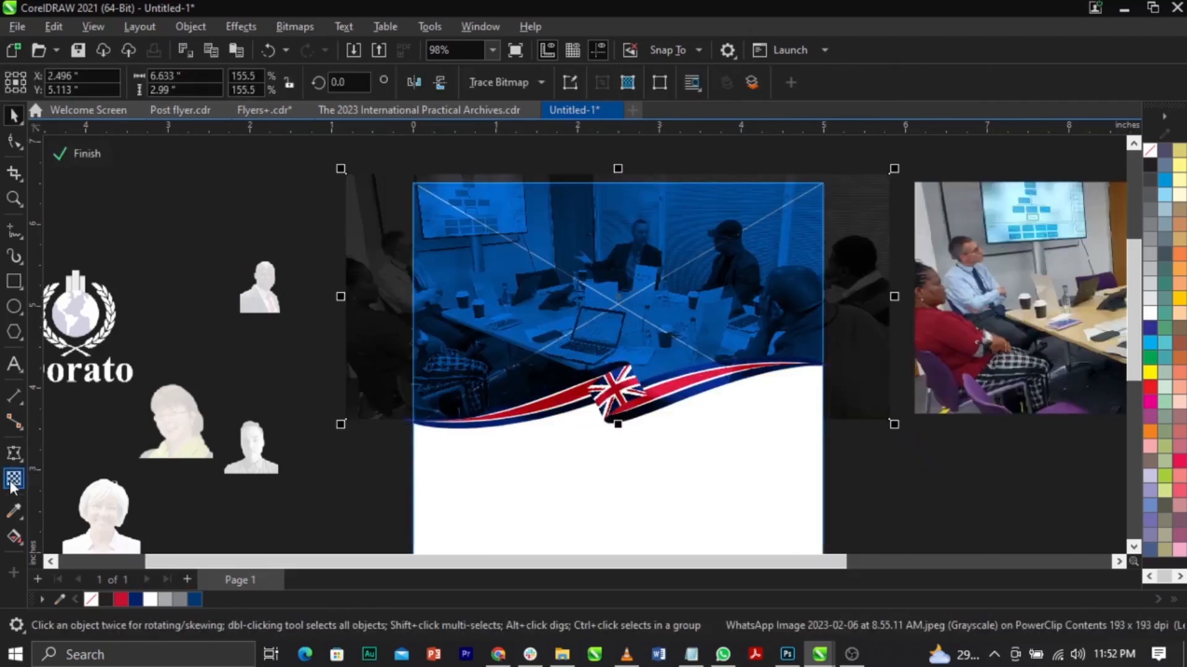
click(13, 478)
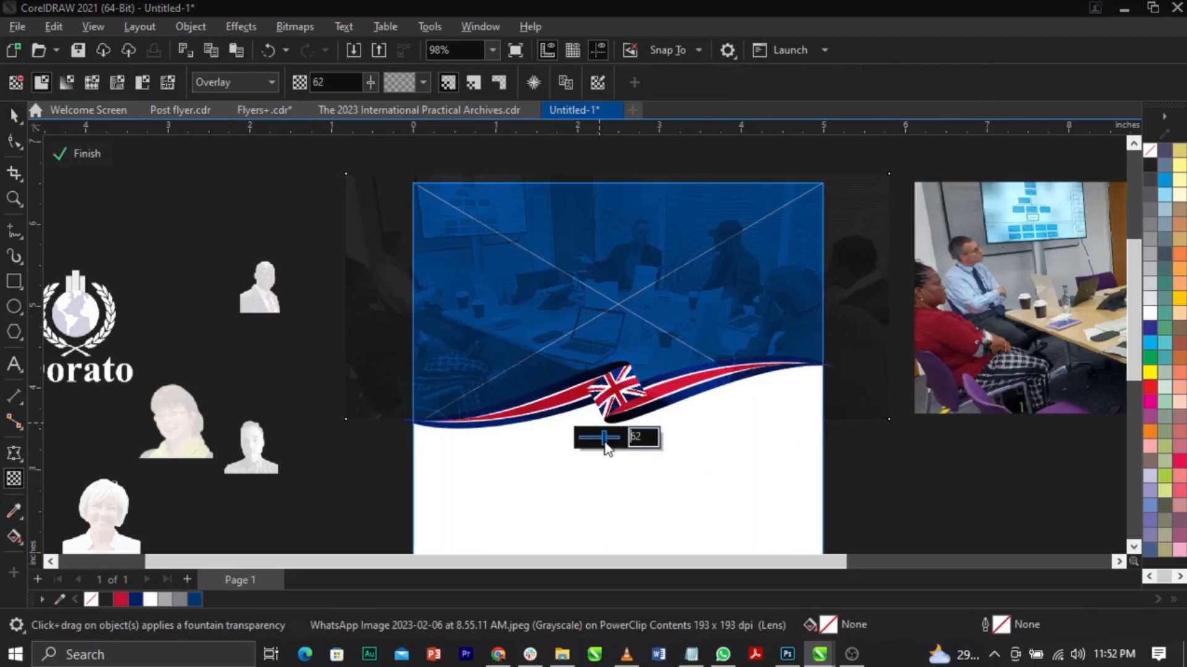
drag(603, 436, 610, 440)
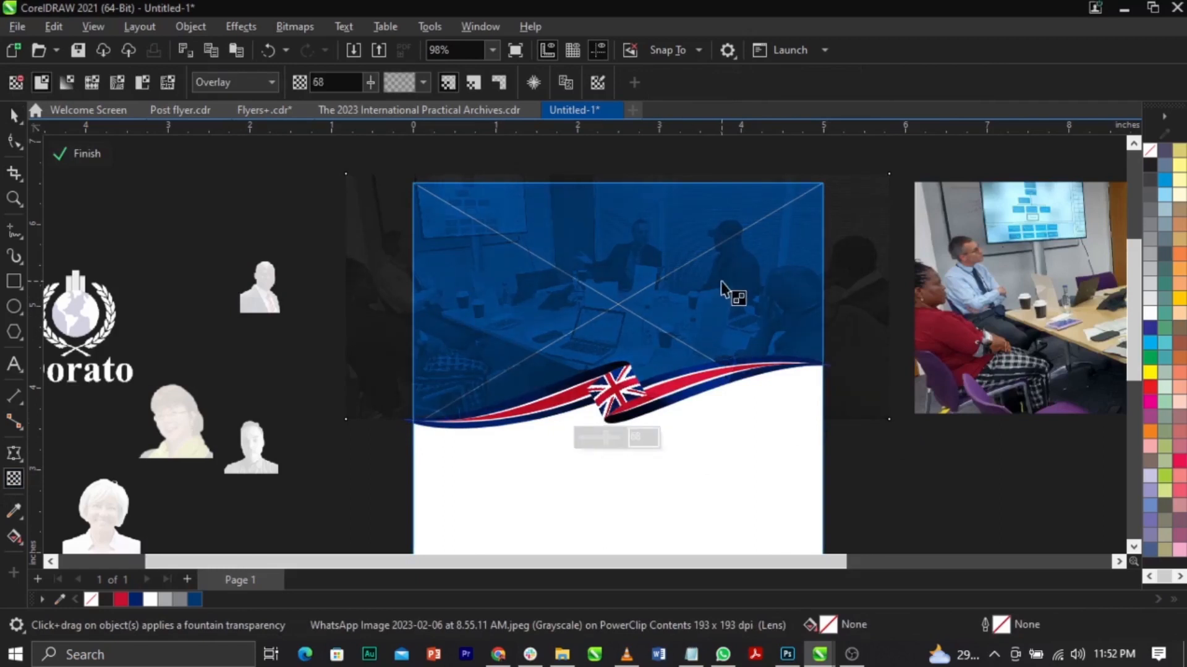
key(space)
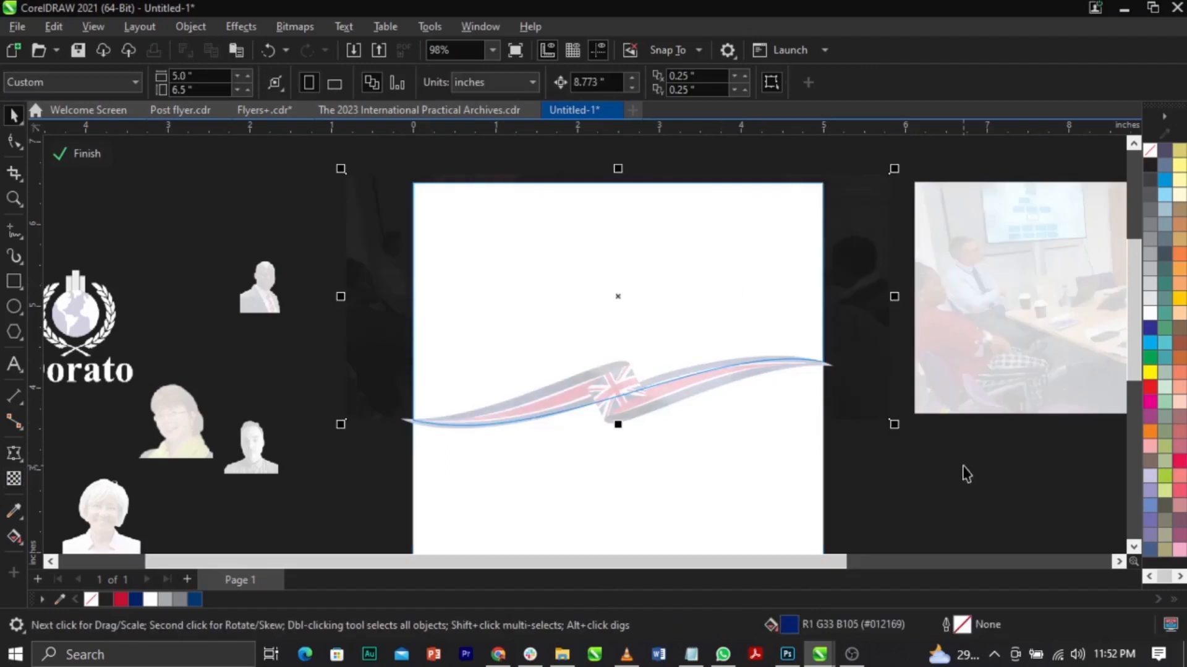
click(962, 475)
Step: Delete the spare colour copy of the photo beside the page and finish editing the page's PowerClip
scroll(629, 269, down, 1)
scroll(630, 276, down, 1)
click(882, 326)
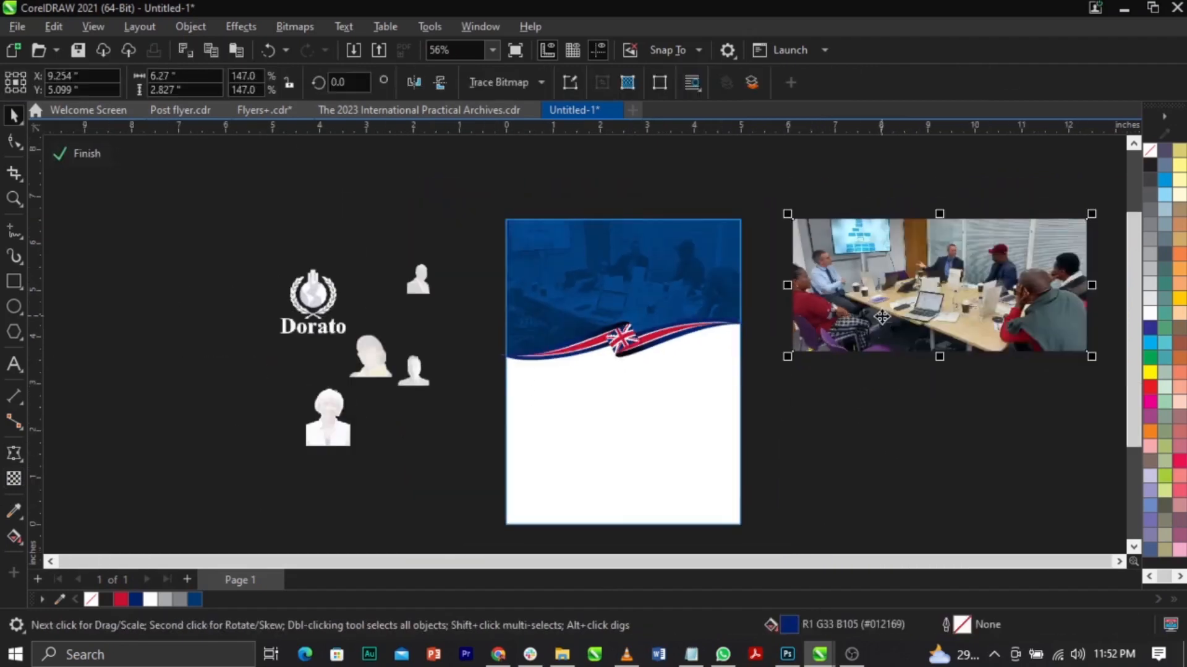
key(Delete)
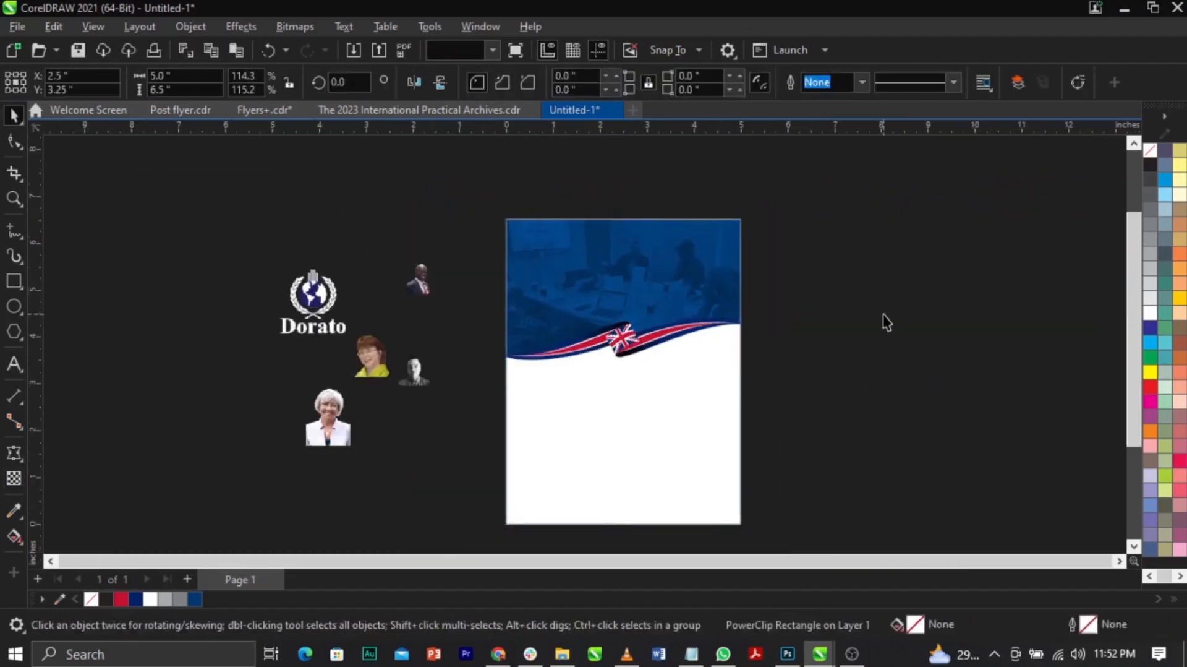
Step: Open the page's PowerClip contents and place a duplicate of the header shape right of the page
scroll(884, 324, up, 2)
click(567, 244)
drag(567, 243, 625, 233)
key(ctrl+z)
drag(450, 246, 970, 262)
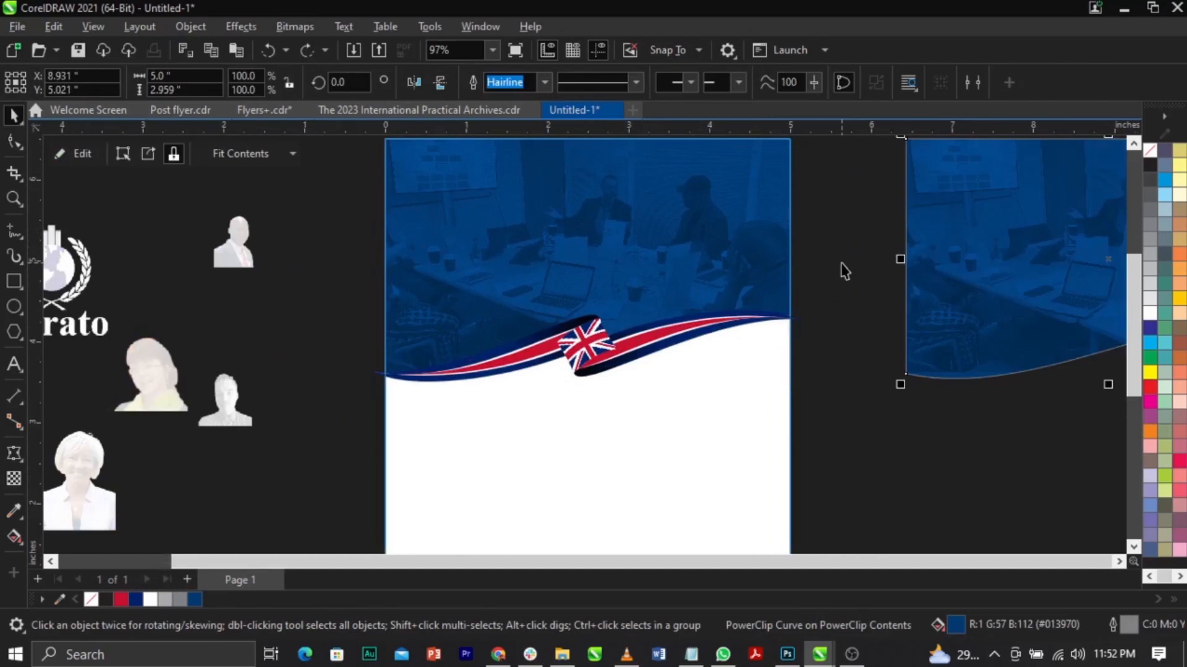
click(854, 270)
click(576, 254)
scroll(575, 254, up, 1)
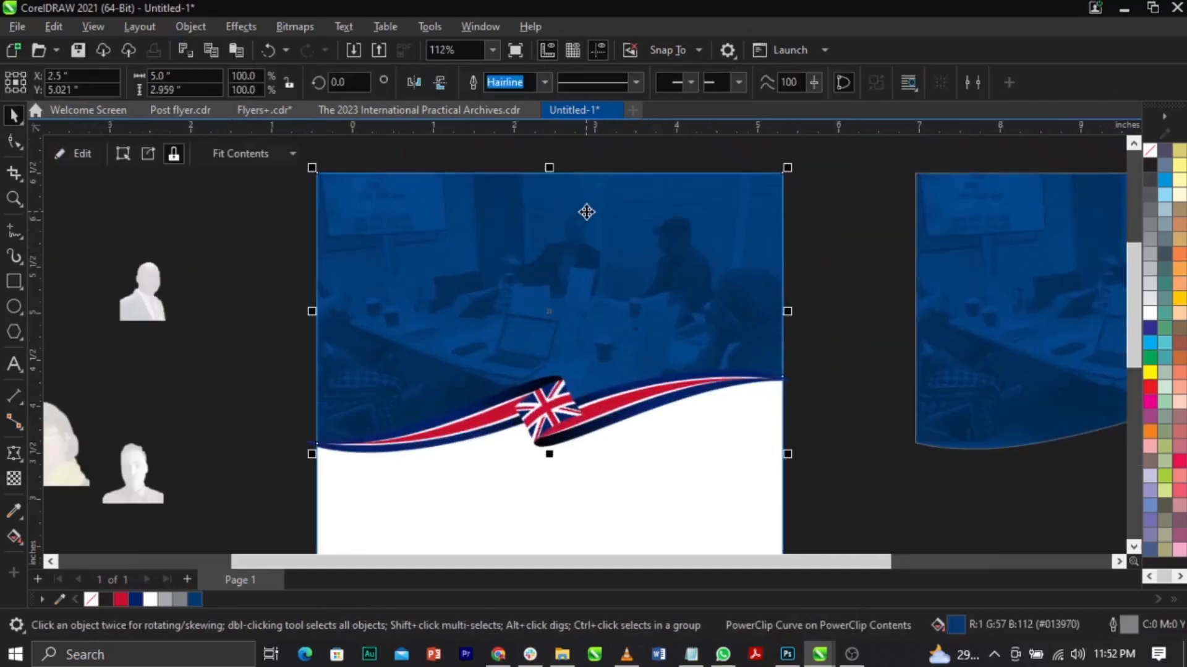
click(243, 28)
mouse_move(289, 280)
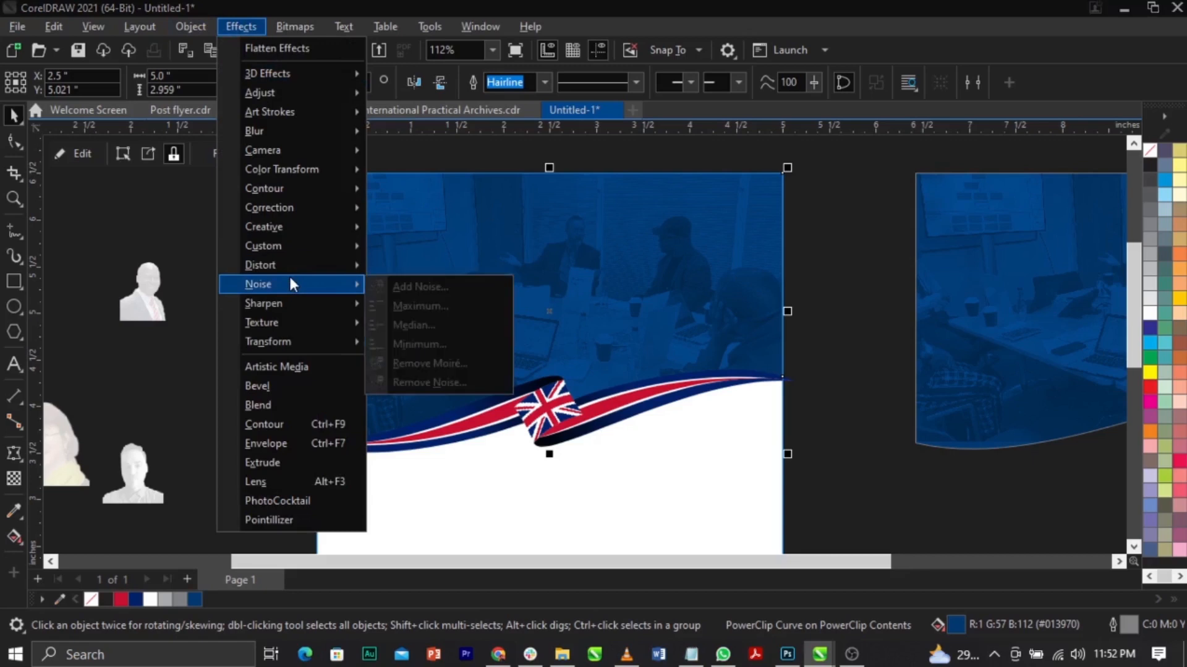
click(538, 288)
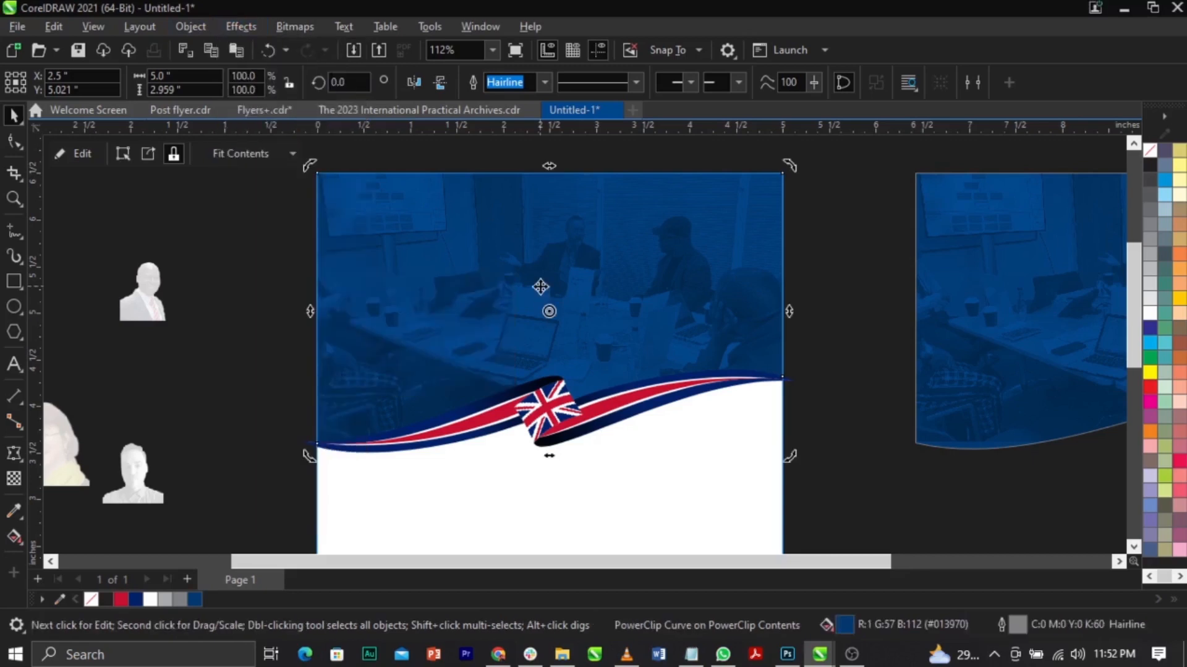
Step: Convert the header shape with its PowerClip contents to an RGB bitmap at 300 dpi
click(310, 32)
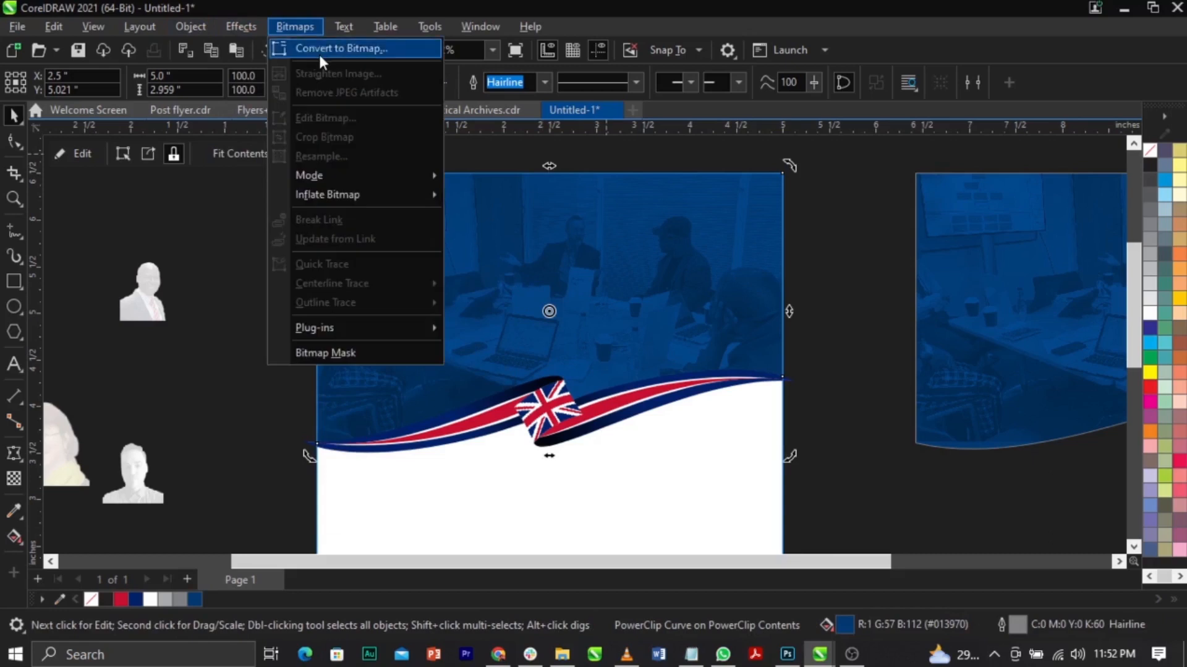
click(317, 52)
click(631, 420)
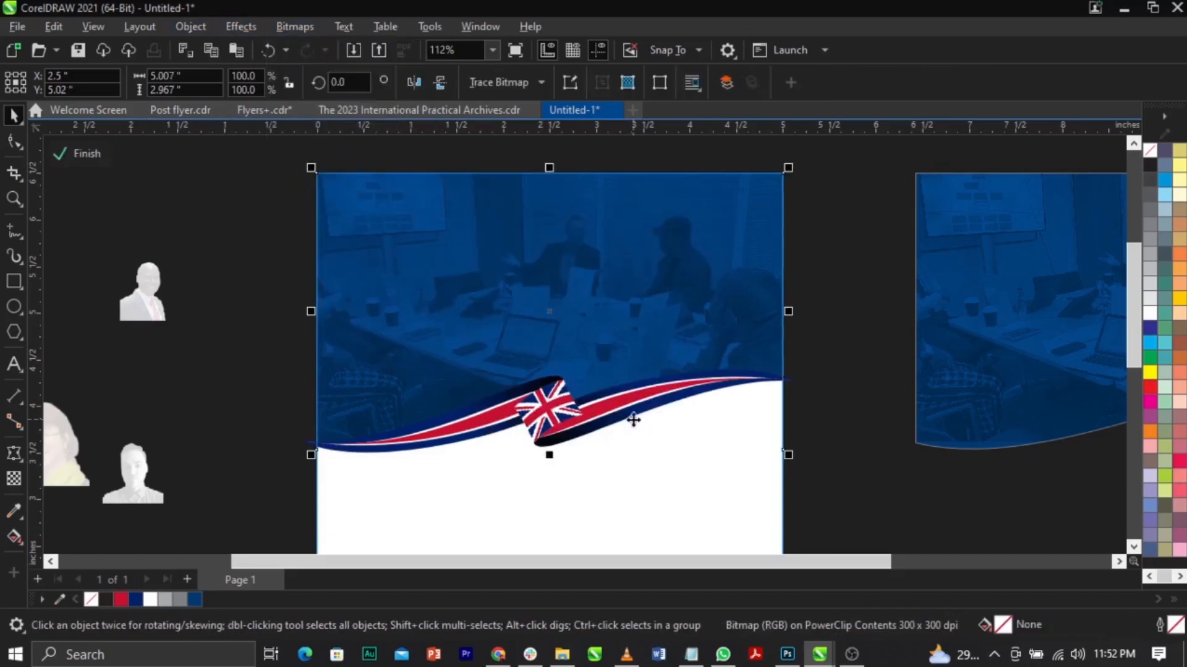
Step: Add Gaussian noise to the header bitmap with level 35, density 48 and Intensity color mode
click(239, 28)
mouse_move(324, 283)
click(405, 284)
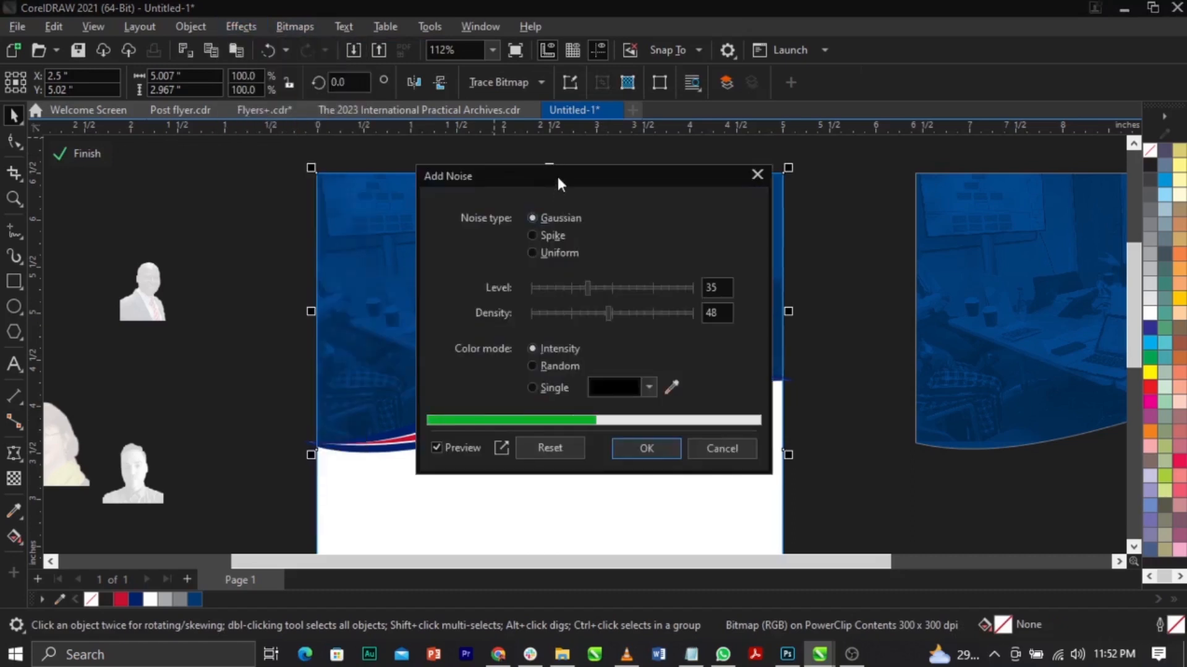
drag(557, 175, 818, 180)
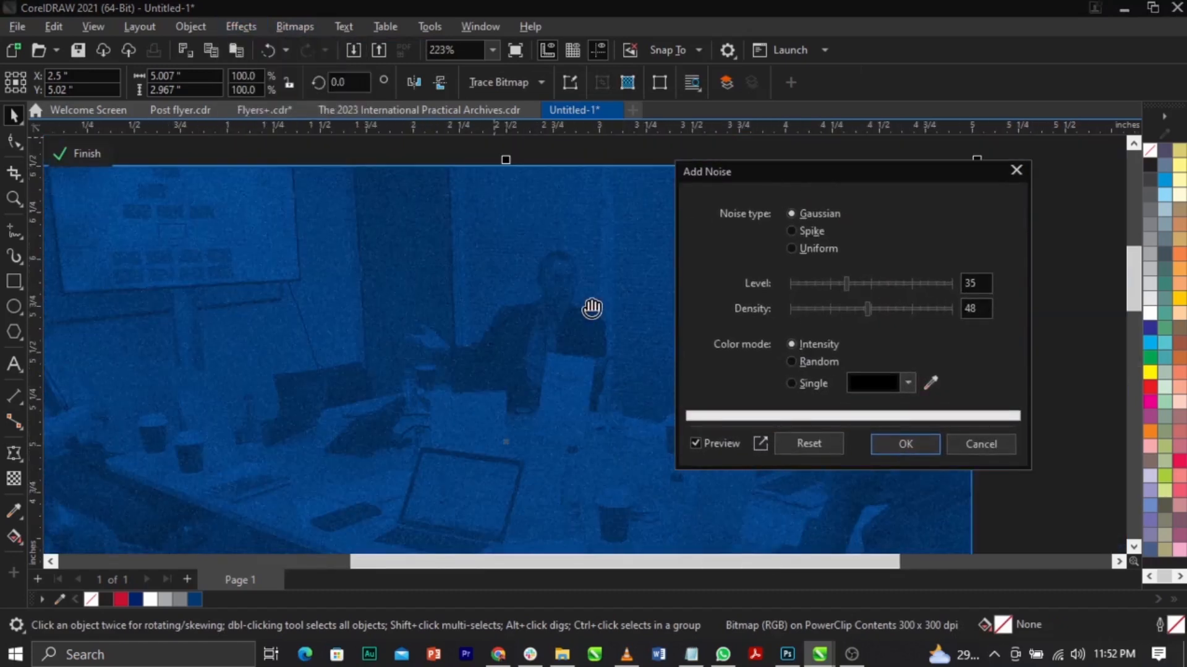
drag(548, 254, 525, 344)
scroll(522, 383, down, 1)
scroll(572, 437, up, 2)
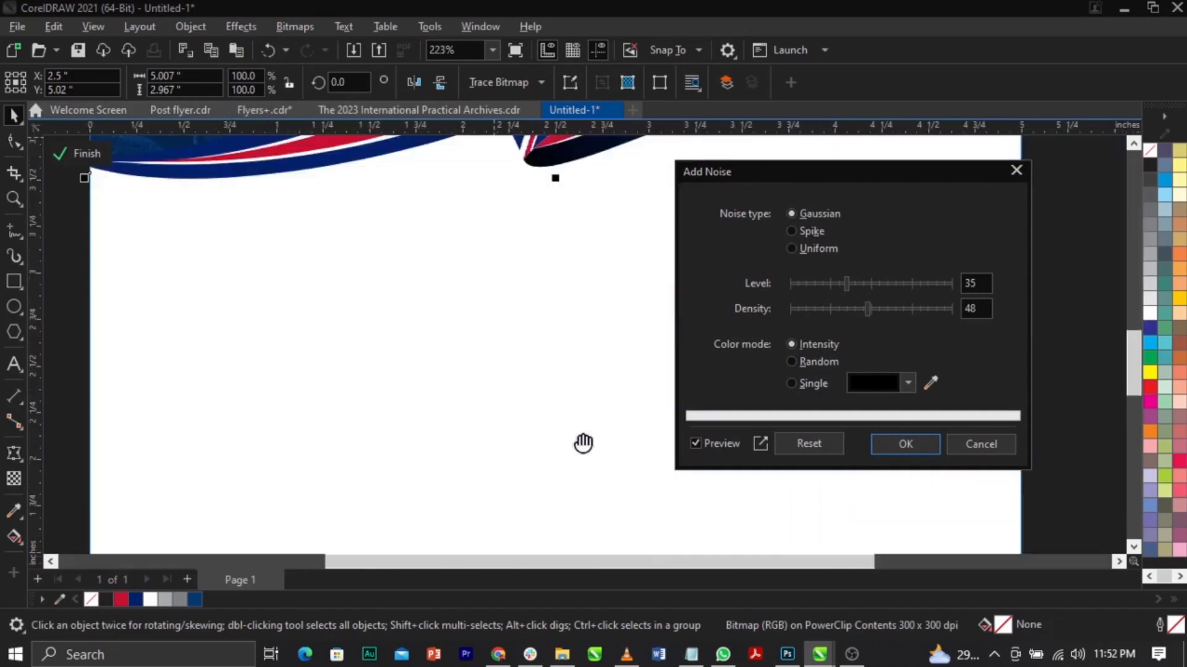
scroll(583, 442, down, 3)
scroll(555, 247, up, 1)
scroll(592, 424, up, 1)
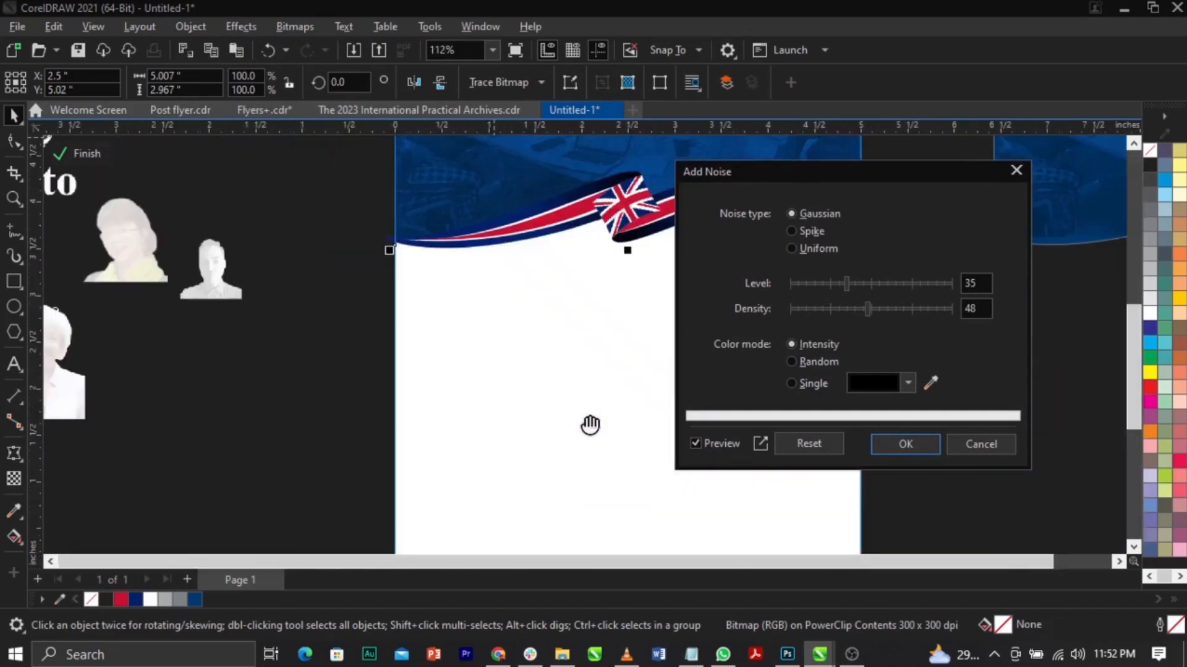
click(905, 443)
Step: Check the noise texture on the header and finish editing the page's PowerClip contents
scroll(666, 236, down, 1)
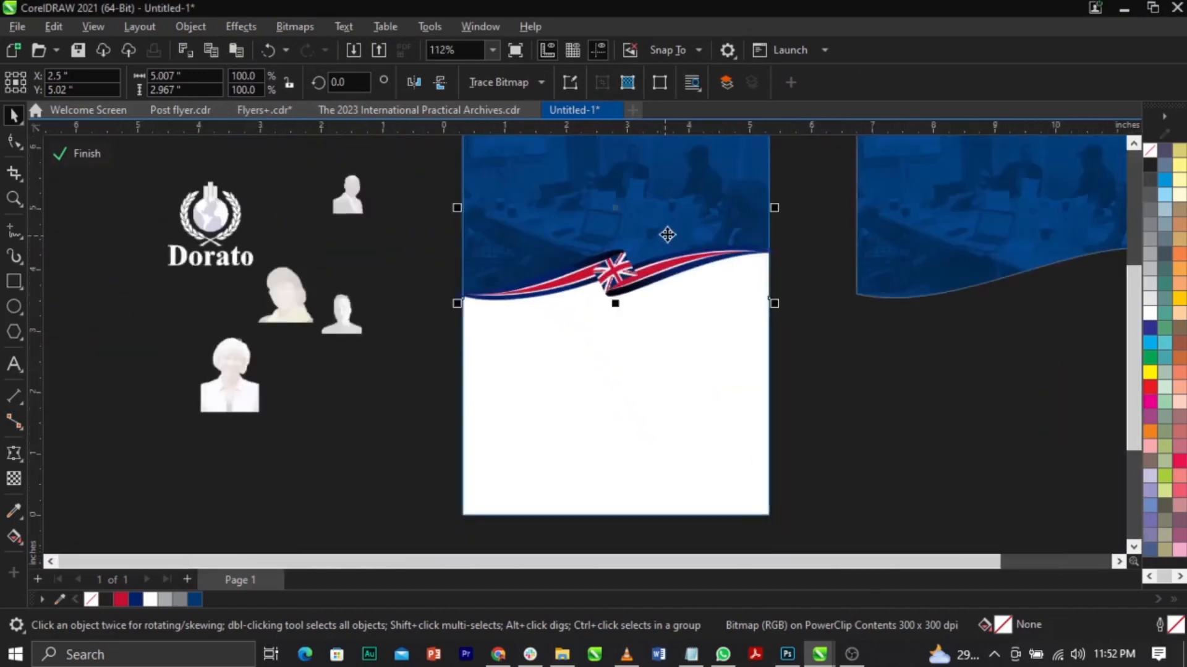
scroll(674, 215, up, 3)
scroll(683, 186, down, 1)
scroll(694, 246, up, 1)
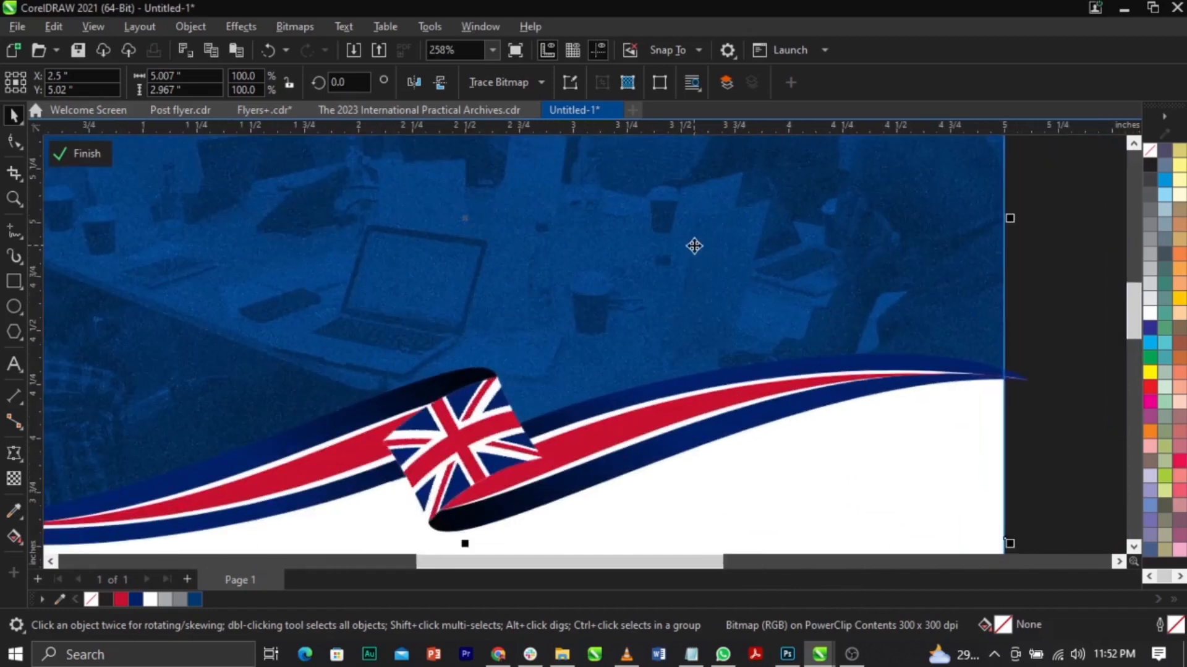
scroll(814, 288, down, 4)
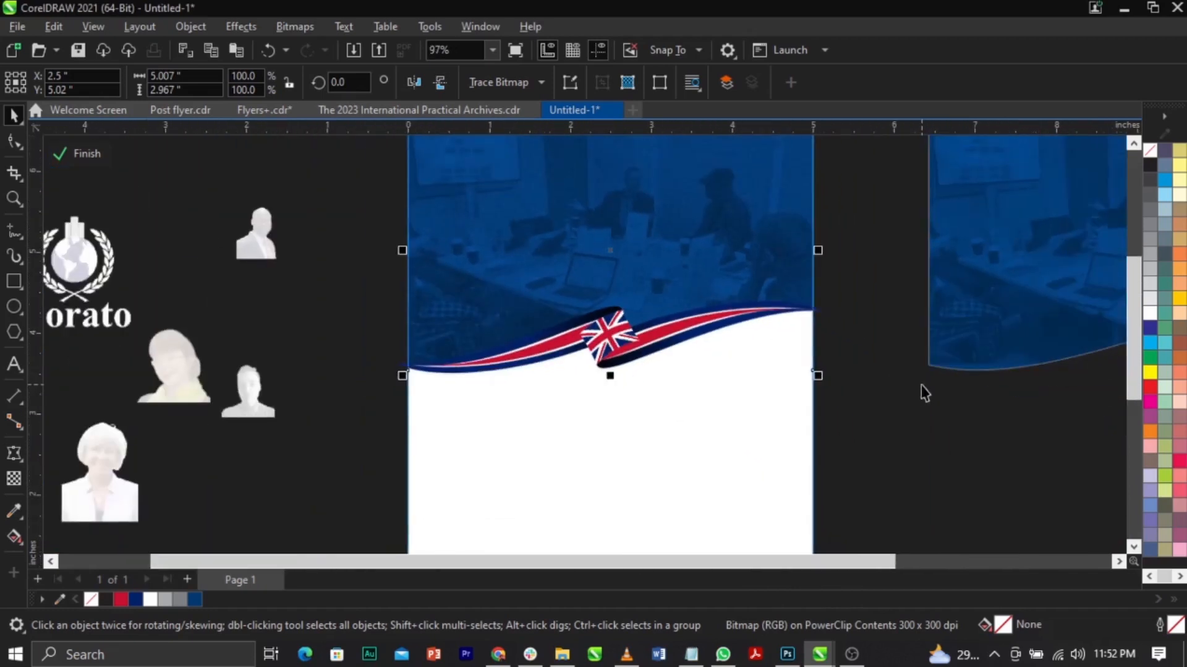
ctrl+click(904, 393)
click(905, 394)
scroll(477, 257, down, 3)
key(z)
drag(477, 231, 822, 512)
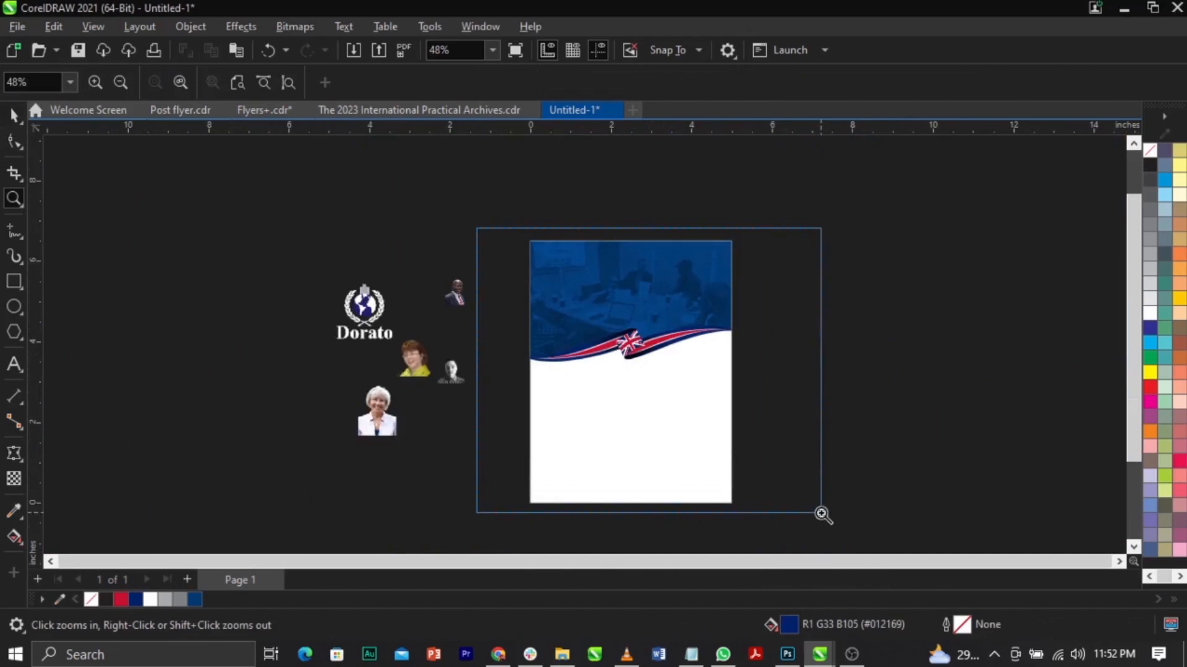
key(space)
drag(668, 310, 779, 332)
key(ctrl+z)
drag(491, 365, 842, 377)
scroll(1004, 342, up, 3)
scroll(1004, 341, down, 4)
key(ctrl+z)
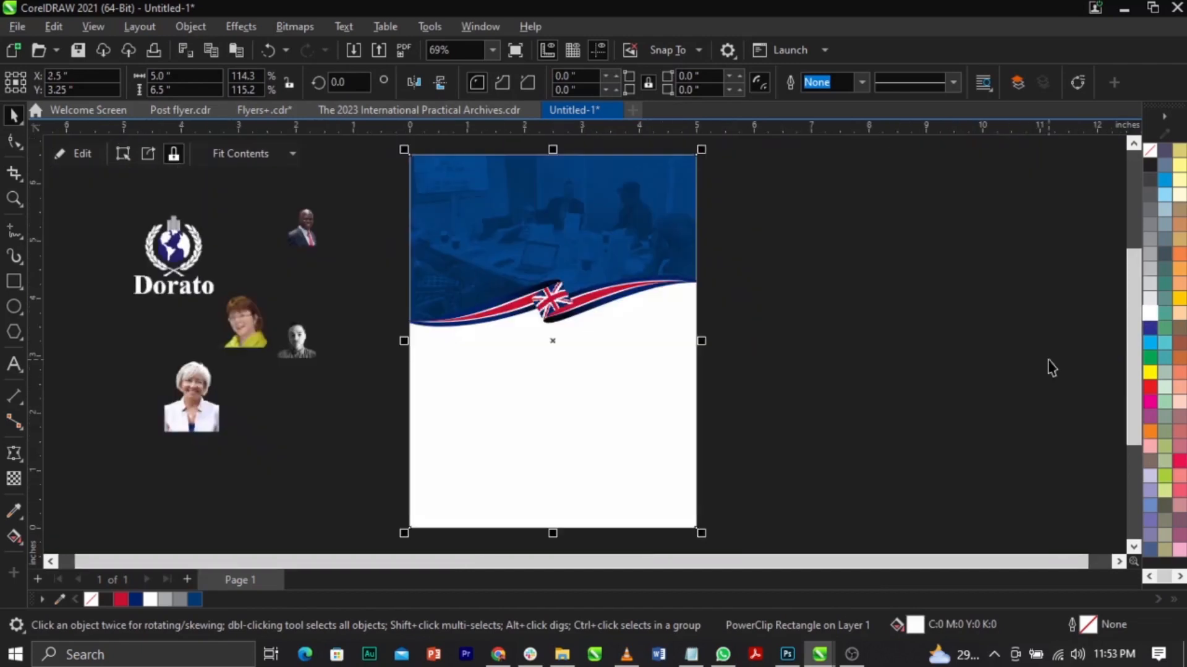
click(1049, 366)
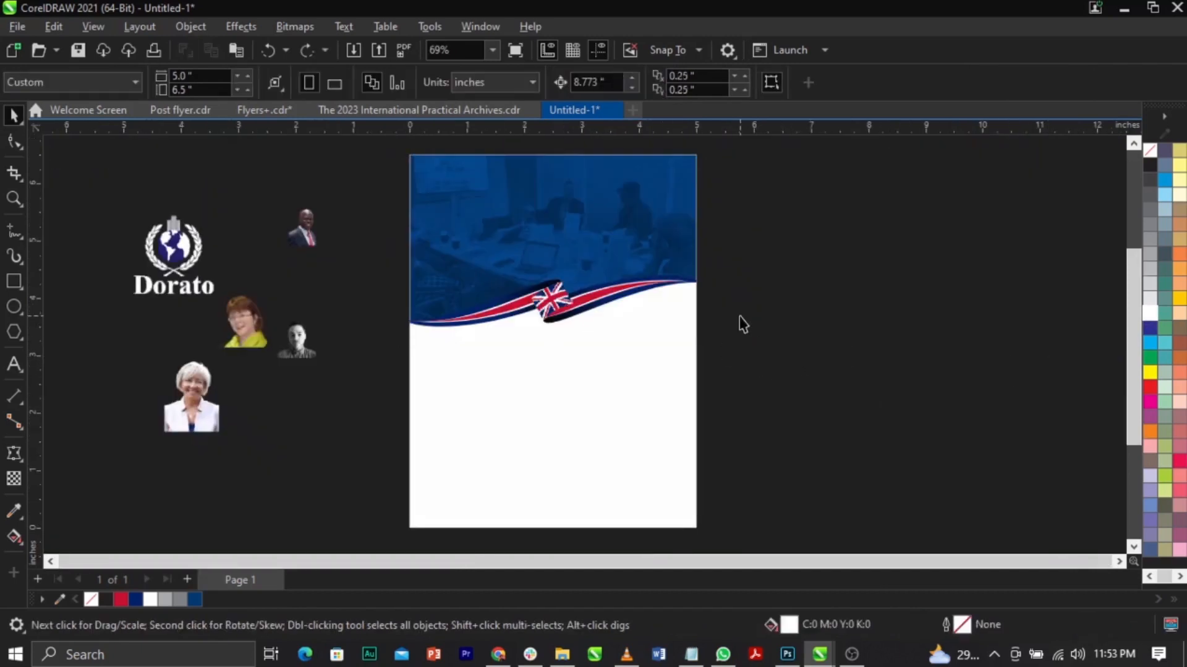
Step: Place the Dorato logo in the header's upper-left corner, scaled down to about 0.6 inches wide
scroll(739, 323, down, 1)
key(z)
click(620, 360)
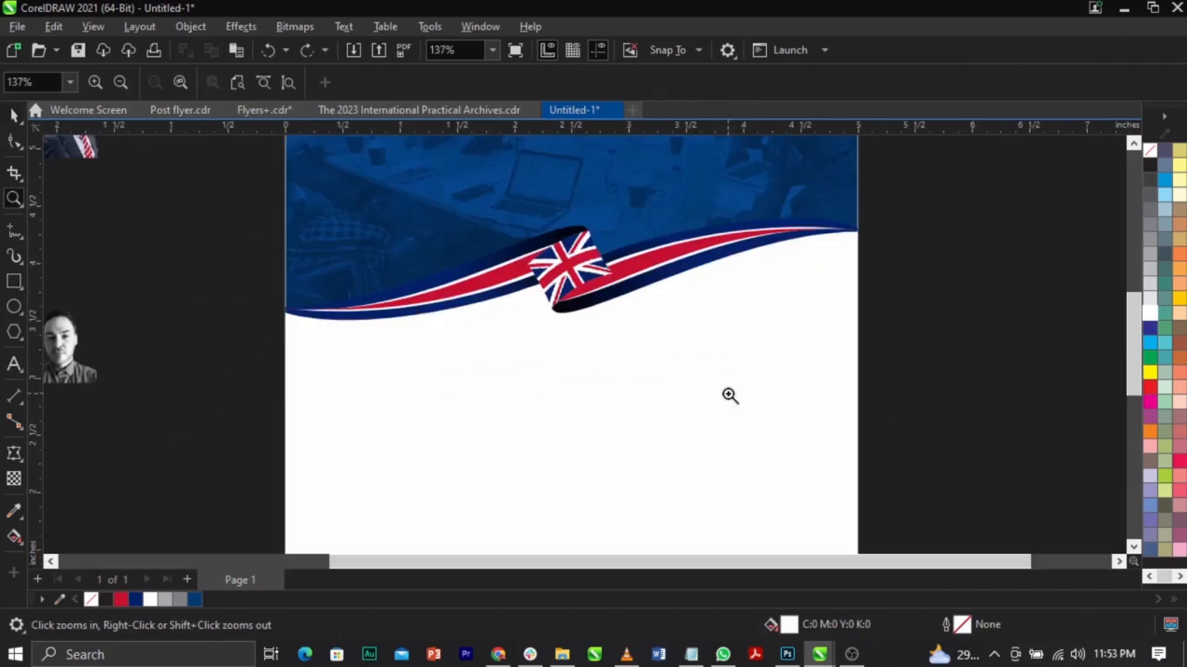
key(space)
scroll(680, 378, down, 2)
drag(103, 291, 461, 222)
scroll(461, 221, up, 4)
drag(549, 358, 443, 317)
scroll(474, 247, down, 3)
scroll(475, 247, up, 3)
drag(433, 266, 439, 293)
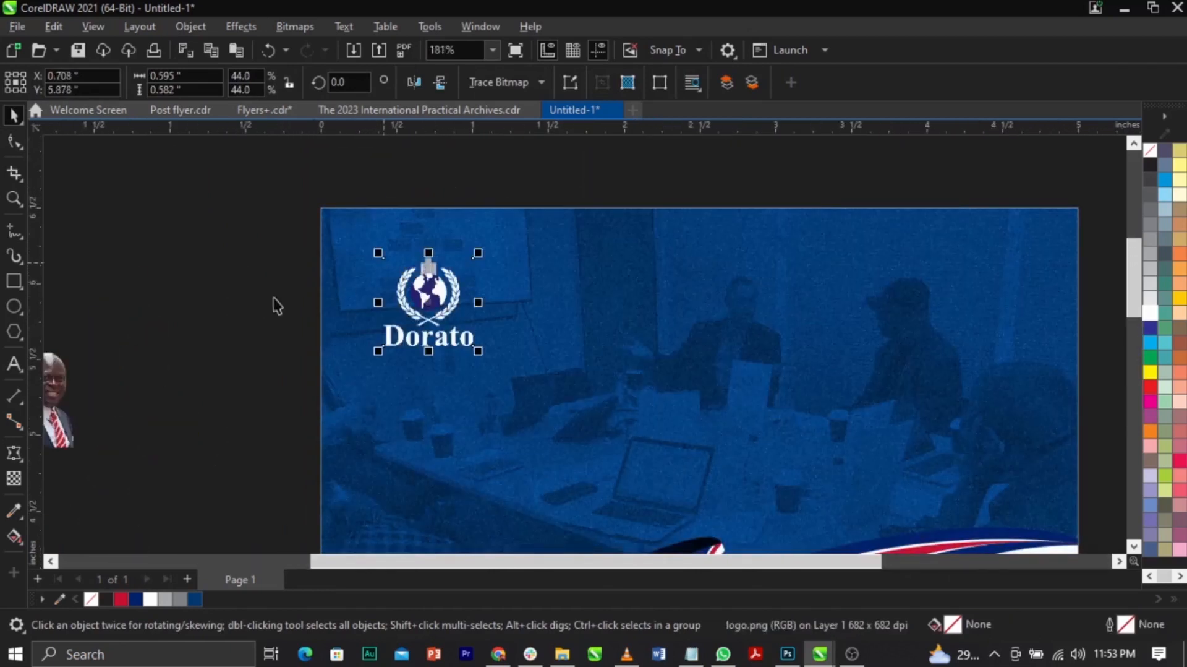
key(Escape)
Step: Copy the paragraph starting "Dorato Global Services Ltd in collaboration with" from the Notepad text file and paste it as artistic text on the header
click(692, 654)
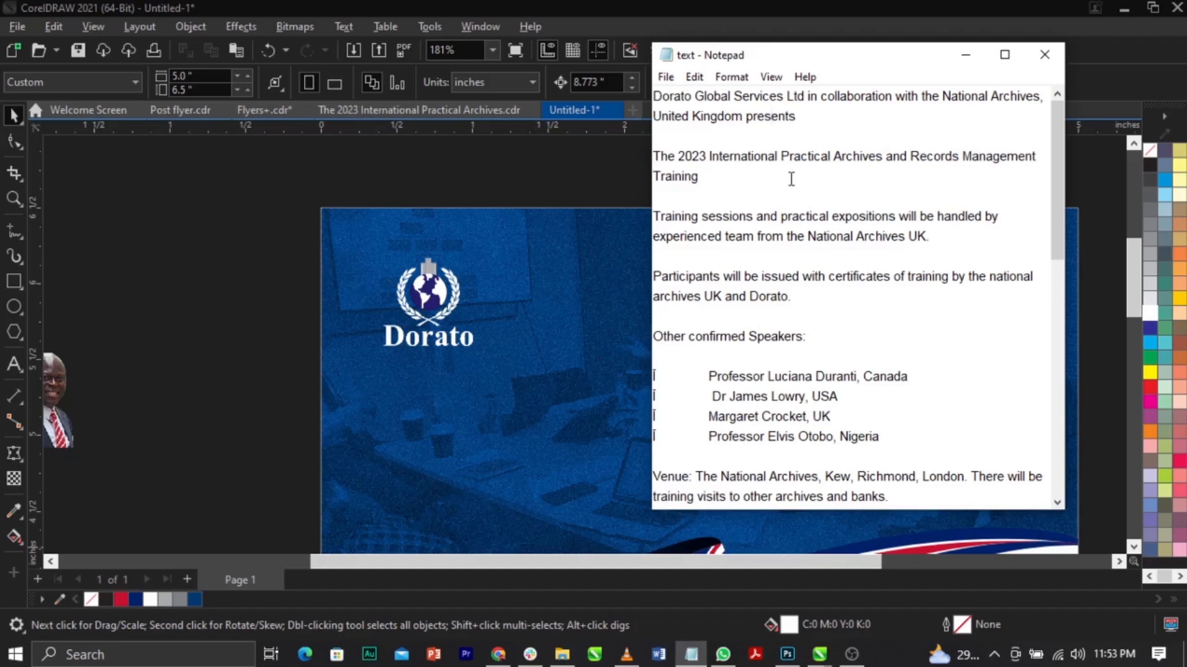
triple_click(706, 114)
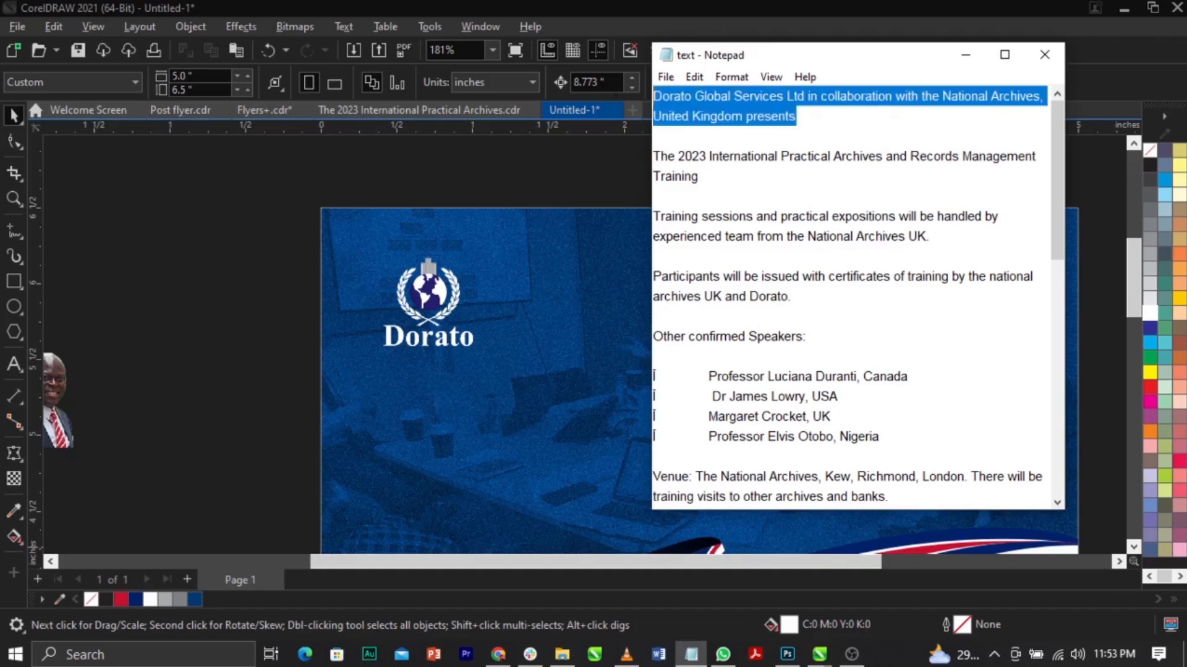
click(545, 292)
click(13, 365)
key(ctrl+v)
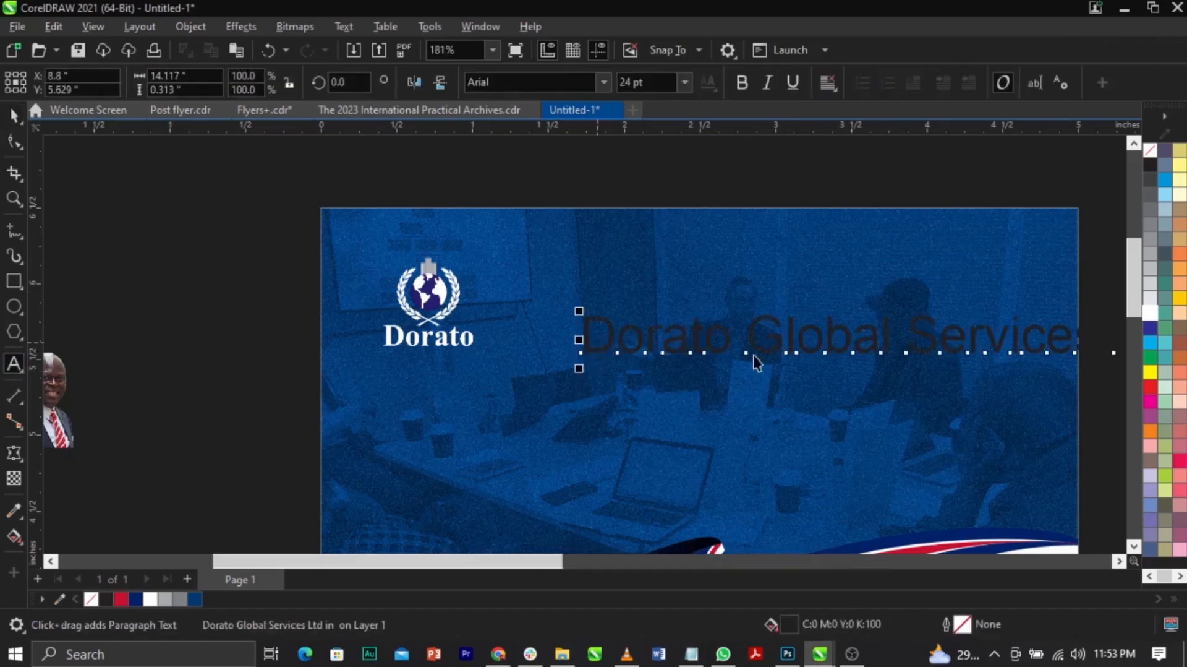
Step: Set the pasted text's size to 9 pt and move it up to the logo's level
key(ctrl+space)
click(684, 81)
click(663, 161)
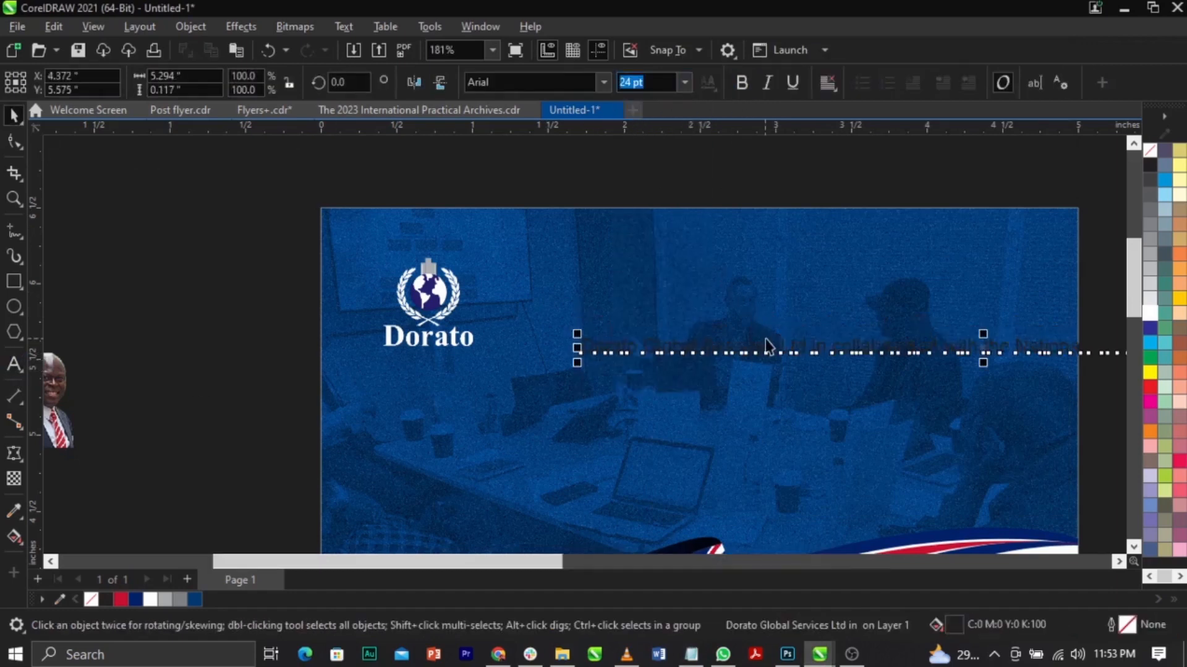
drag(770, 344, 637, 291)
Step: Break the text into three lines after "Ltd" and "with the", and position it right of the logo
scroll(757, 300, up, 2)
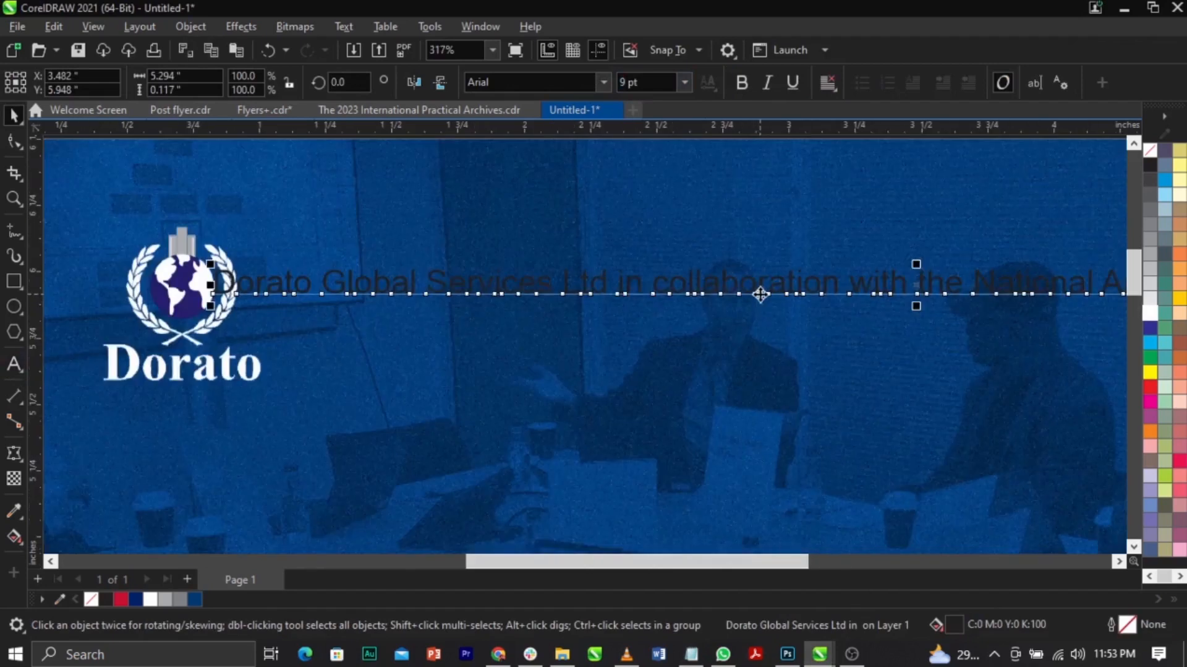
double_click(759, 287)
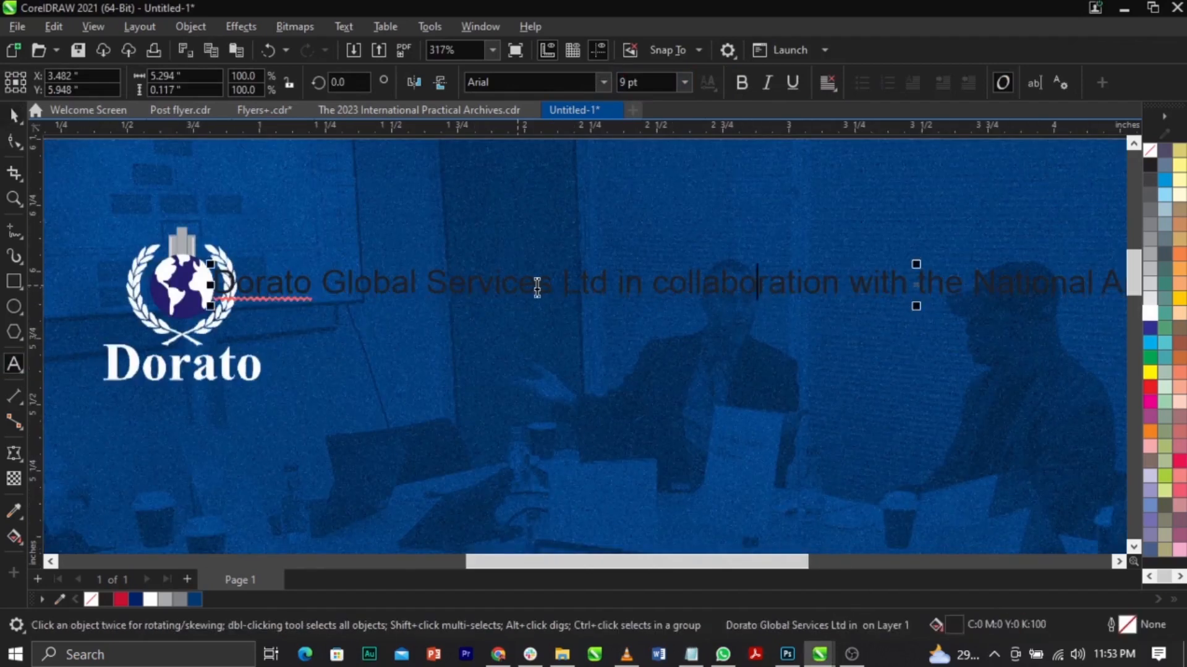
click(617, 284)
key(Return)
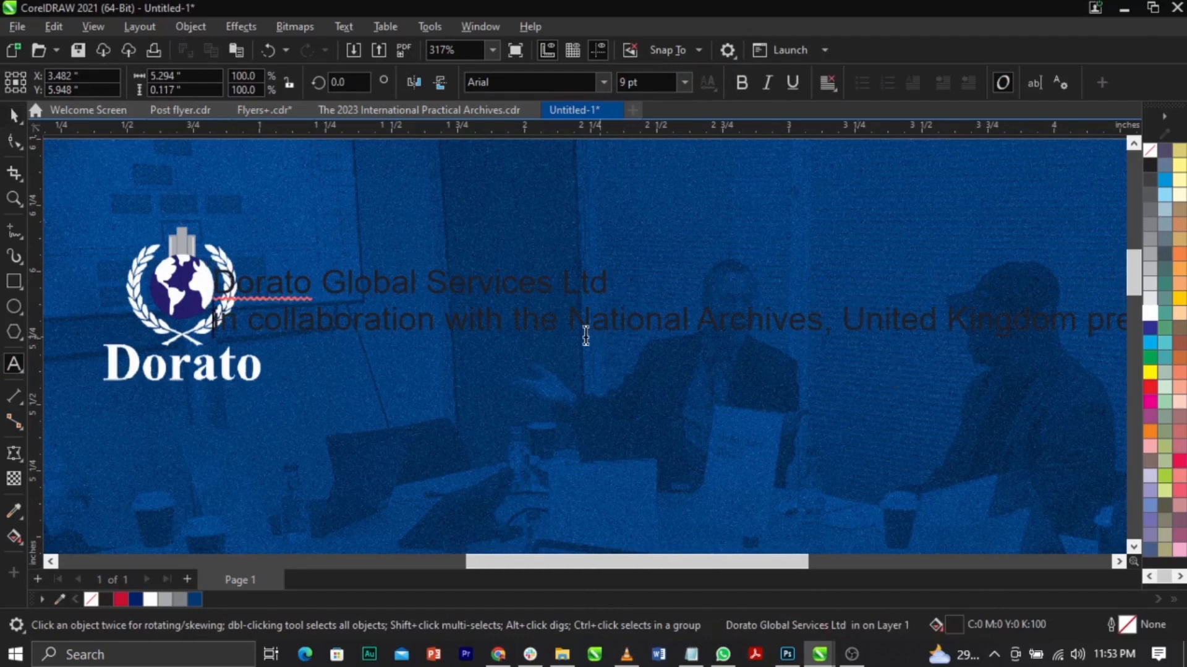
click(570, 321)
key(Return)
key(ctrl+space)
drag(654, 363, 756, 350)
Step: Delete the word "presents" from the end of the text's third line
double_click(756, 350)
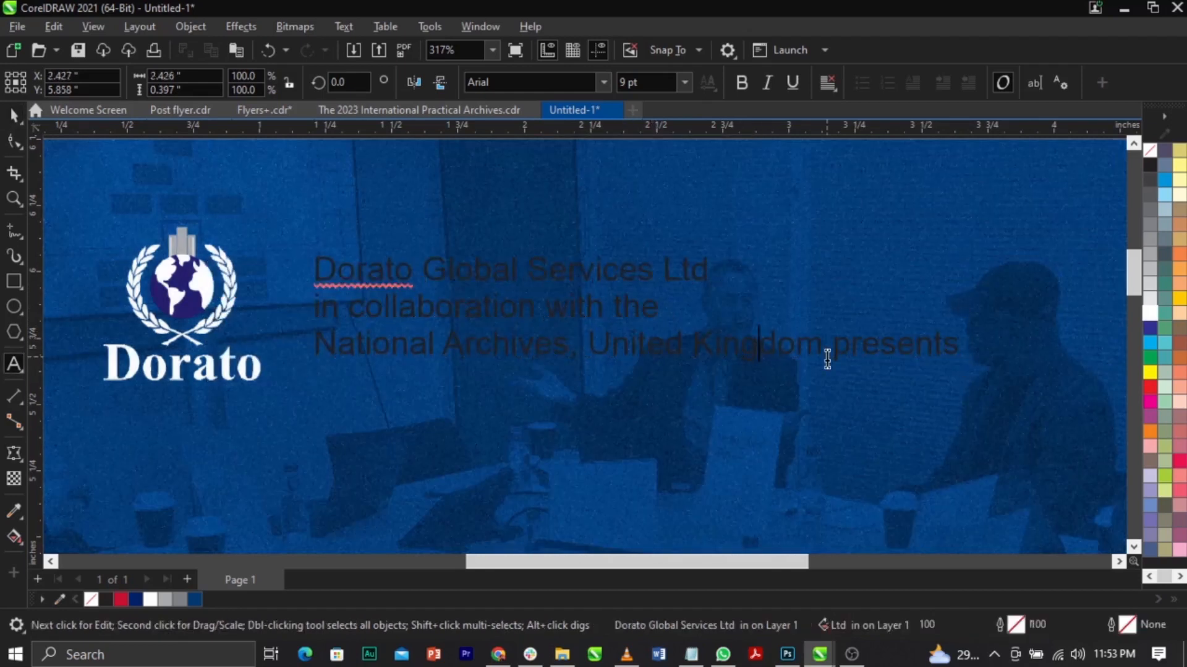
drag(827, 359, 1012, 353)
key(Delete)
key(ctrl+space)
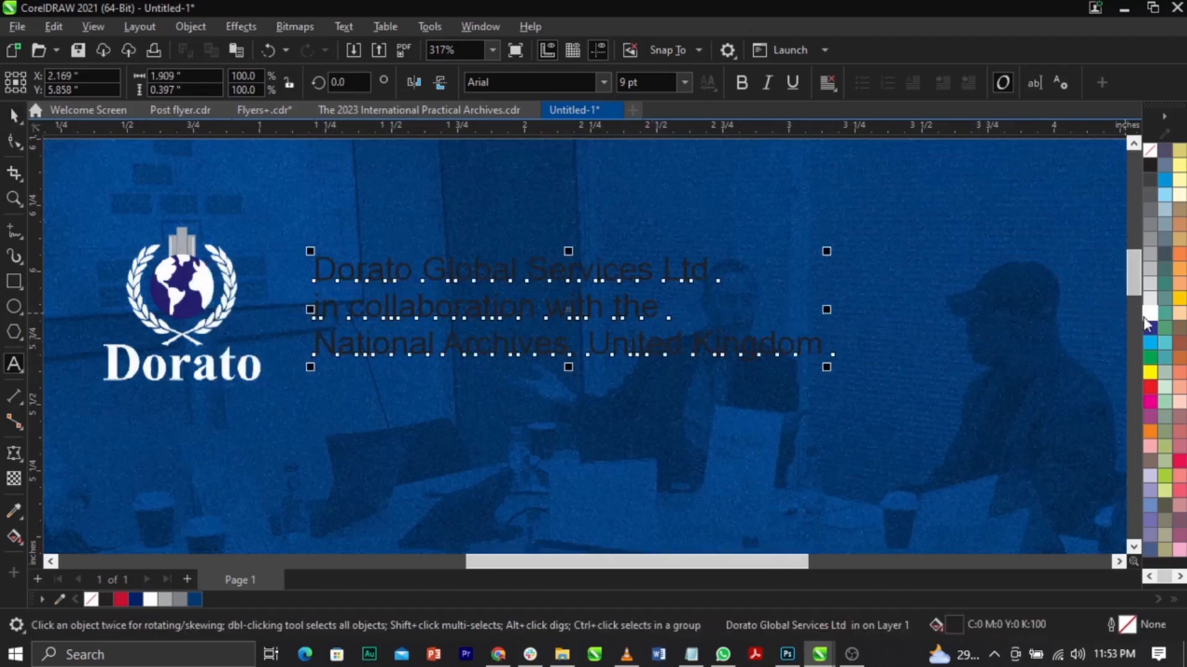
Step: Fill the three-line text with white and set its font to Campton SemiBold
scroll(513, 296, up, 2)
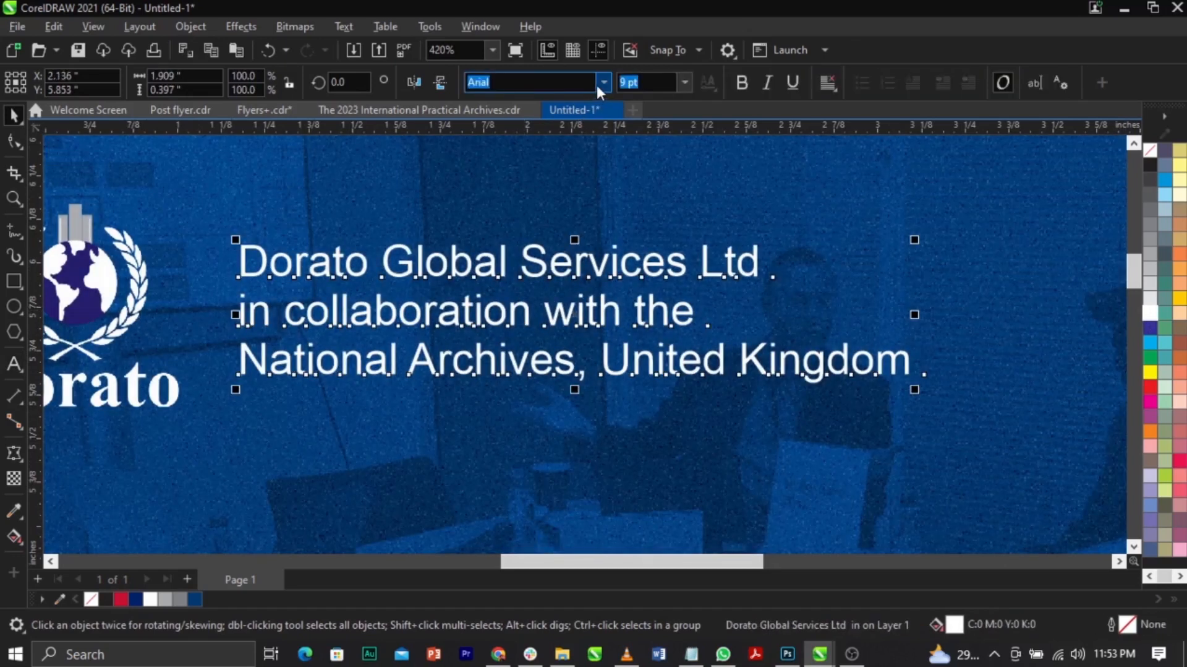
click(597, 87)
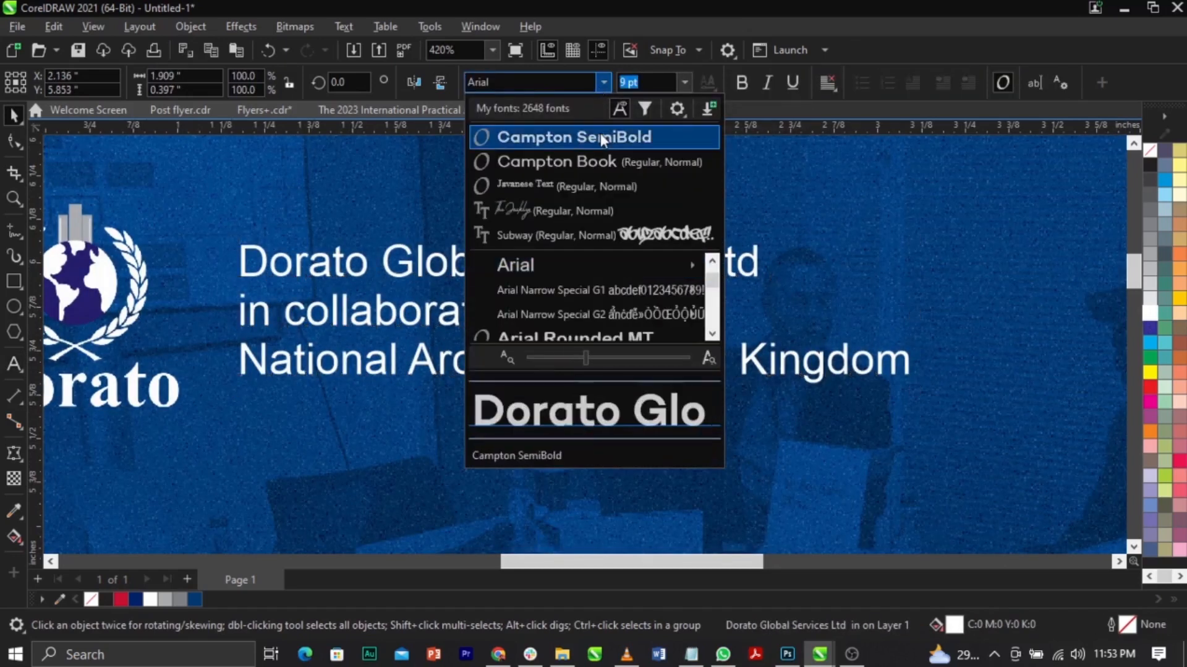
click(600, 135)
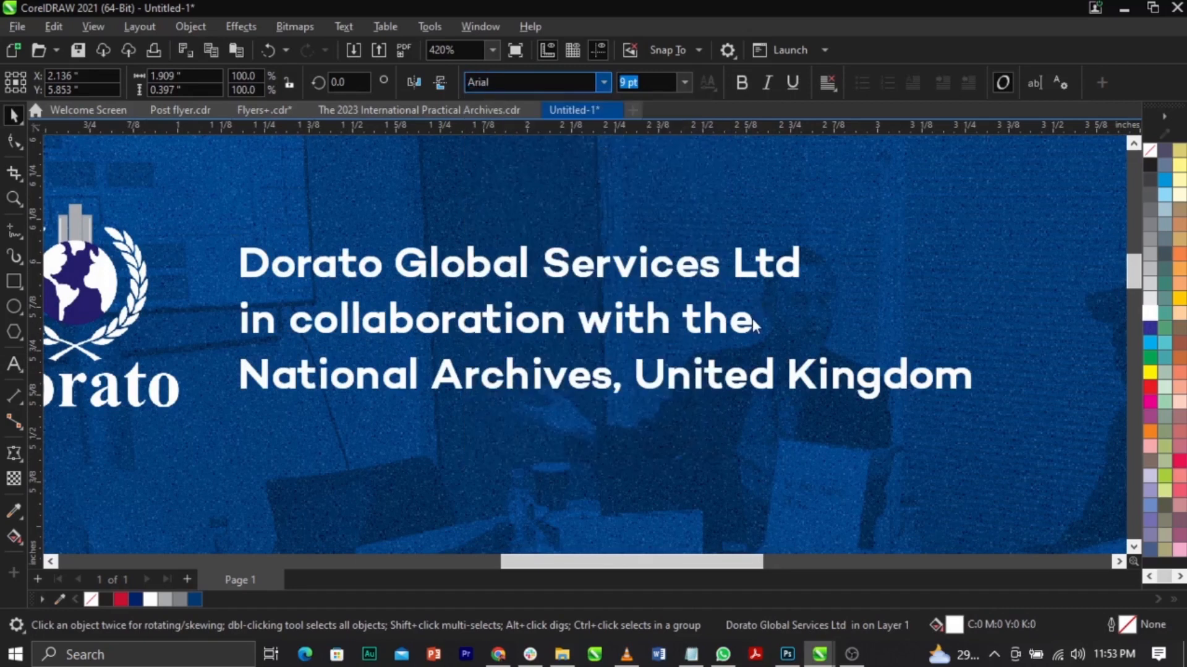
Step: Cut the "in collaboration with the National Archives, United Kingdom" lines and paste them as a separate text object below "Dorato Global Services Ltd"
double_click(972, 386)
key(shift+Home)
key(shift+Up)
key(ctrl+c)
key(Delete)
click(392, 432)
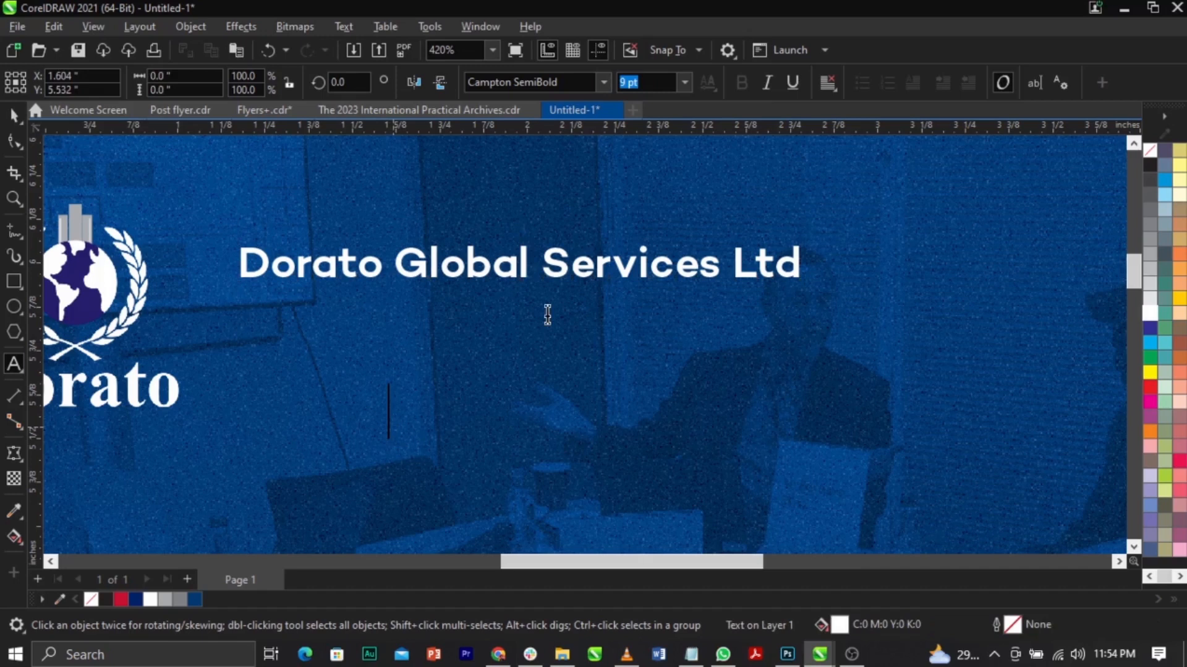
key(ctrl+v)
Step: Change the font of the separated collaboration lines to a lighter weight of Campton
key(ctrl+space)
click(604, 81)
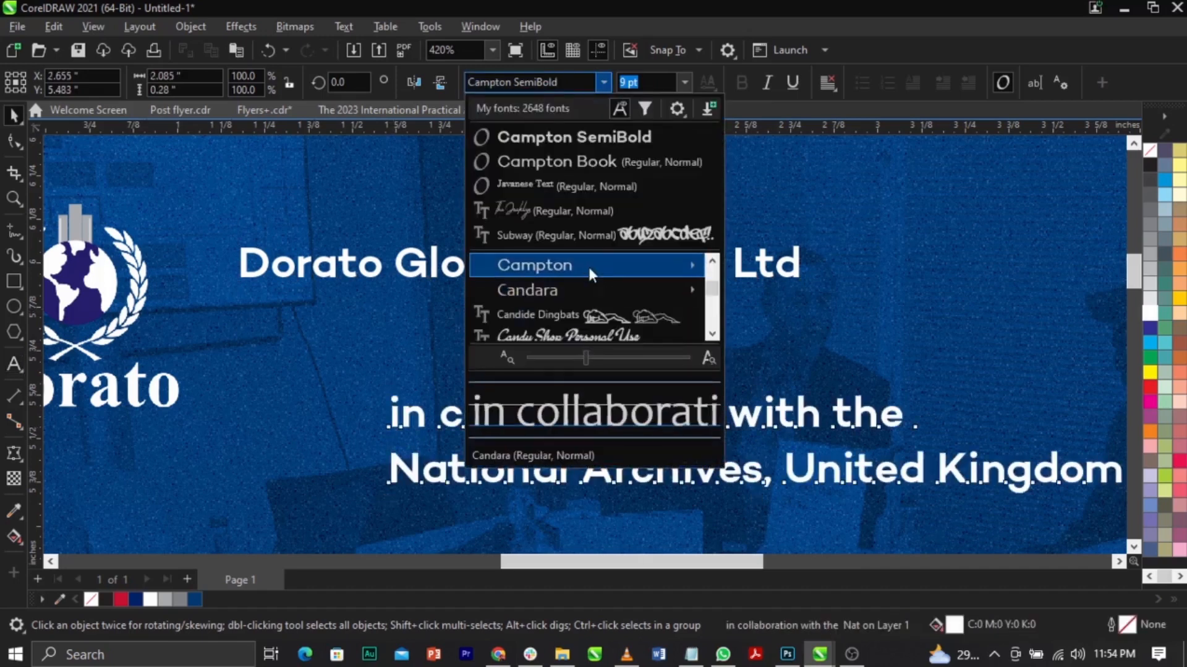
click(589, 264)
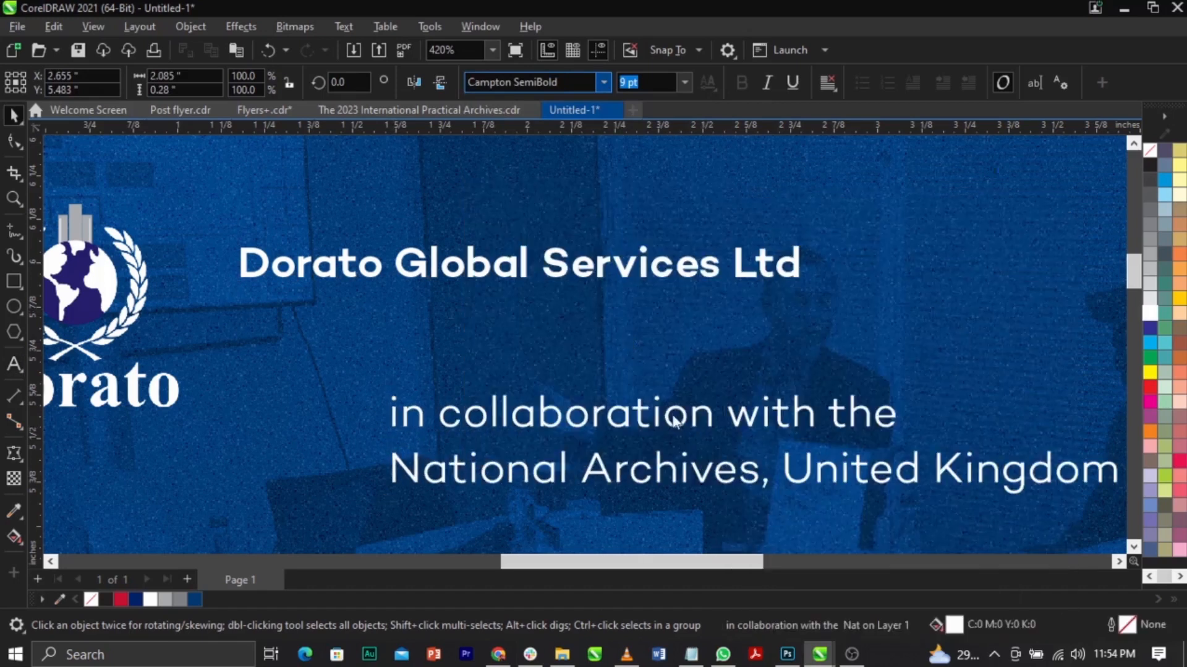